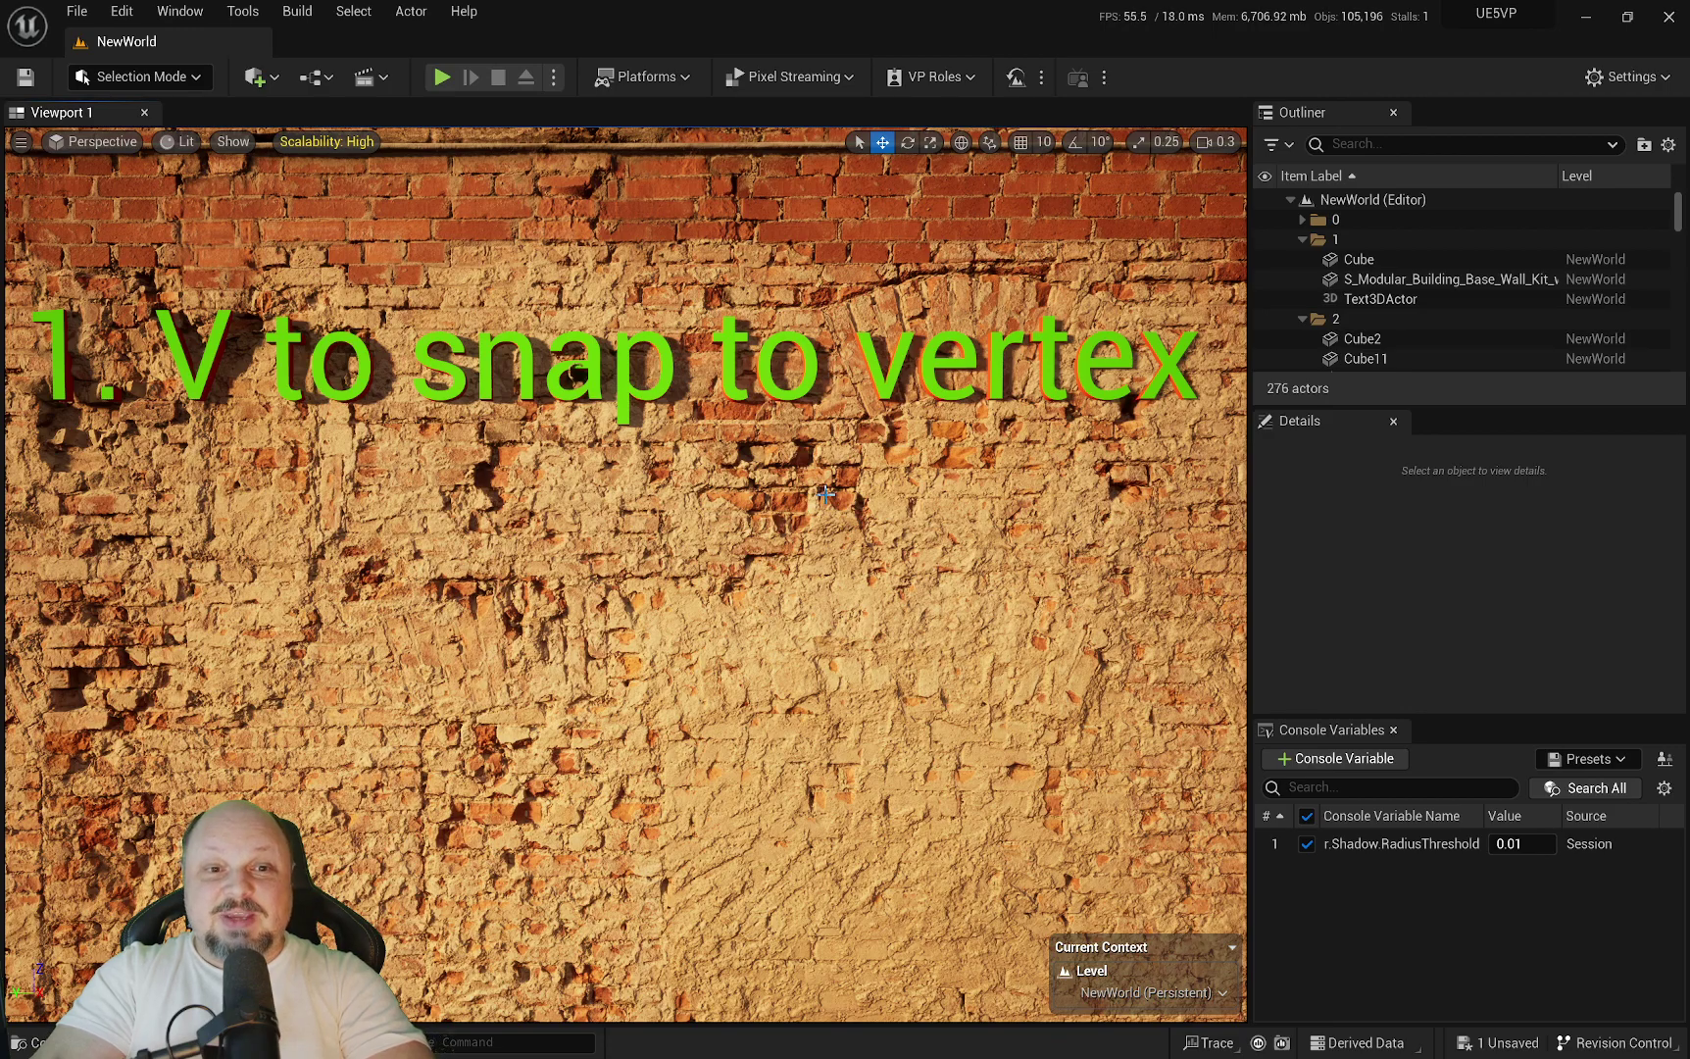
Select the white cube in front of the "1. V to snap to vertex" wall and shift it along Y to about 3512.
key(s)
right_drag(794, 598, 795, 779)
scroll(794, 598, up, 2)
key(s)
key(w)
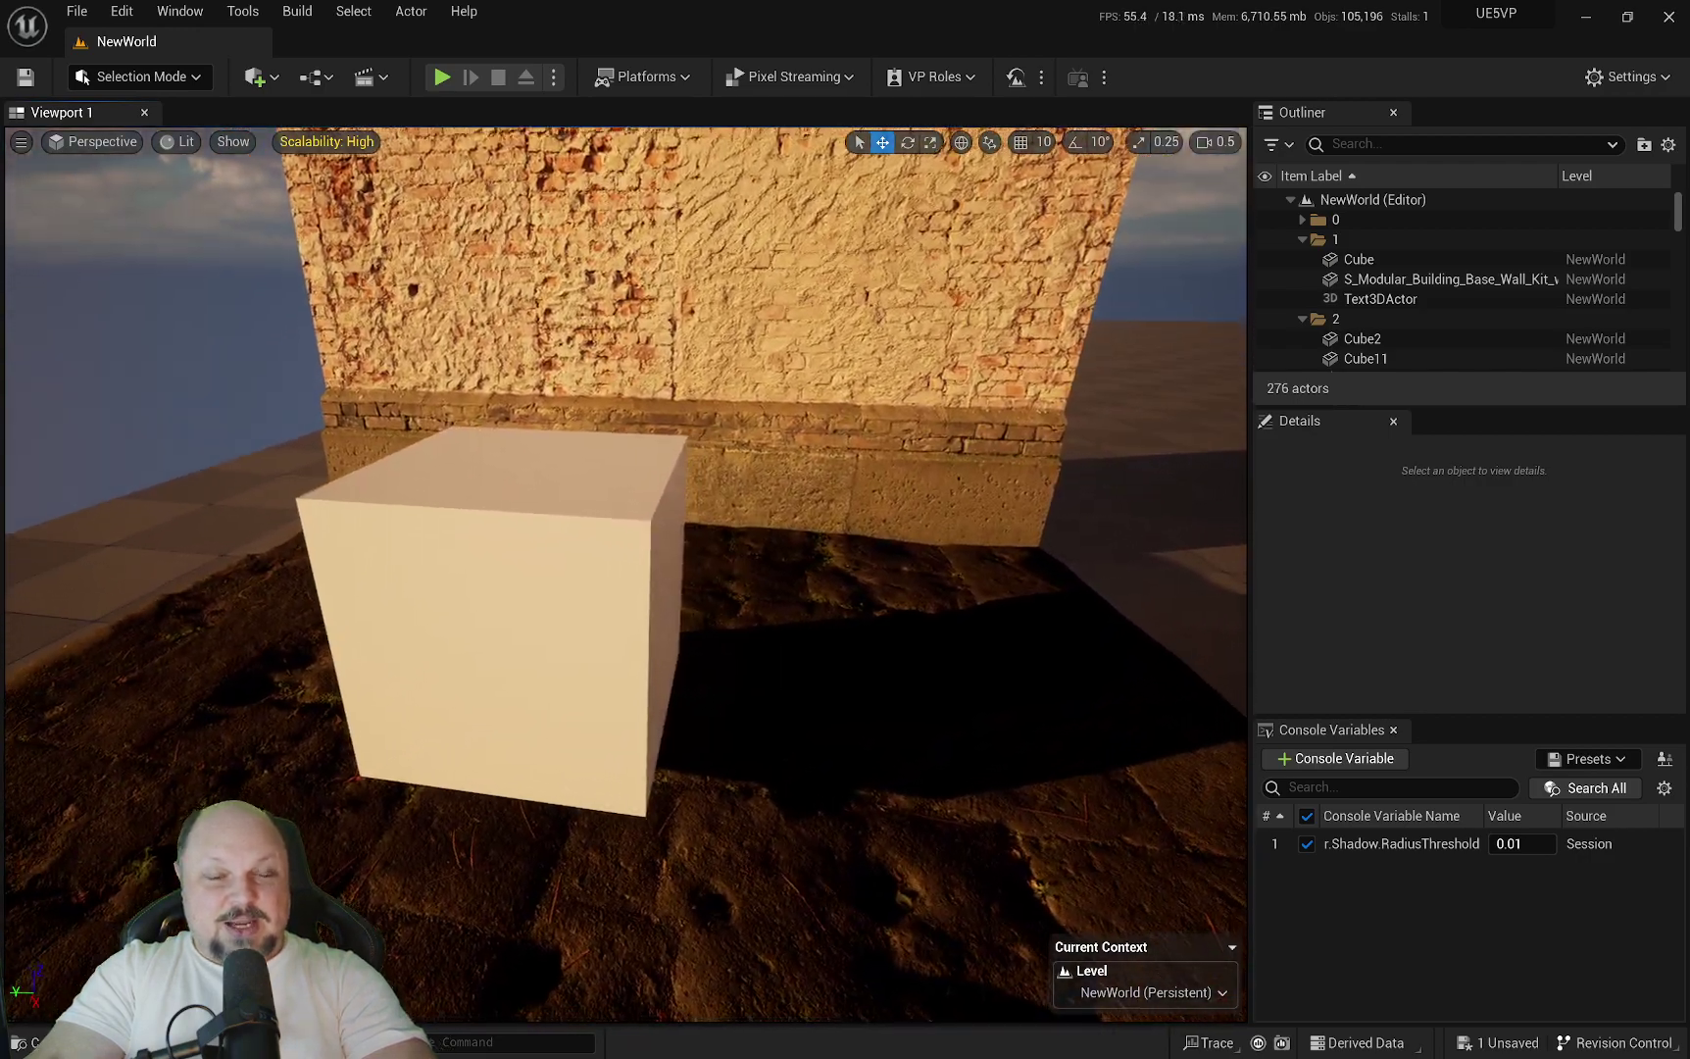
drag(780, 632, 802, 589)
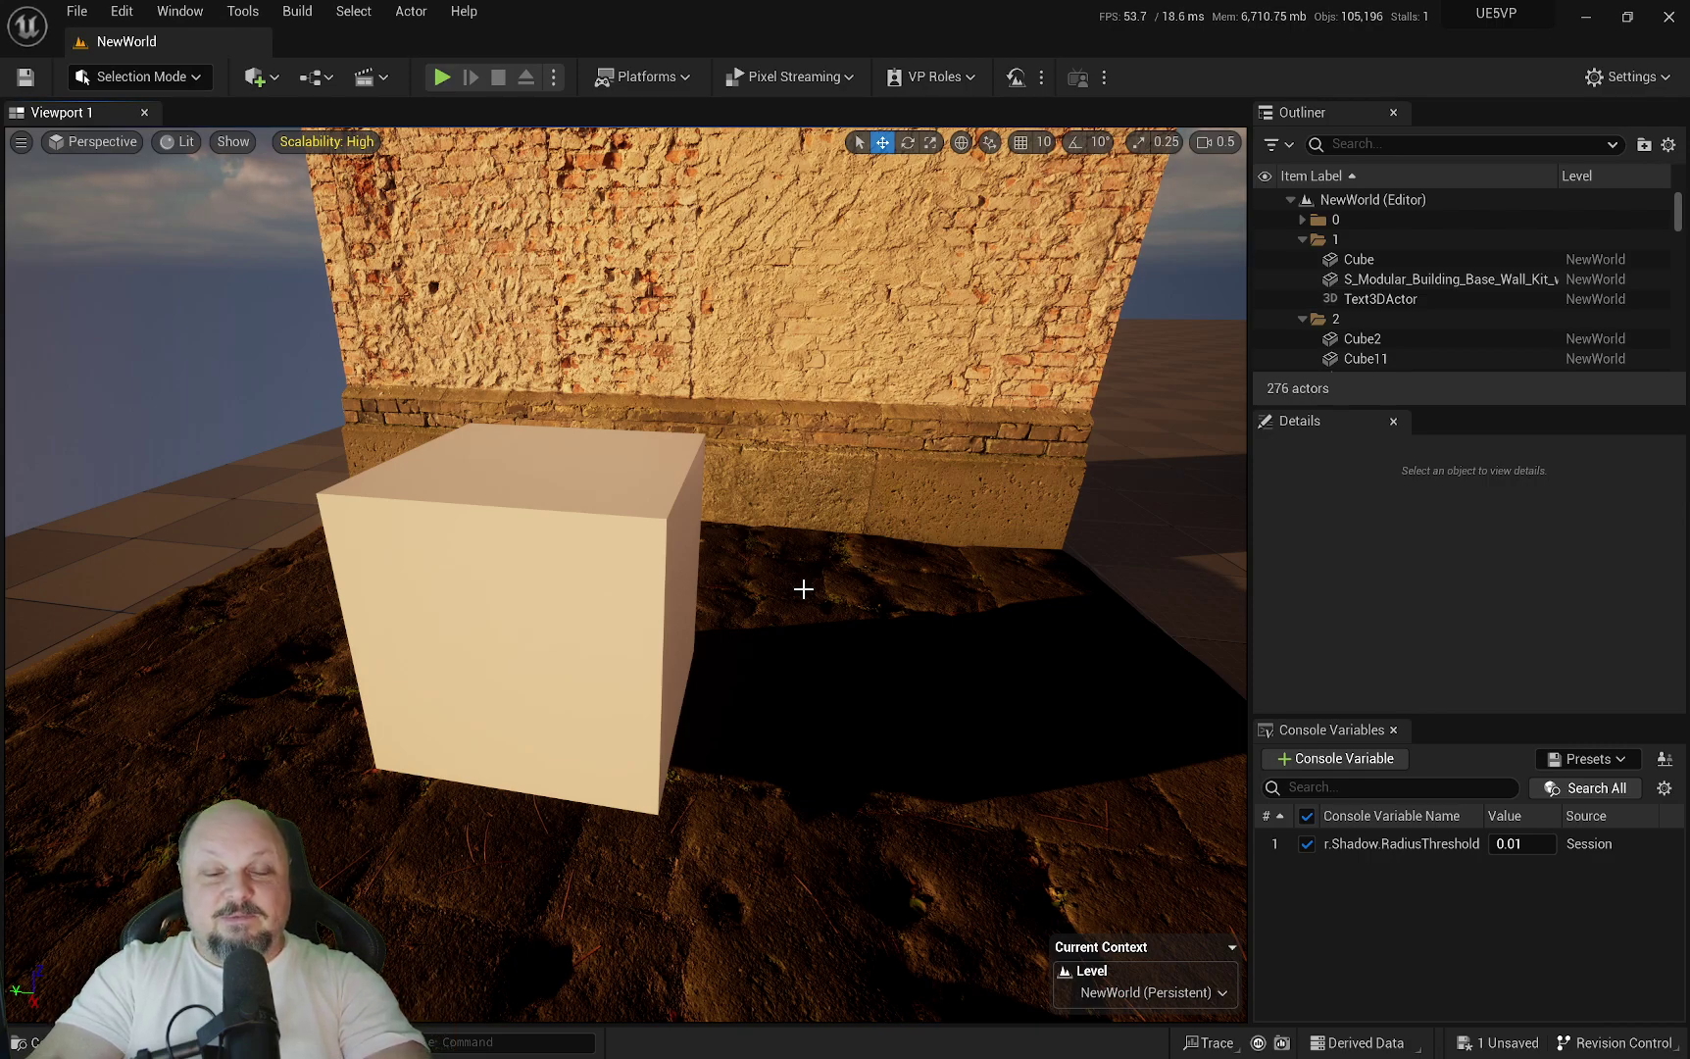
click(669, 590)
key(a)
right_drag(668, 590, 726, 593)
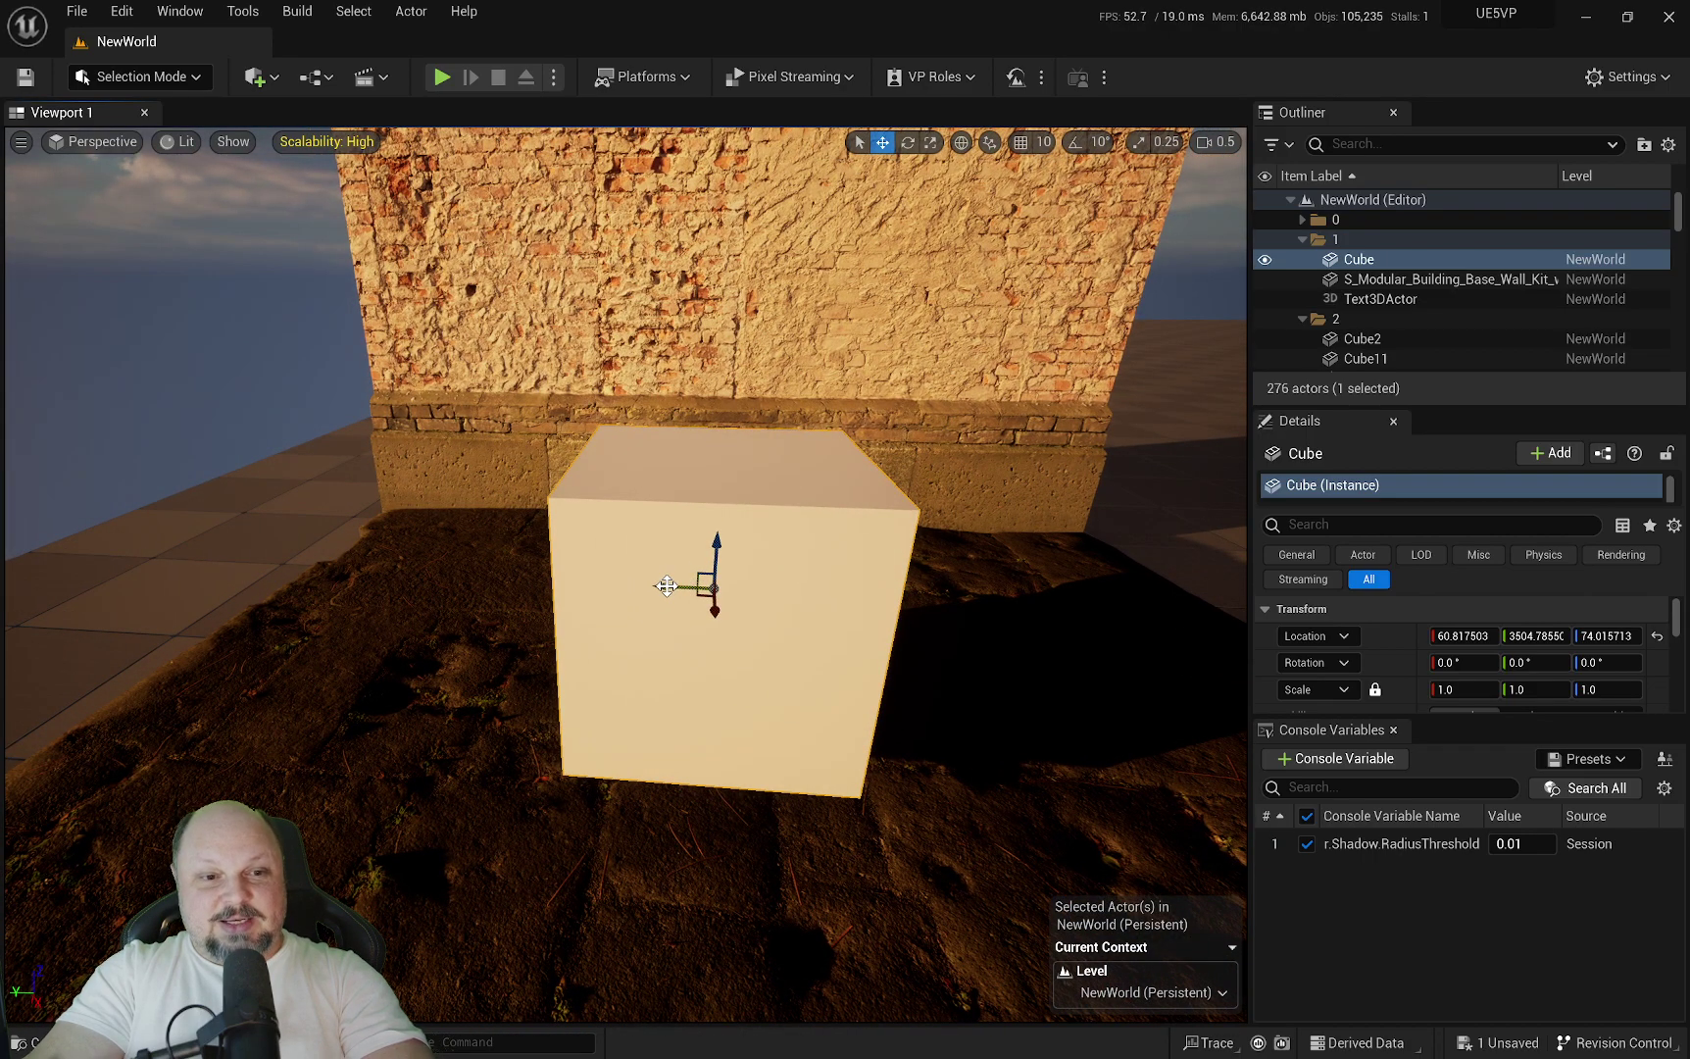
mouse_move(666, 585)
mouse_down()
mouse_move(888, 591)
mouse_move(588, 589)
mouse_move(697, 588)
mouse_move(645, 590)
mouse_up()
Move the cube away from the brick wall along X to about 1342 while the camera follows it.
key(d)
right_drag(645, 590, 224, 589)
scroll(645, 591, up, 2)
key(w)
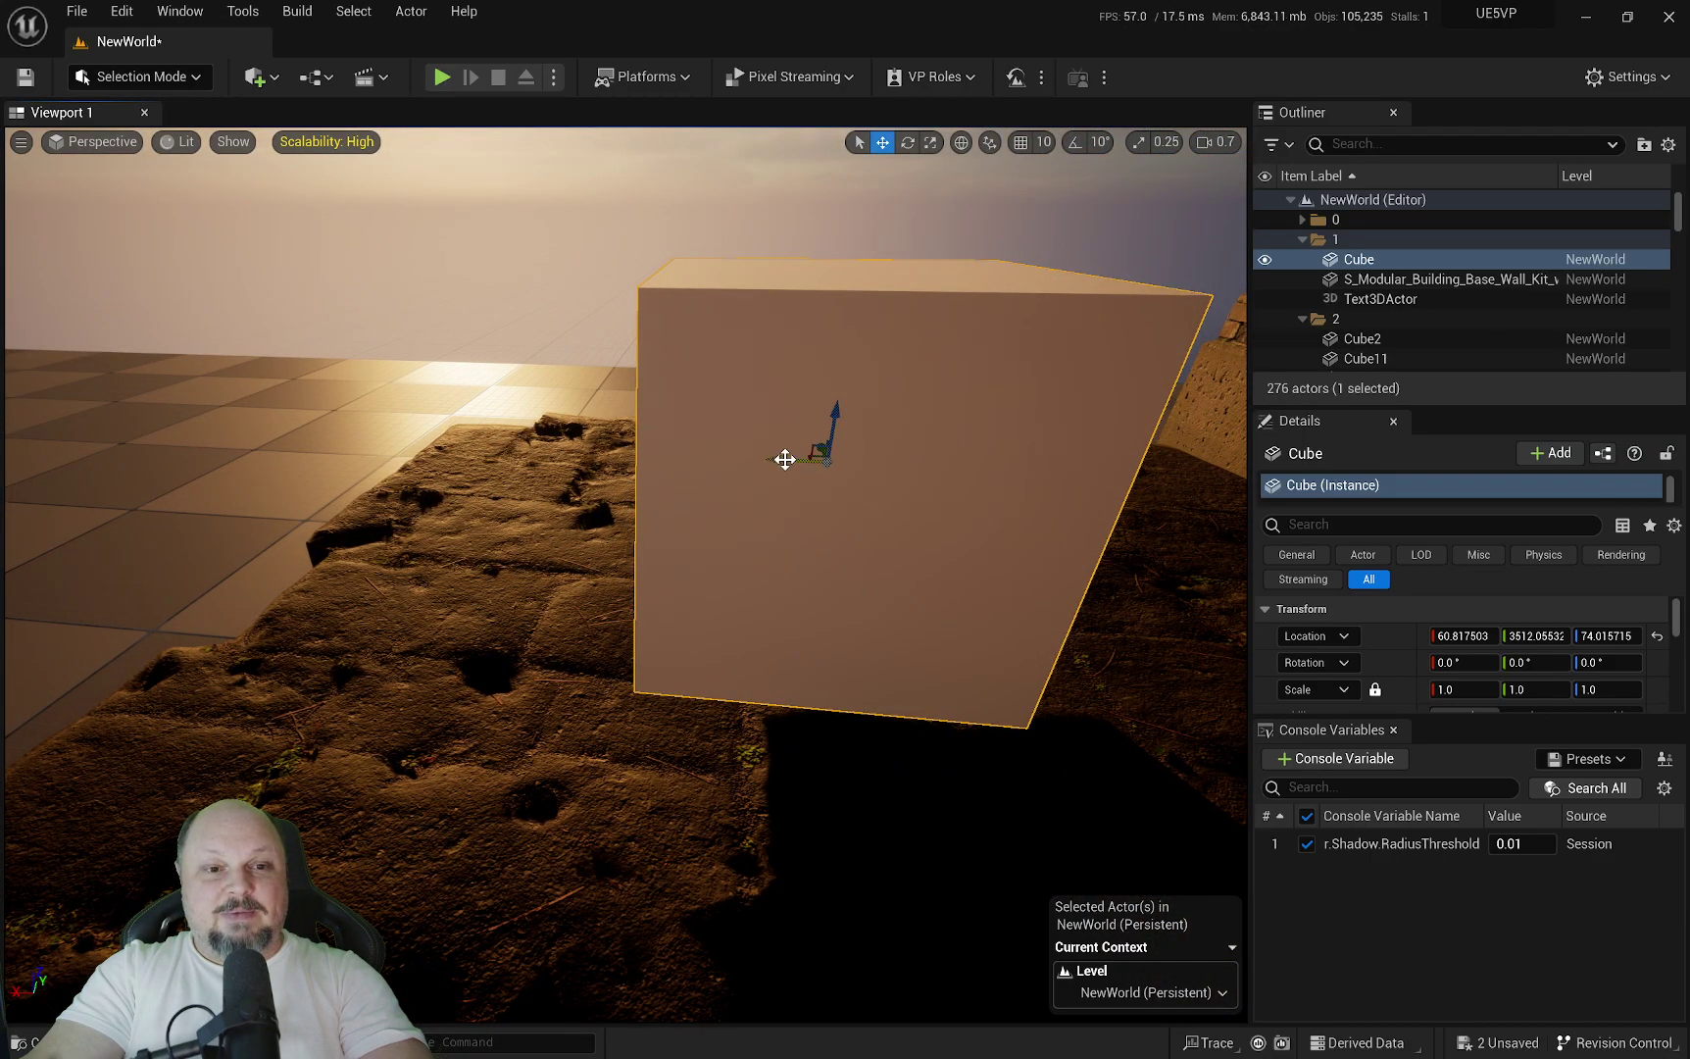
shift+drag(784, 459, 1112, 440)
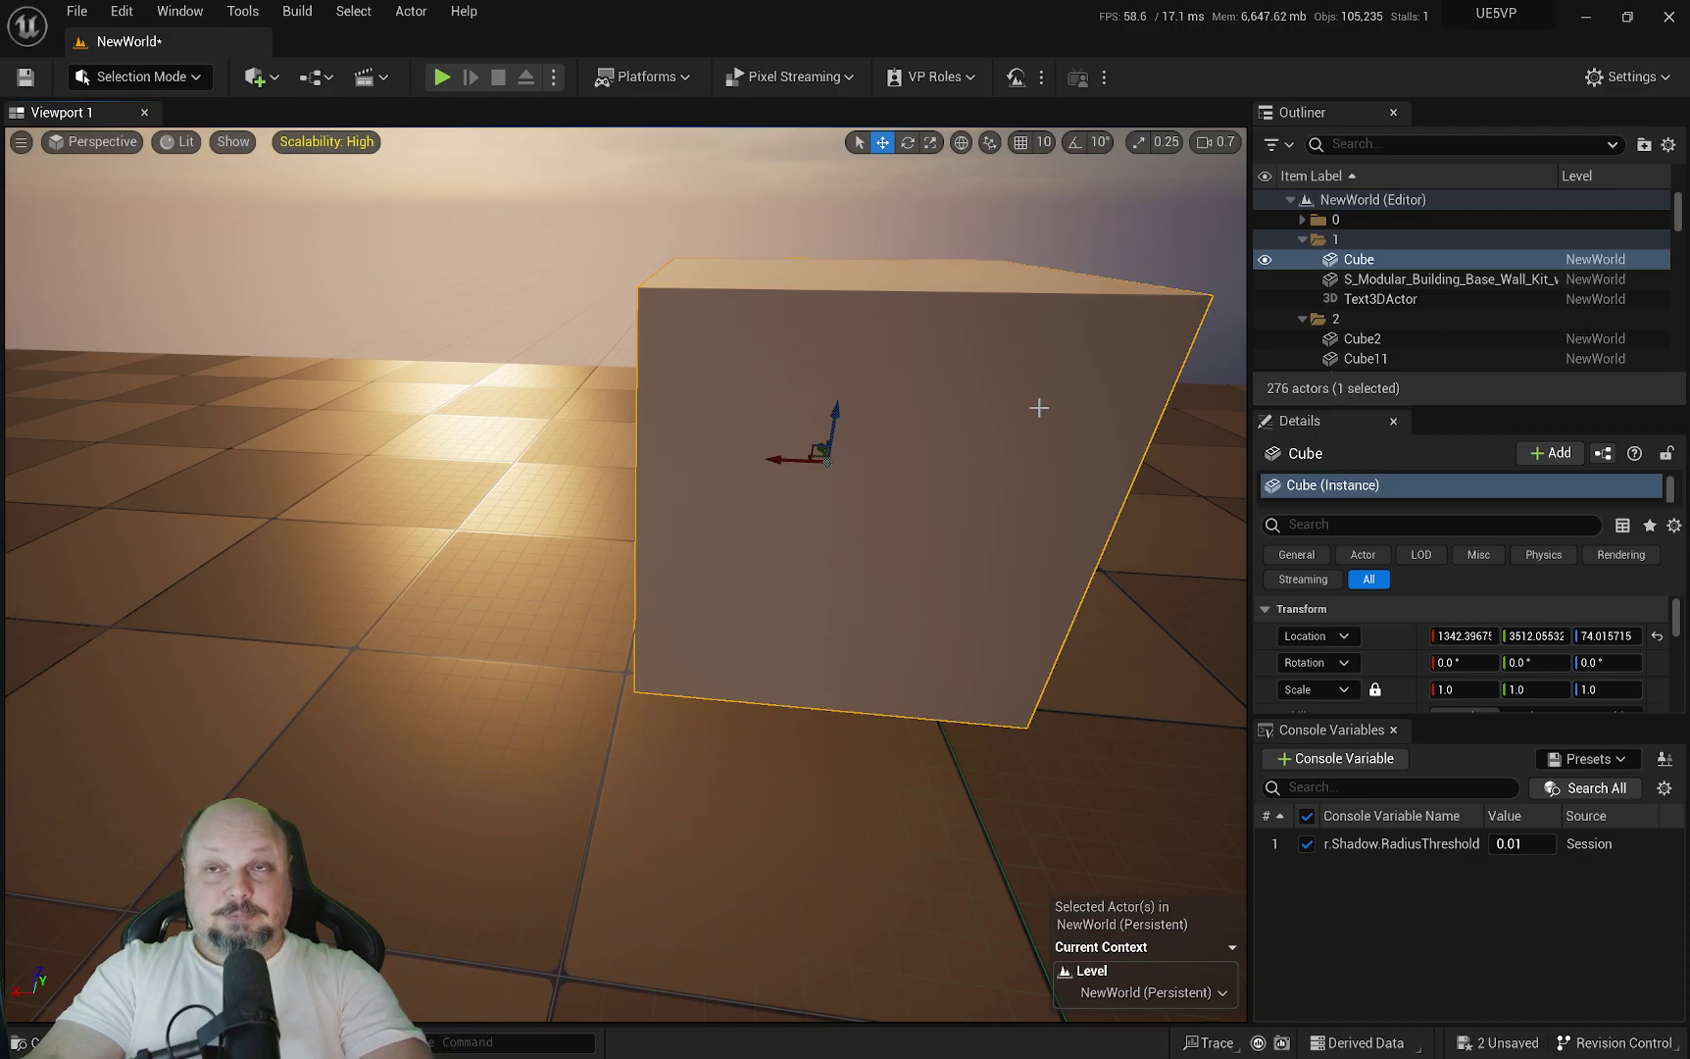
Relocate the cube's pivot from its centre to the nearest bottom corner by snapping it to the vertex.
key(a)
right_drag(998, 428, 976, 432)
scroll(998, 427, down, 4)
key(d)
scroll(999, 427, up, 3)
key(q)
key(s)
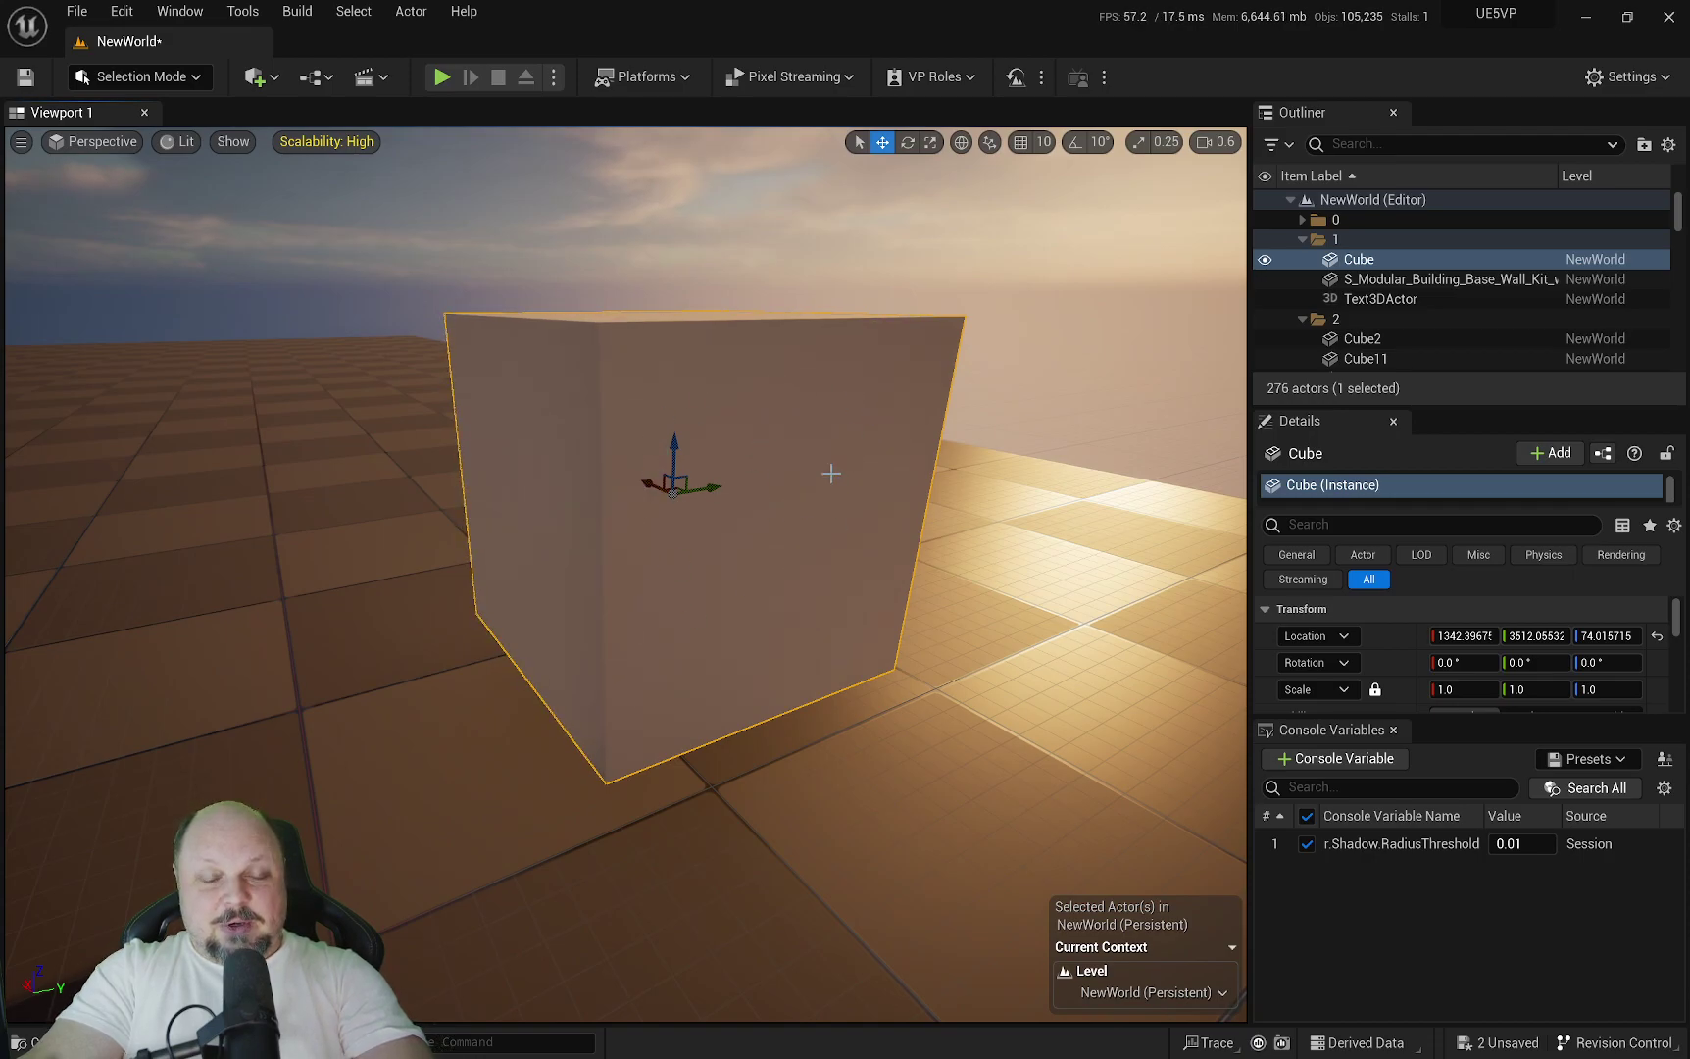
mouse_move(833, 477)
alt+mouse_down()
mouse_move(833, 539)
mouse_move(802, 491)
alt+mouse_up()
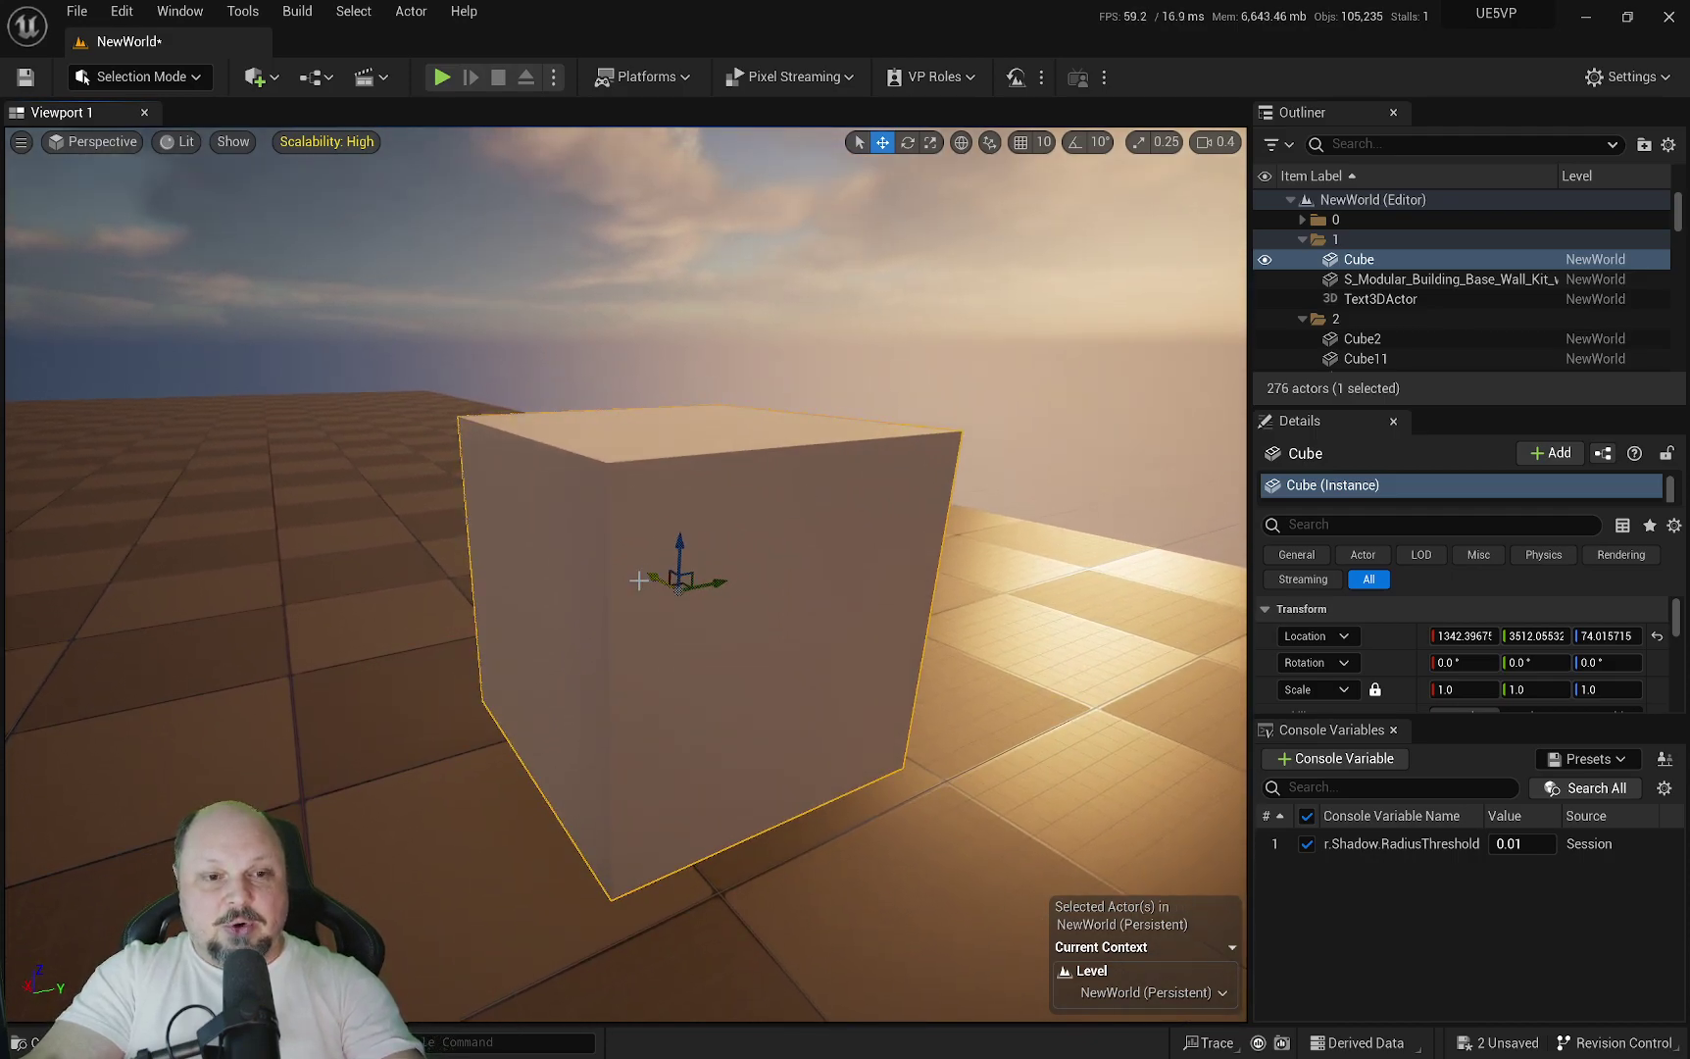
middle_drag(649, 576, 792, 729)
middle_drag(778, 824, 717, 841)
Store the relocated corner position permanently as the cube's pivot offset.
right_drag(779, 724, 818, 708)
key(w)
scroll(779, 723, down, 1)
key(a)
key(d)
key(a)
key(e)
key(s)
key(s)
right_drag(693, 719, 694, 719)
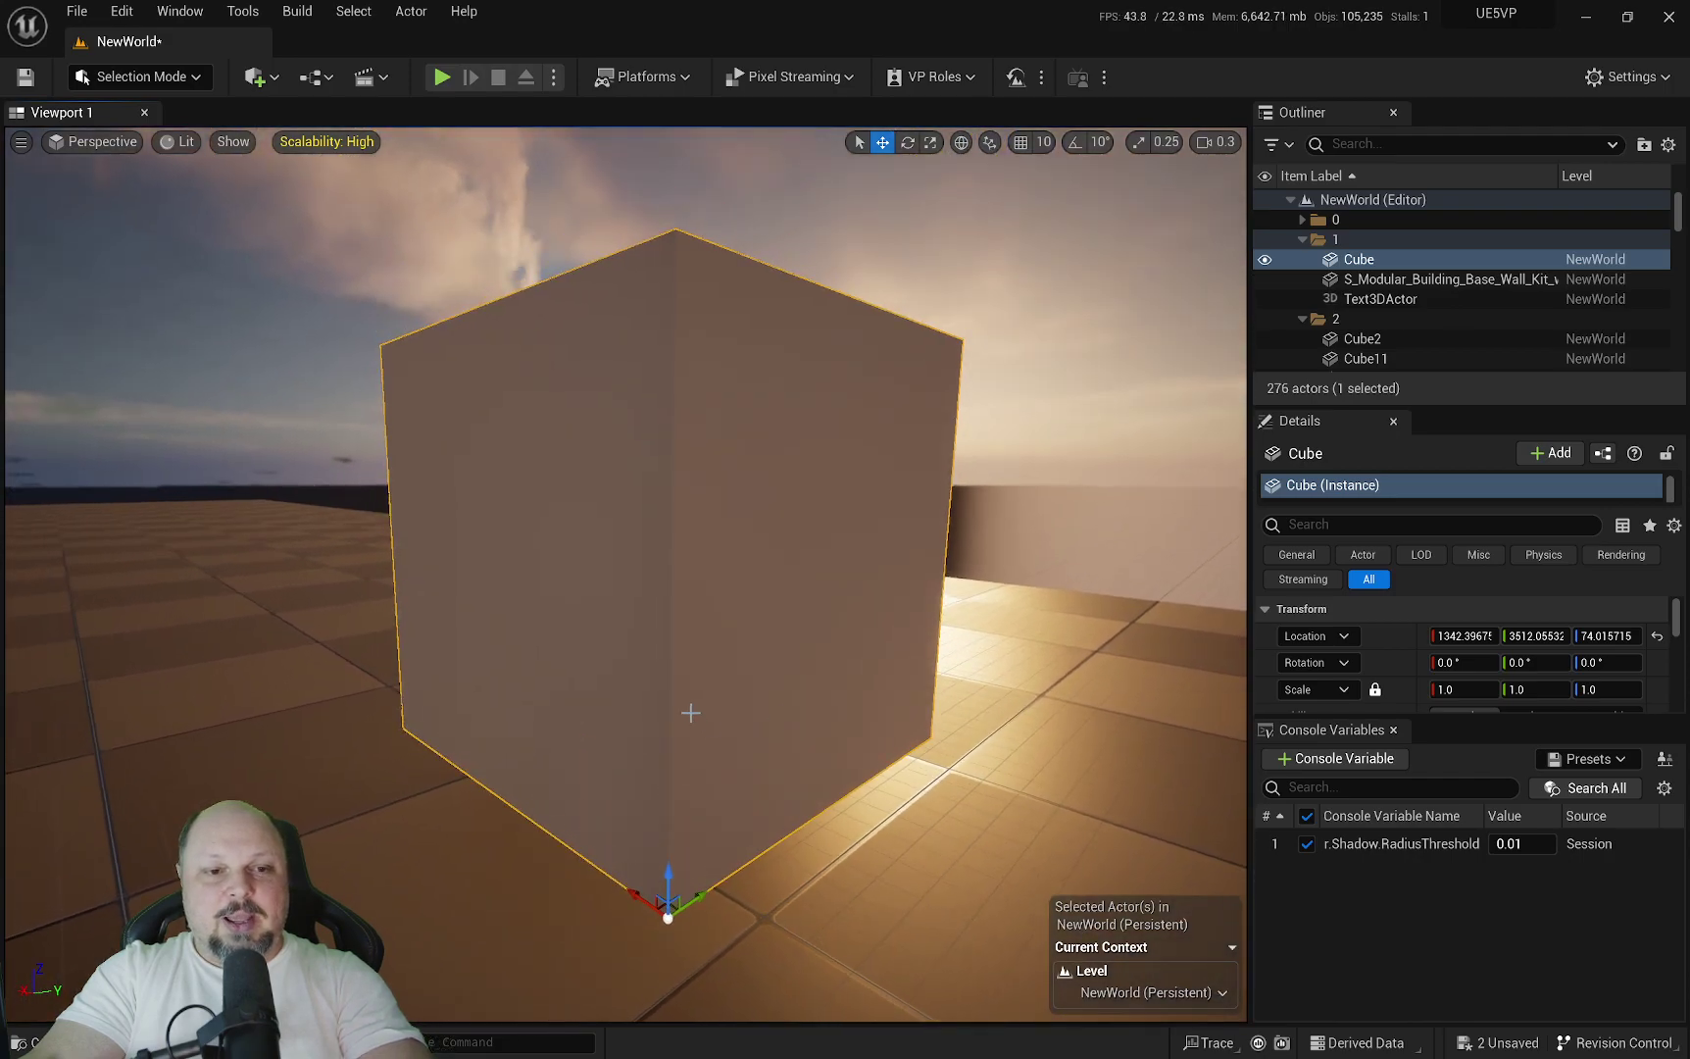
right_click(761, 545)
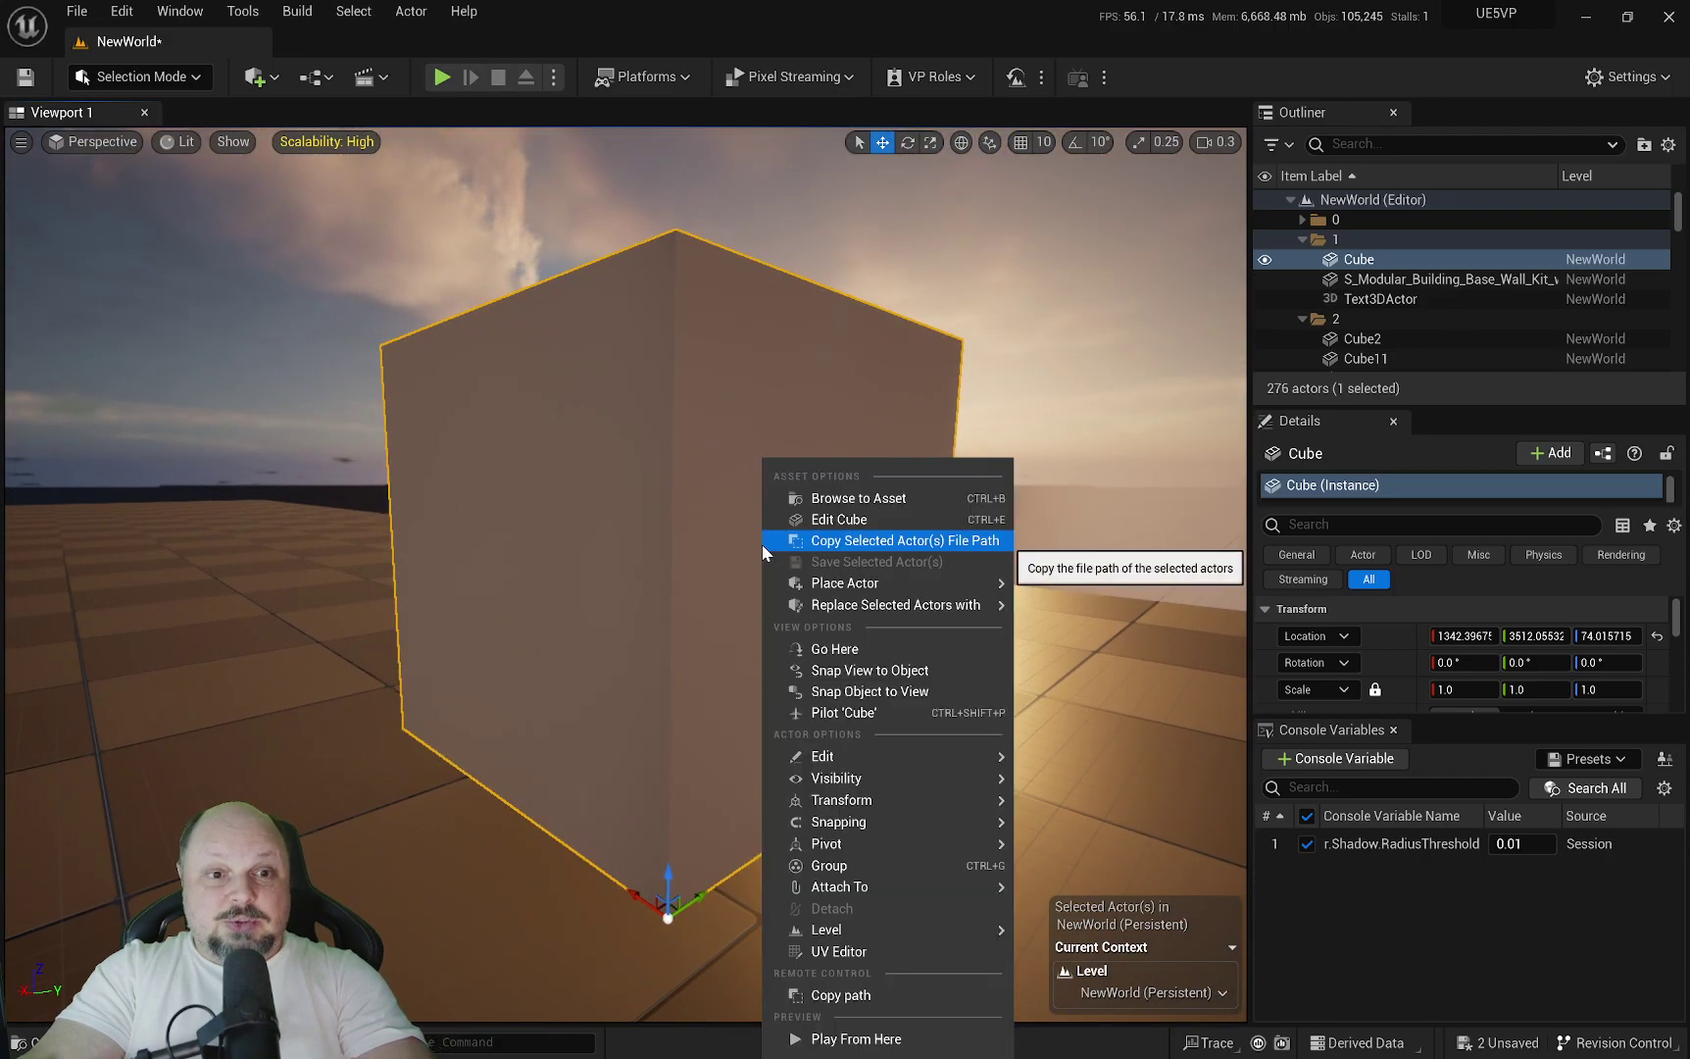
mouse_move(863, 844)
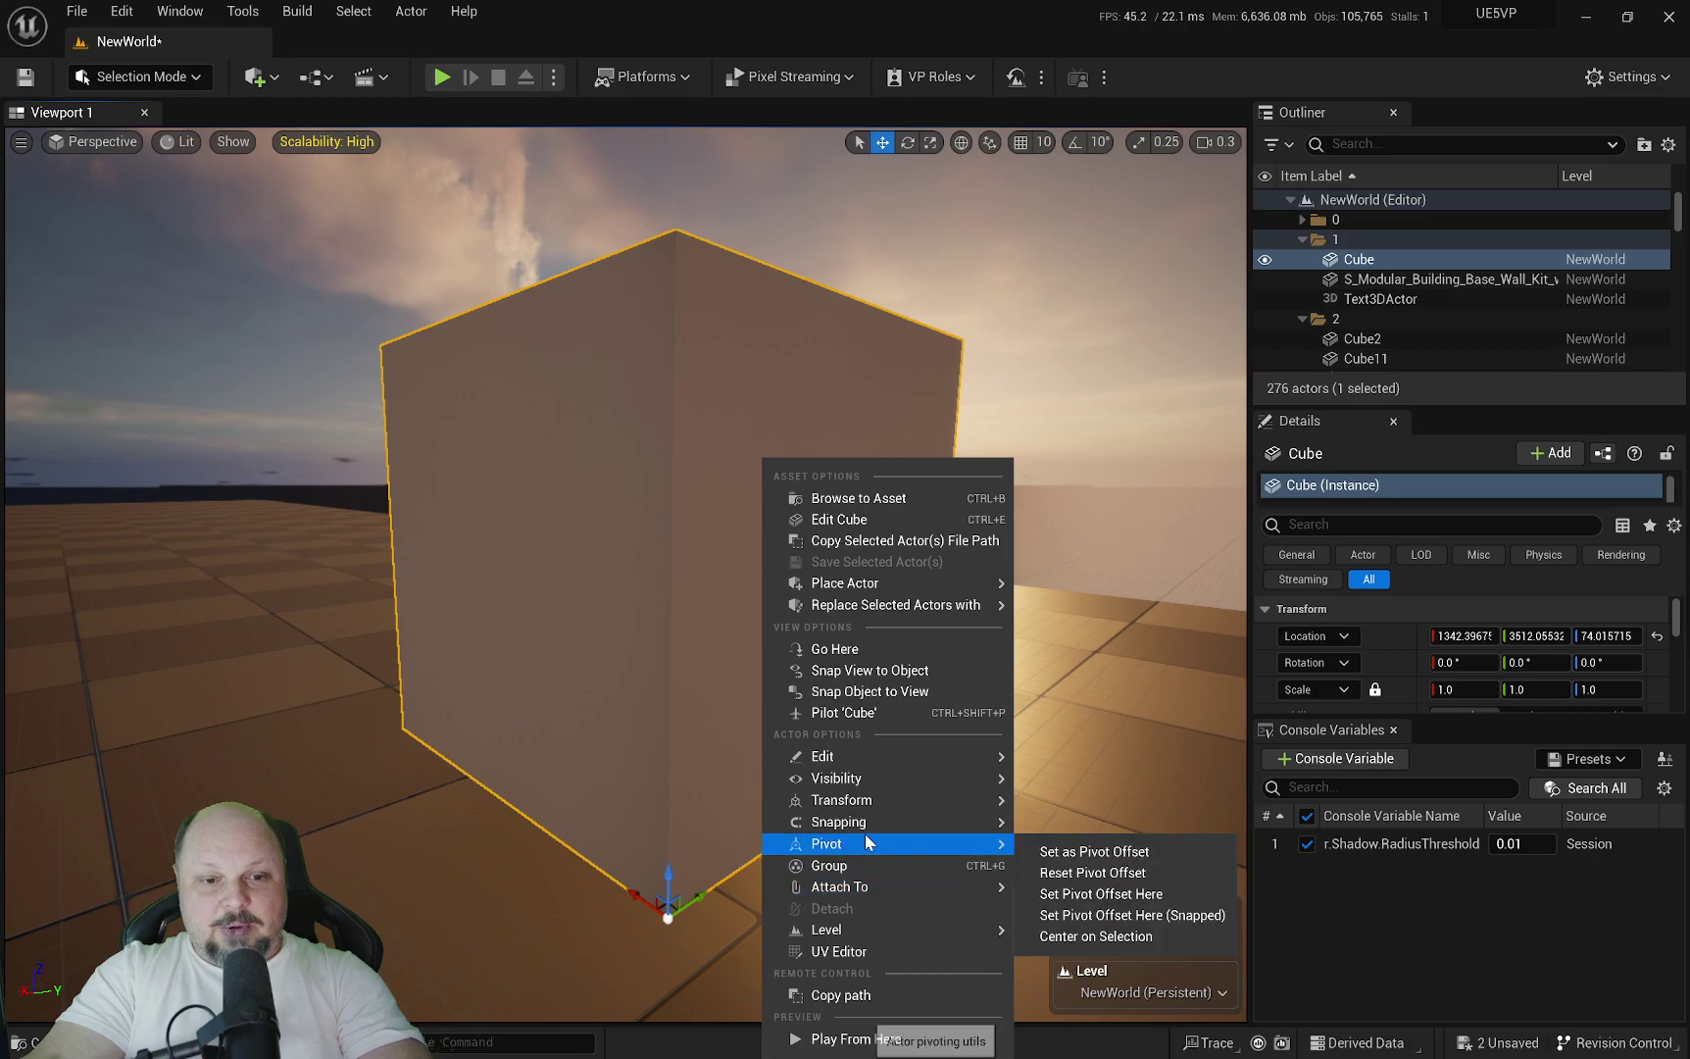
click(1096, 856)
Switch the selection to the floor and back to the cube to check where its pivot sits.
key(e)
right_drag(784, 673, 882, 765)
scroll(784, 674, up, 1)
key(a)
mouse_move(693, 670)
right_down()
mouse_move(833, 643)
mouse_move(692, 670)
right_up()
key(d)
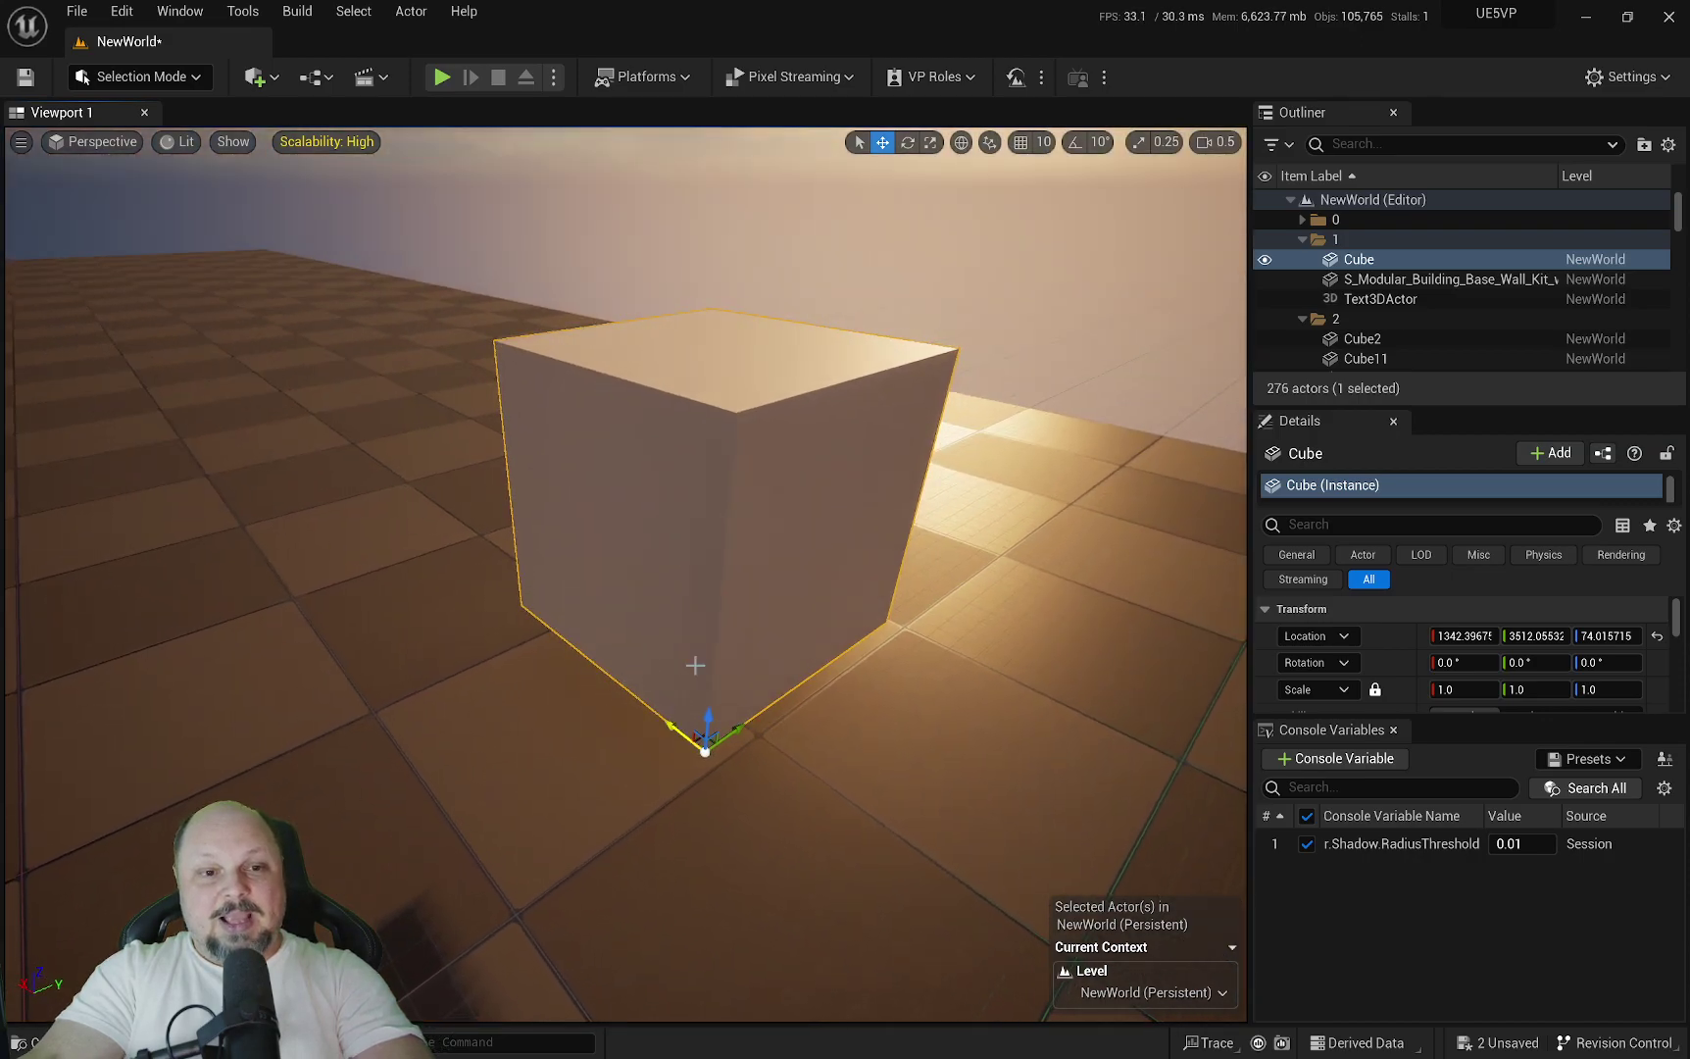
click(1050, 714)
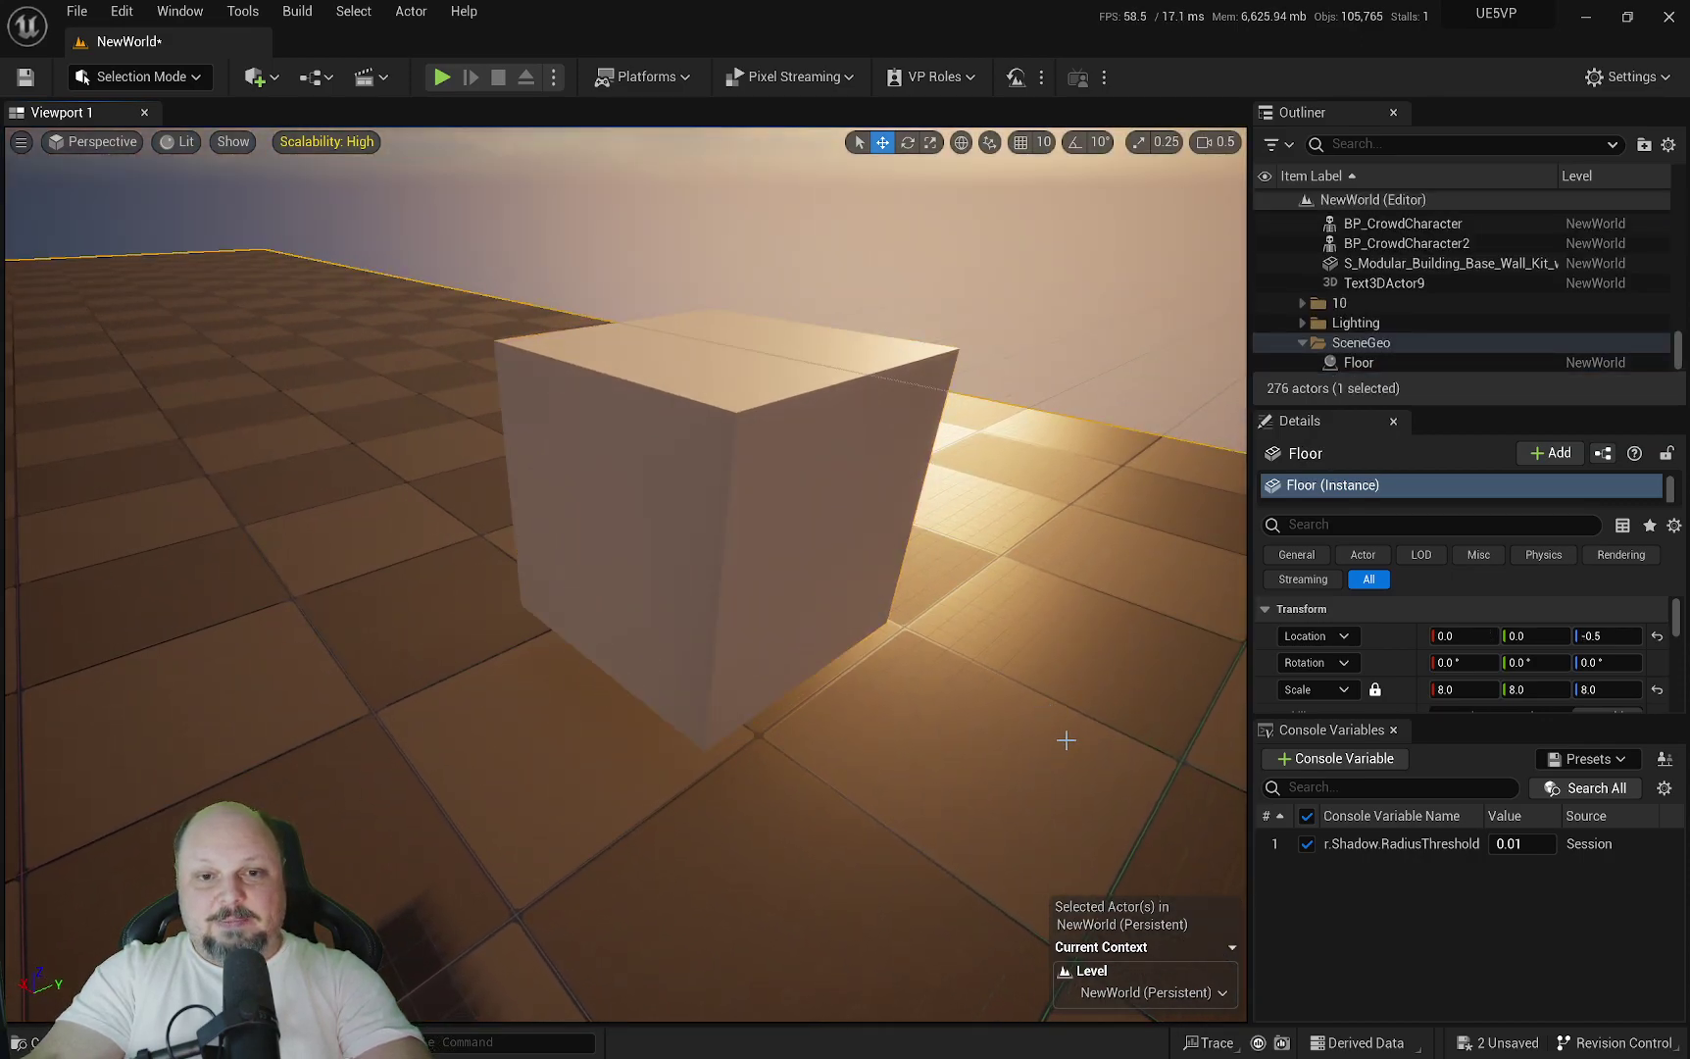
click(841, 580)
Scale the cube into a long, thin wall segment of about 0.24 × 5.29 × 1.99.
right_drag(853, 525, 701, 554)
key(d)
key(a)
scroll(868, 493, up, 2)
key(r)
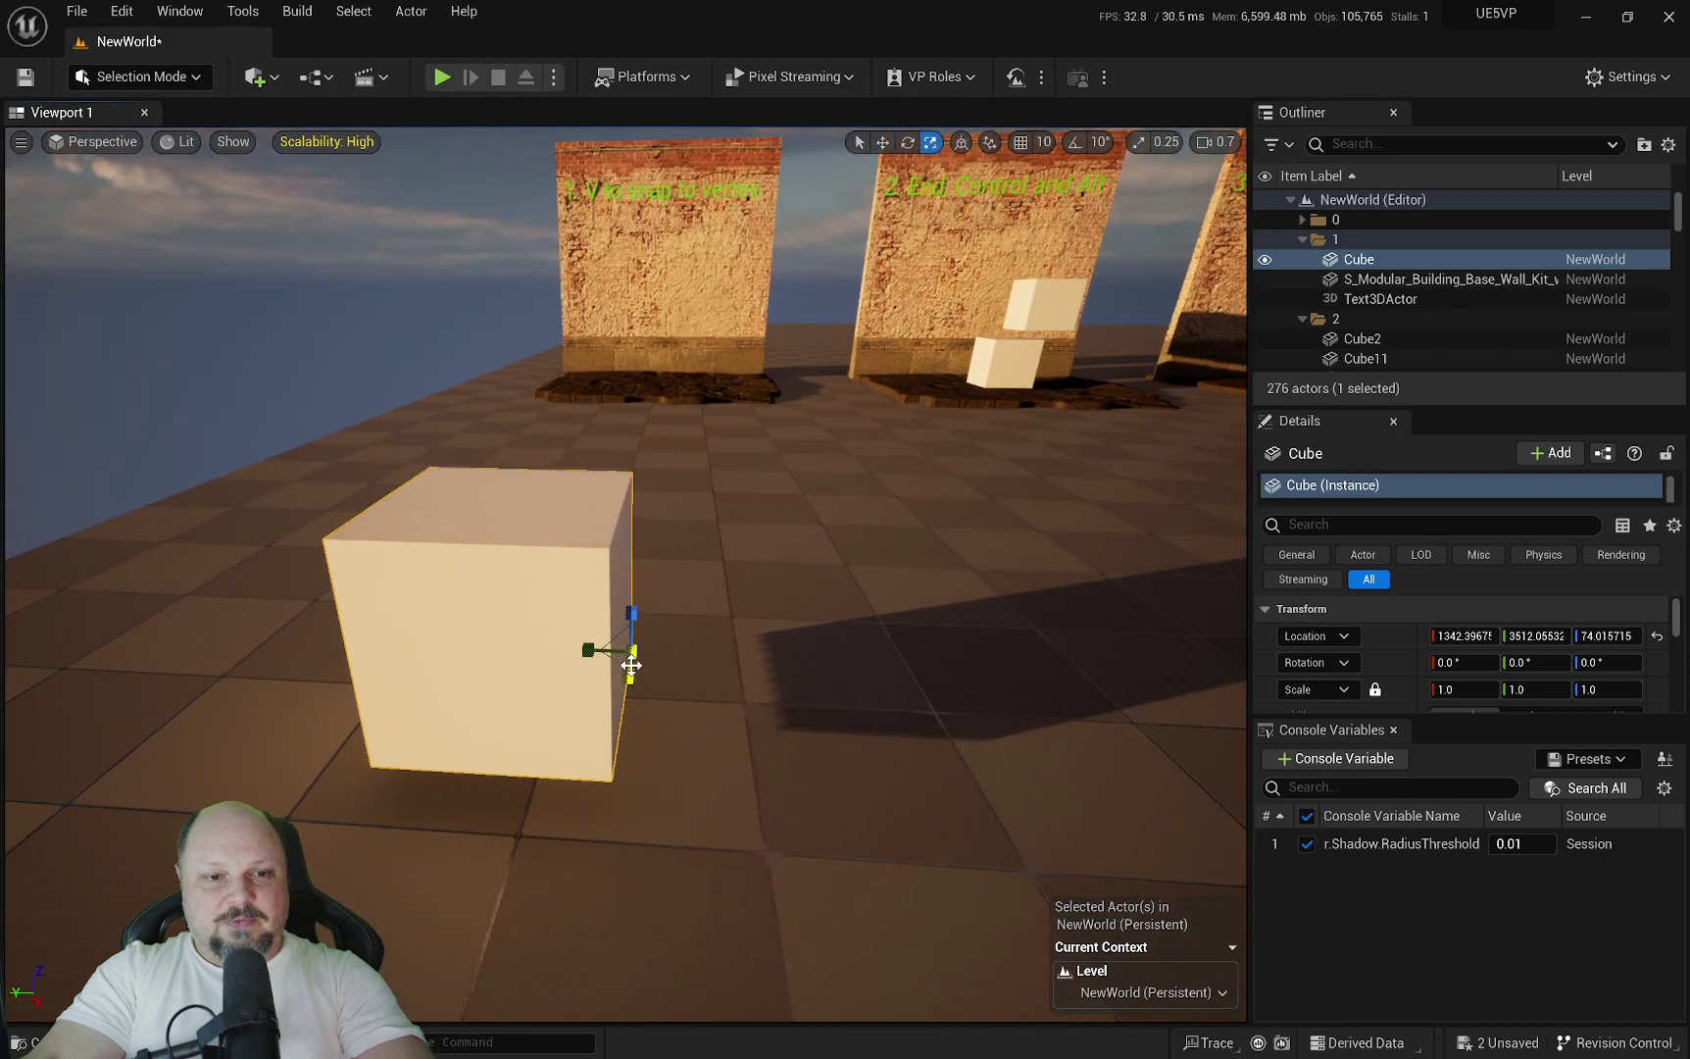
drag(632, 605, 633, 511)
key(d)
right_drag(633, 588, 505, 639)
mouse_move(614, 564)
mouse_down()
mouse_move(624, 551)
mouse_move(496, 484)
mouse_up()
key(s)
right_drag(814, 573, 912, 529)
scroll(907, 534, up, 2)
key(w)
key(s)
right_drag(538, 635, 537, 636)
Duplicate the wall segment along Y and vertex-snap the copy to the end of the original, at Y about 3645.
key(w)
mouse_move(547, 629)
mouse_down()
mouse_move(1108, 647)
mouse_move(566, 638)
mouse_up()
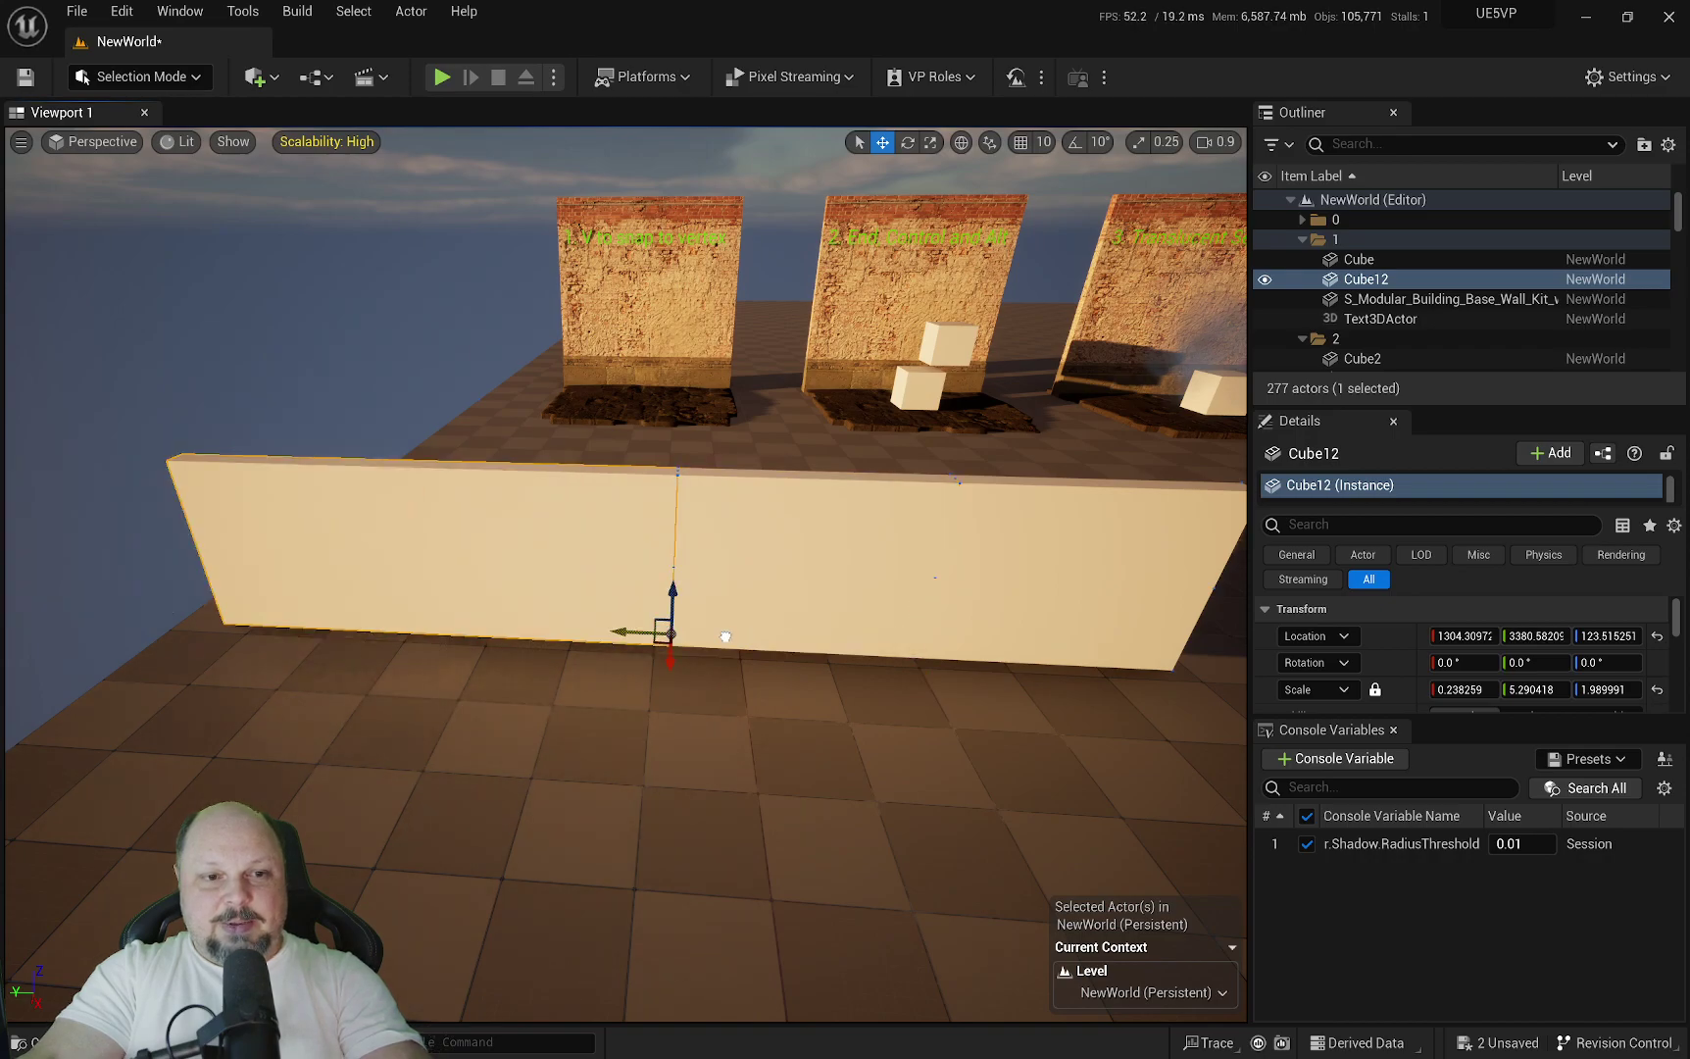
key(w)
mouse_move(815, 505)
right_down()
mouse_move(821, 432)
mouse_move(833, 608)
mouse_move(706, 598)
mouse_move(843, 589)
mouse_move(863, 480)
mouse_move(833, 465)
mouse_move(803, 519)
right_up()
scroll(814, 505, down, 3)
key(s)
scroll(814, 505, up, 1)
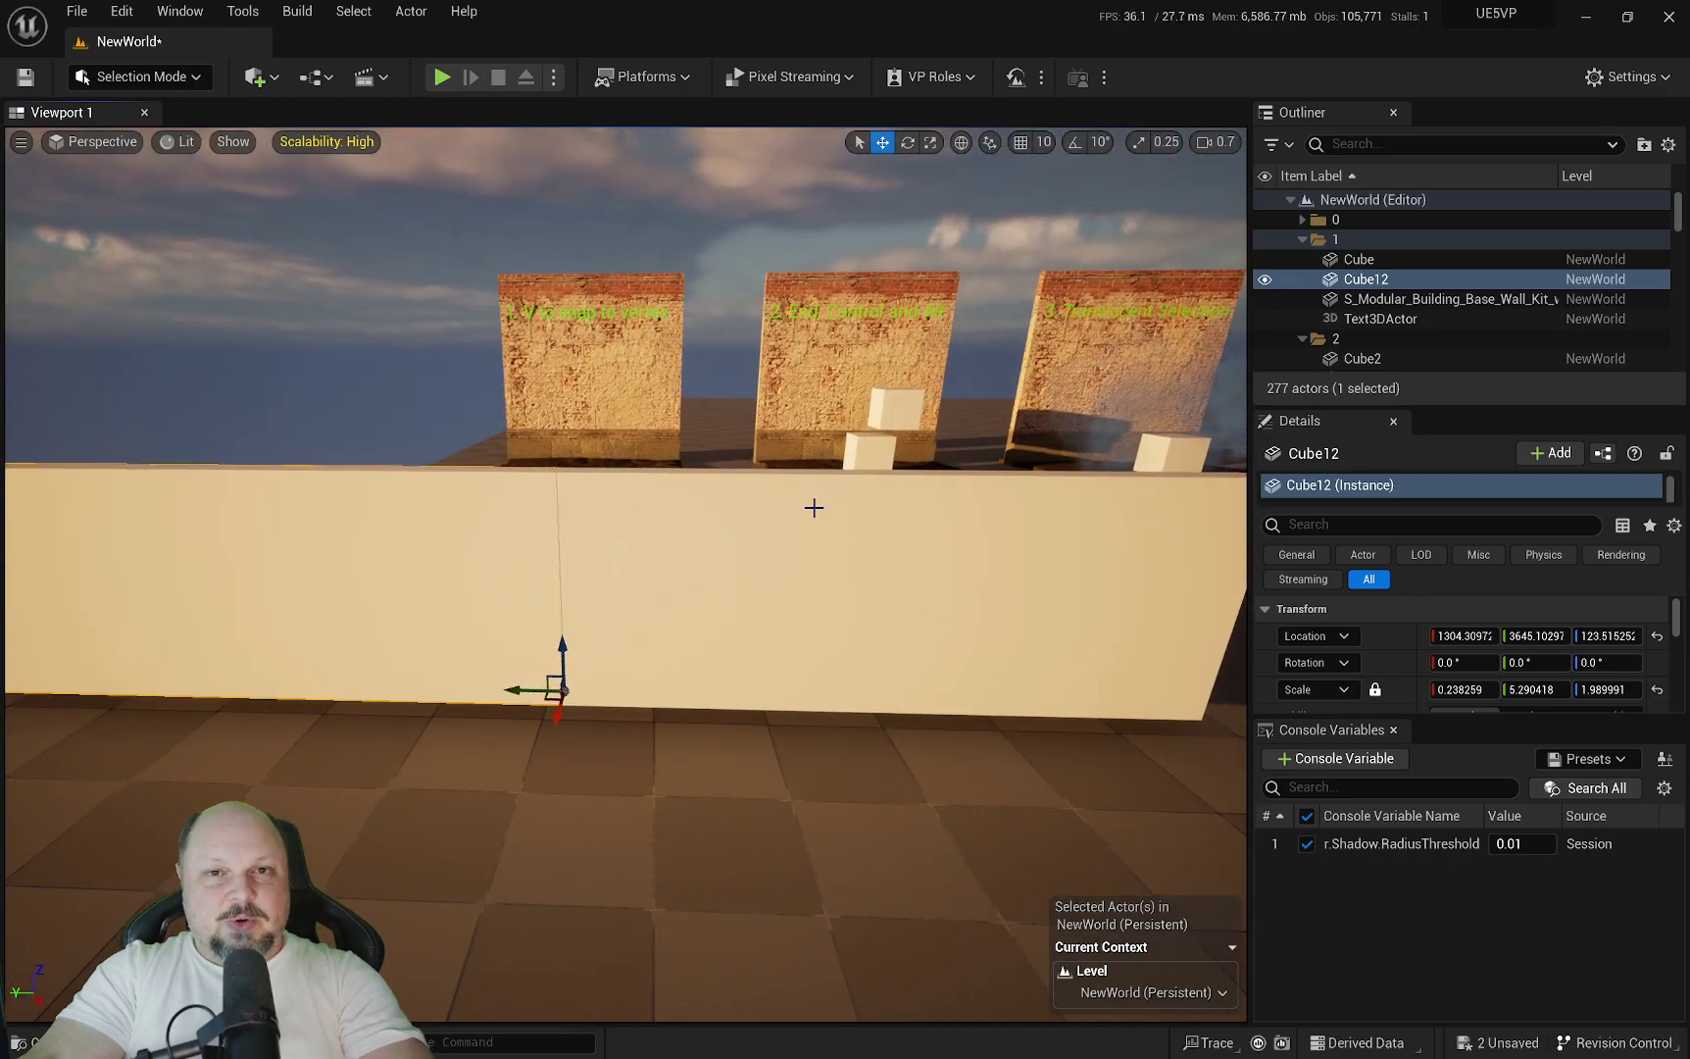
Select the modular brick wall of the first display and examine where its pivot lies.
right_drag(758, 591, 598, 601)
right_drag(793, 626, 788, 734)
key(e)
scroll(793, 625, up, 5)
key(w)
right_drag(607, 599, 612, 540)
key(w)
click(693, 578)
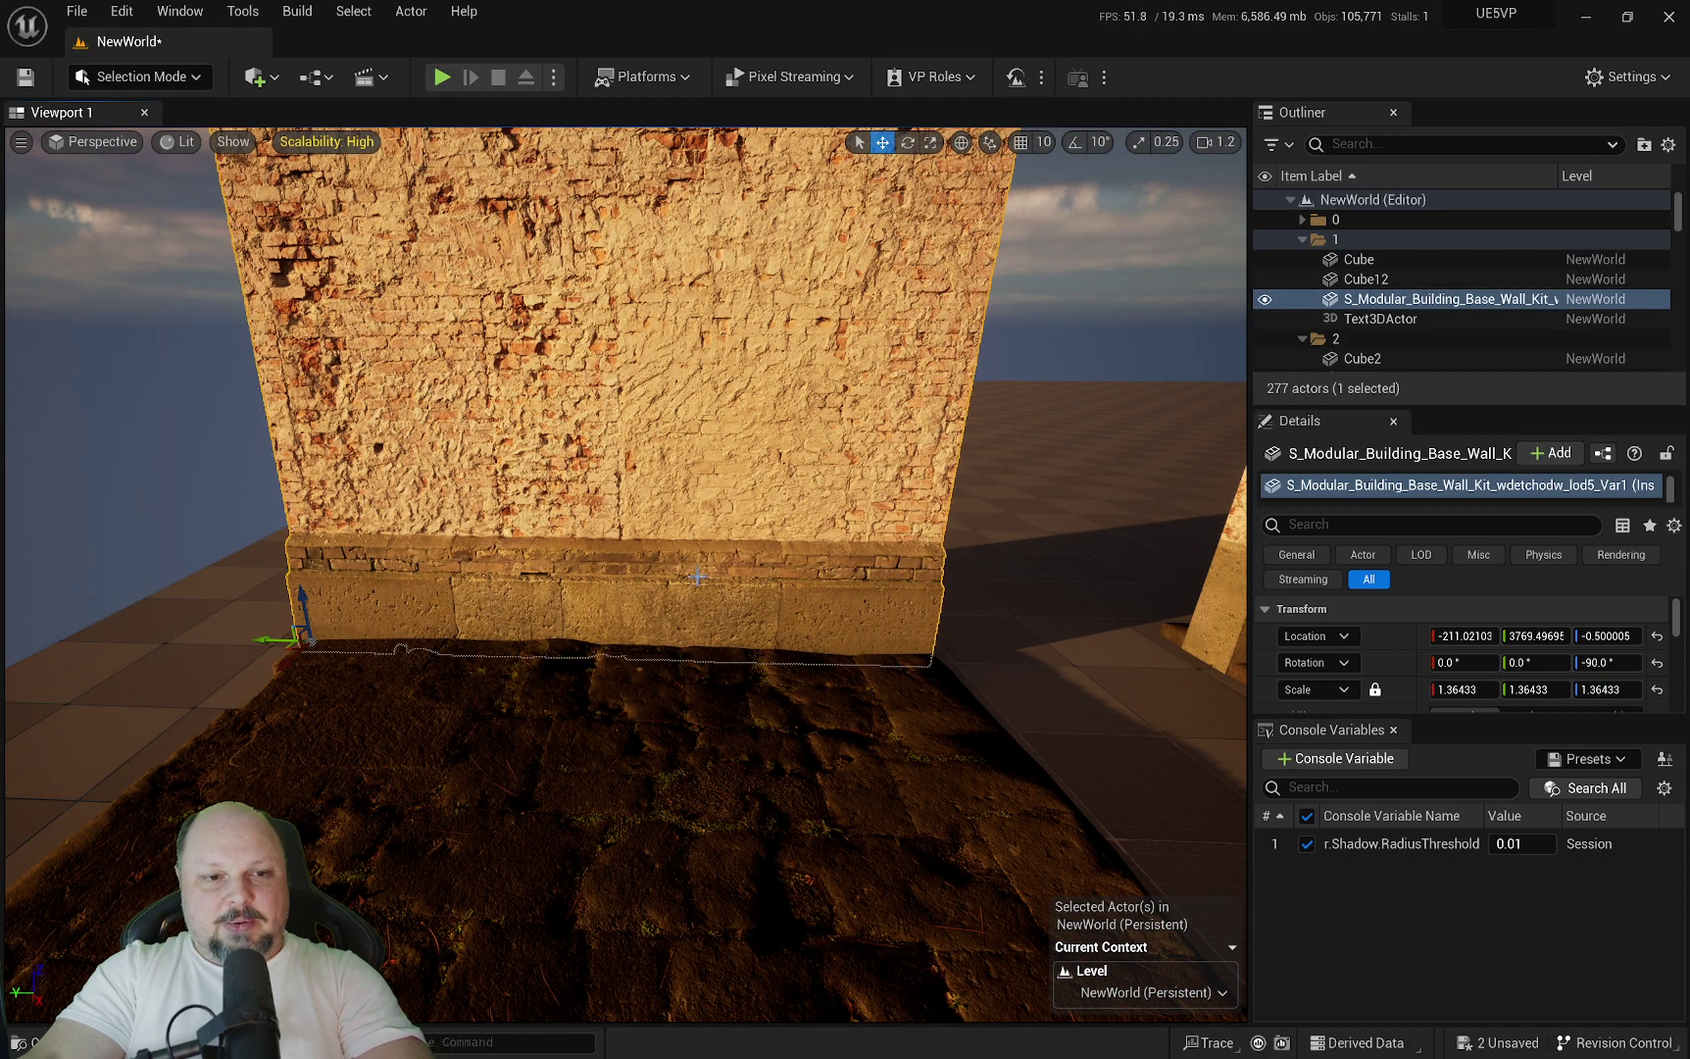
mouse_move(705, 583)
right_down()
mouse_move(627, 577)
mouse_move(1069, 554)
mouse_move(1225, 564)
mouse_move(1237, 588)
mouse_move(721, 604)
right_up()
key(w)
scroll(705, 582, up, 2)
scroll(705, 583, down, 4)
key(e)
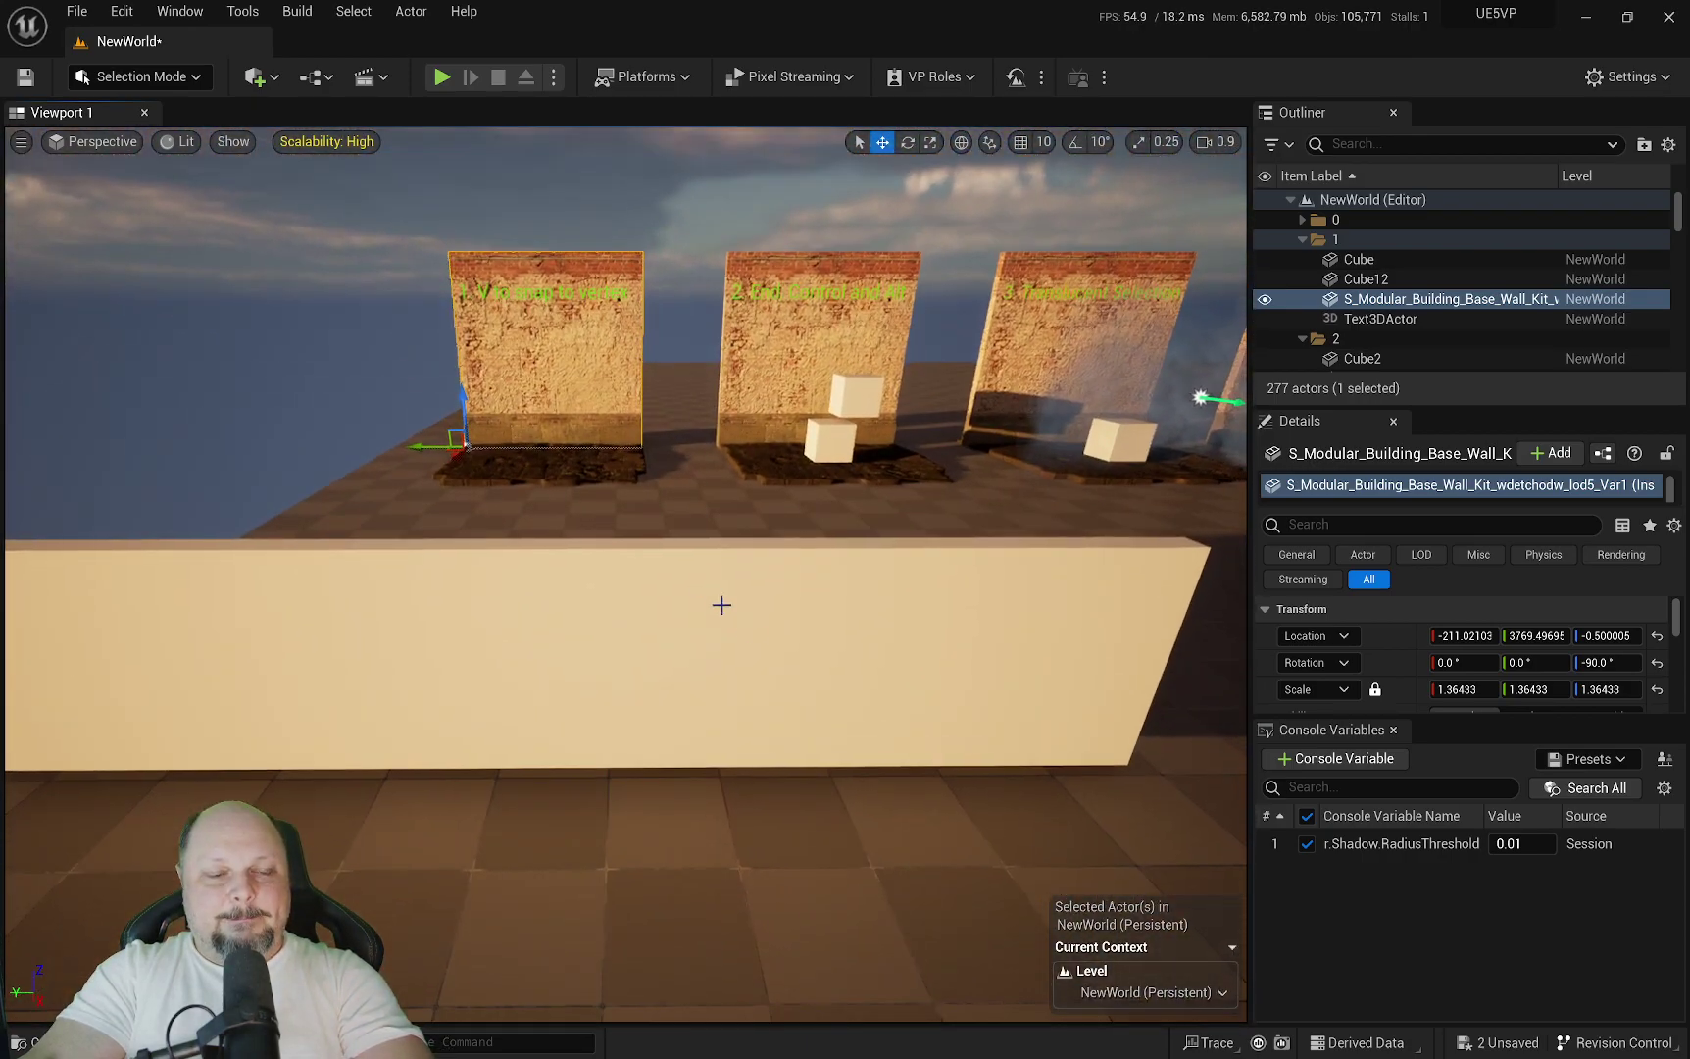
Duplicate the original white wall segment and vertex-snap the copy to the far end of the row, at Y about 4174.
click(790, 623)
right_drag(790, 622, 773, 615)
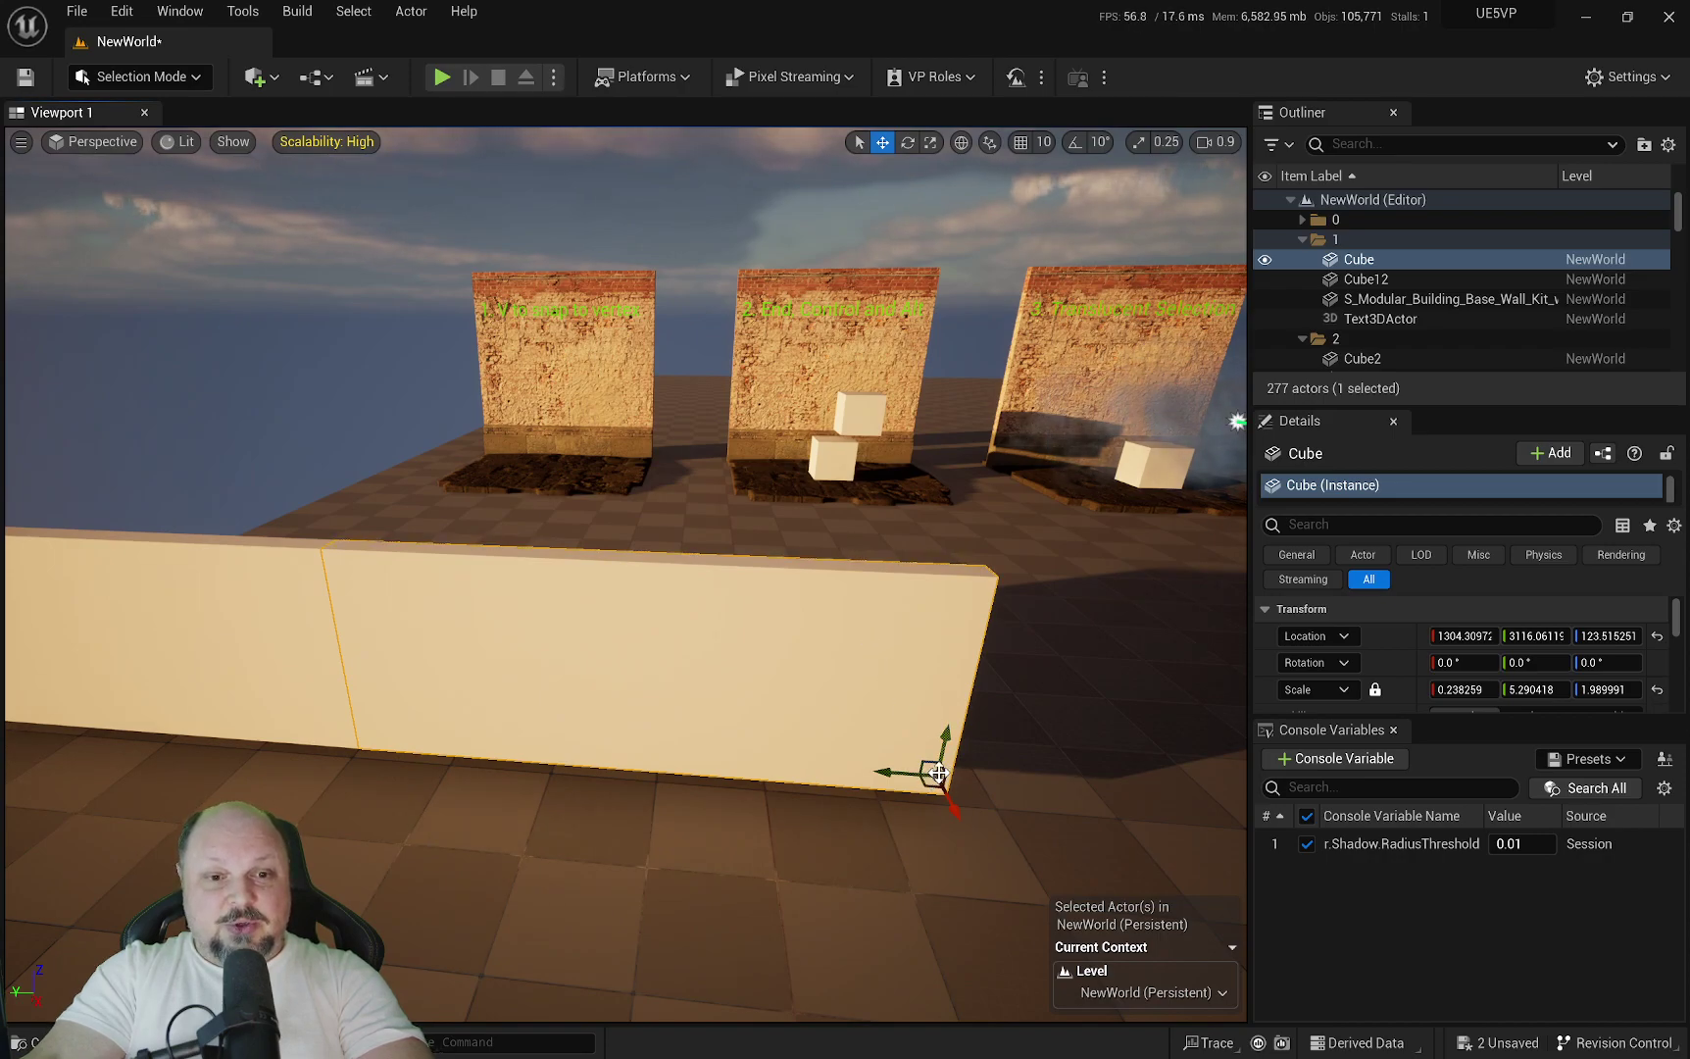
right_drag(721, 603, 721, 603)
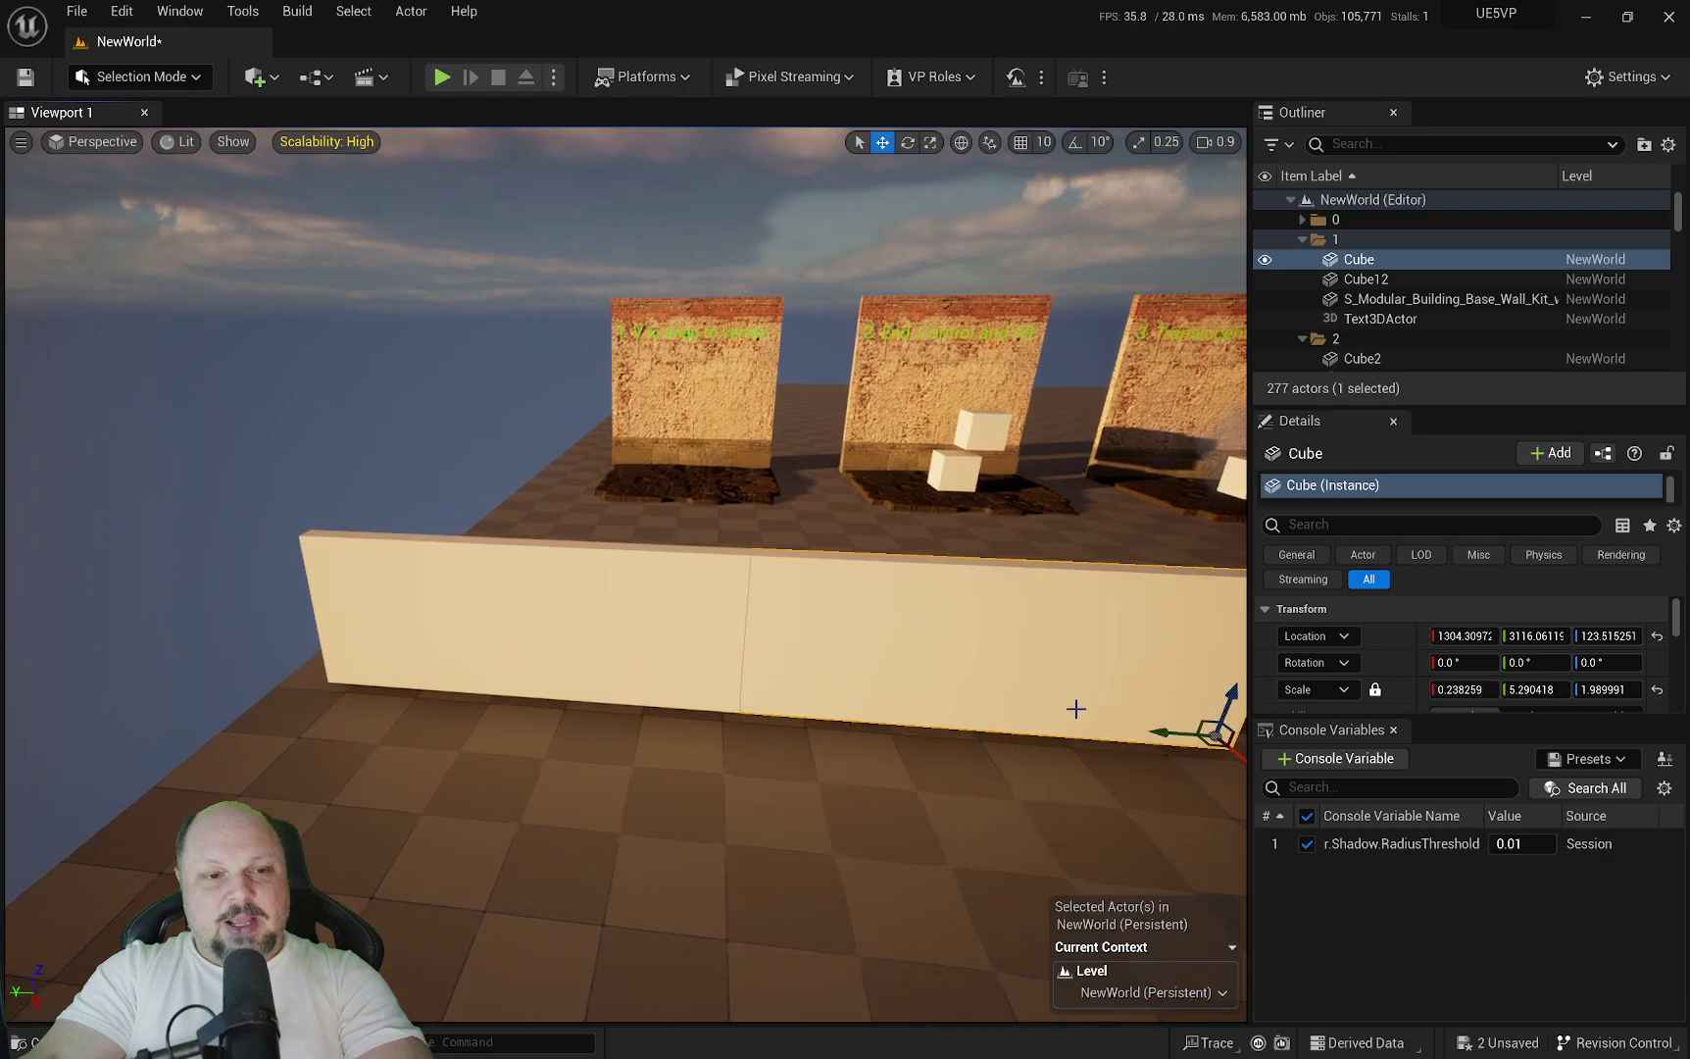
alt+drag(1166, 728, 519, 689)
right_drag(520, 688, 495, 689)
drag(830, 732, 321, 702)
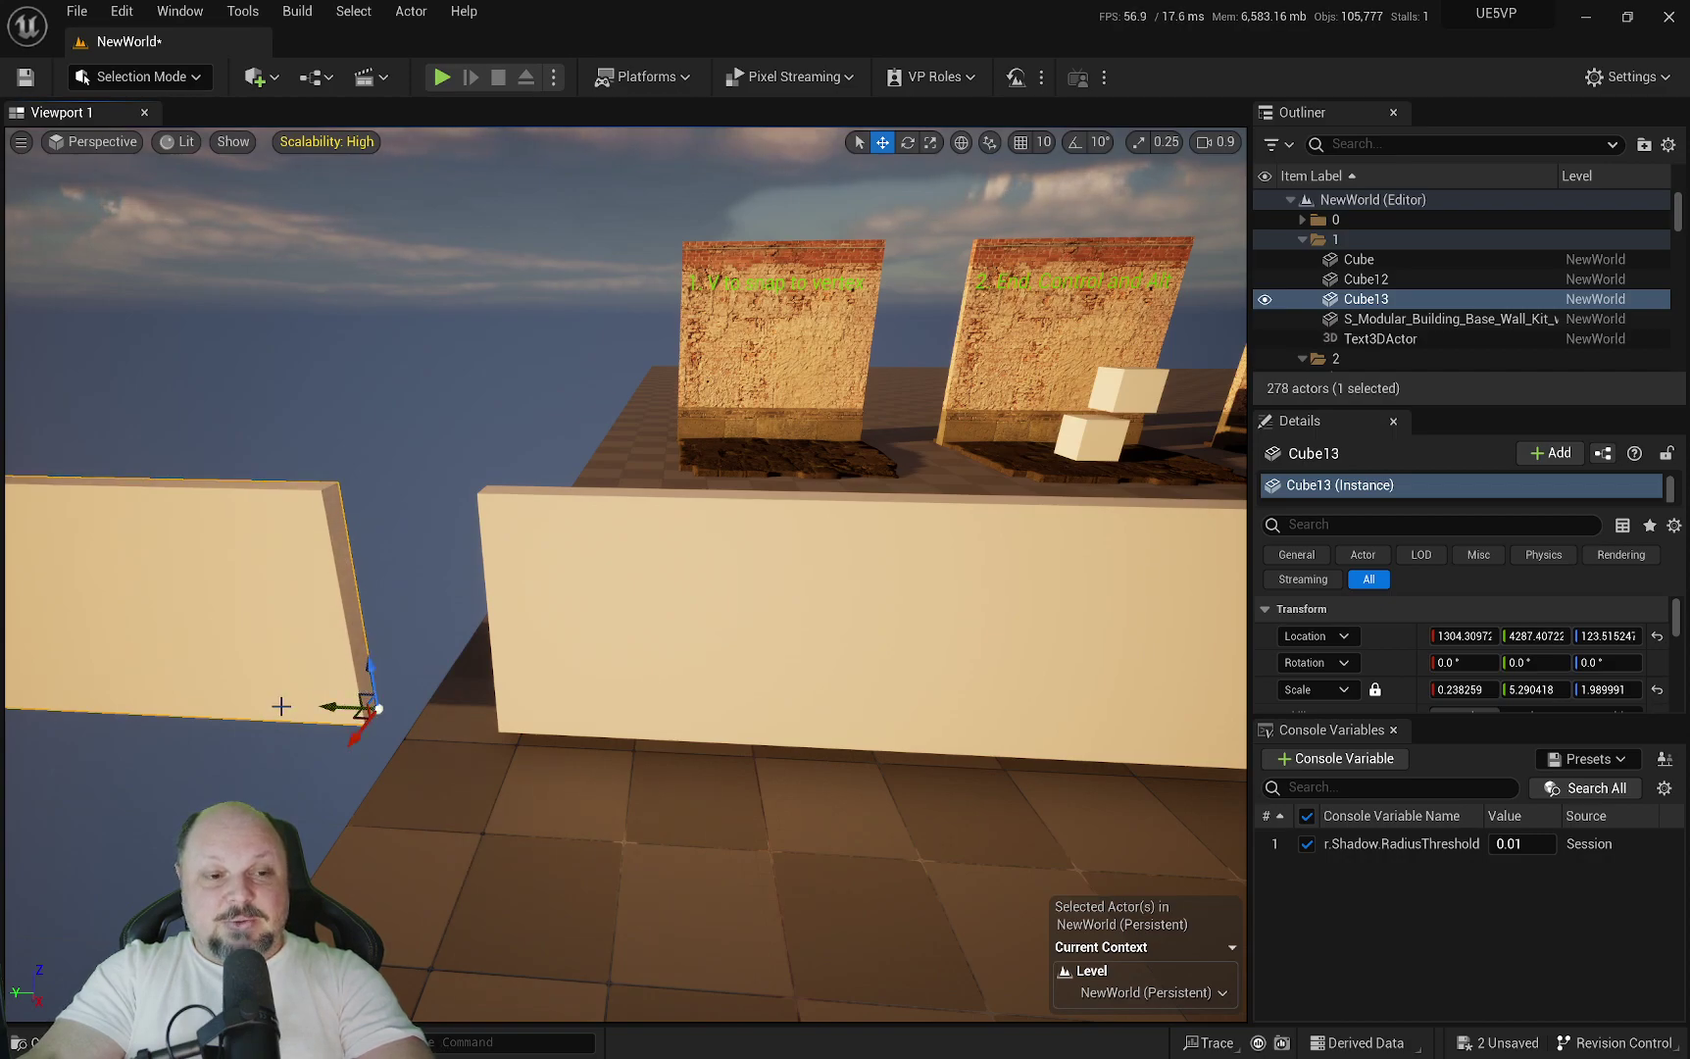
drag(323, 706, 467, 708)
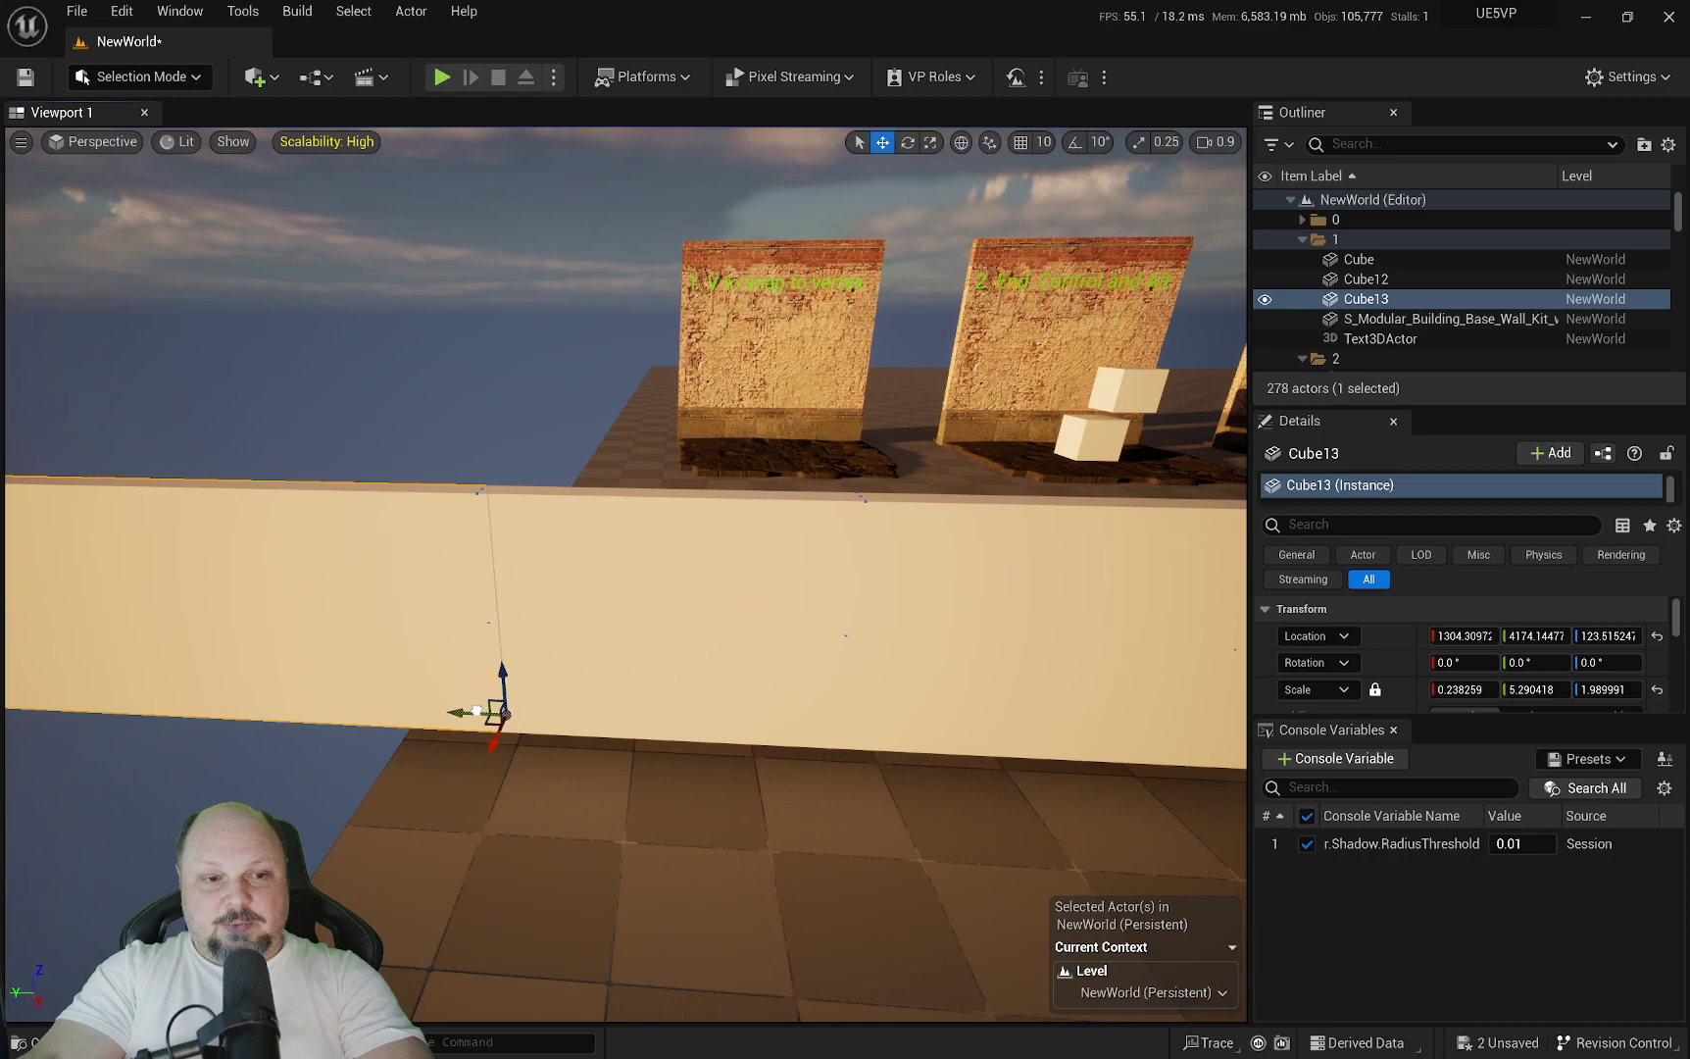
mouse_move(744, 648)
right_down()
mouse_move(740, 627)
mouse_move(750, 681)
mouse_move(834, 642)
mouse_move(799, 648)
mouse_move(758, 614)
right_up()
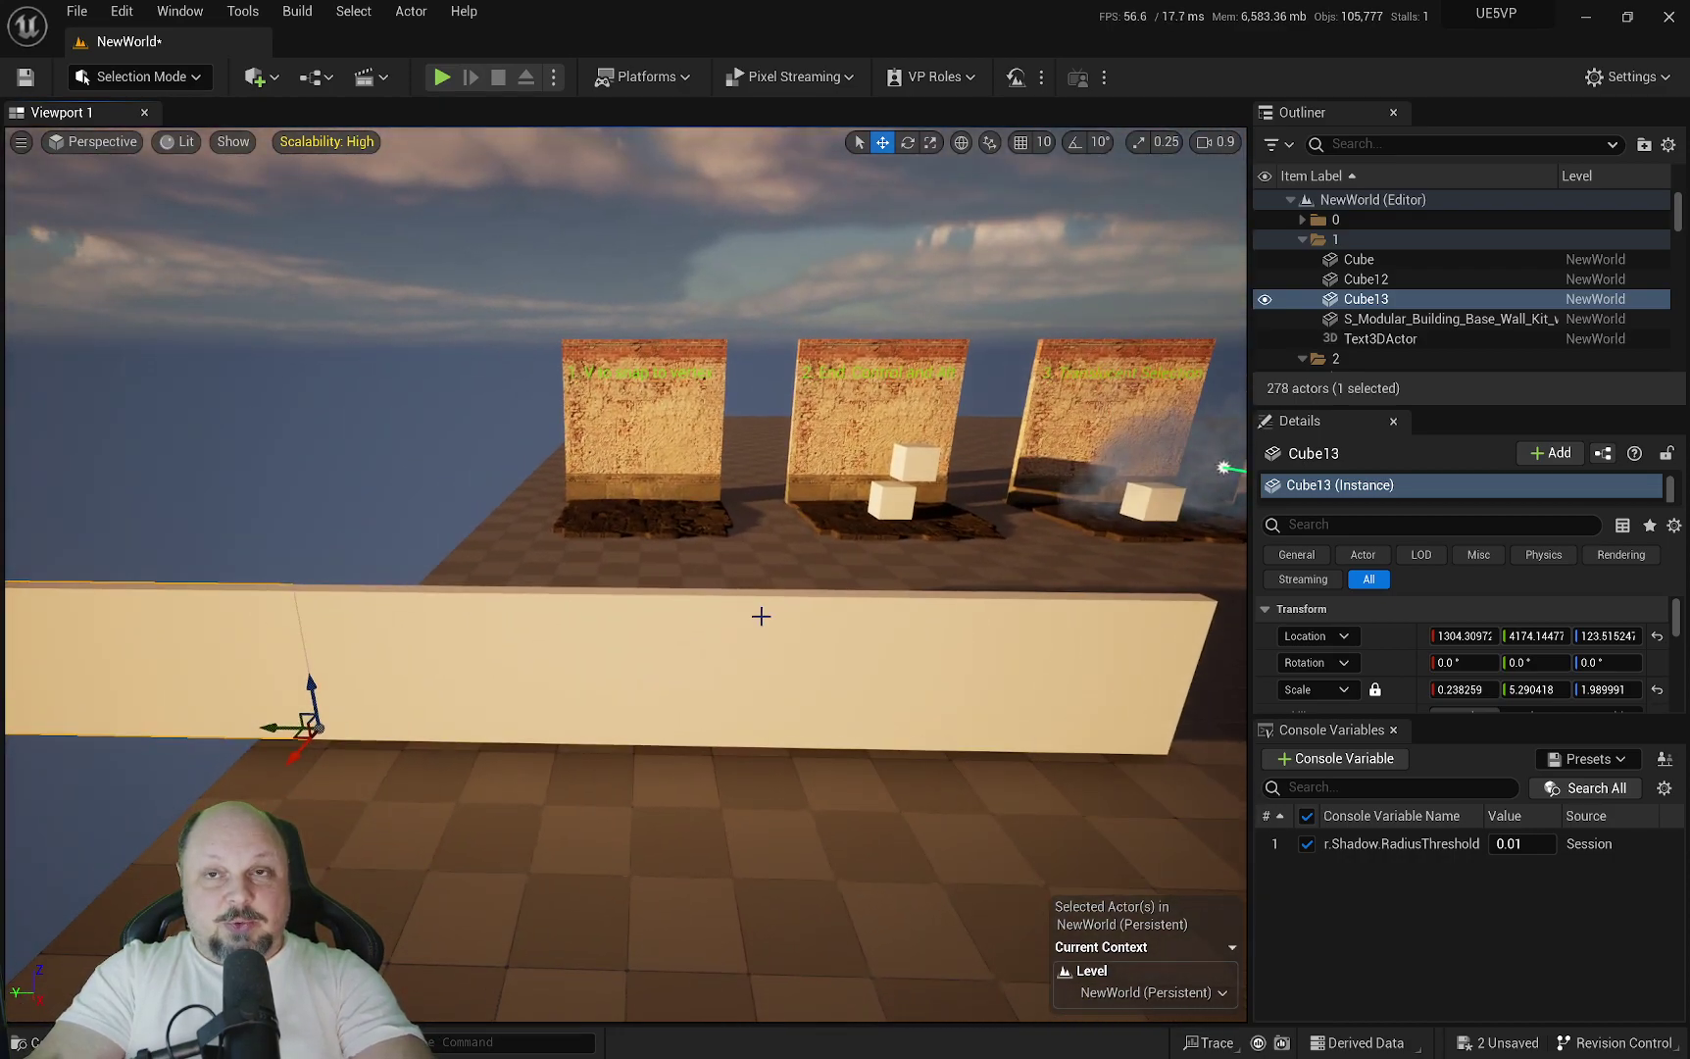
Go to the "2. End, Control and Alt" display, select the upper cube and shift it along Y to about 2697.
key(2)
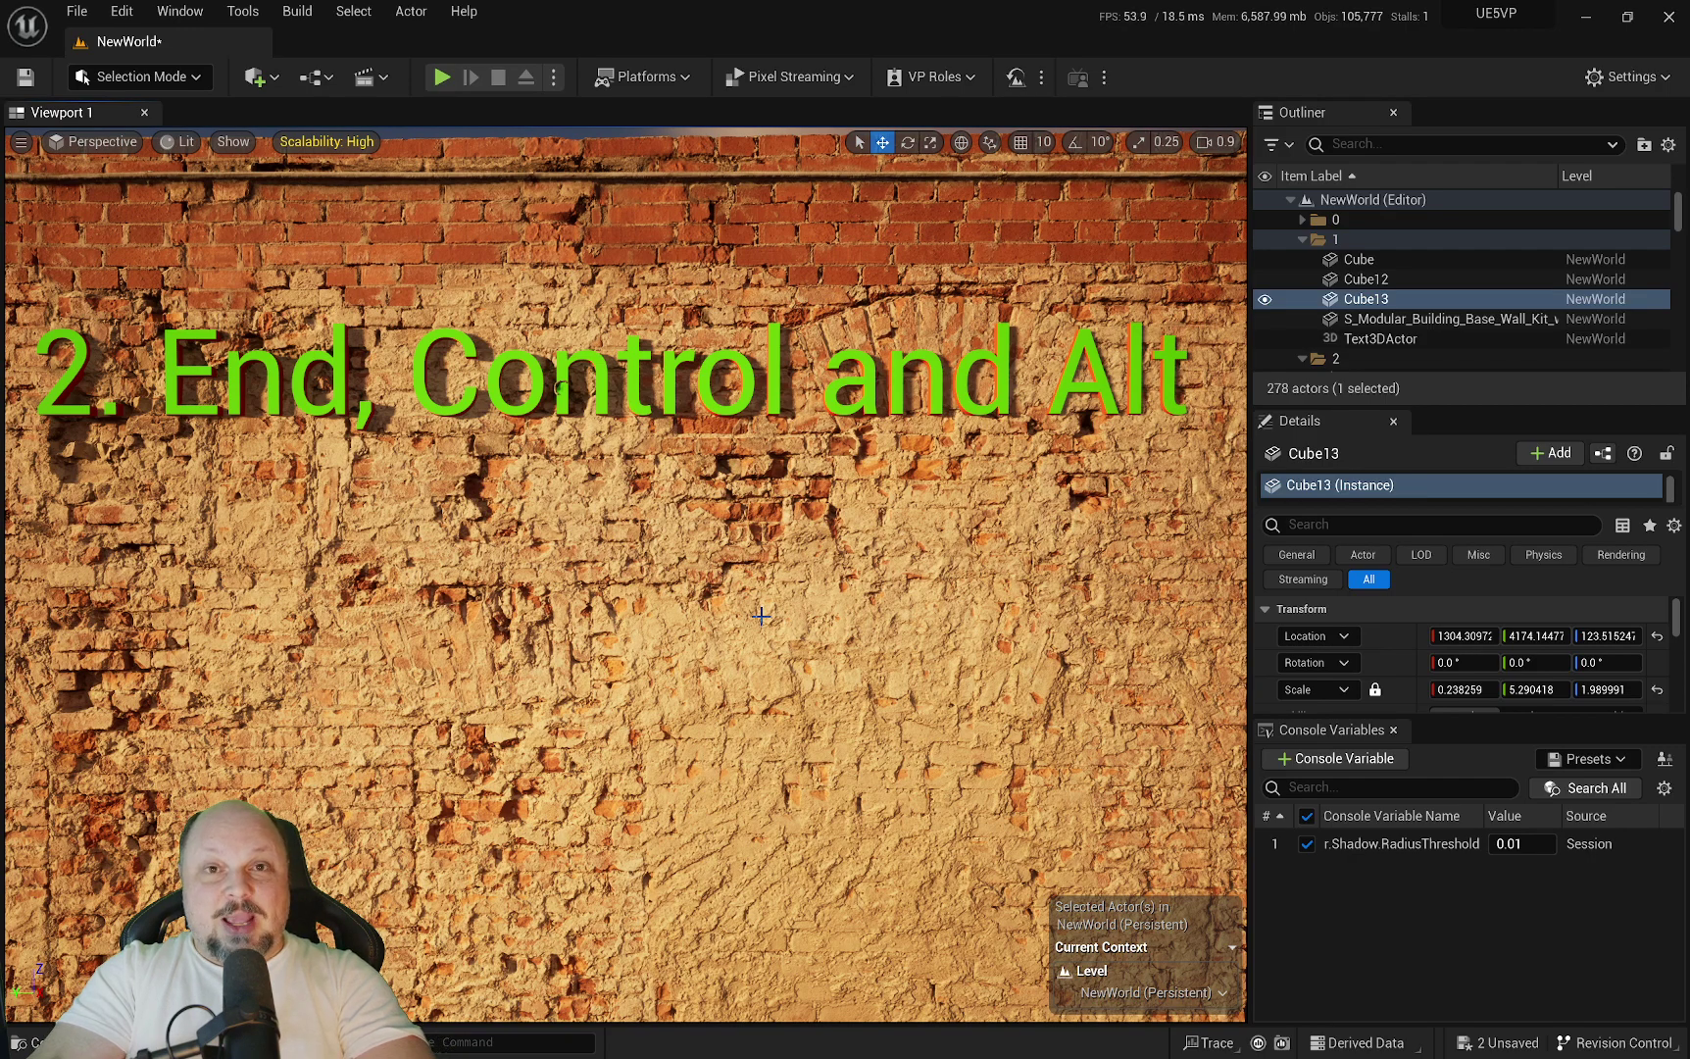
key(s)
right_drag(759, 639, 750, 686)
scroll(759, 639, up, 3)
key(w)
key(s)
click(743, 524)
right_drag(831, 583, 832, 589)
key(a)
drag(762, 526, 708, 526)
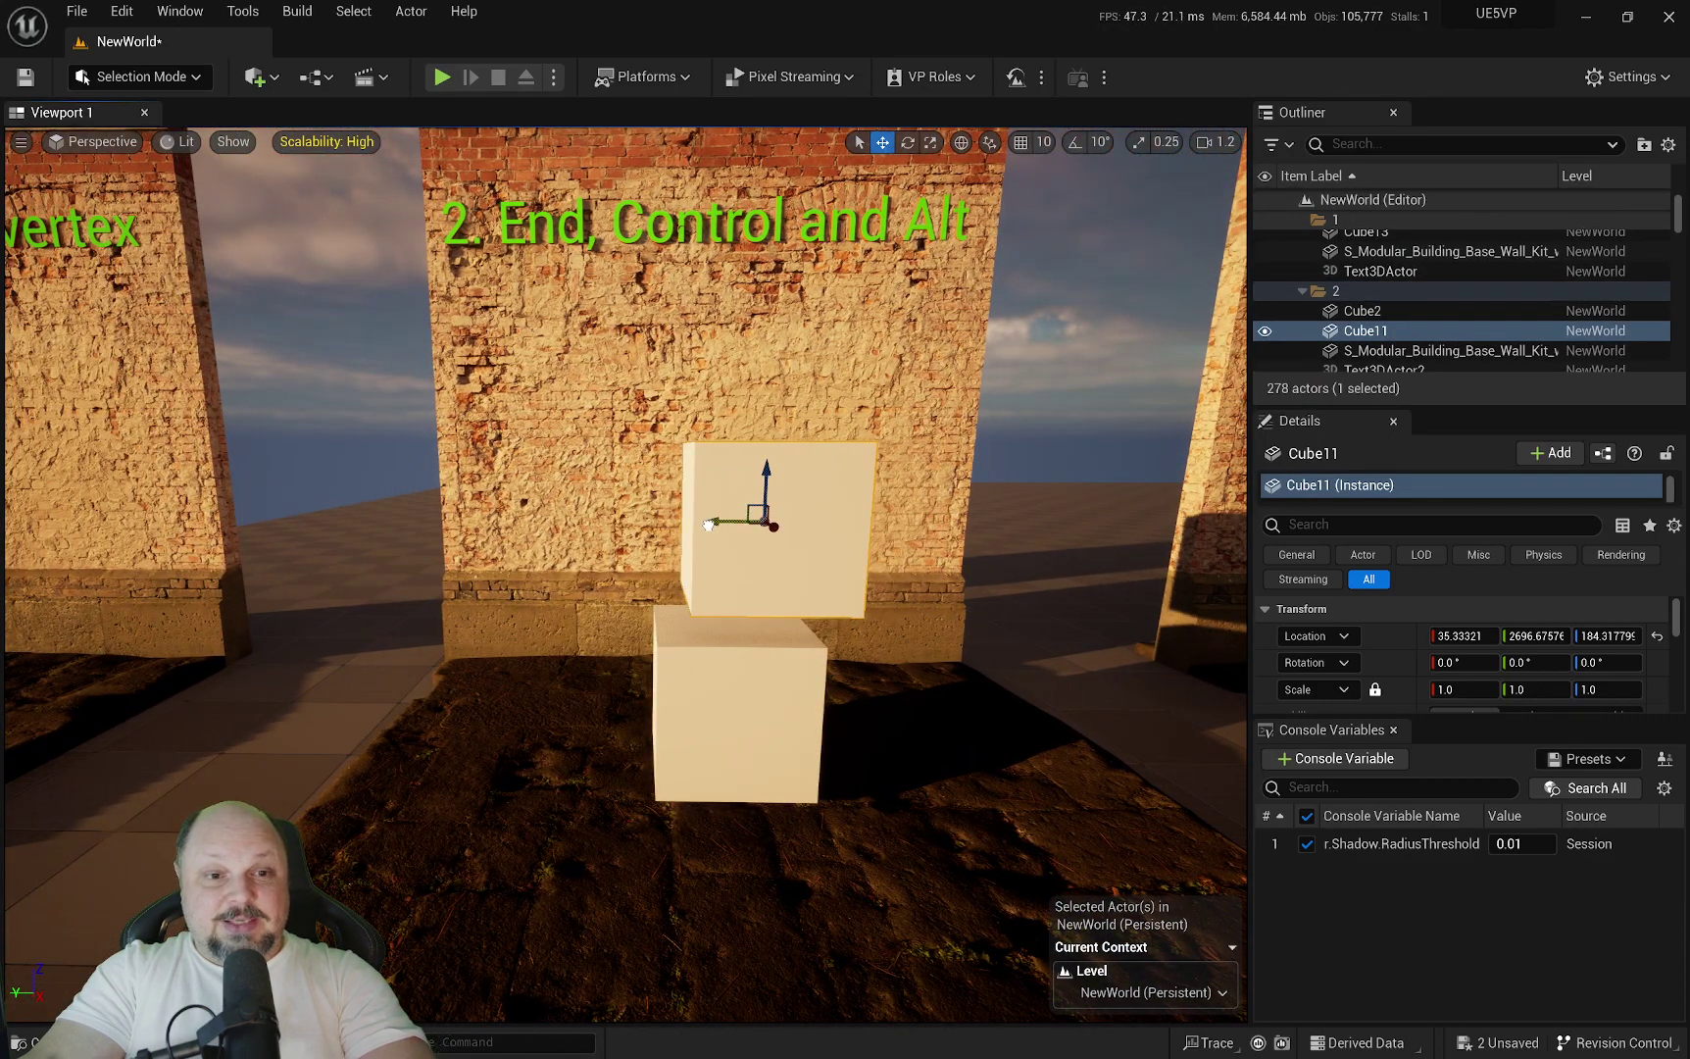
Raise the upper cube above the lower one to a Z location of about 279.
drag(767, 473, 770, 319)
right_drag(770, 319, 698, 491)
key(w)
key(e)
key(q)
key(s)
key(w)
key(q)
key(s)
right_drag(797, 528, 831, 548)
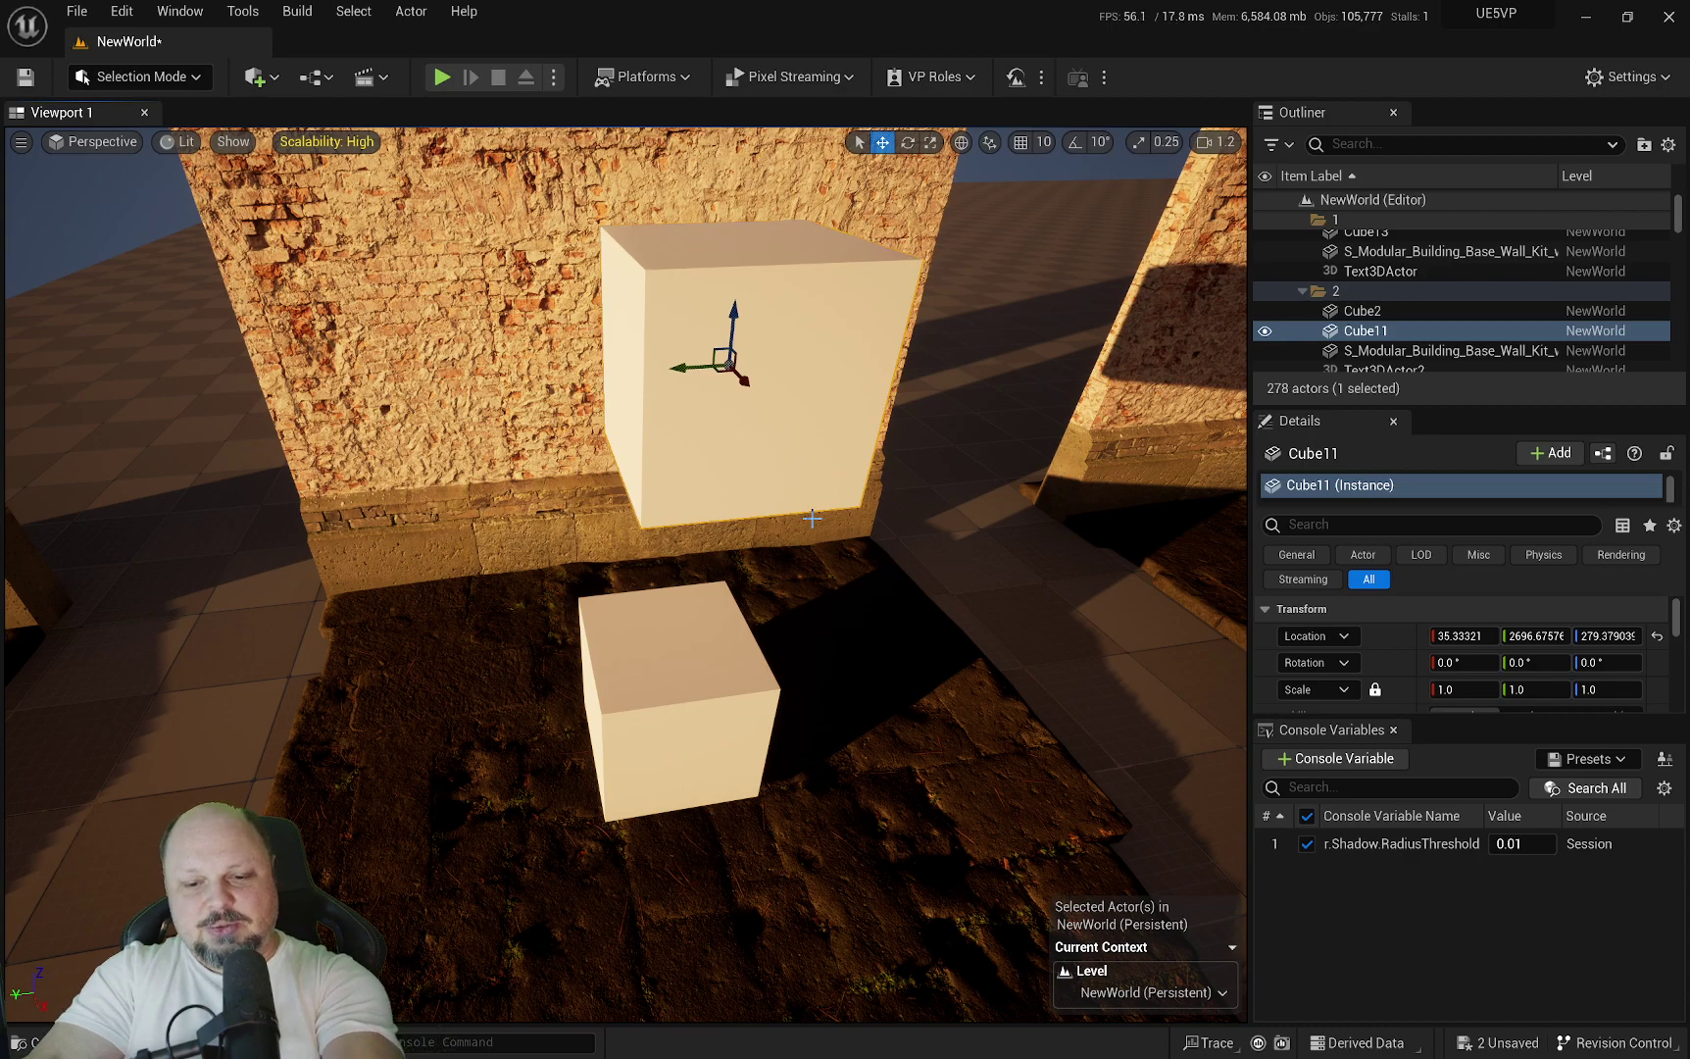
Drop the raised cube straight down onto the top surface of the lower cube.
key(End)
right_drag(816, 524, 348, 304)
right_drag(885, 644, 907, 686)
scroll(909, 666, down, 5)
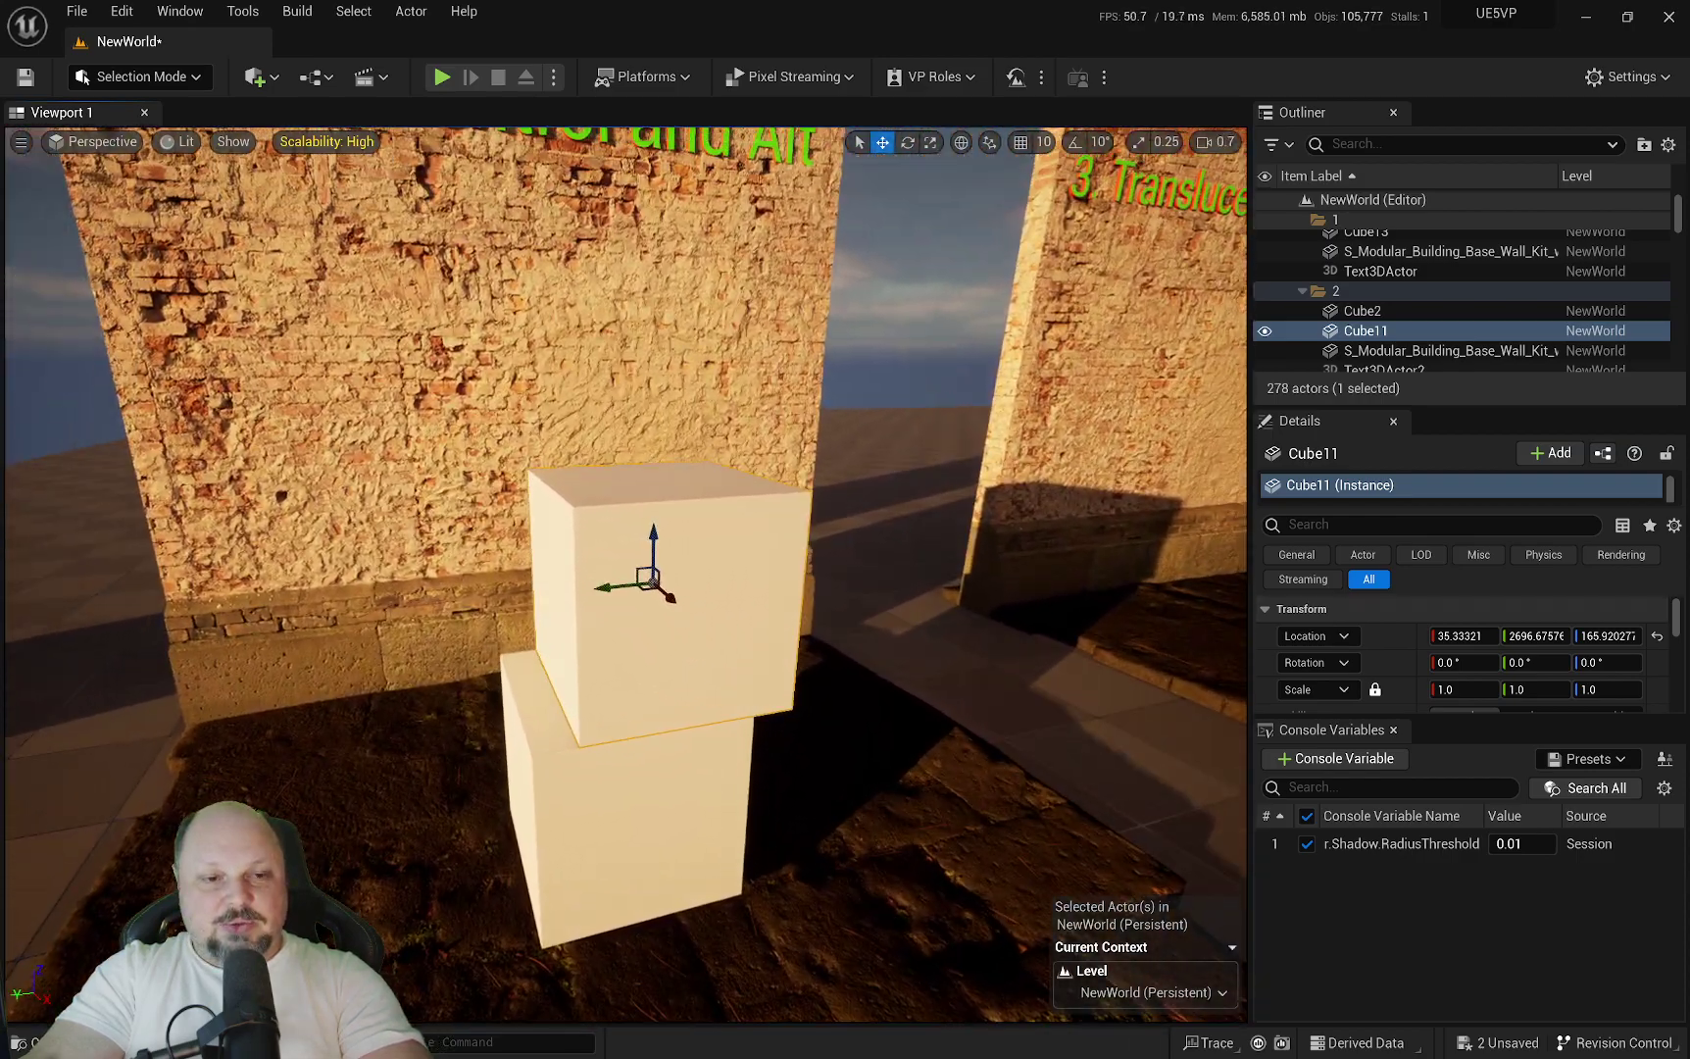
Lift the upper cube off the lower one again and adjust its Z location to about 216.
drag(654, 536, 654, 302)
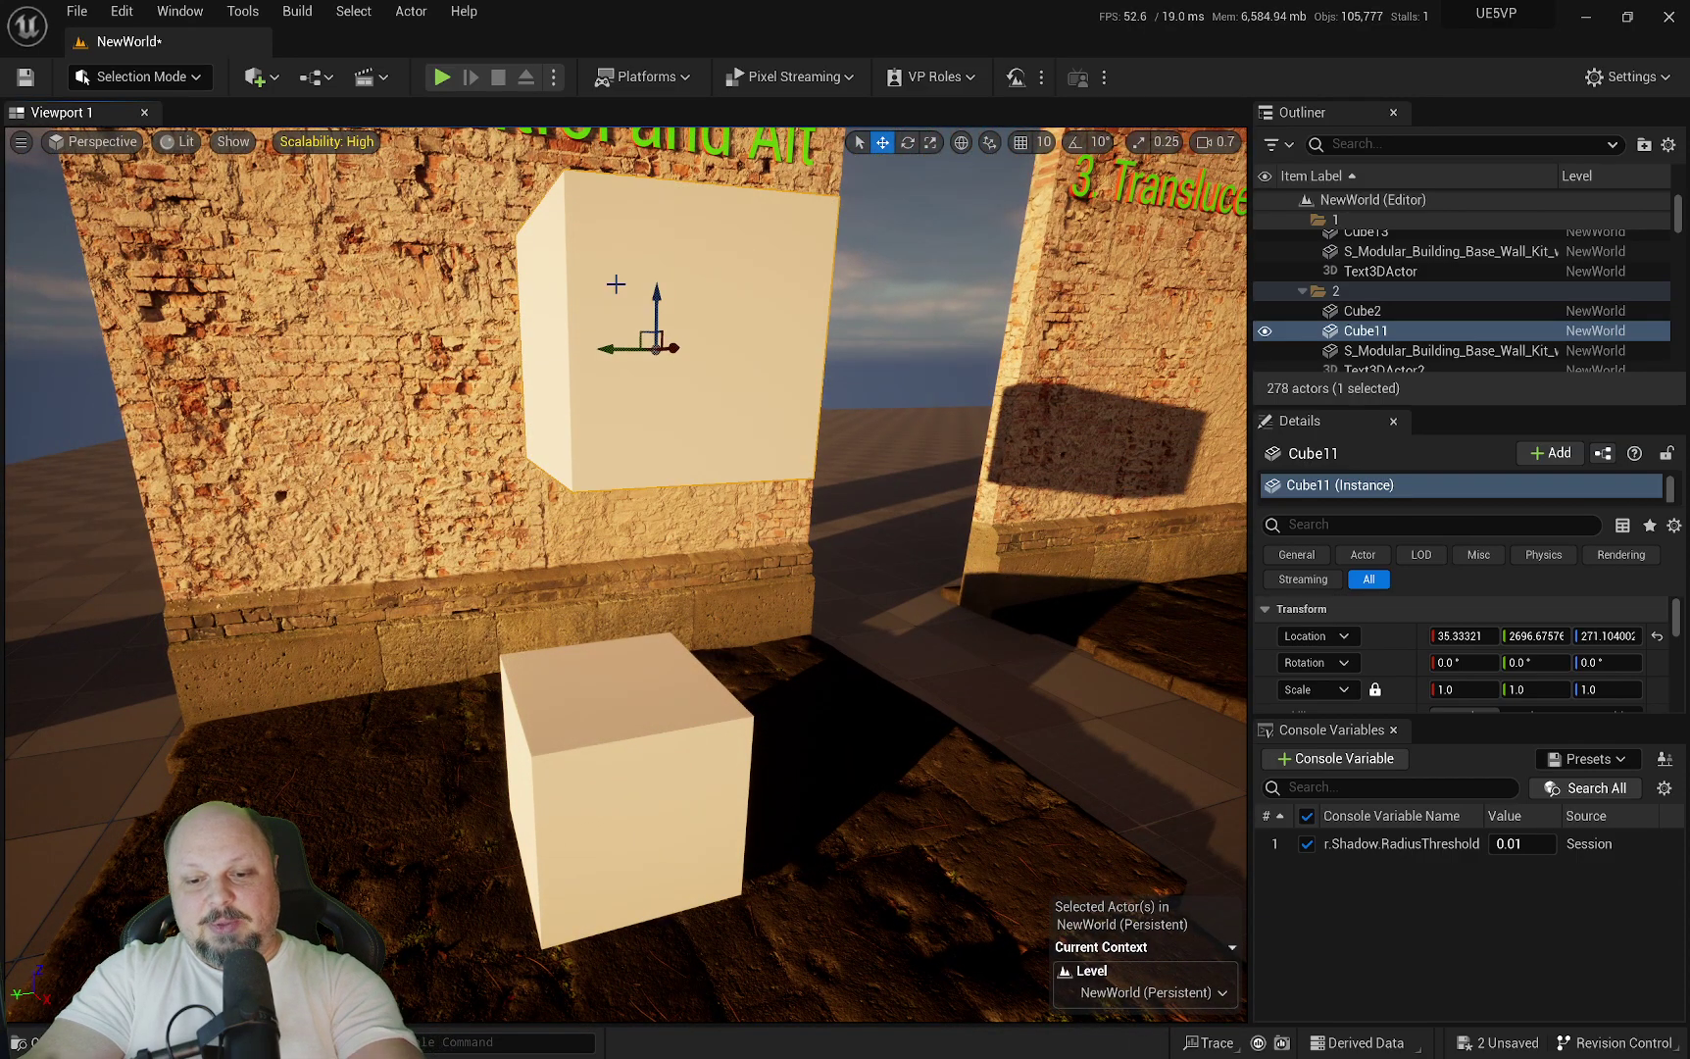
key(ctrl+z)
mouse_move(639, 538)
right_down()
mouse_move(671, 549)
mouse_move(639, 538)
right_up()
drag(589, 368, 594, 430)
right_drag(593, 429, 593, 429)
scroll(593, 430, up, 1)
right_drag(984, 634, 985, 634)
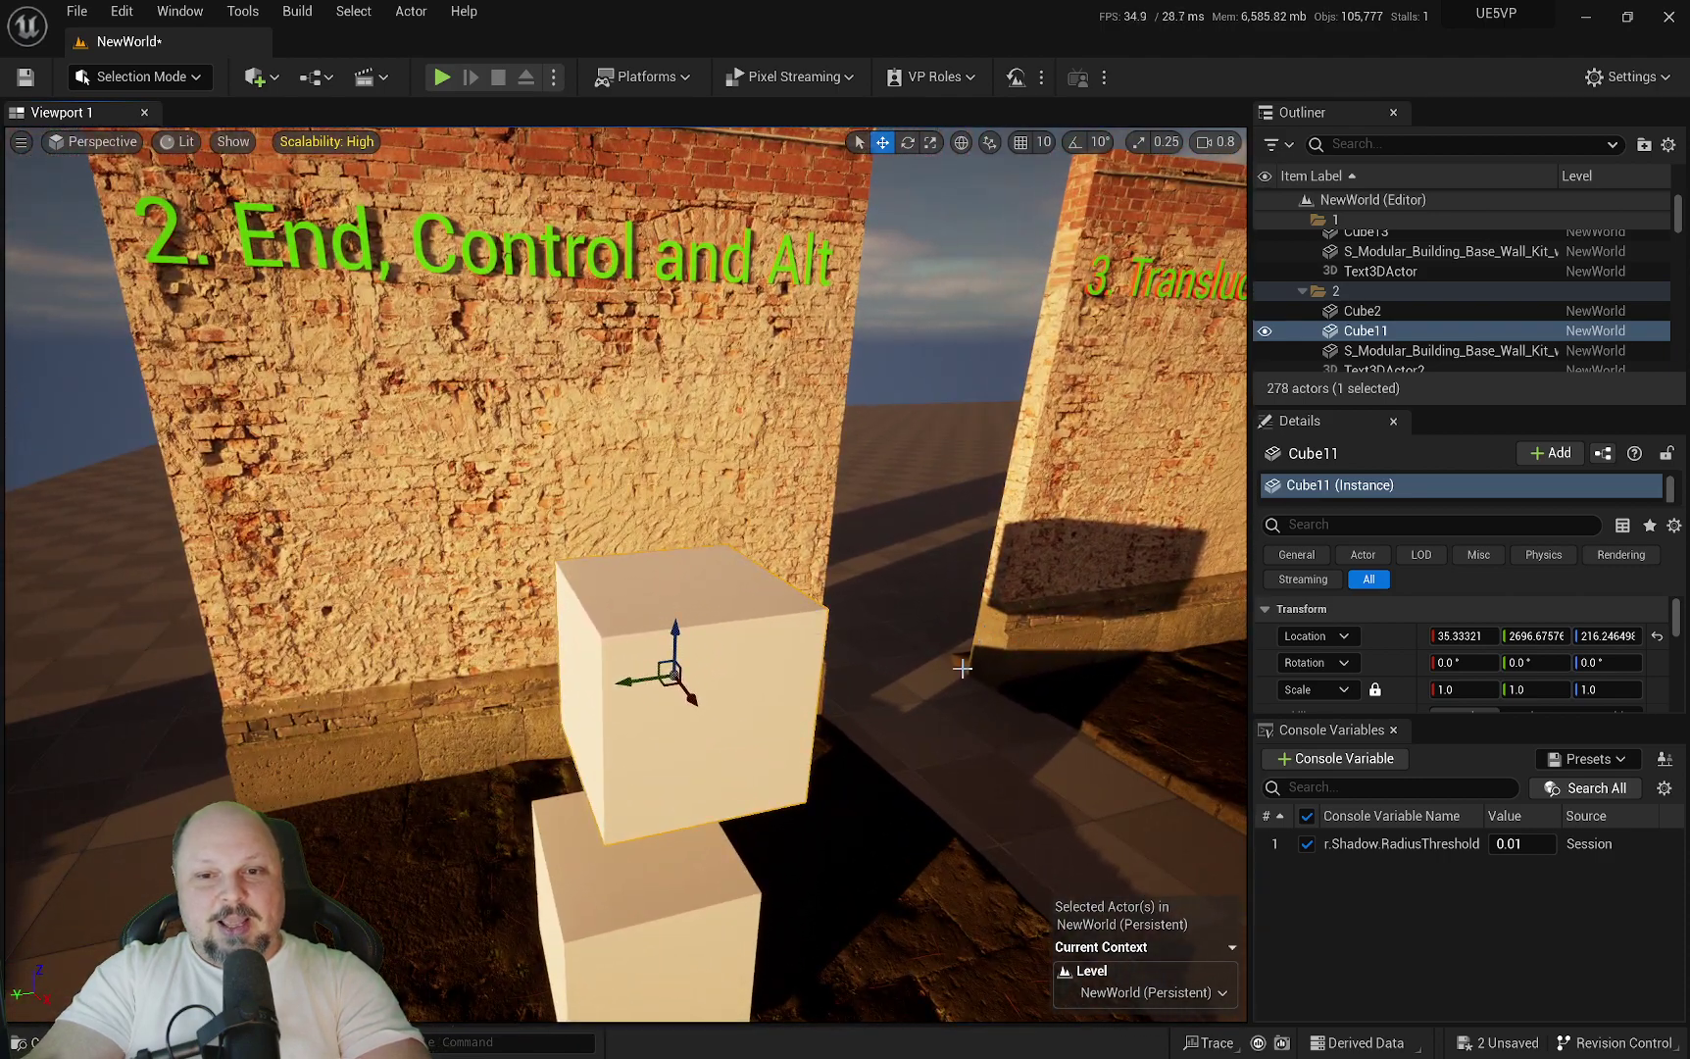
Move the floating cube to about X -11 and Y 2715, and snap its location to the 10-unit grid.
drag(695, 702, 671, 658)
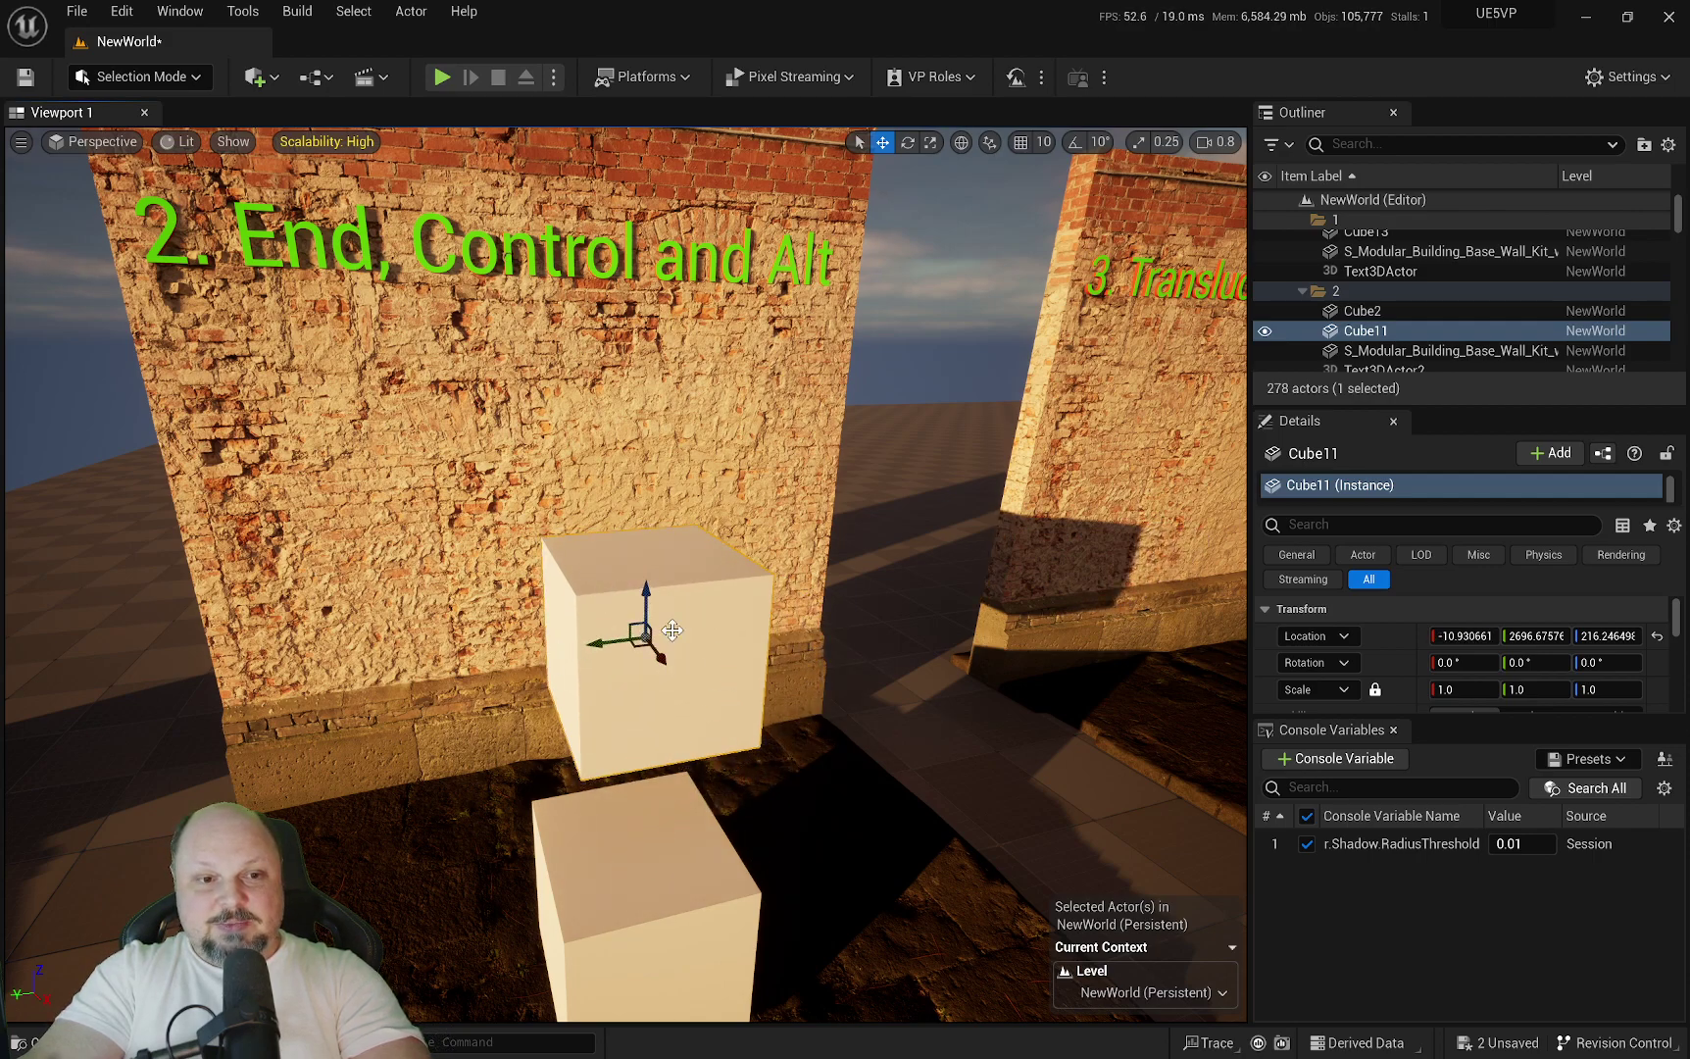
right_drag(1100, 645, 1100, 646)
scroll(1100, 645, down, 1)
right_drag(621, 774, 621, 774)
drag(700, 680, 671, 681)
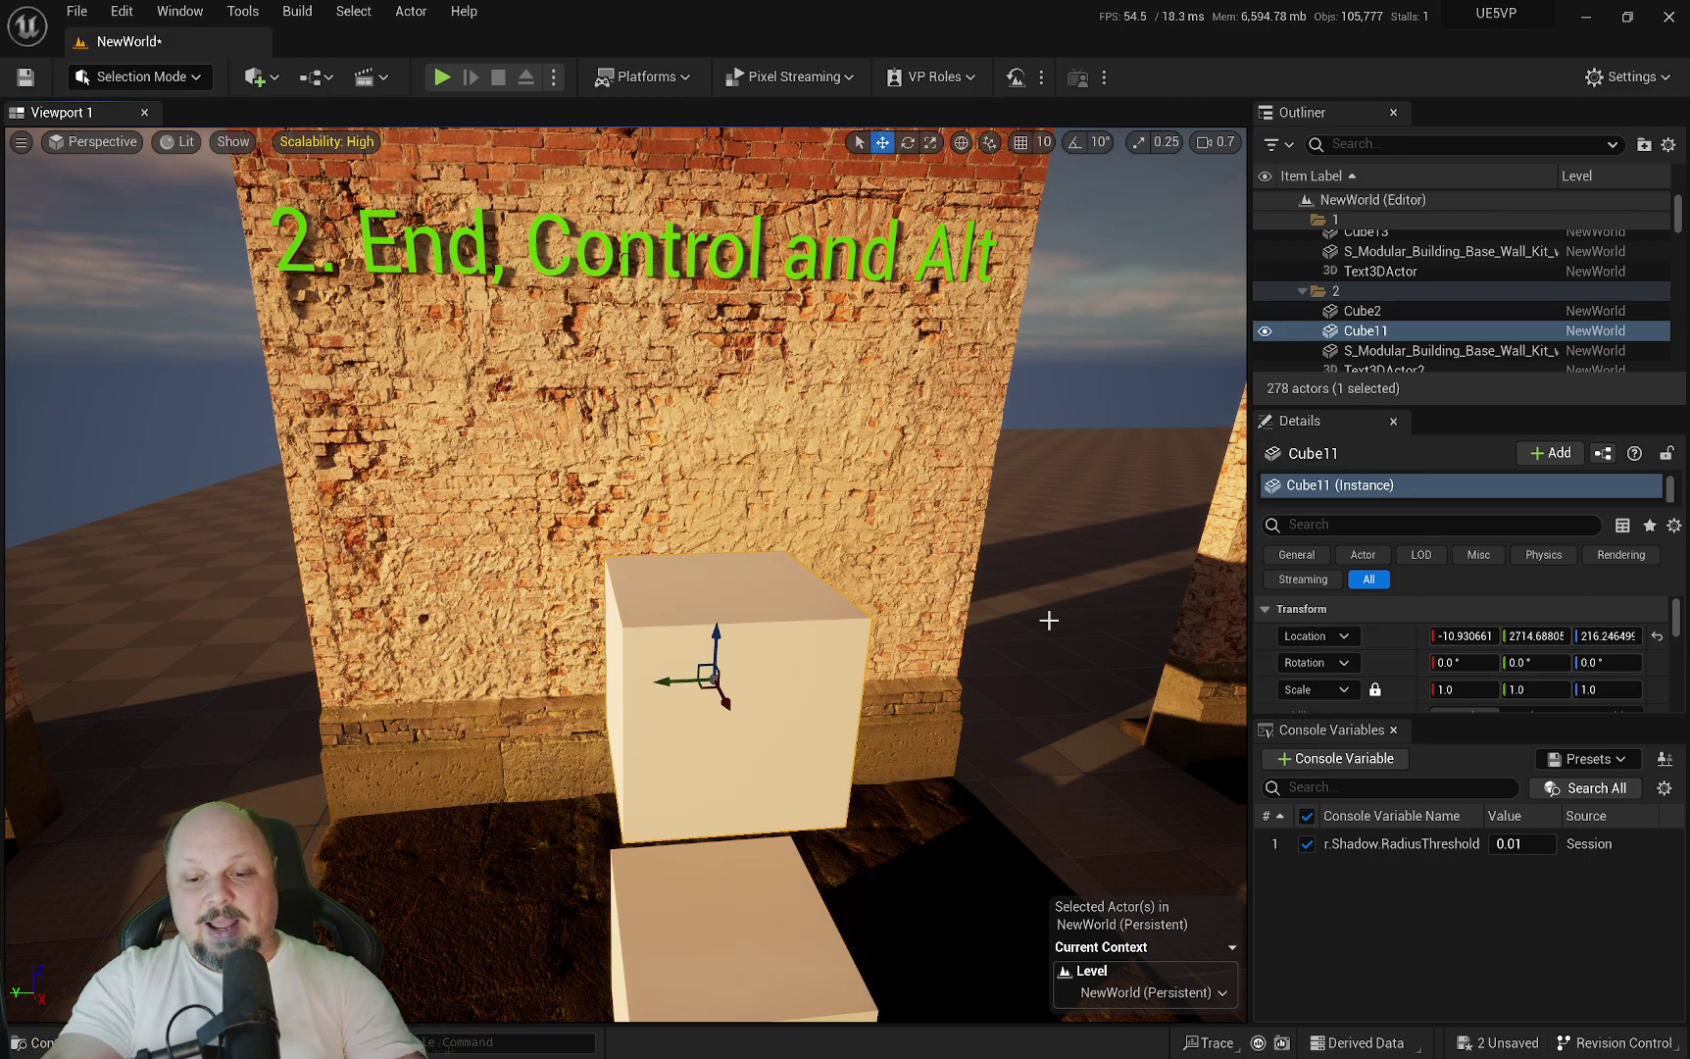
key(ctrl+End)
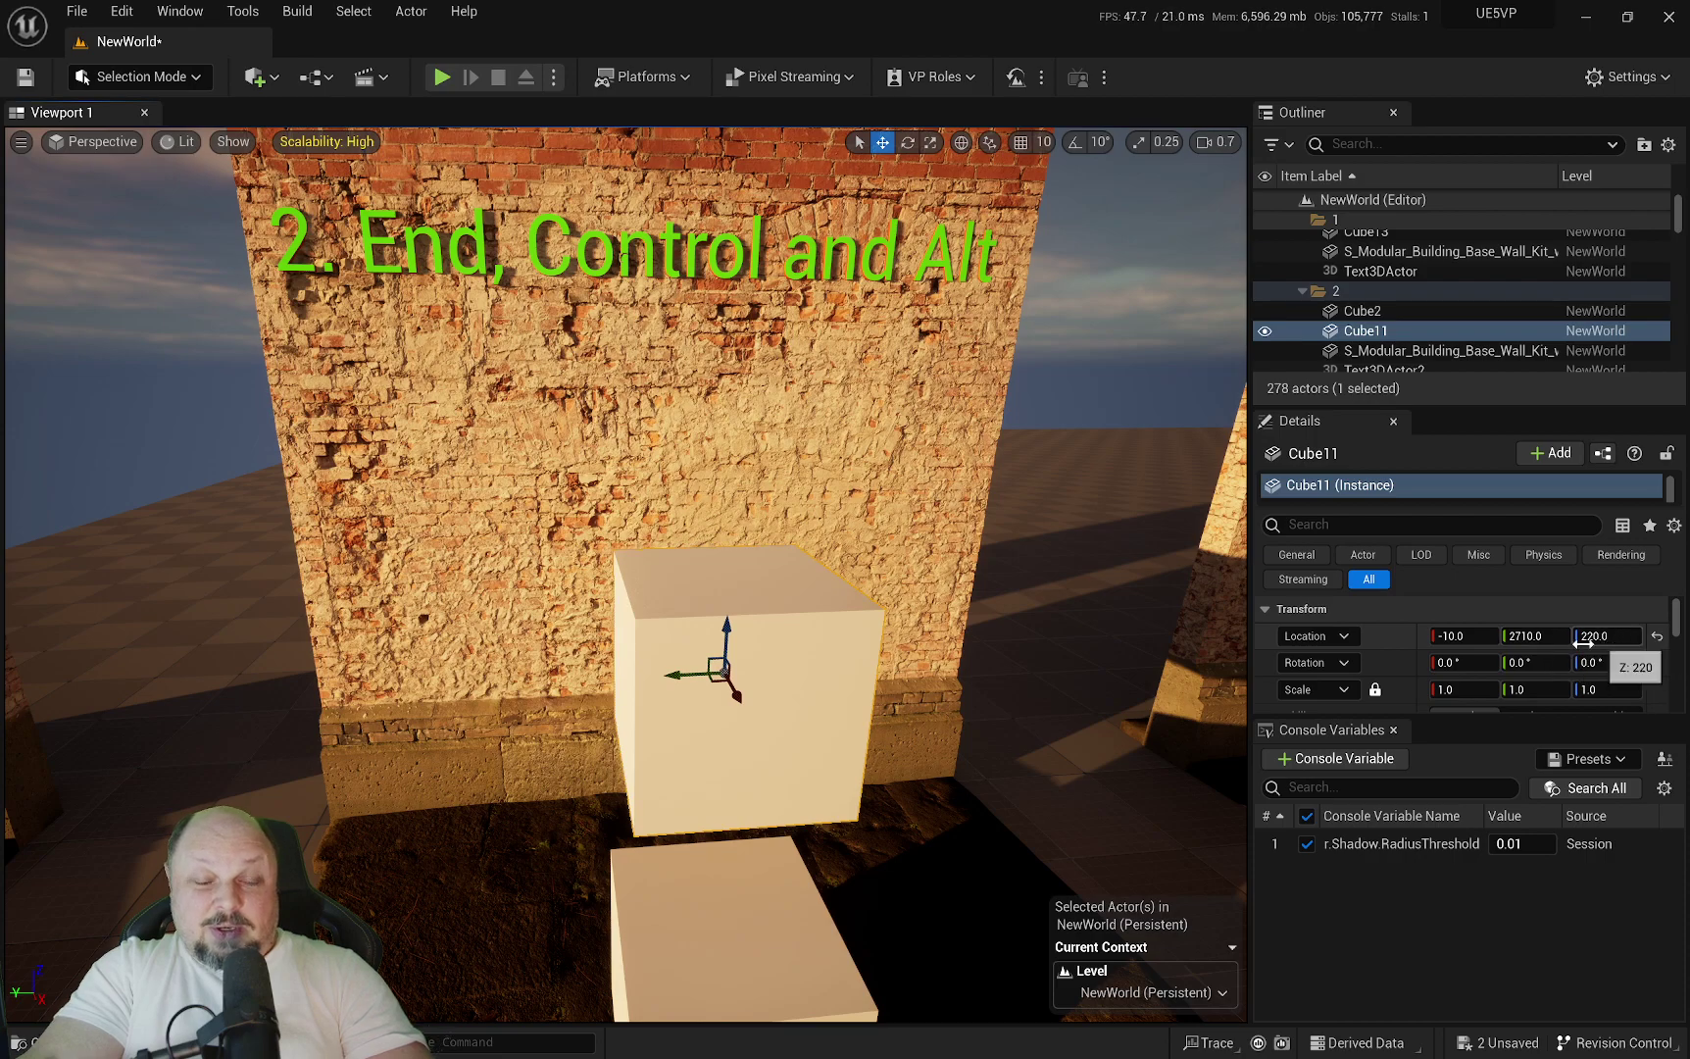
Move the floating cube to about X 17, Y 2743, Z 232 and snap it to the nearest 10-unit grid point.
mouse_move(673, 678)
mouse_down()
mouse_move(677, 730)
mouse_move(671, 653)
mouse_up()
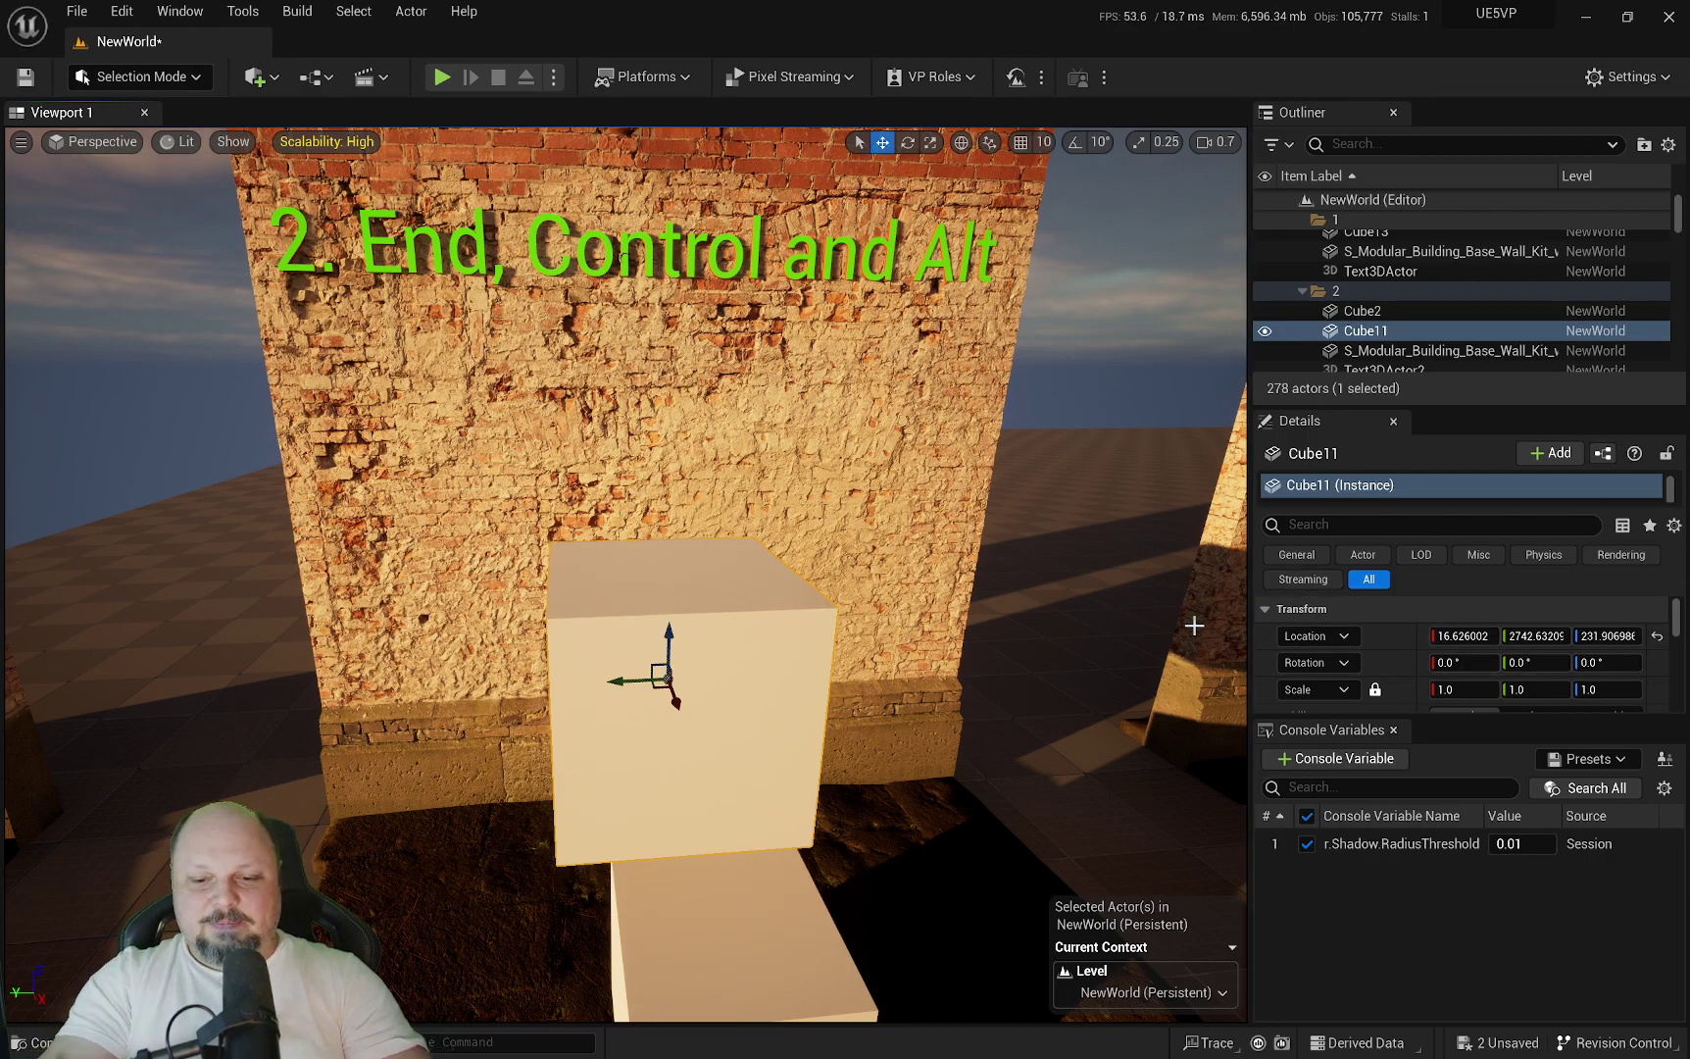
key(ctrl+End)
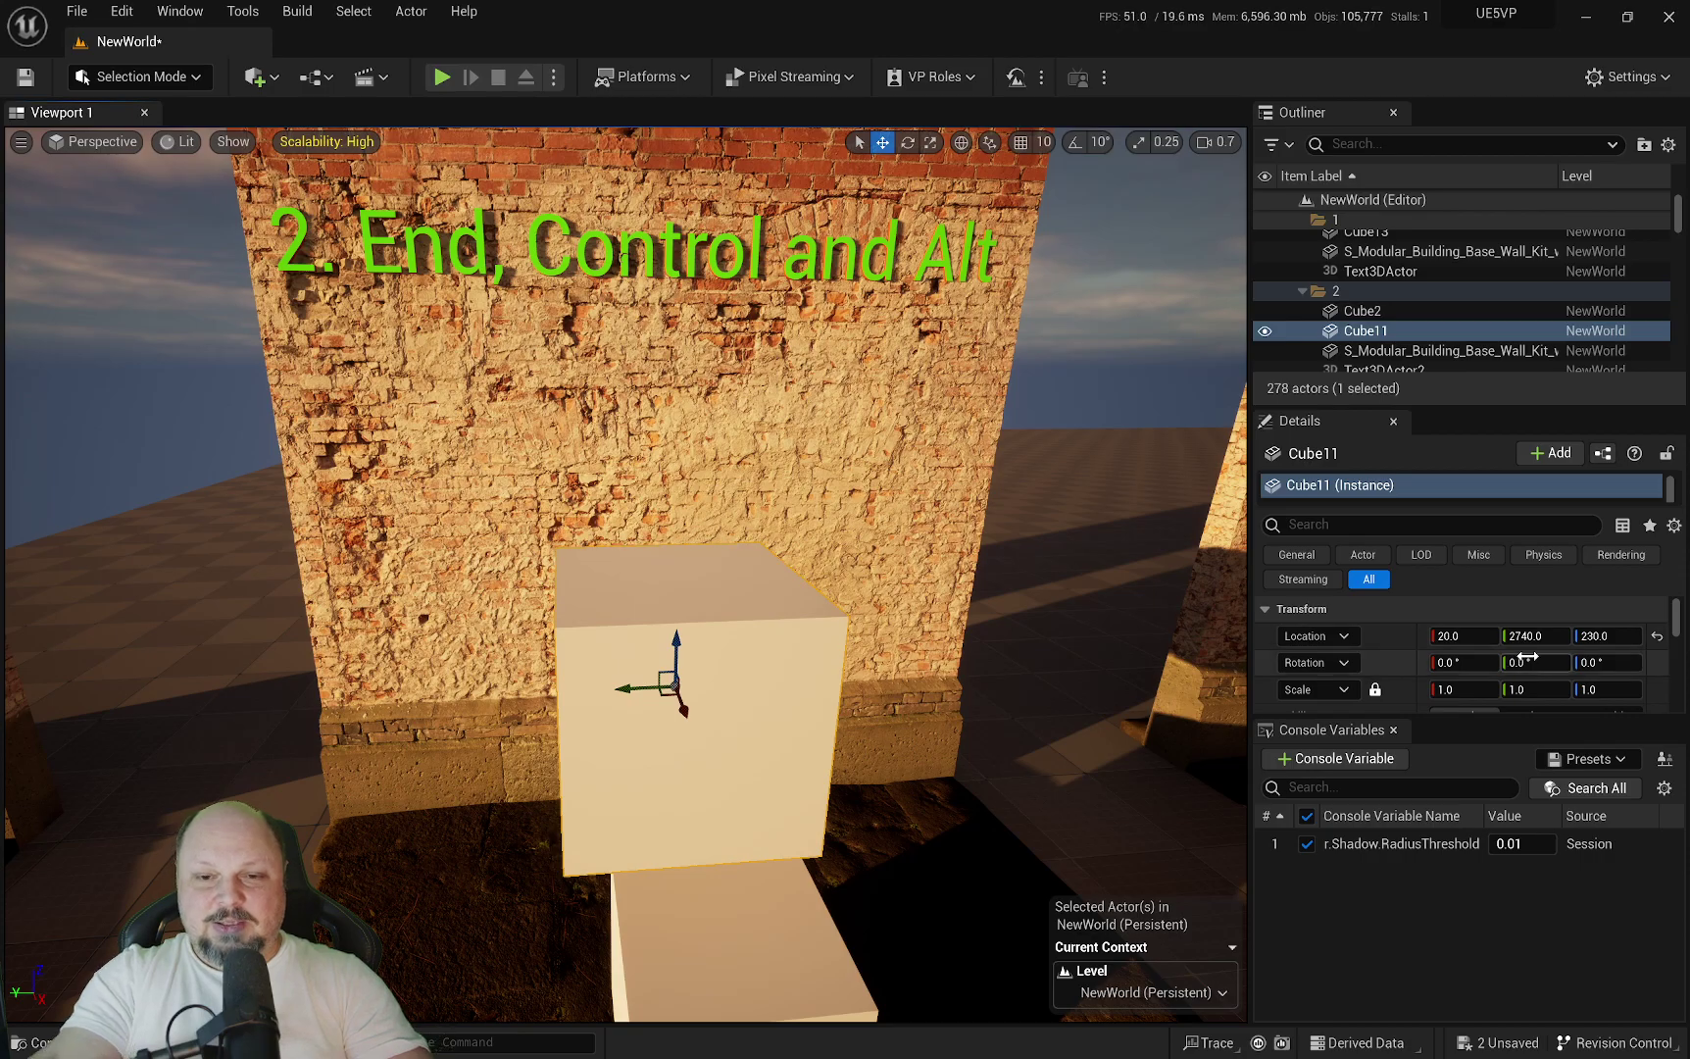
right_drag(601, 576, 471, 565)
key(a)
scroll(601, 576, down, 1)
key(d)
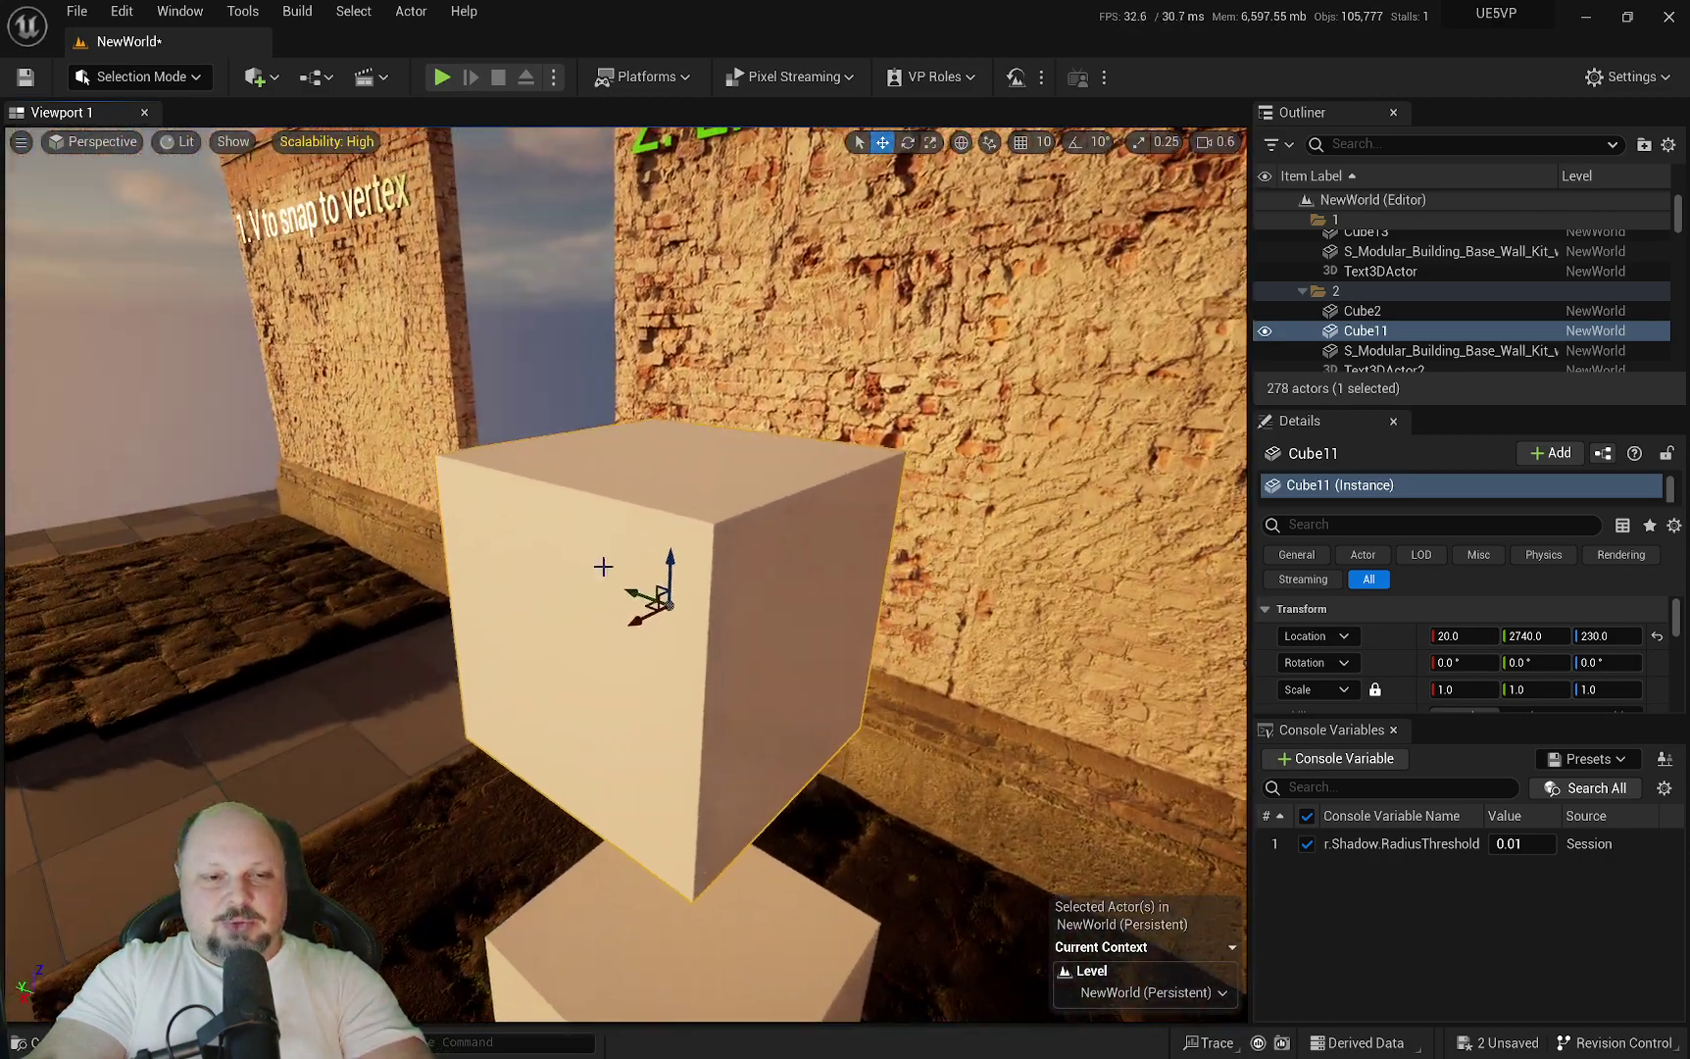
key(s)
key(a)
right_drag(601, 576, 783, 566)
key(w)
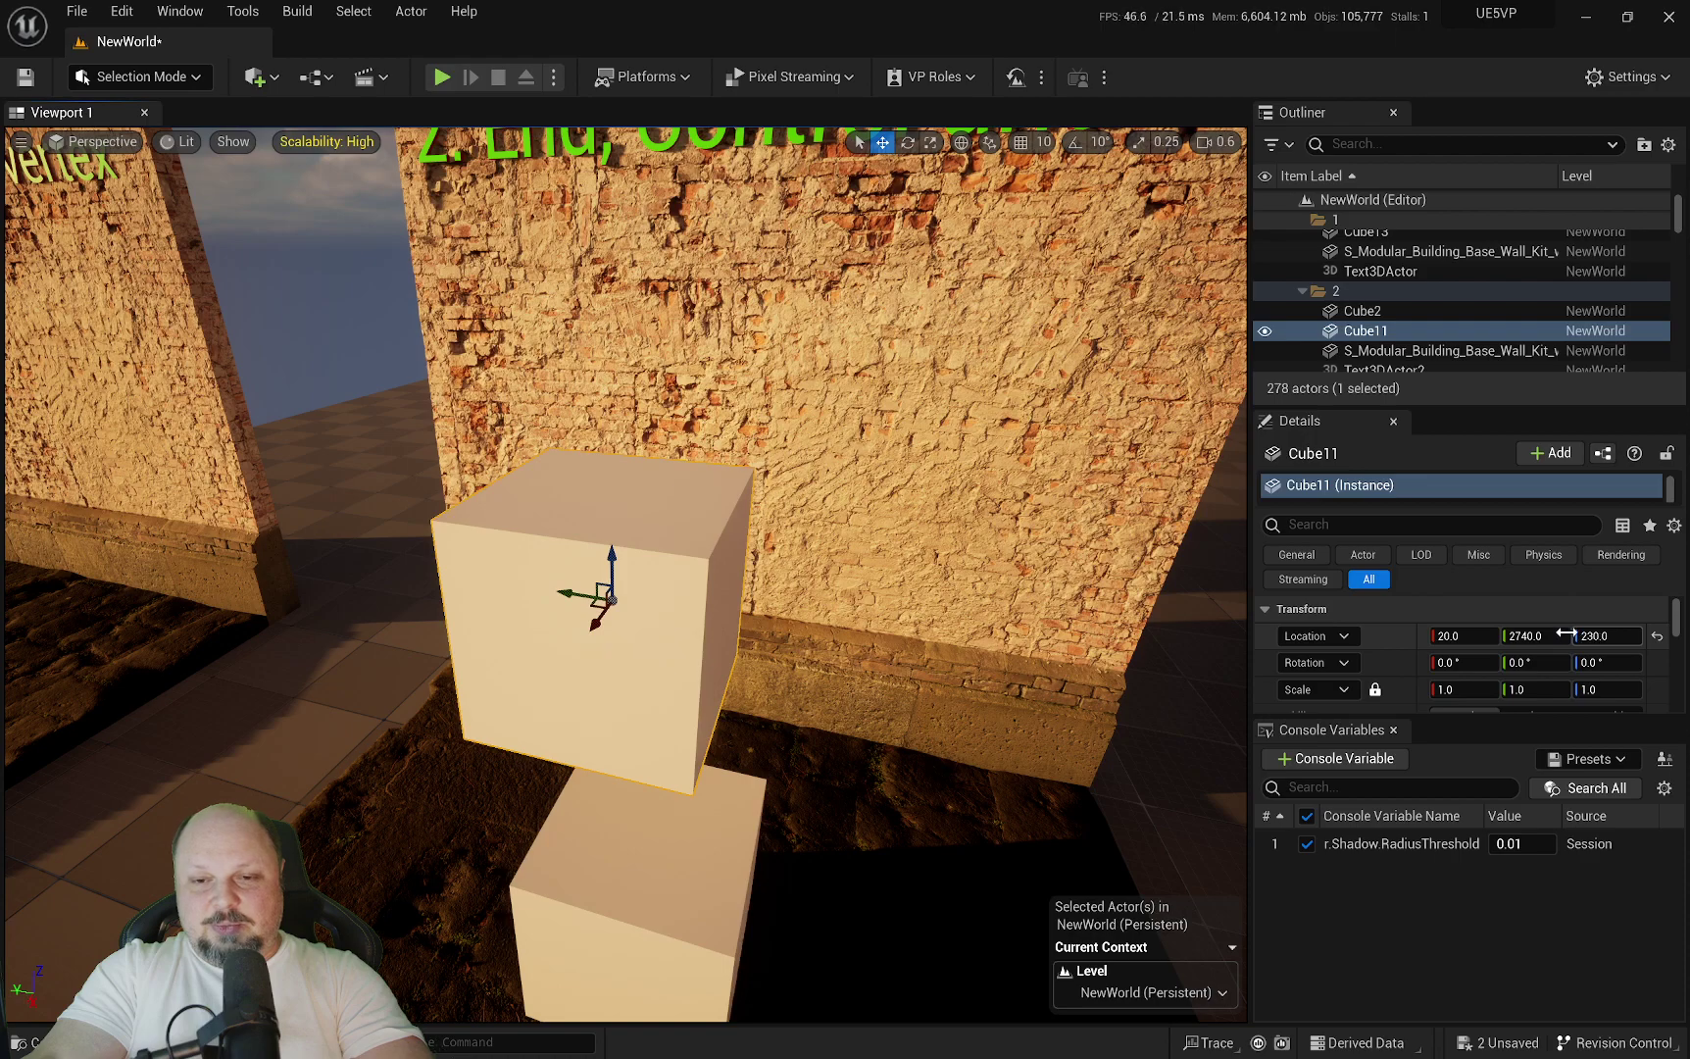
Slide the floating cube sideways along its Y axis to about Y 2695.
key(s)
right_drag(923, 511, 971, 511)
key(a)
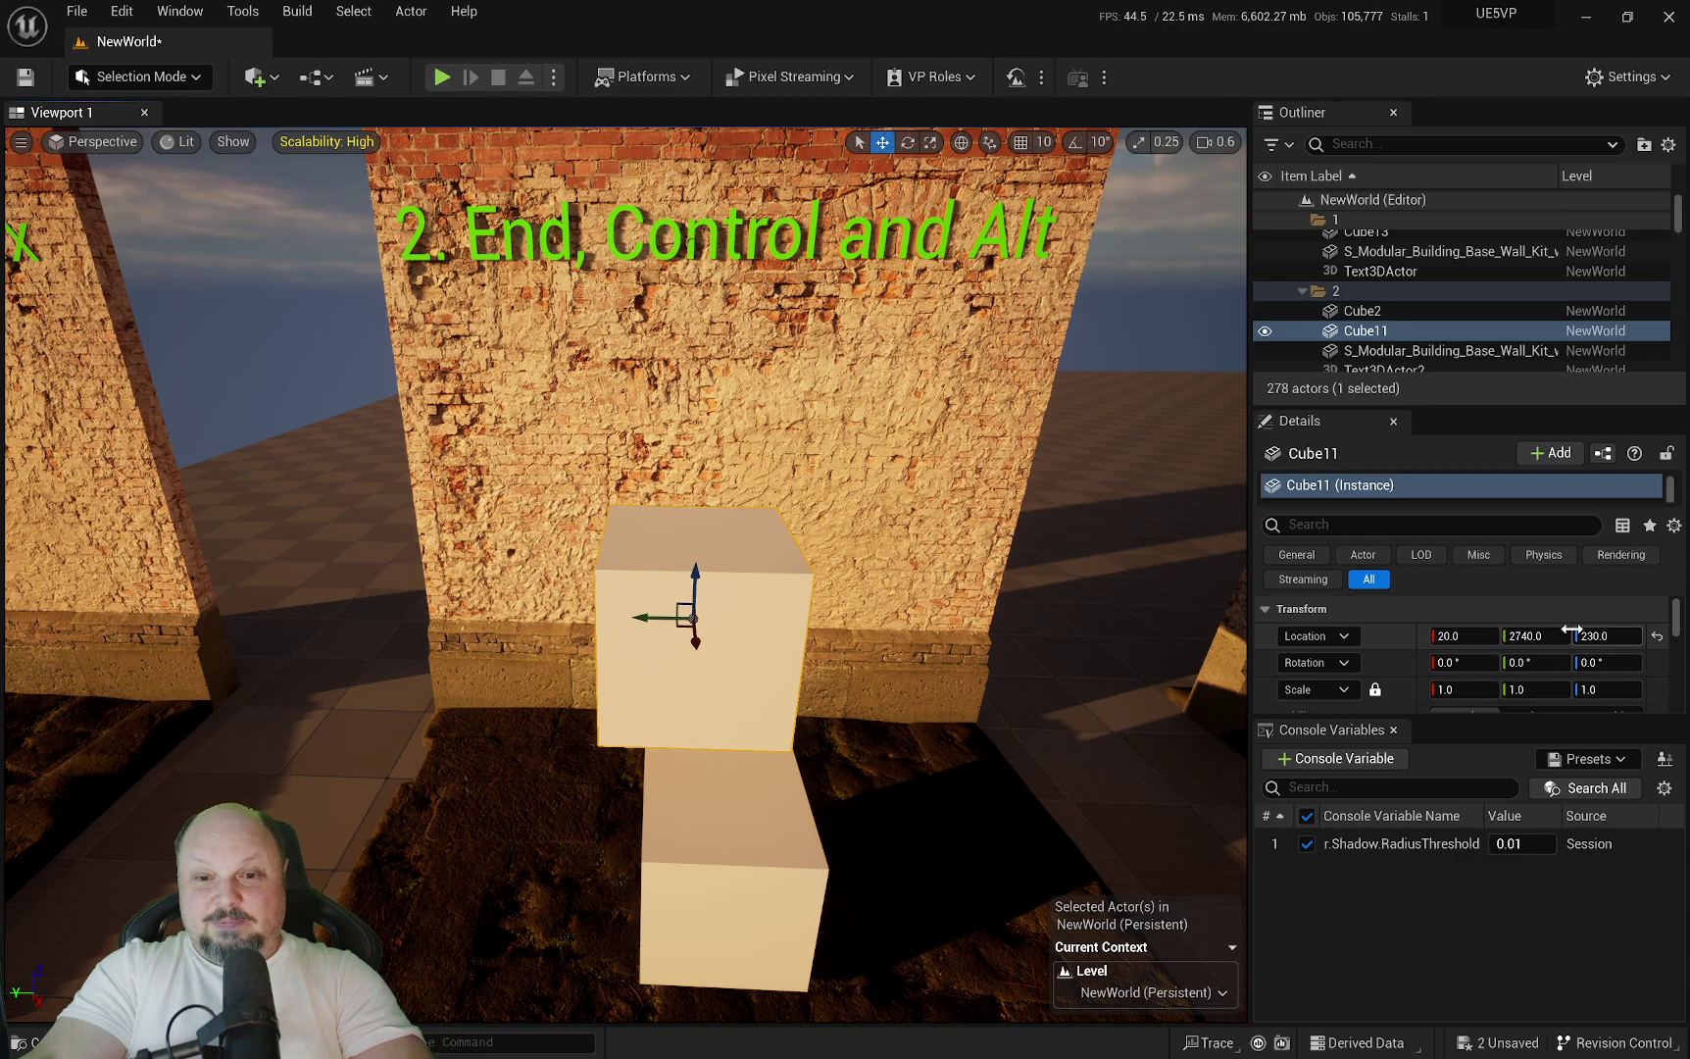
right_drag(848, 449, 815, 441)
key(w)
key(d)
key(s)
right_drag(828, 323, 863, 351)
key(w)
drag(456, 701, 578, 703)
right_drag(807, 653, 813, 710)
key(s)
key(a)
key(w)
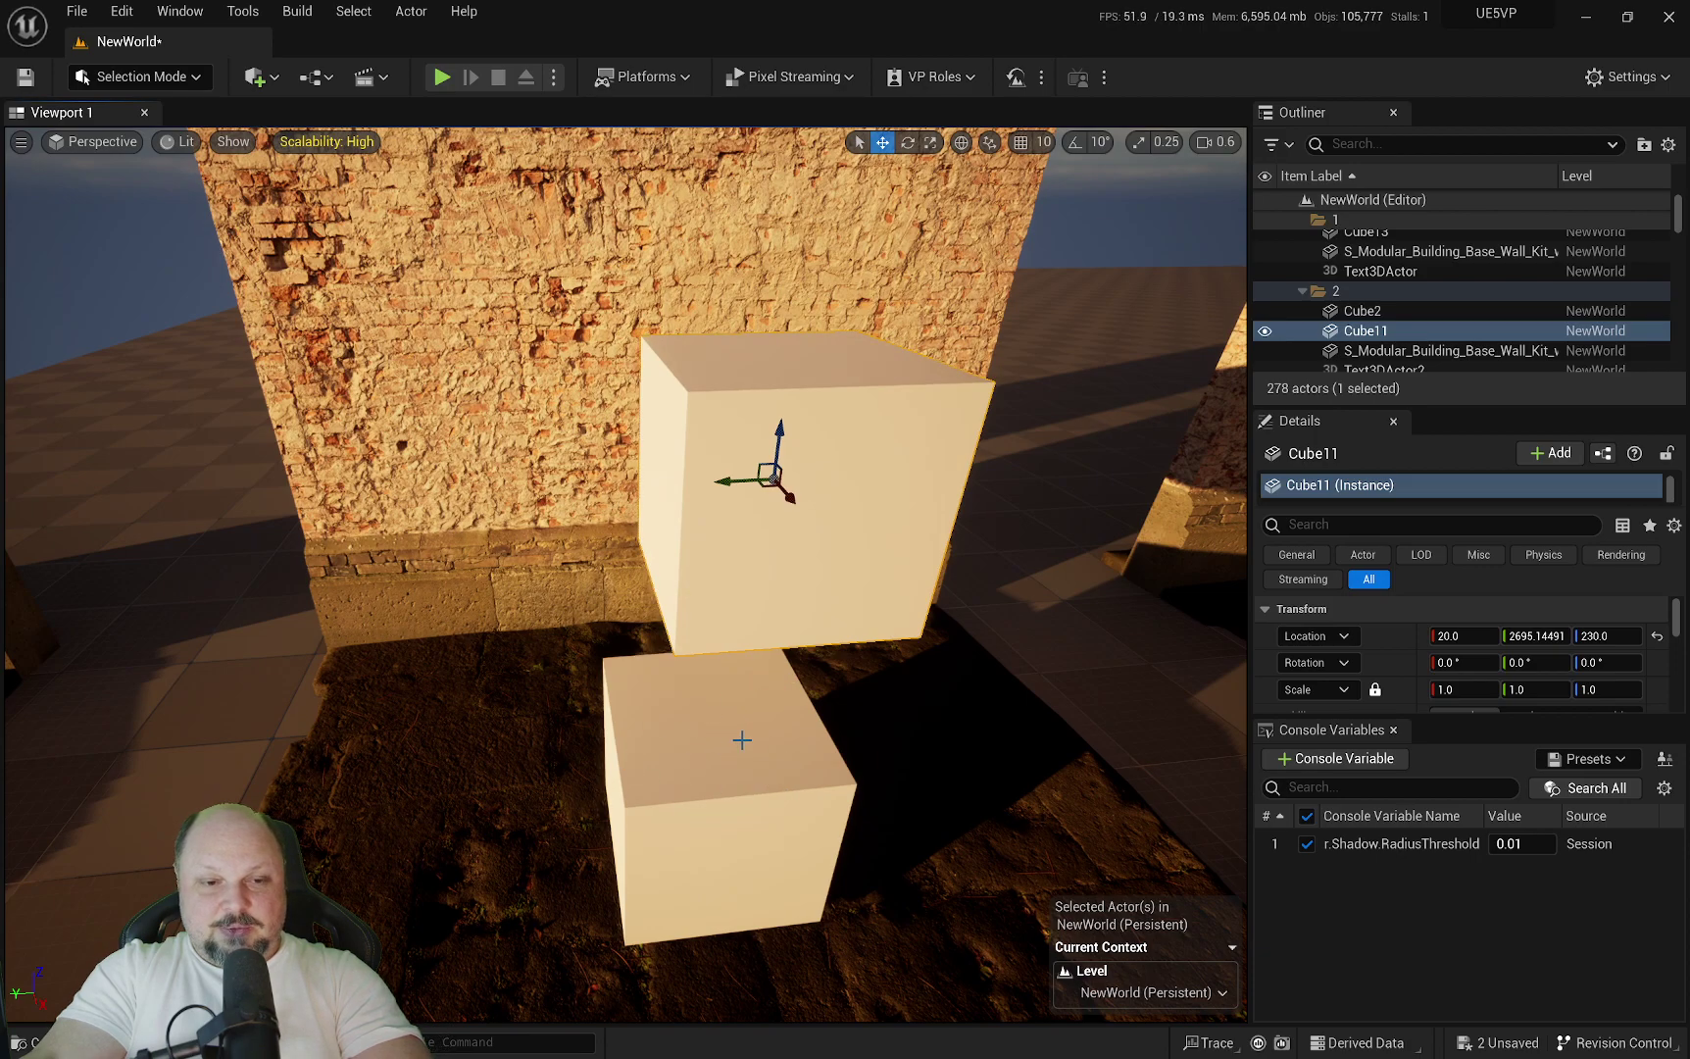
Drop the shifted cube straight down onto the lower cube's top surface.
right_drag(915, 559, 913, 513)
key(q)
key(End)
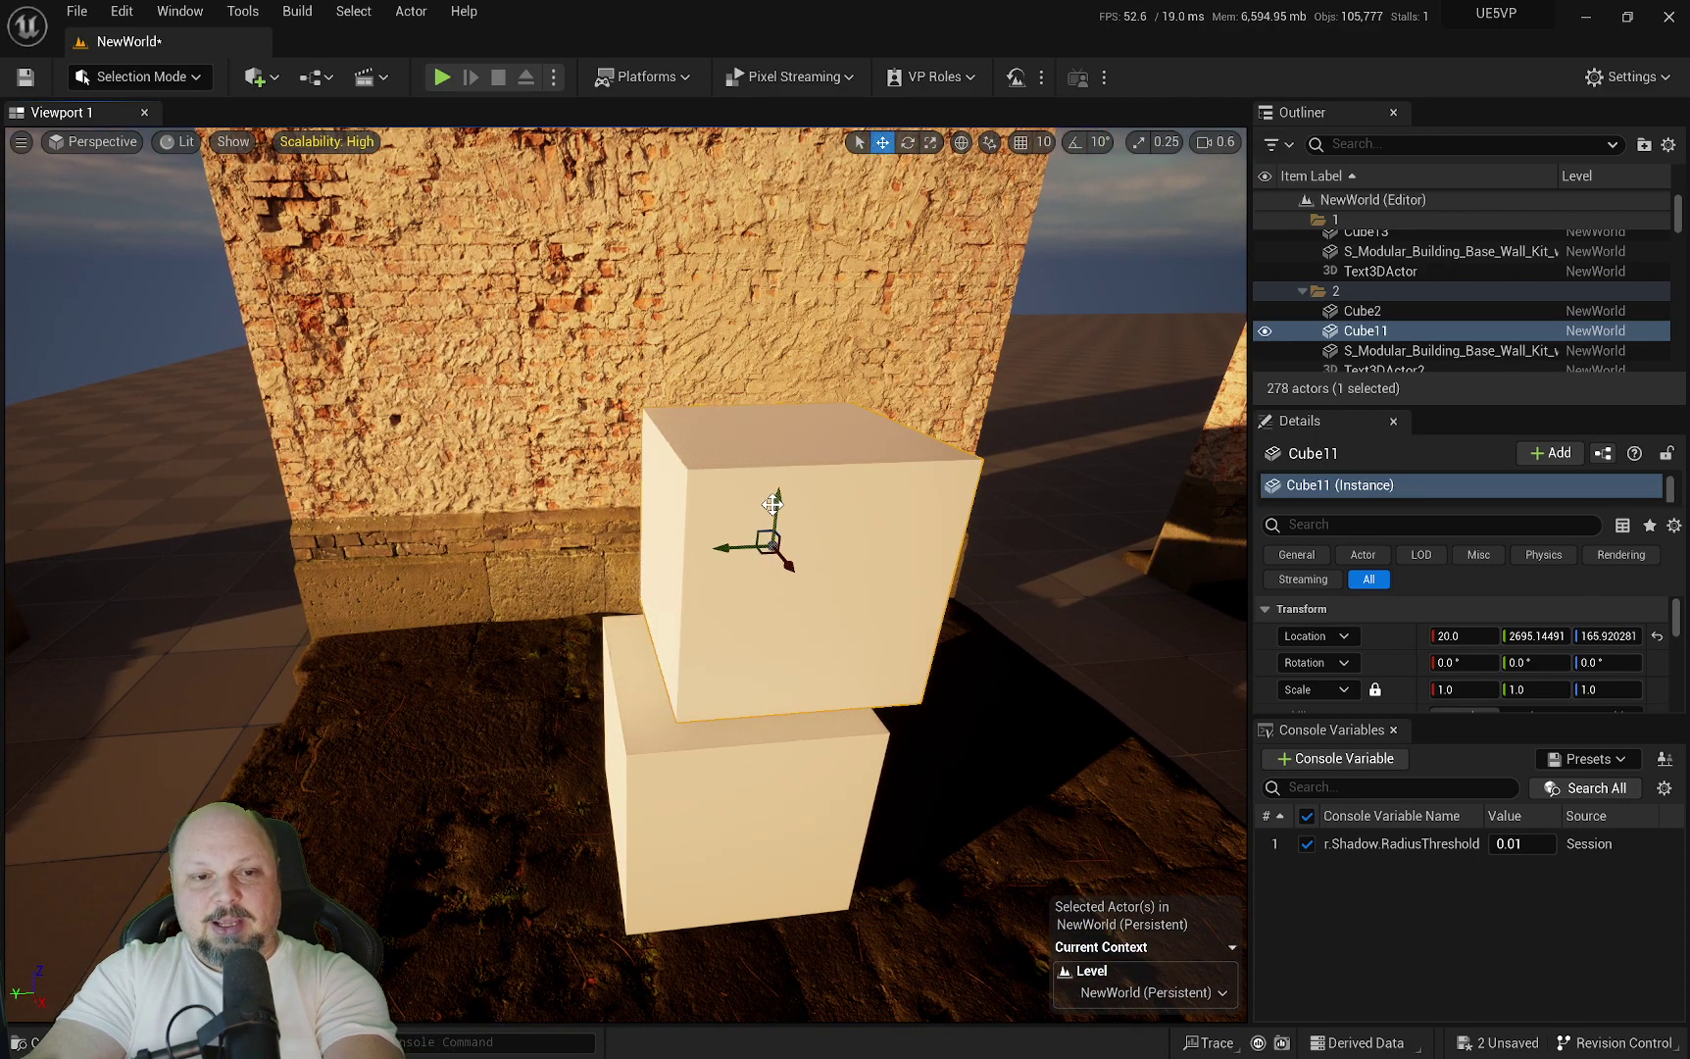
Raise the upper cube to about Z 265 and snap it downward again.
drag(772, 504, 815, 216)
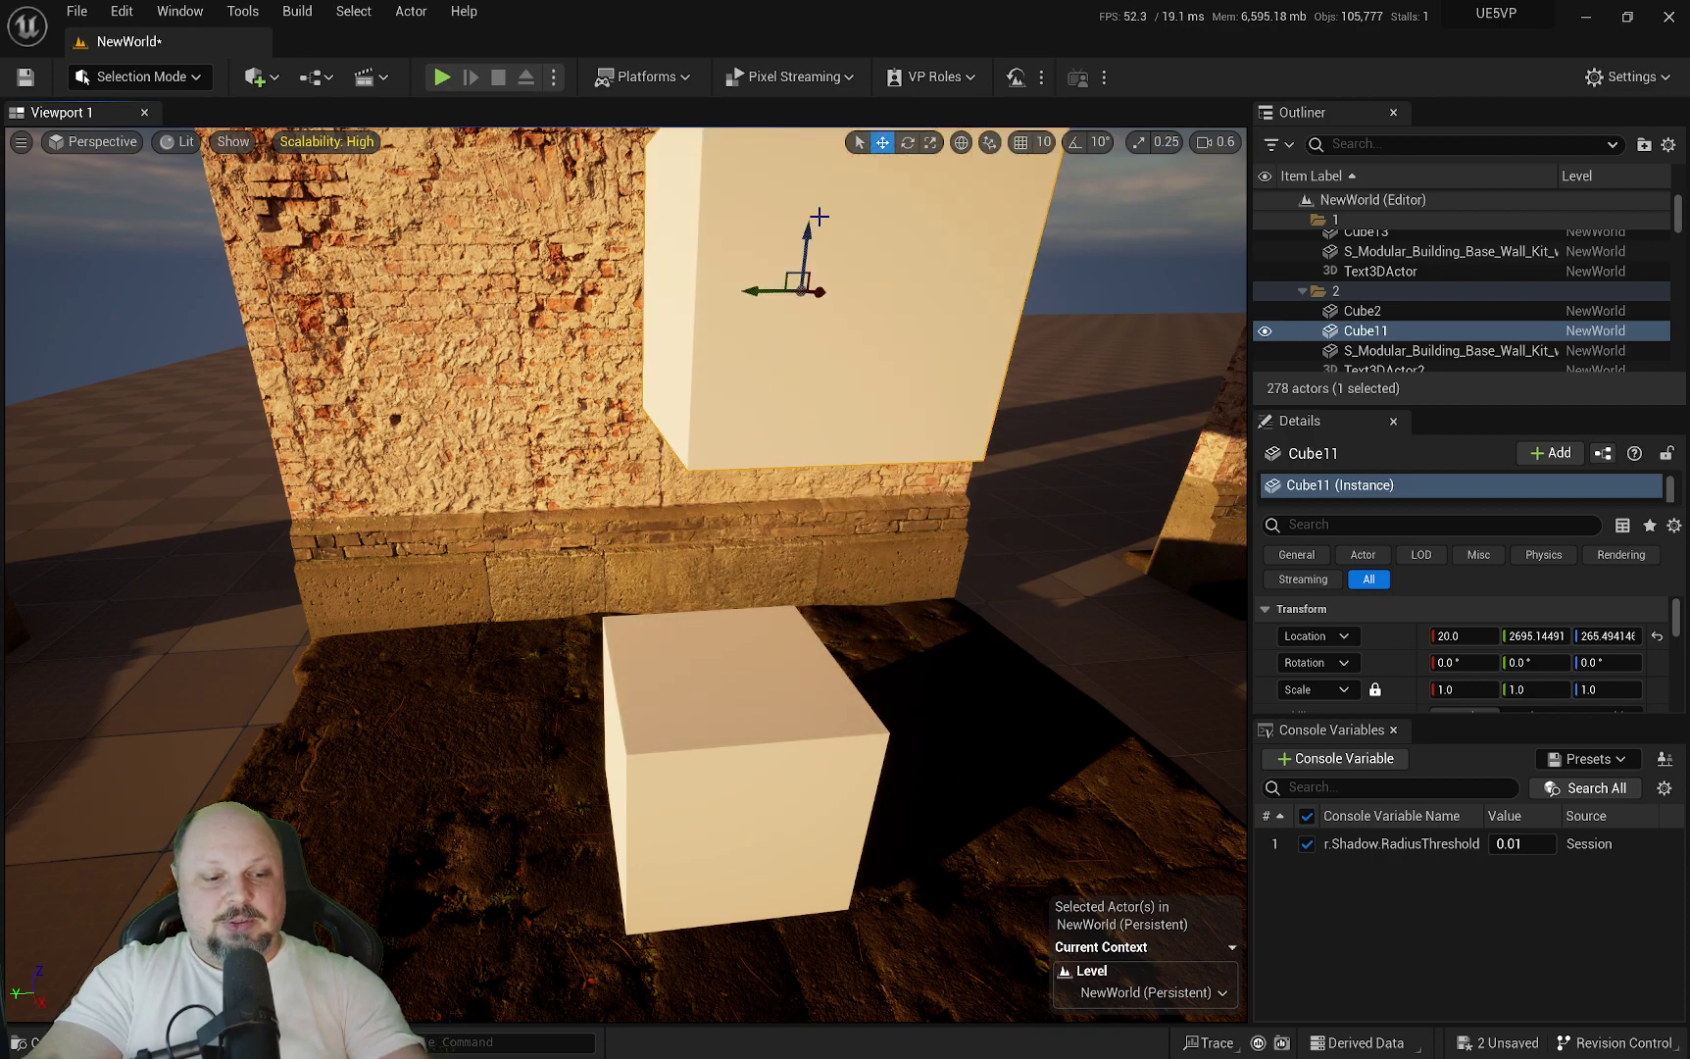
key(End)
right_drag(752, 344, 769, 604)
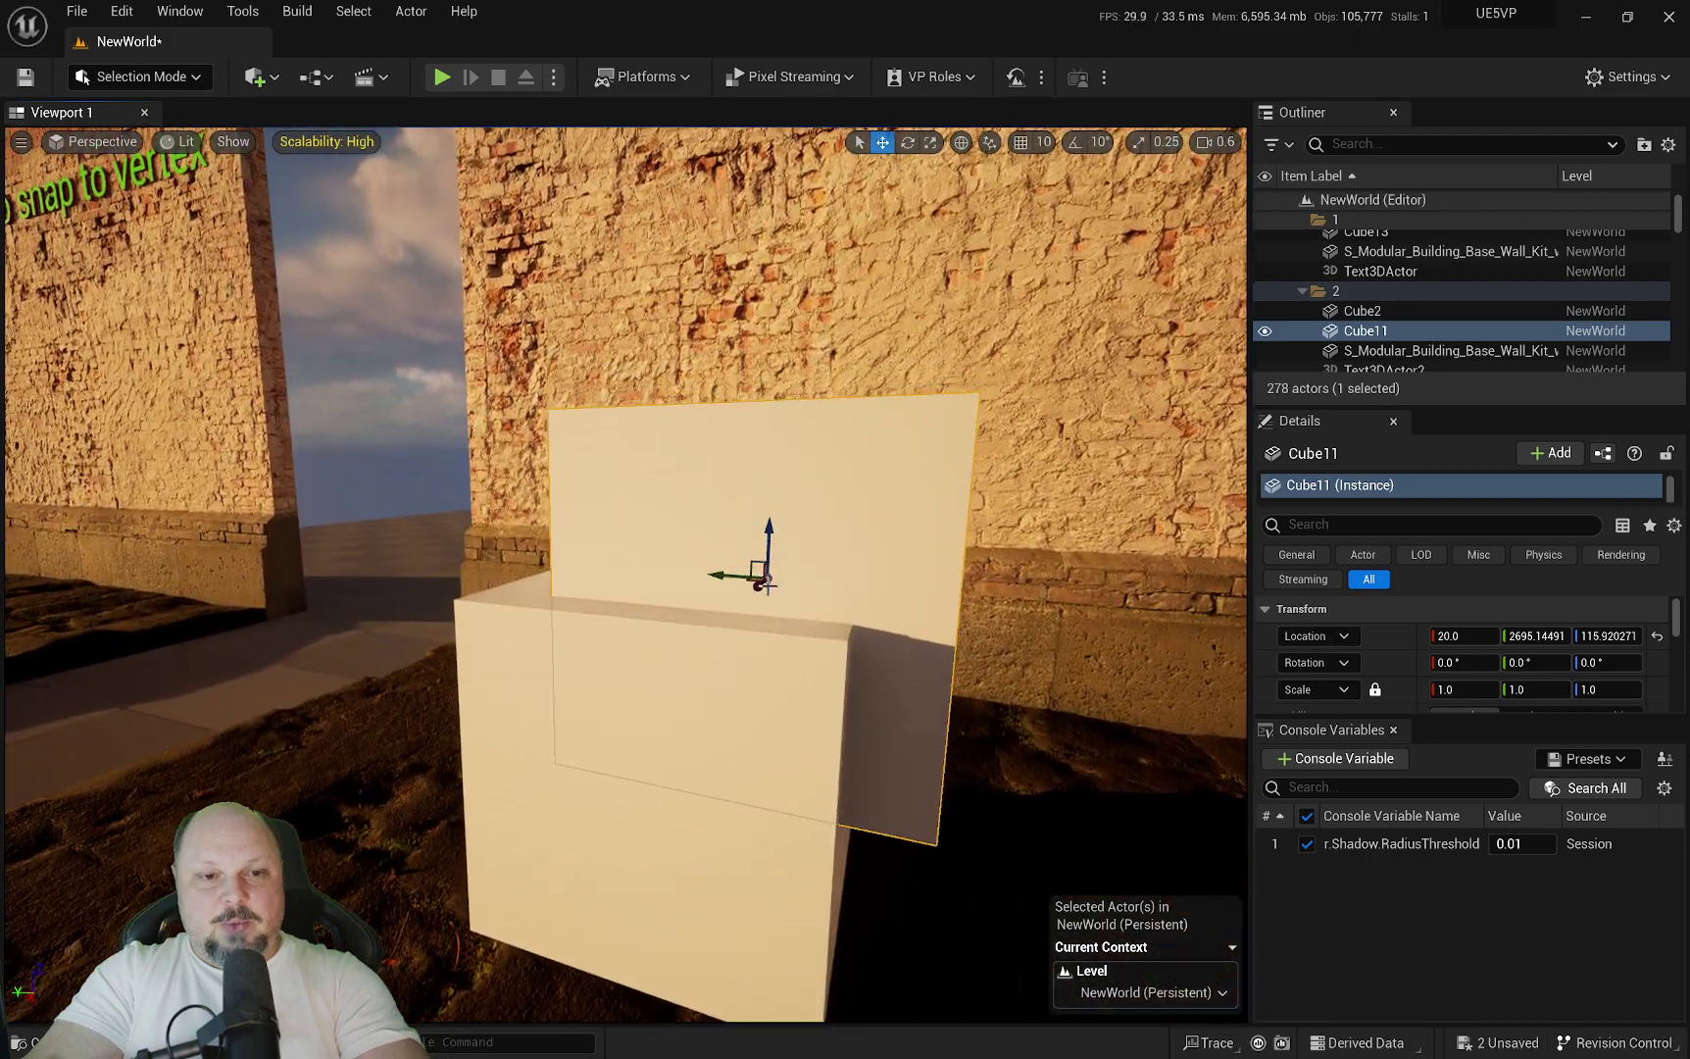
Lift the overlapping cube clear of the lower cube and leave it at about Z 218.
drag(769, 535, 782, 175)
right_drag(764, 174, 685, 474)
drag(731, 408, 738, 350)
key(End)
Recall the bookmarked view of the Translucent Selection wall and select the P_cloud smoke effect in front of it.
right_drag(737, 350, 716, 220)
scroll(682, 250, up, 1)
key(s)
mouse_move(809, 393)
right_down()
mouse_move(833, 388)
mouse_move(774, 388)
mouse_move(792, 411)
right_up()
key(3)
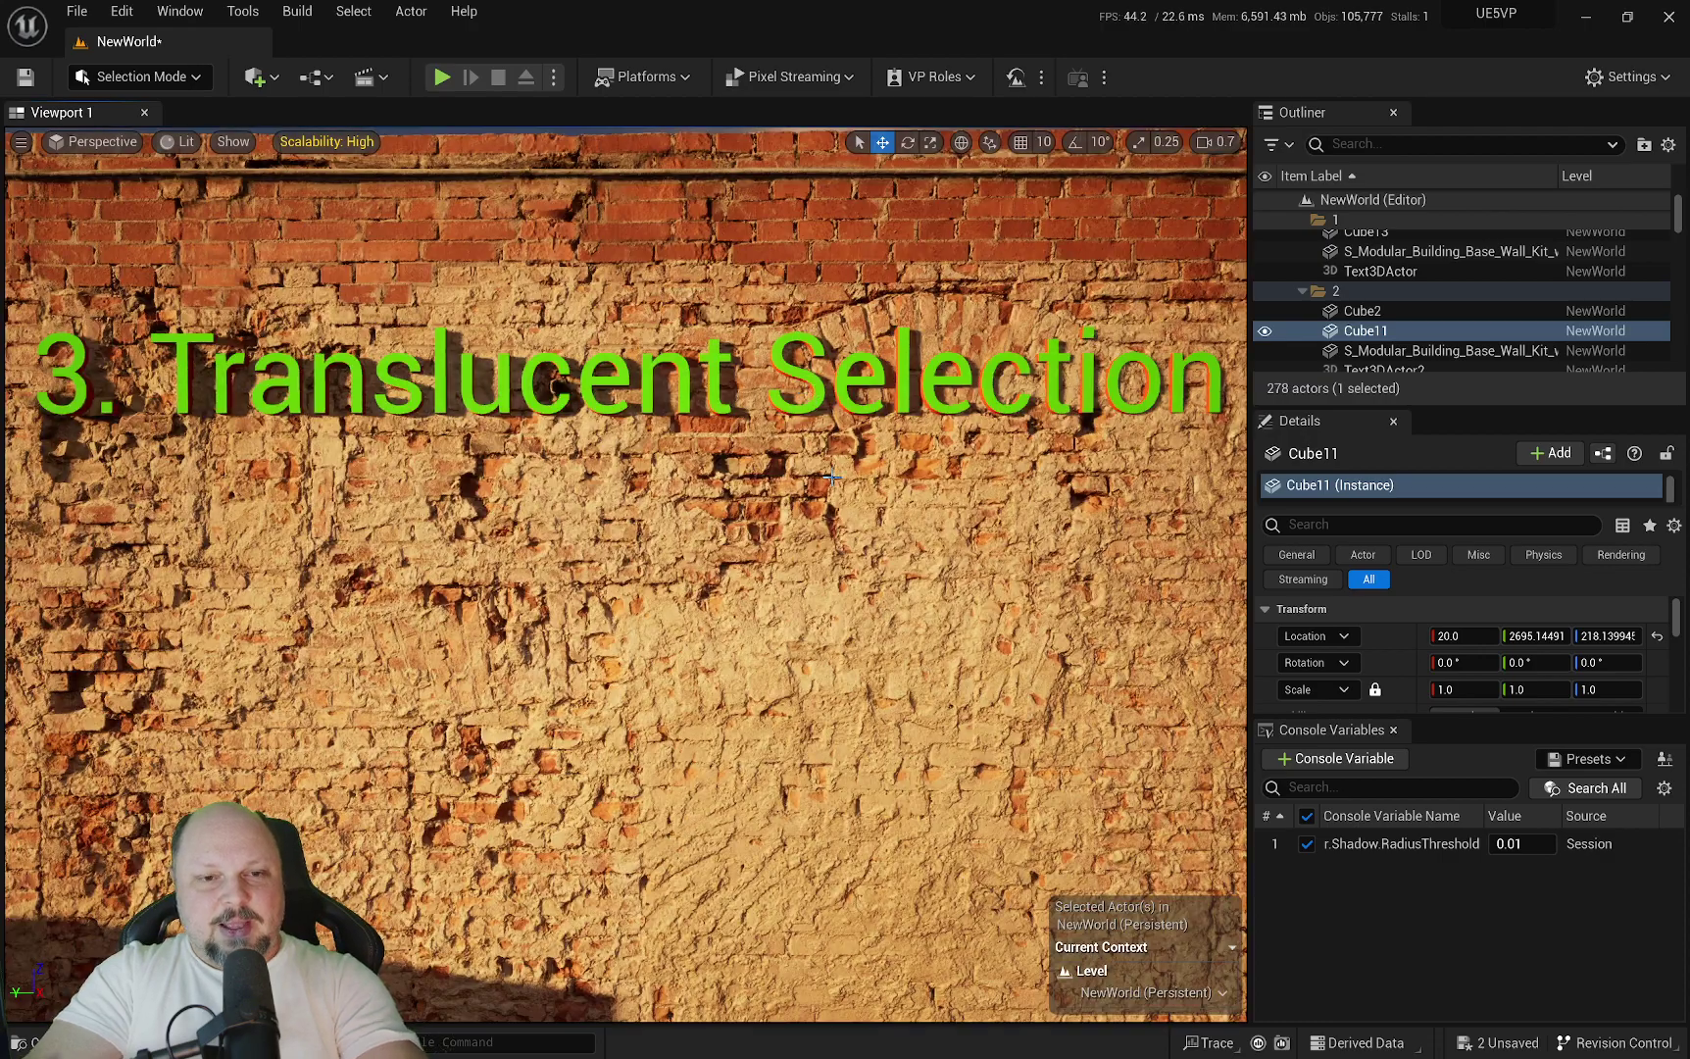
key(s)
right_drag(843, 636, 834, 688)
scroll(843, 637, up, 1)
key(a)
key(d)
key(g)
key(a)
key(d)
key(w)
click(669, 850)
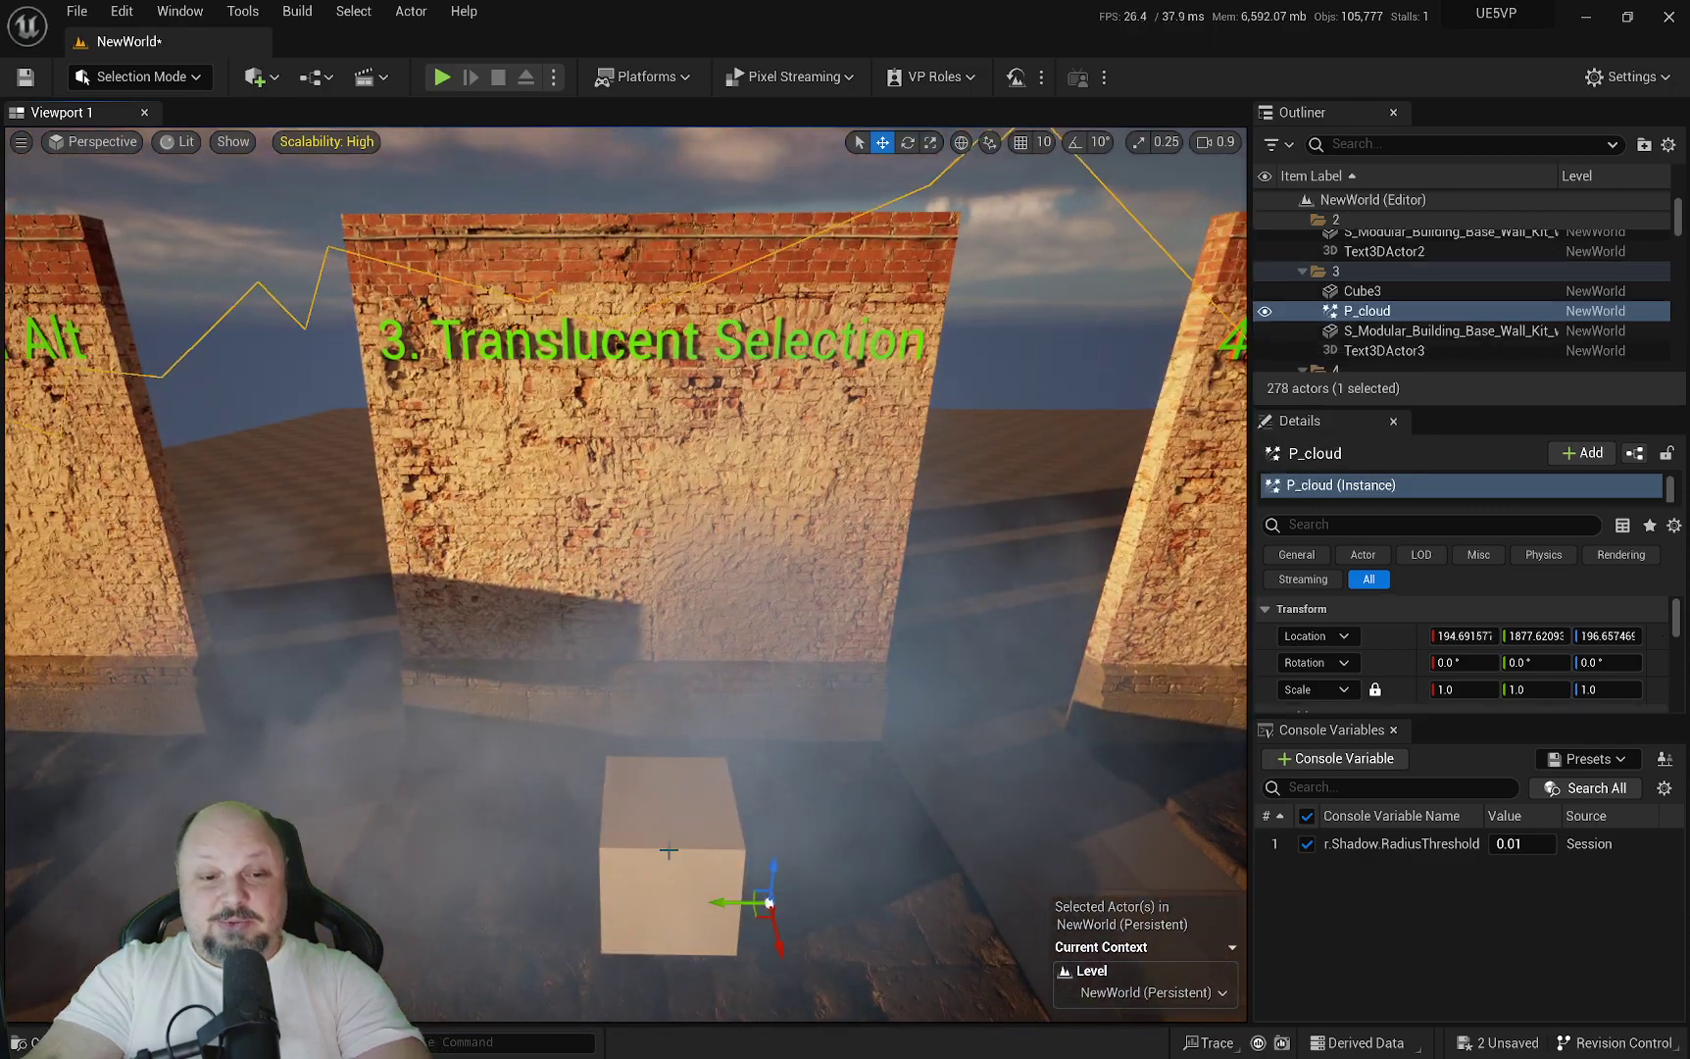
Try to select the cube through the surrounding smoke with translucent selection still allowed.
key(q)
mouse_move(669, 850)
right_down()
mouse_move(667, 868)
mouse_move(669, 818)
right_up()
key(s)
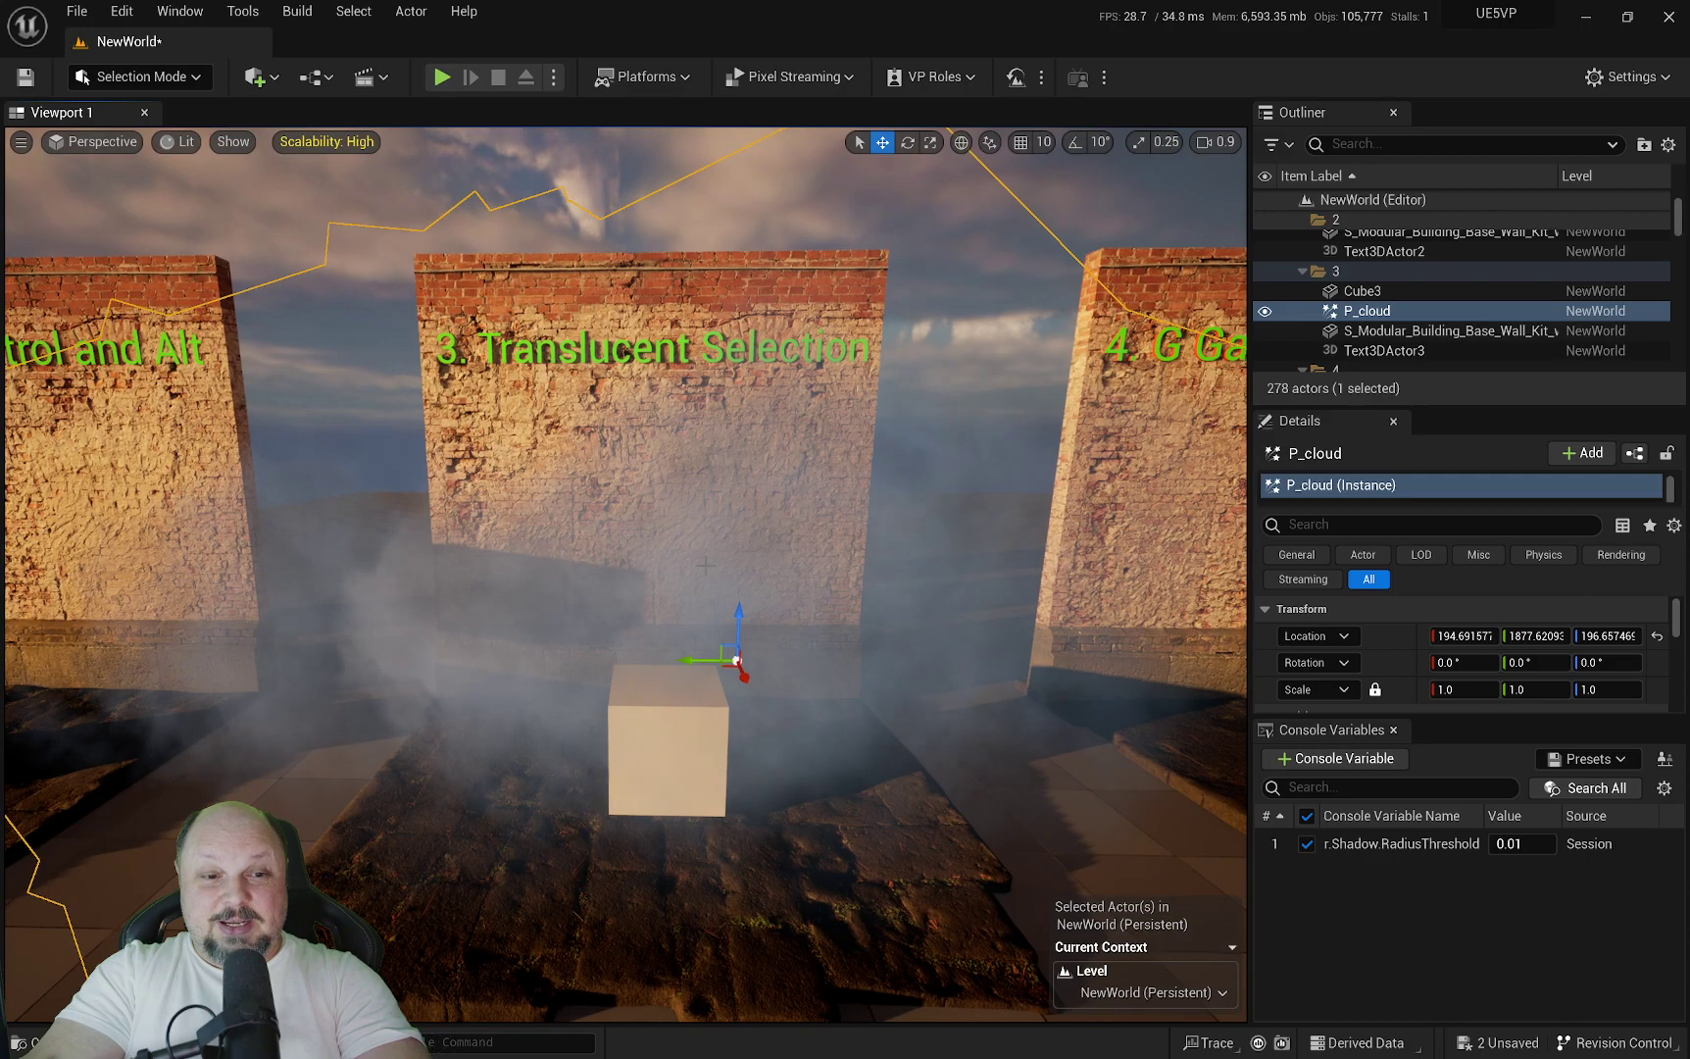
key(q)
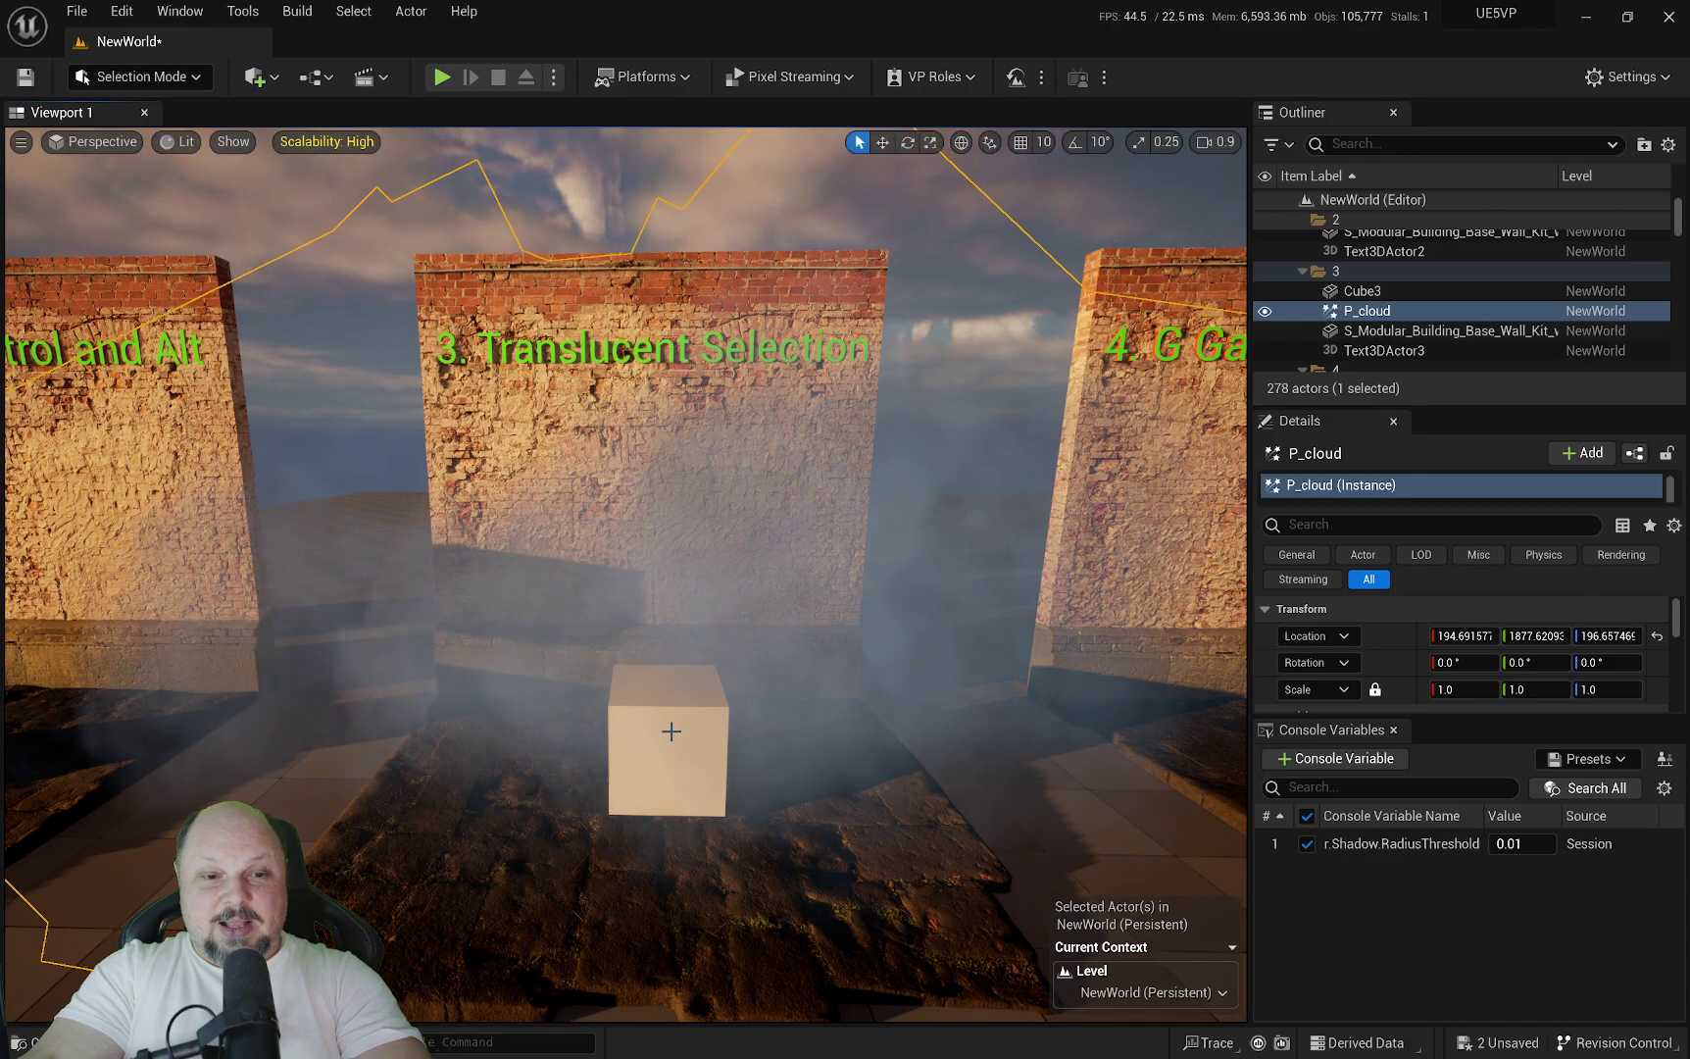
key(Escape)
key(w)
right_drag(672, 731, 667, 773)
click(730, 671)
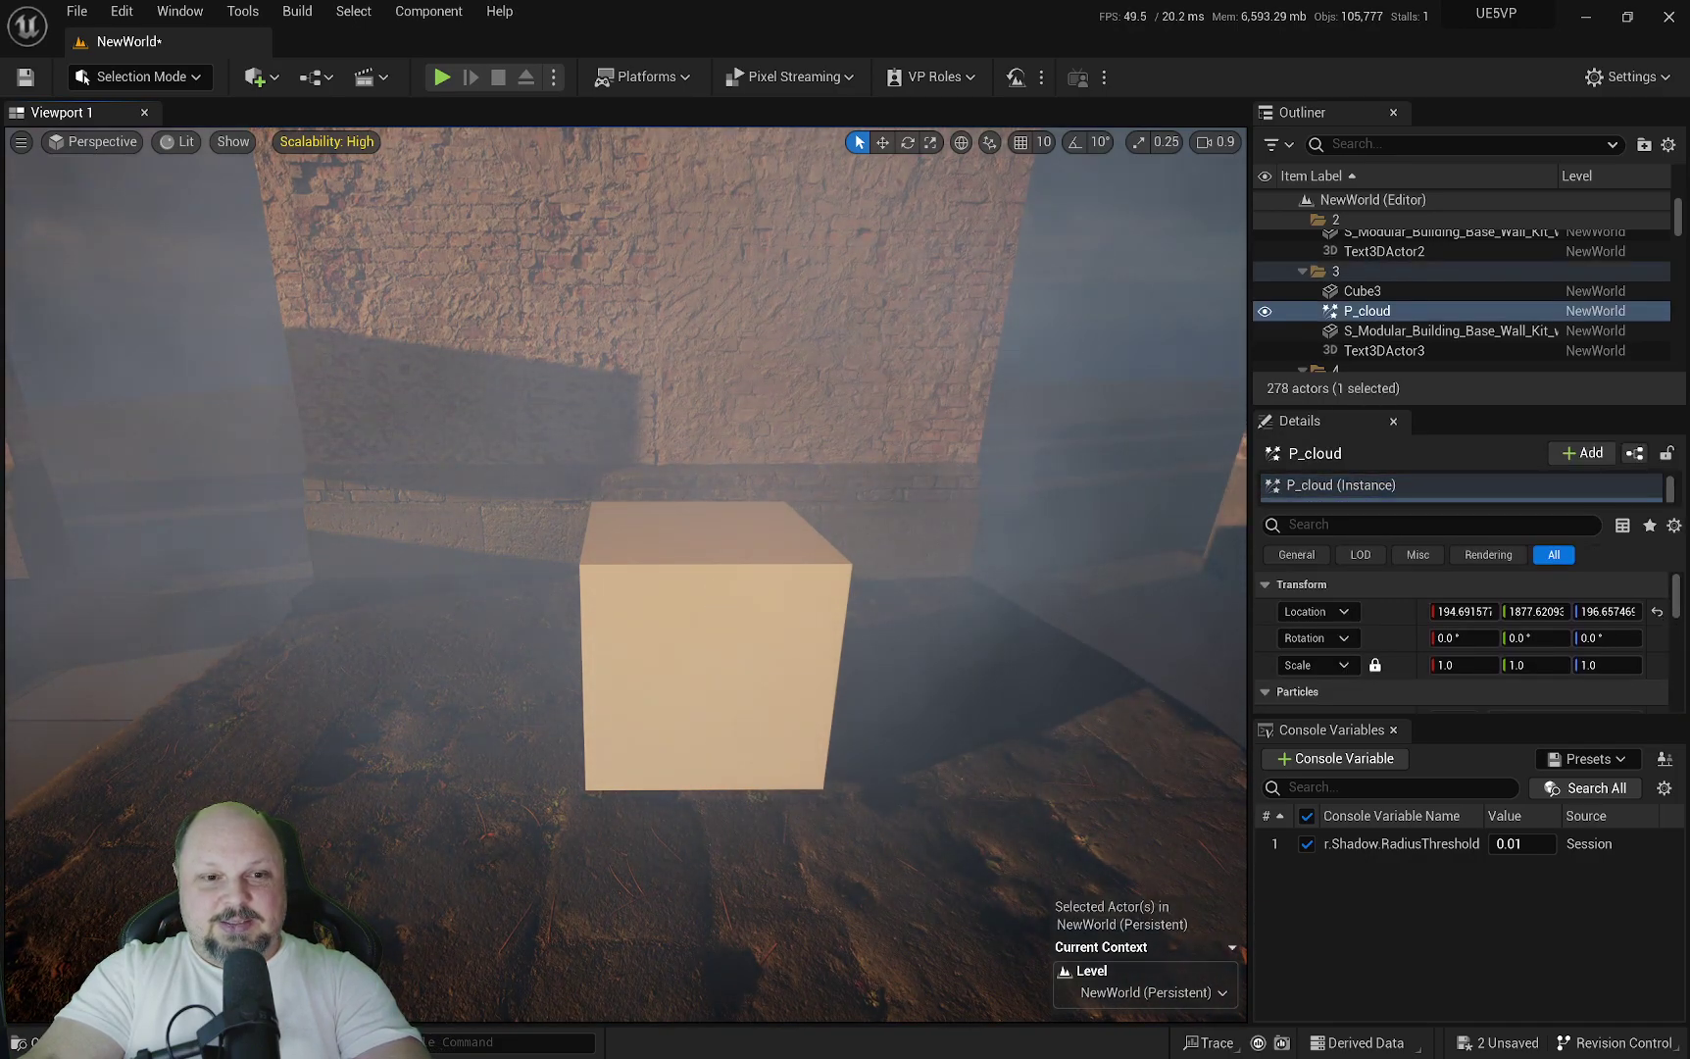
mouse_move(755, 621)
right_down()
mouse_move(745, 578)
mouse_move(756, 618)
right_up()
key(s)
key(w)
key(w)
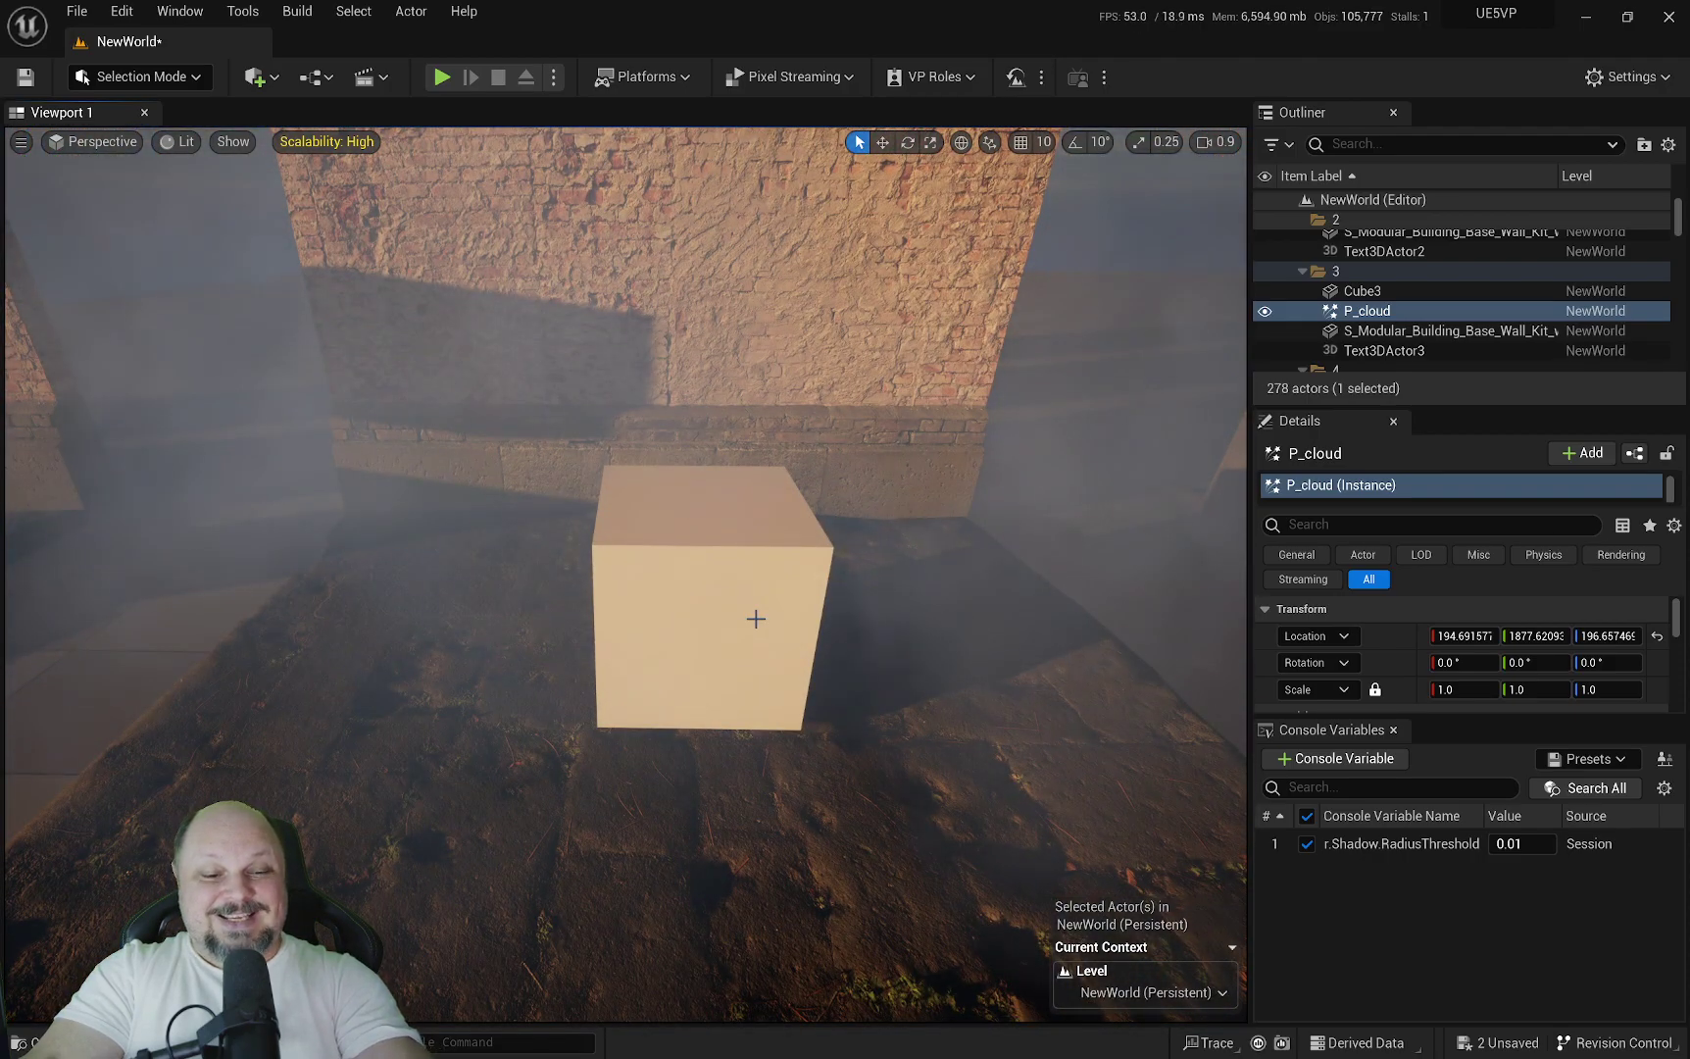
Disable translucent selection and select Cube3 through the smoke.
click(753, 620)
mouse_move(811, 624)
right_down()
mouse_move(845, 618)
mouse_move(814, 609)
right_up()
key(a)
key(d)
right_drag(700, 663, 700, 663)
click(700, 663)
click(700, 663)
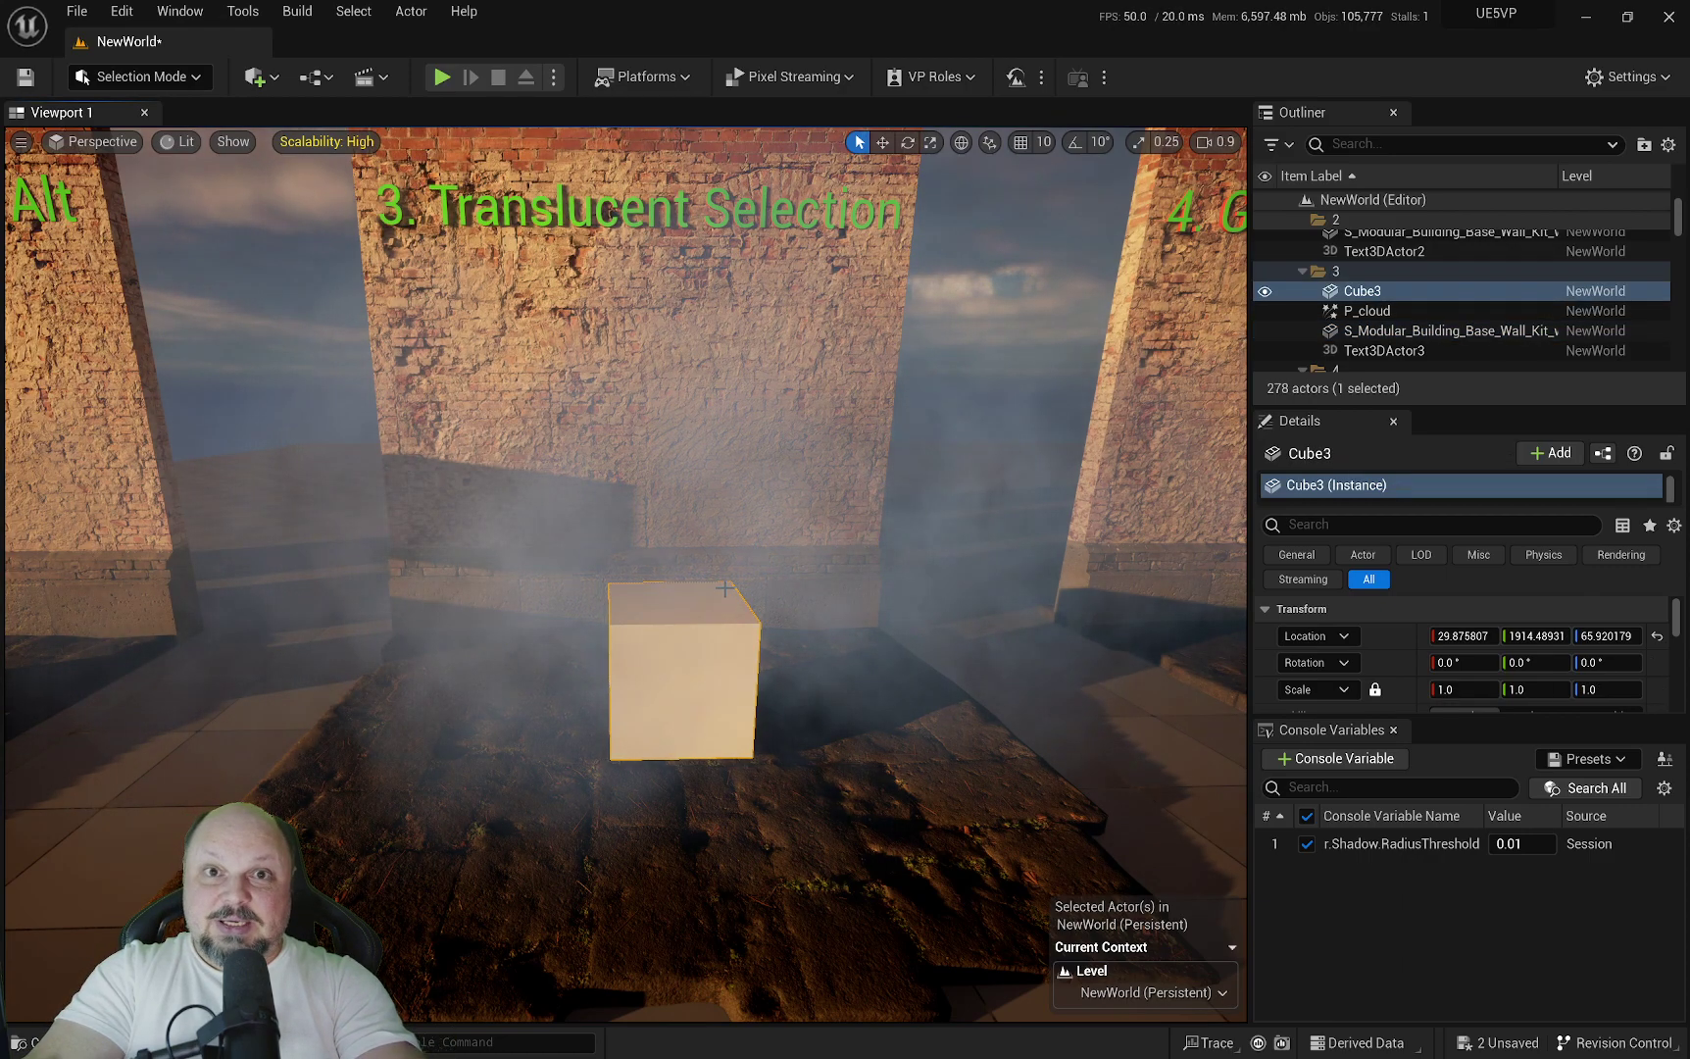
Allow translucent selection again, select the P_cloud smoke, and move it along Y to about 1850.
click(707, 629)
key(s)
right_drag(707, 630, 706, 630)
key(w)
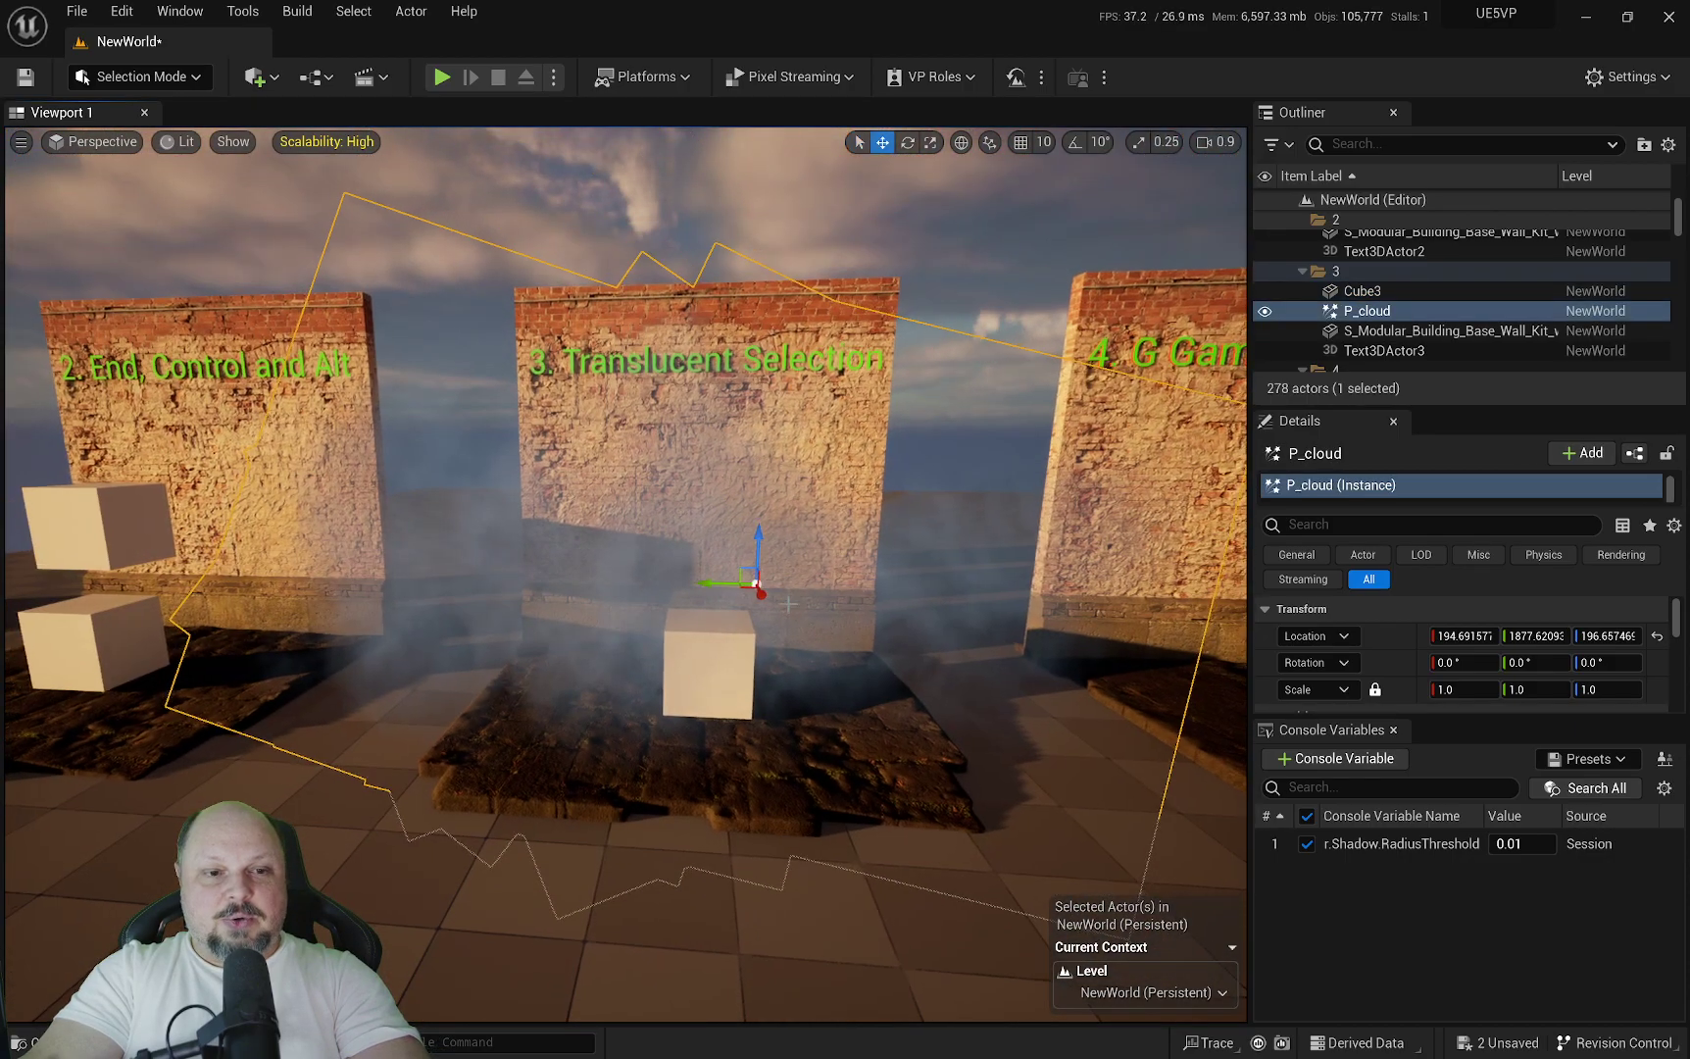
drag(711, 585, 747, 587)
key(w)
Recall the bookmarked view of wall 3, followed by the one of wall 4 about game view.
mouse_move(747, 586)
right_down()
mouse_move(765, 546)
mouse_move(737, 555)
right_up()
key(q)
key(w)
key(s)
key(3)
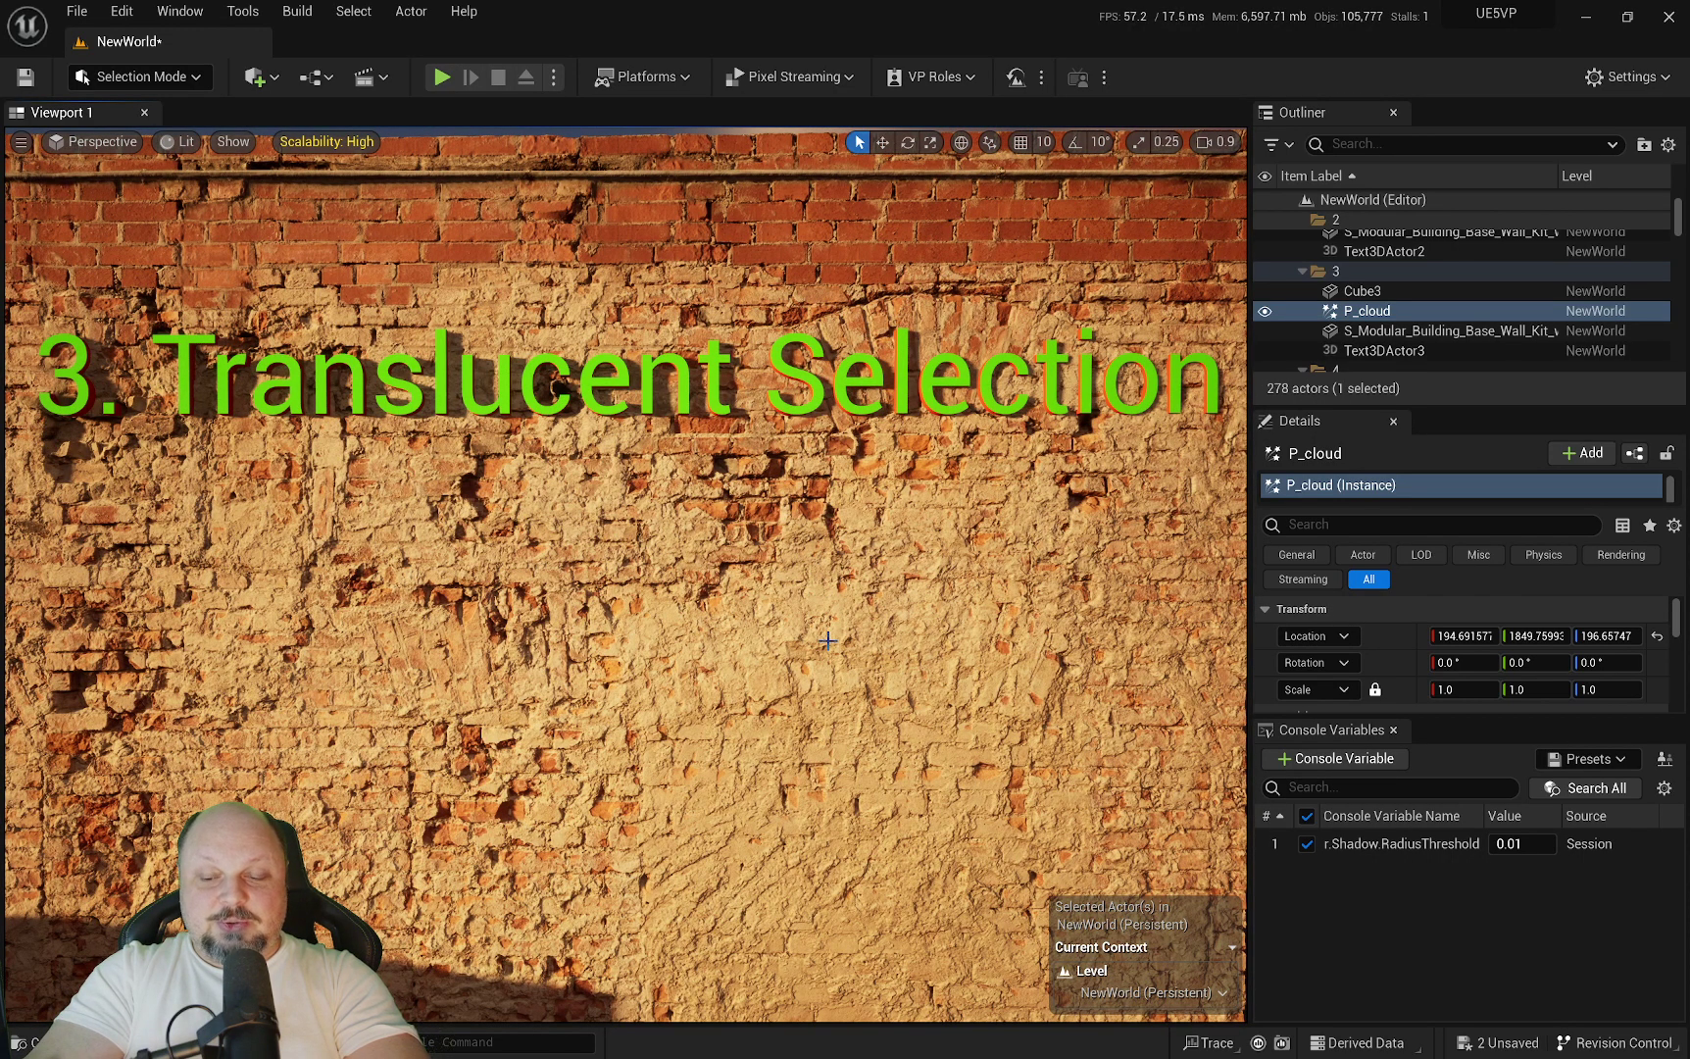
key(4)
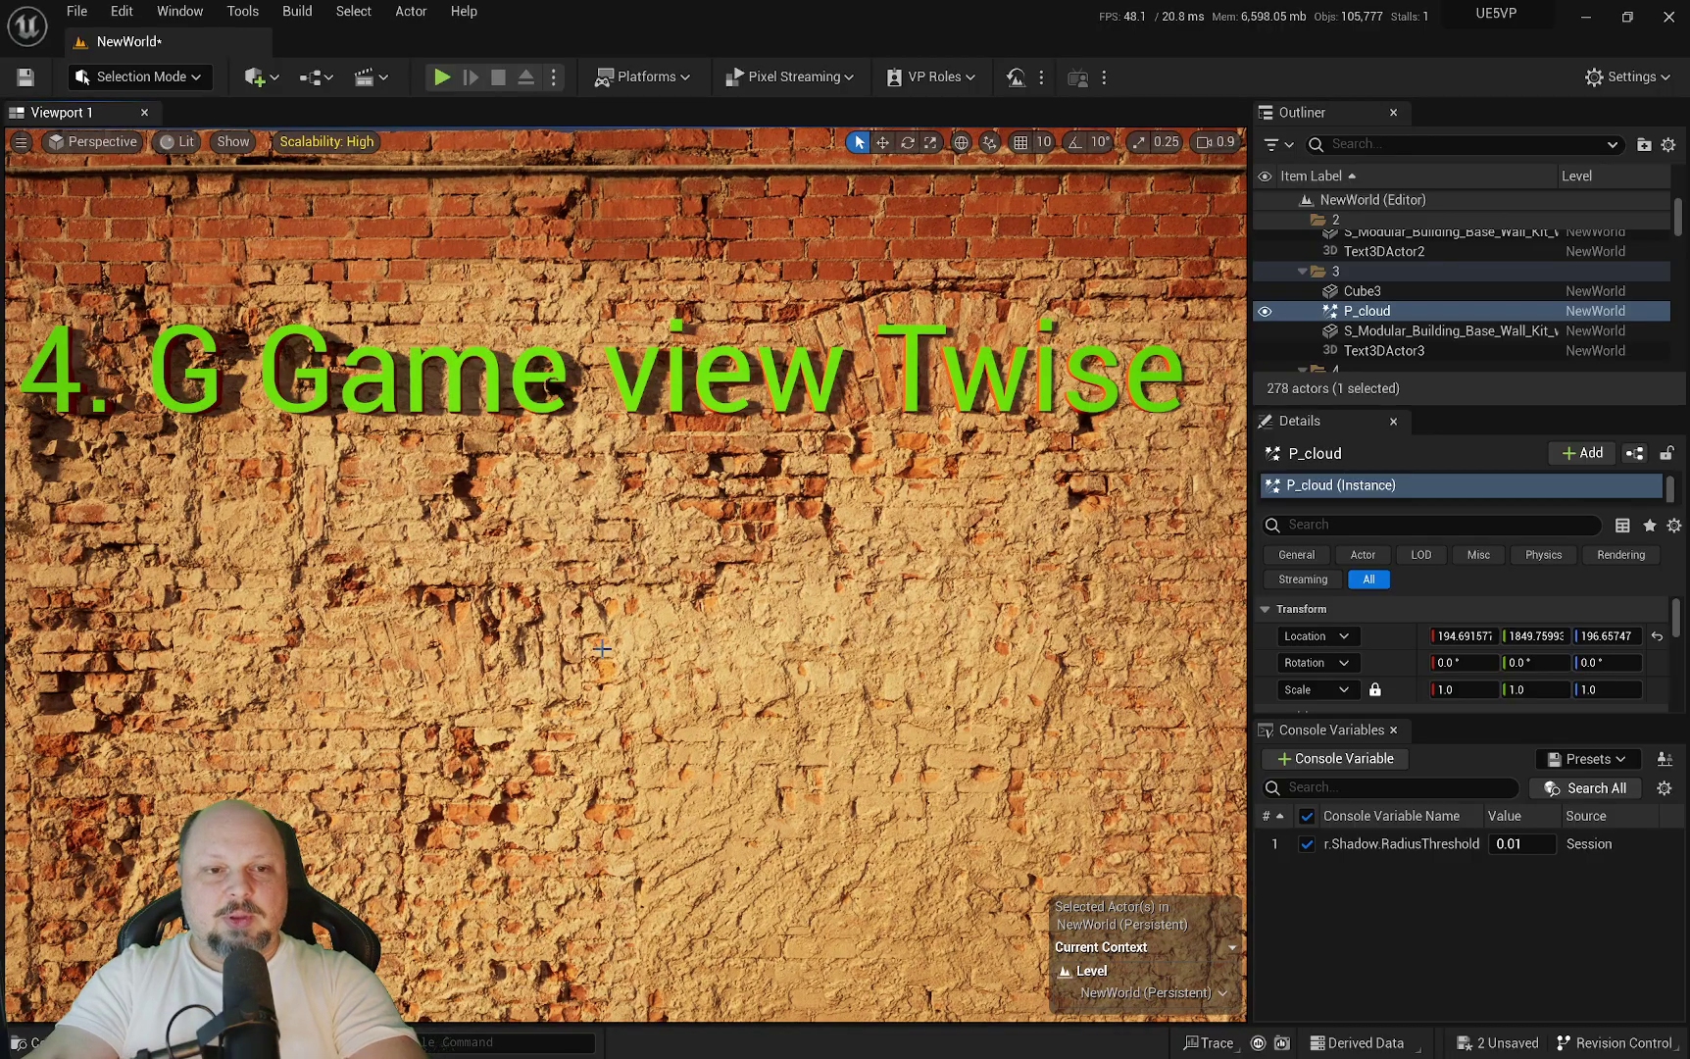
View the row of walls from the side and toggle game view to compare the smoke emitter's editor icons.
key(s)
mouse_move(738, 556)
right_down()
mouse_move(735, 667)
mouse_move(676, 655)
mouse_move(579, 559)
mouse_move(725, 549)
right_up()
key(w)
scroll(741, 588, down, 1)
key(w)
key(s)
key(s)
key(a)
key(g)
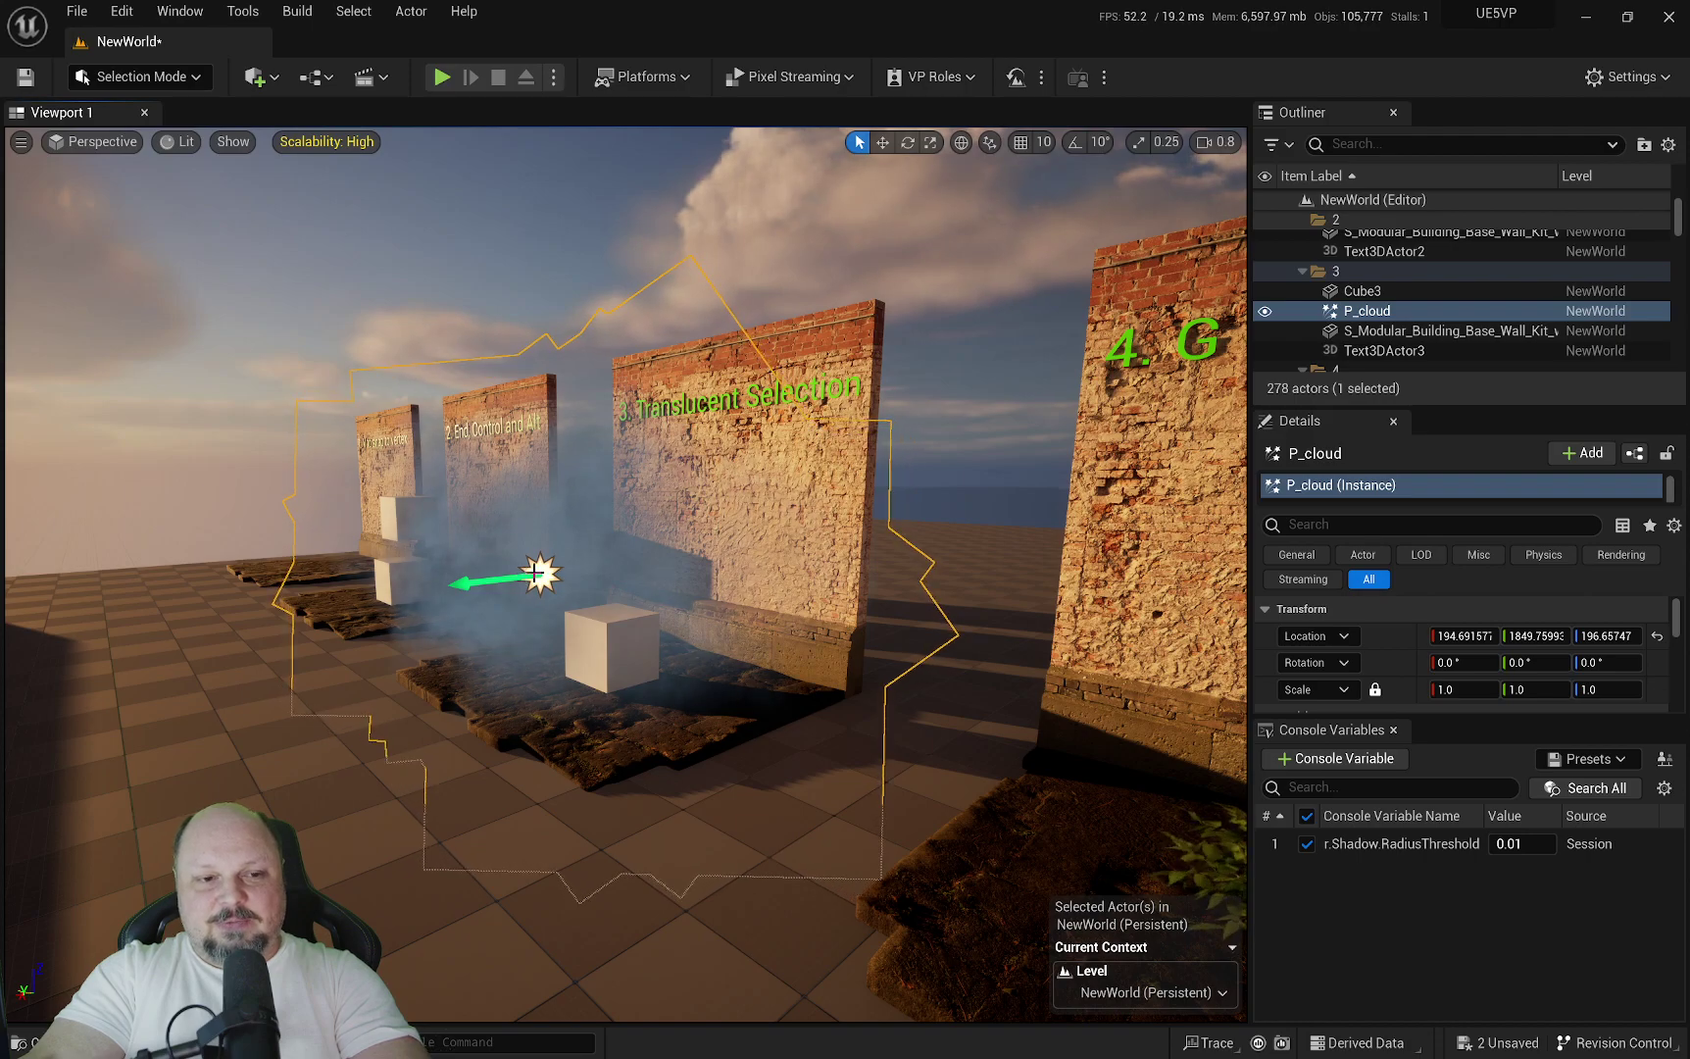
Select the two bushes SM_Bush1_02 and SM_Bush1_3 together in front of wall 4.
right_drag(510, 586, 734, 607)
key(w)
scroll(736, 606, down, 2)
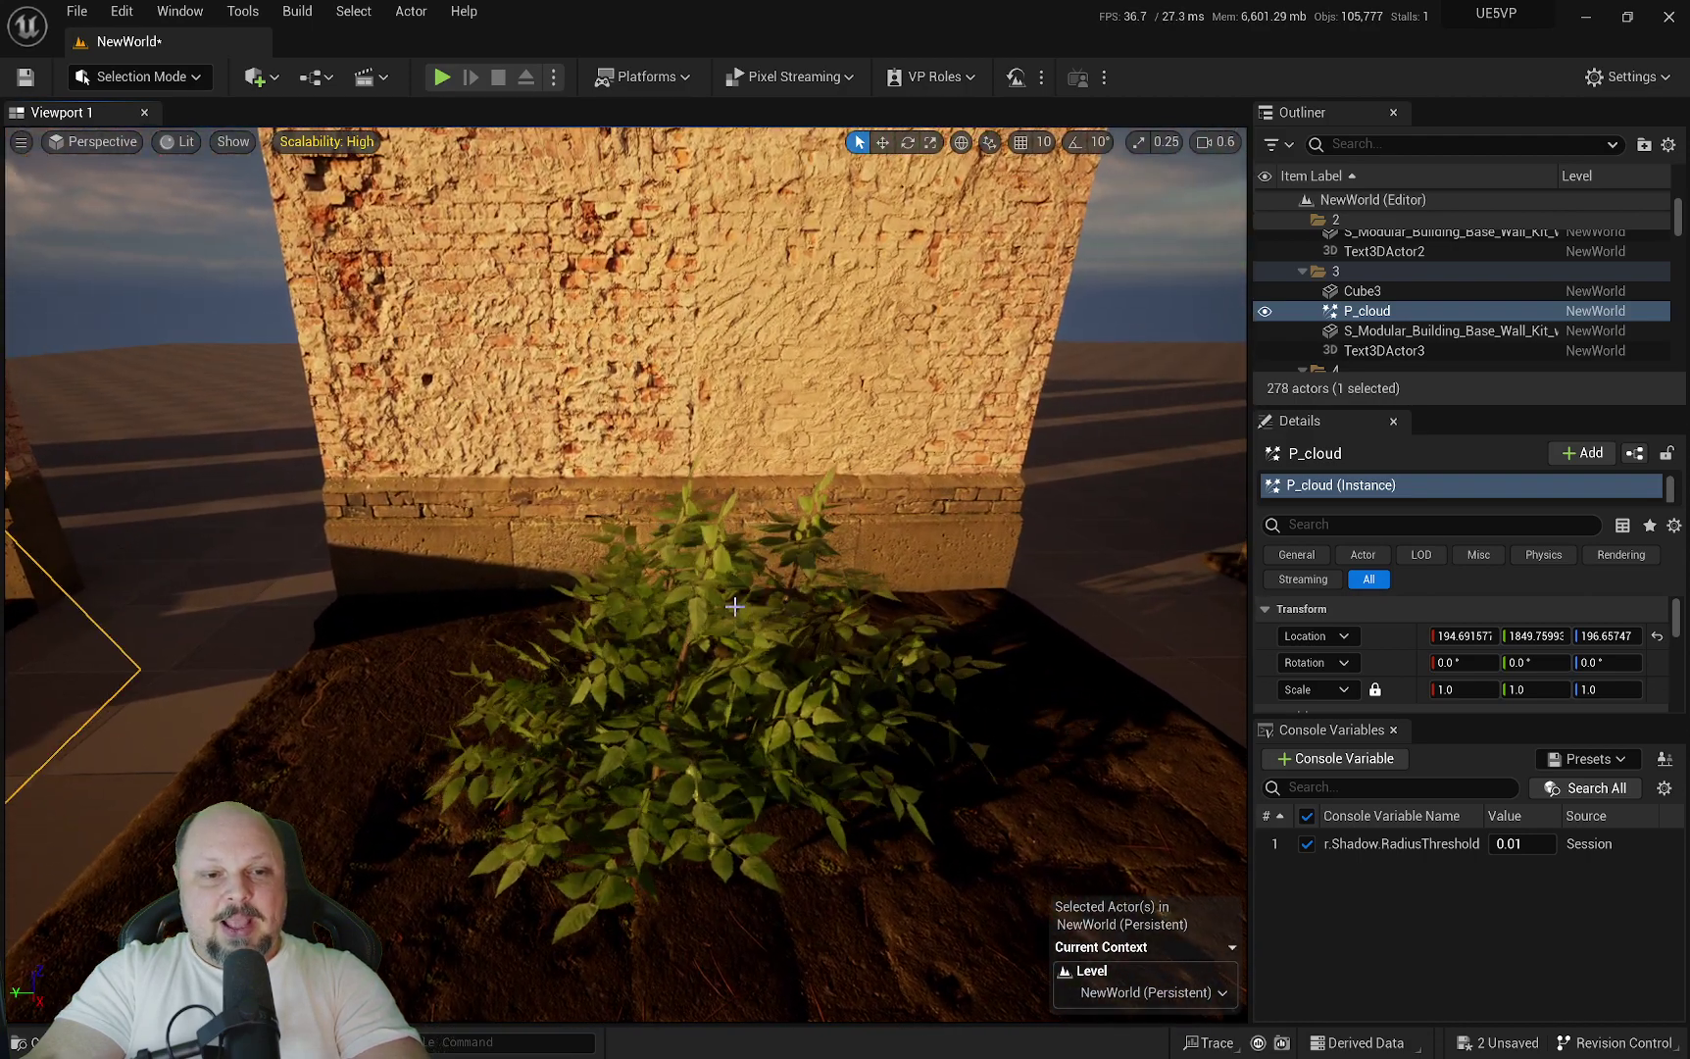
click(849, 608)
key(w)
right_drag(849, 608, 725, 636)
click(775, 649)
ctrl+click(746, 583)
key(s)
key(w)
scroll(743, 628, down, 4)
key(s)
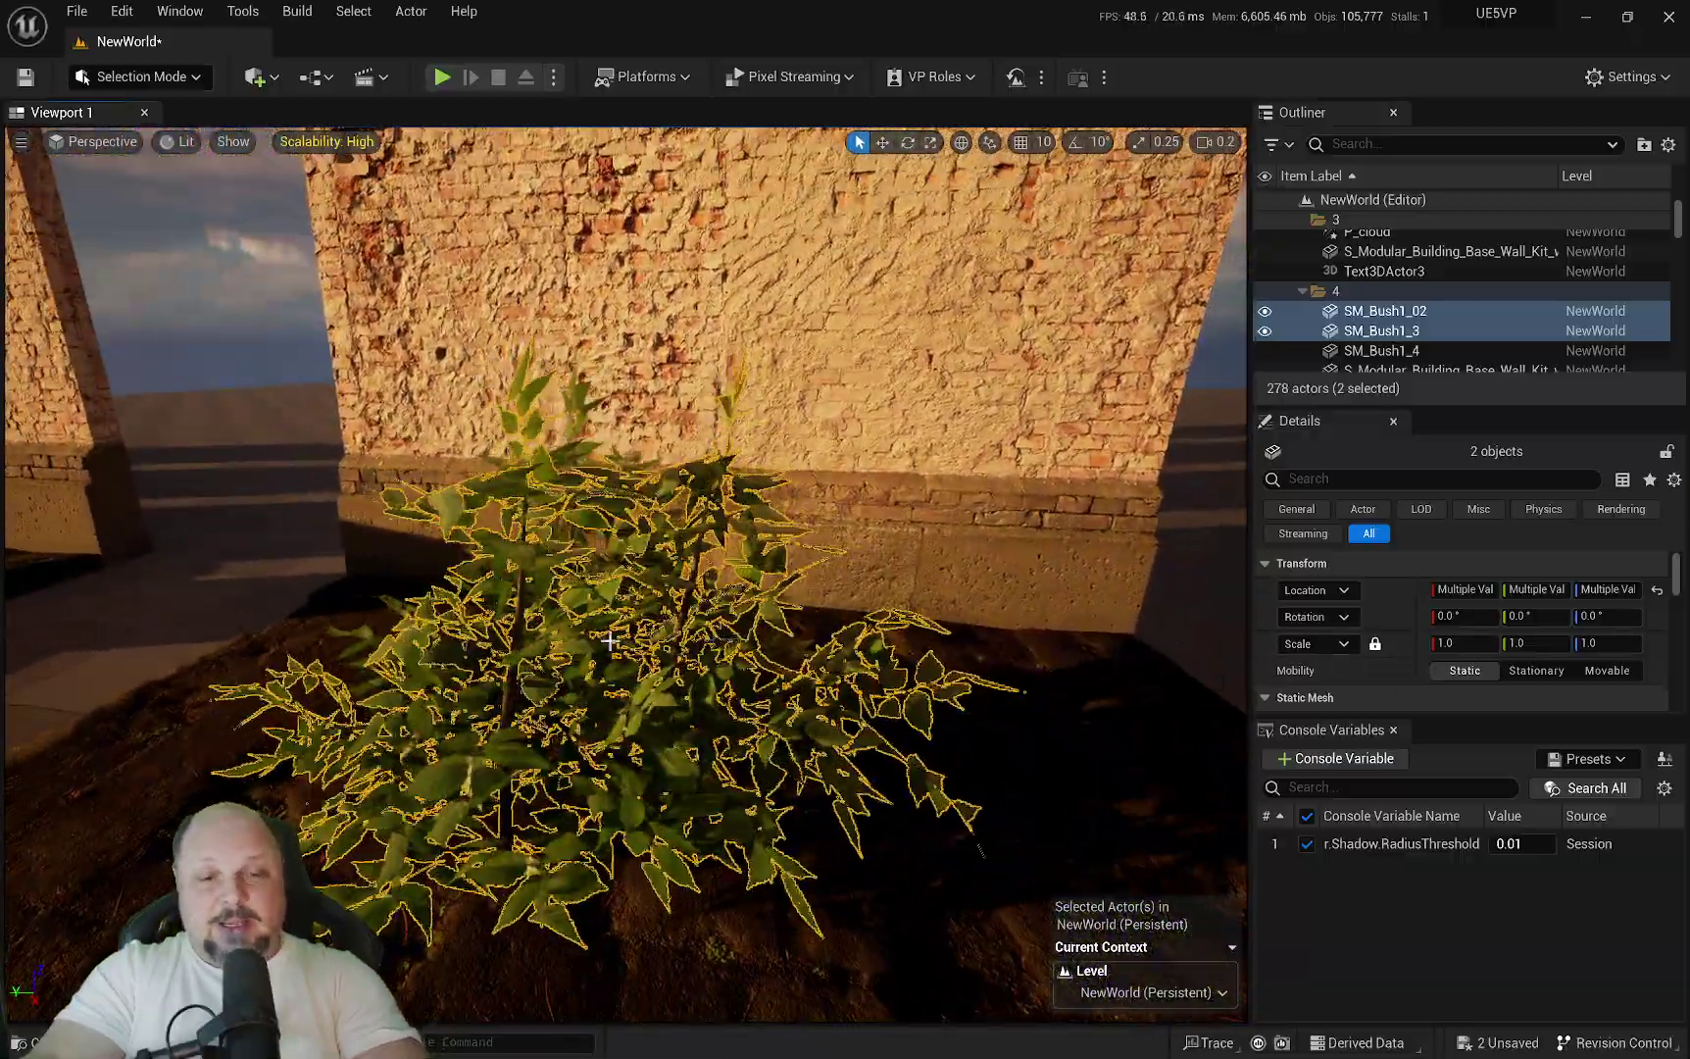
Toggle game view to hide the selection outlines and focus the view on the two selected bushes.
key(w)
right_drag(609, 648, 578, 643)
alt+drag(539, 643, 525, 529)
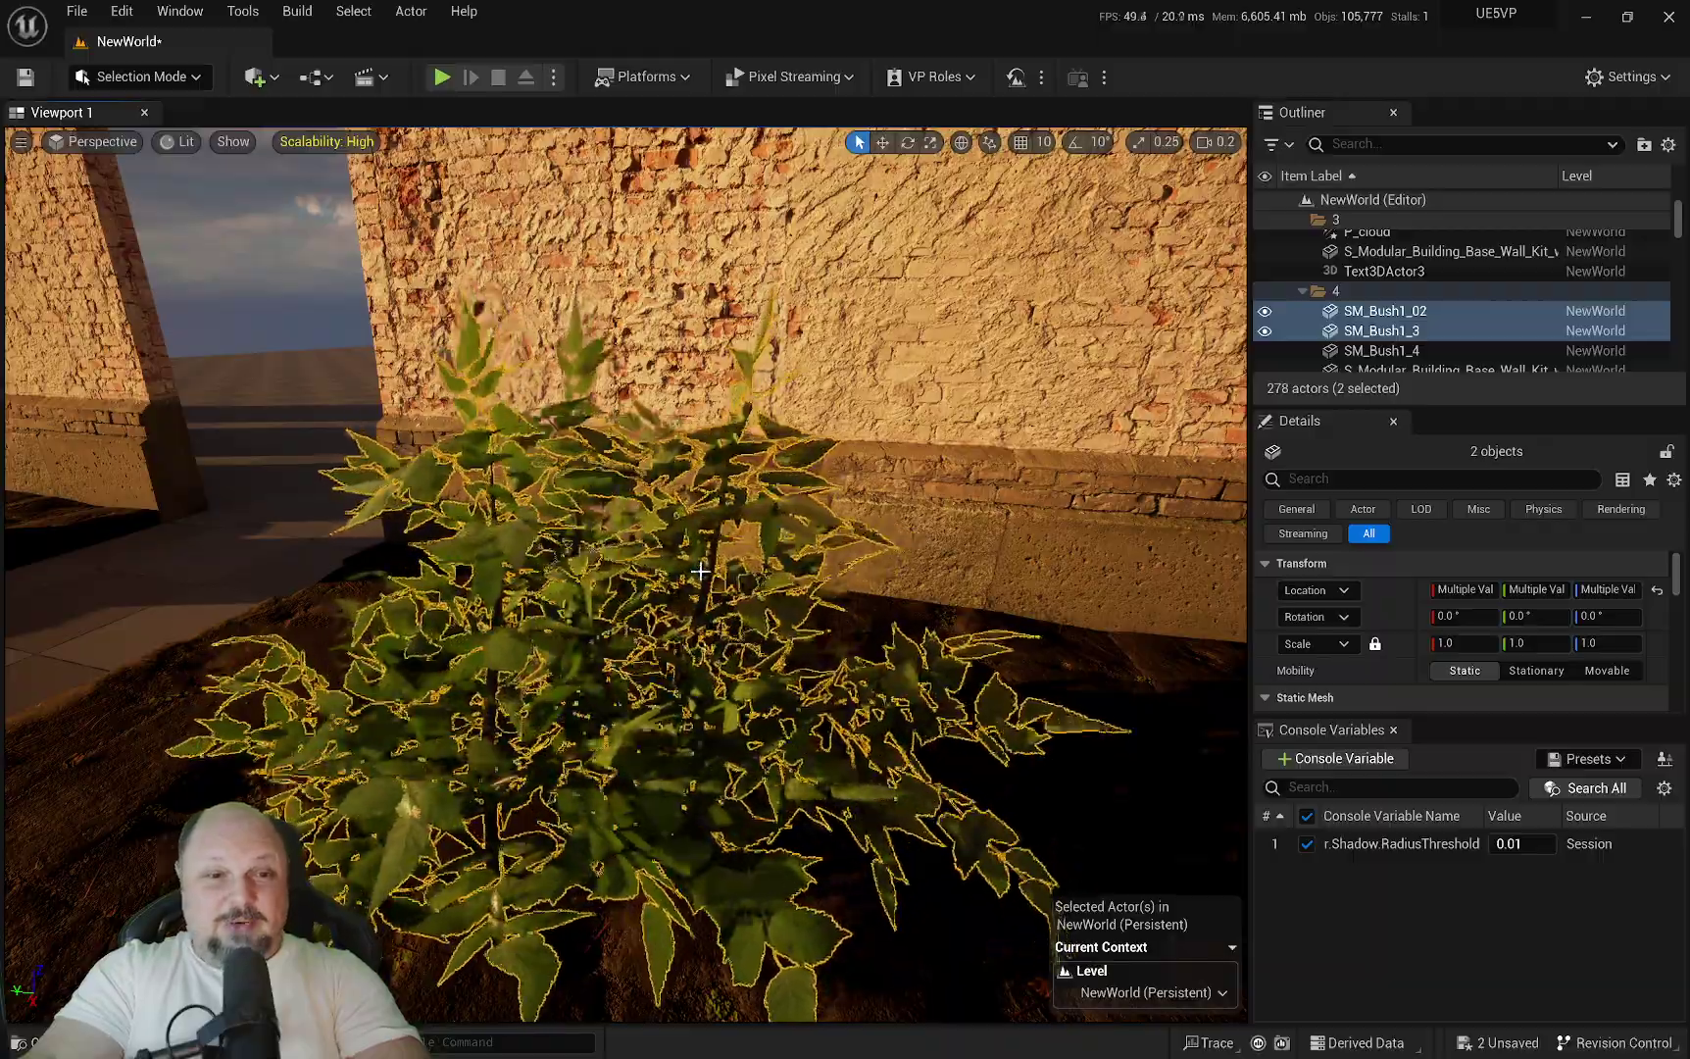
right_drag(663, 602, 617, 497)
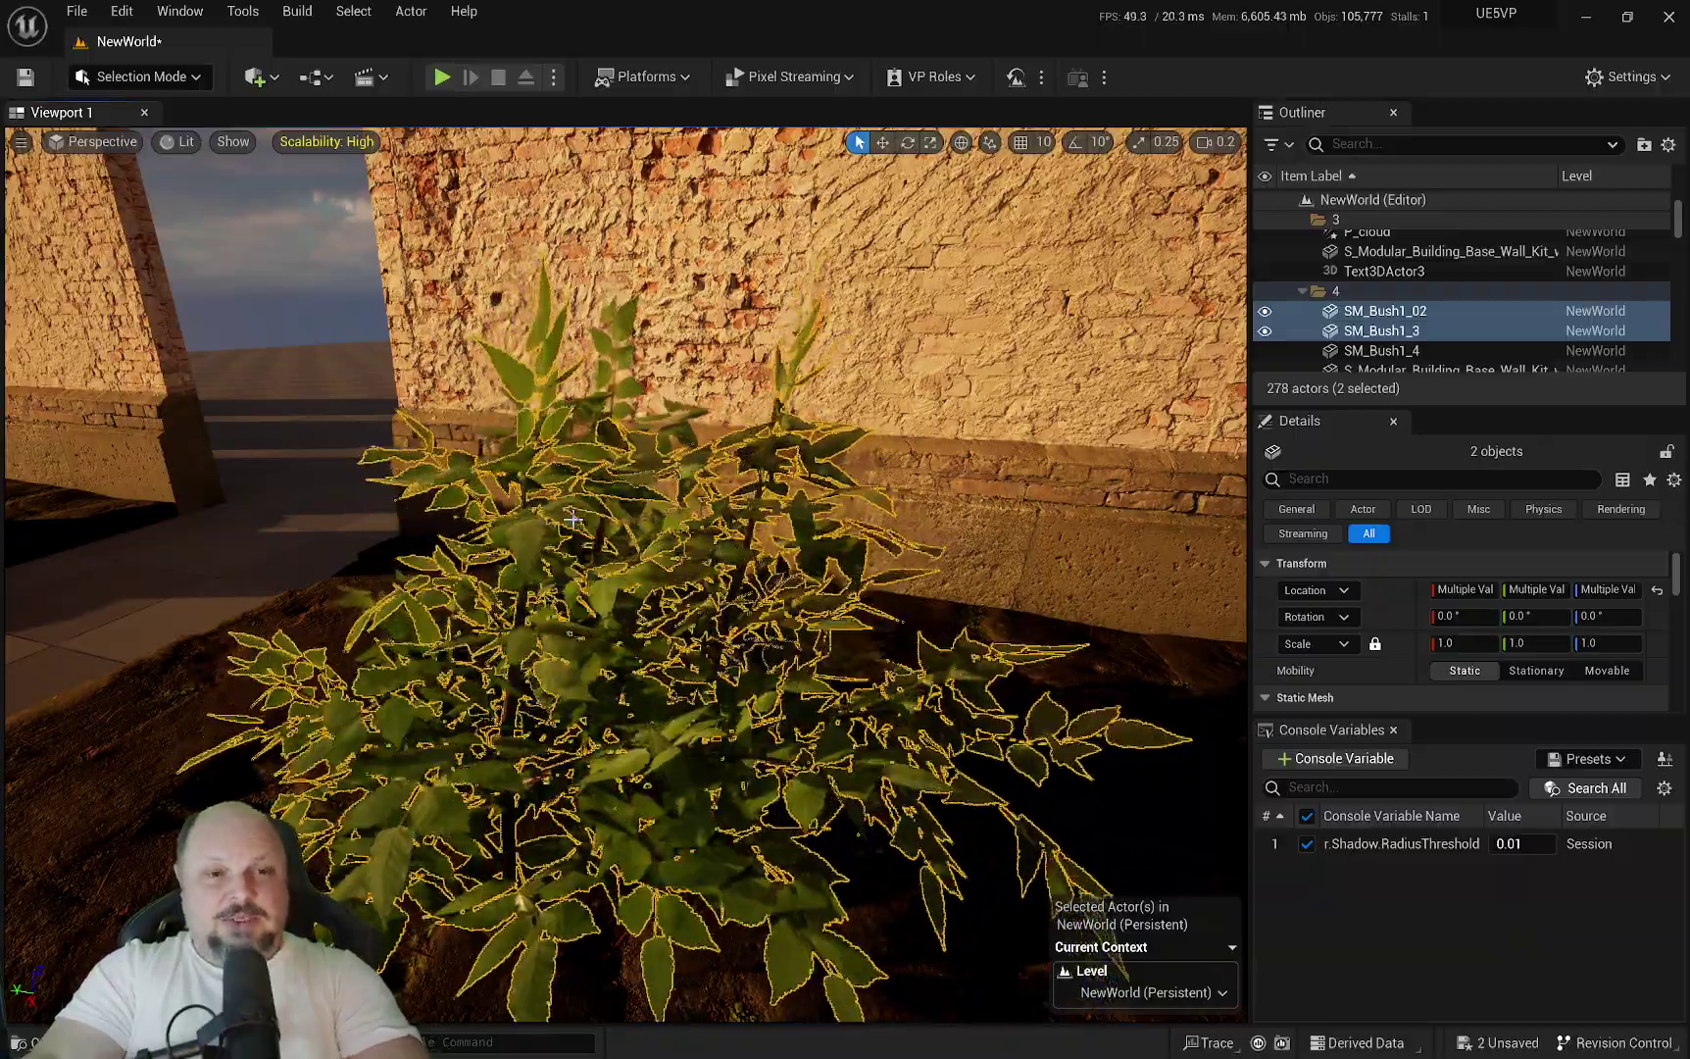
mouse_move(779, 539)
right_down()
mouse_move(608, 515)
mouse_move(778, 539)
right_up()
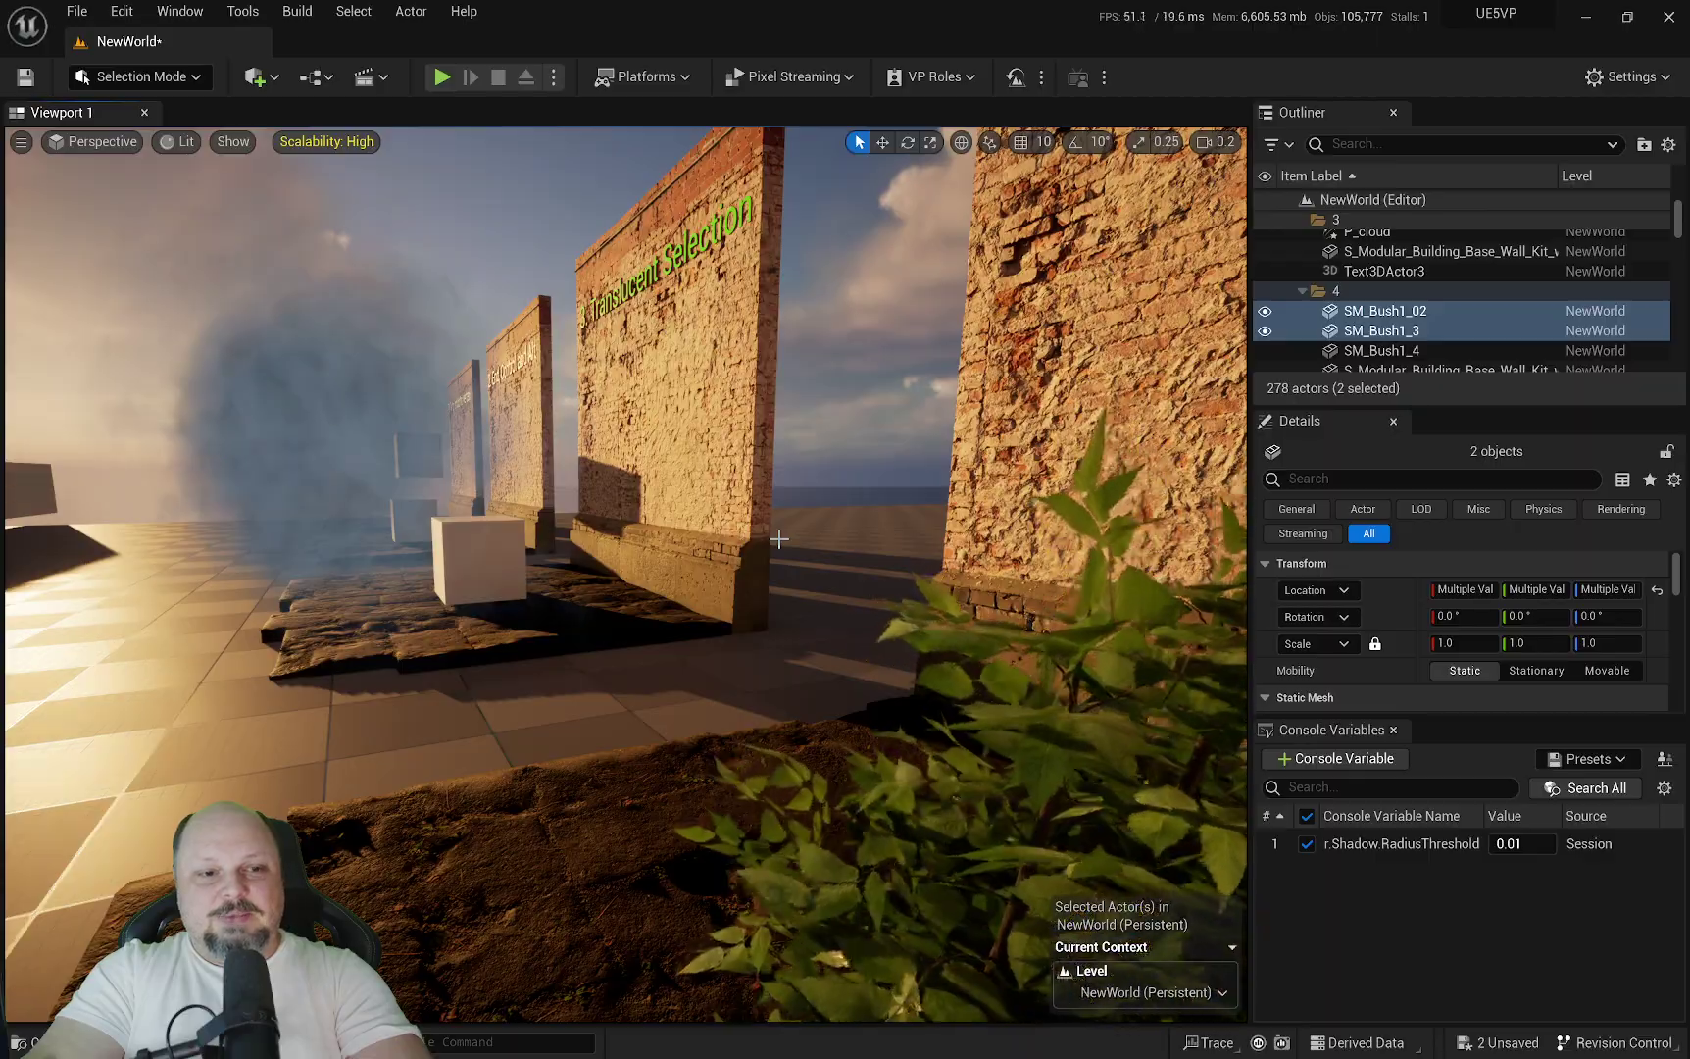
key(f)
right_drag(393, 422, 173, 389)
key(g)
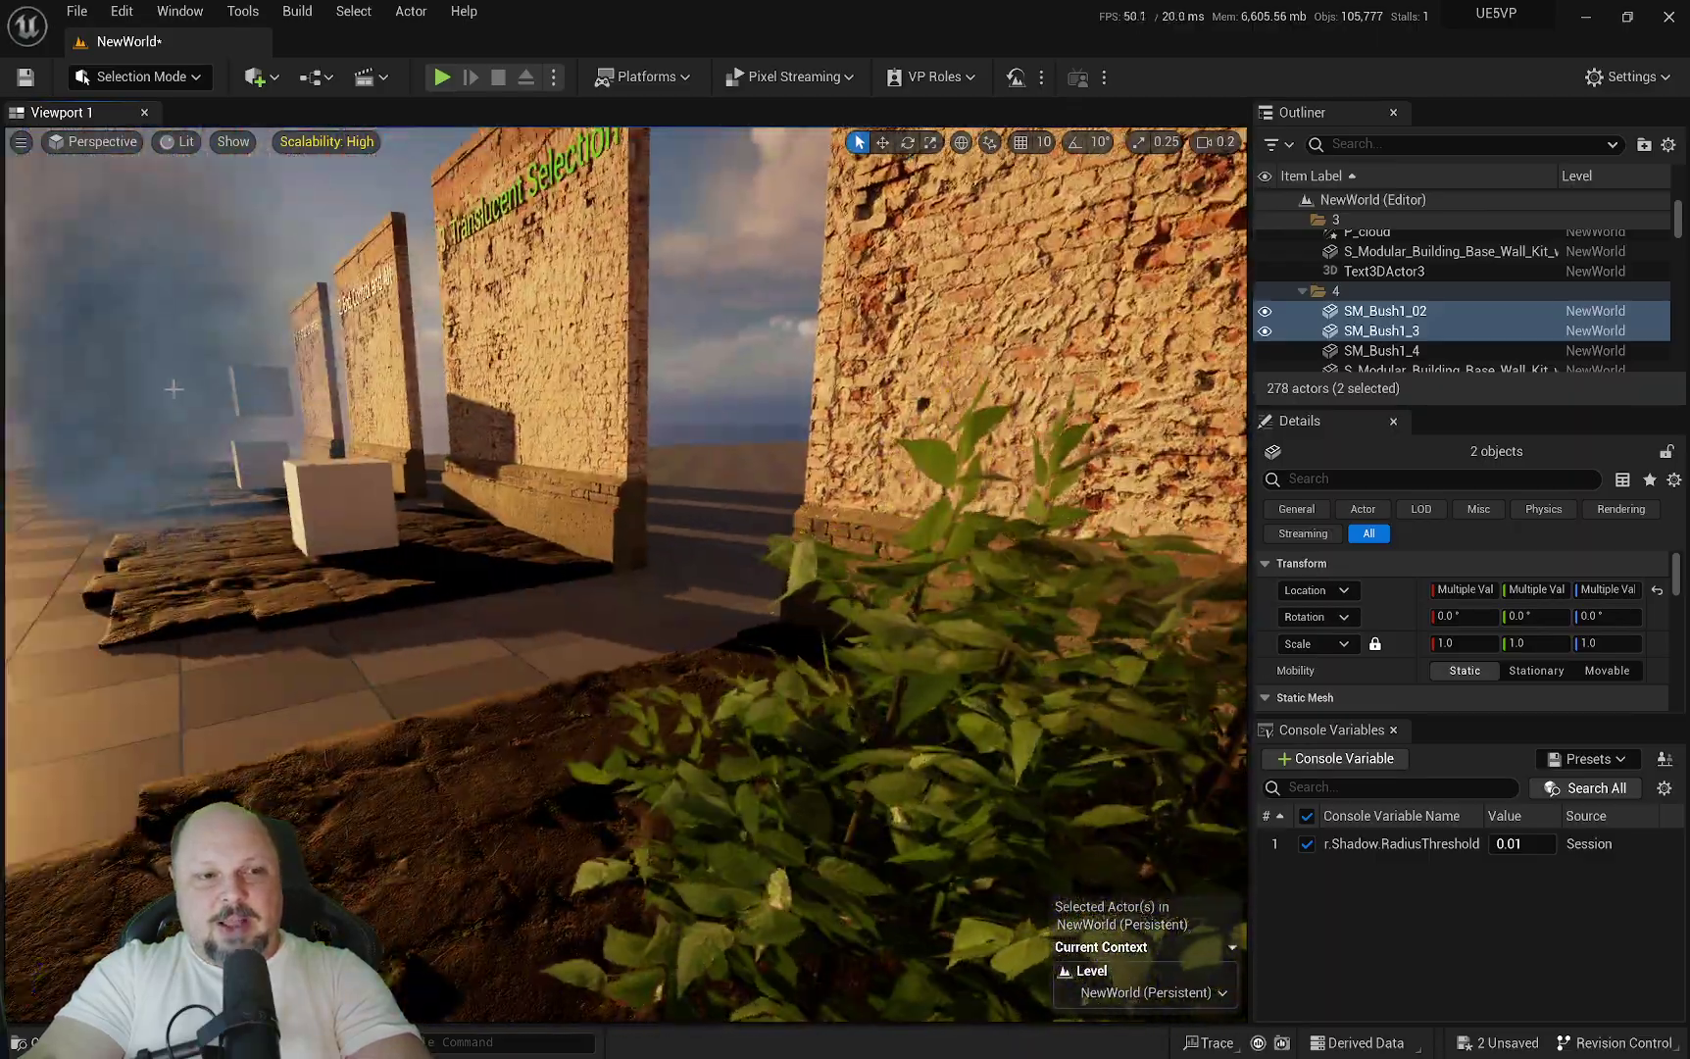
key(f)
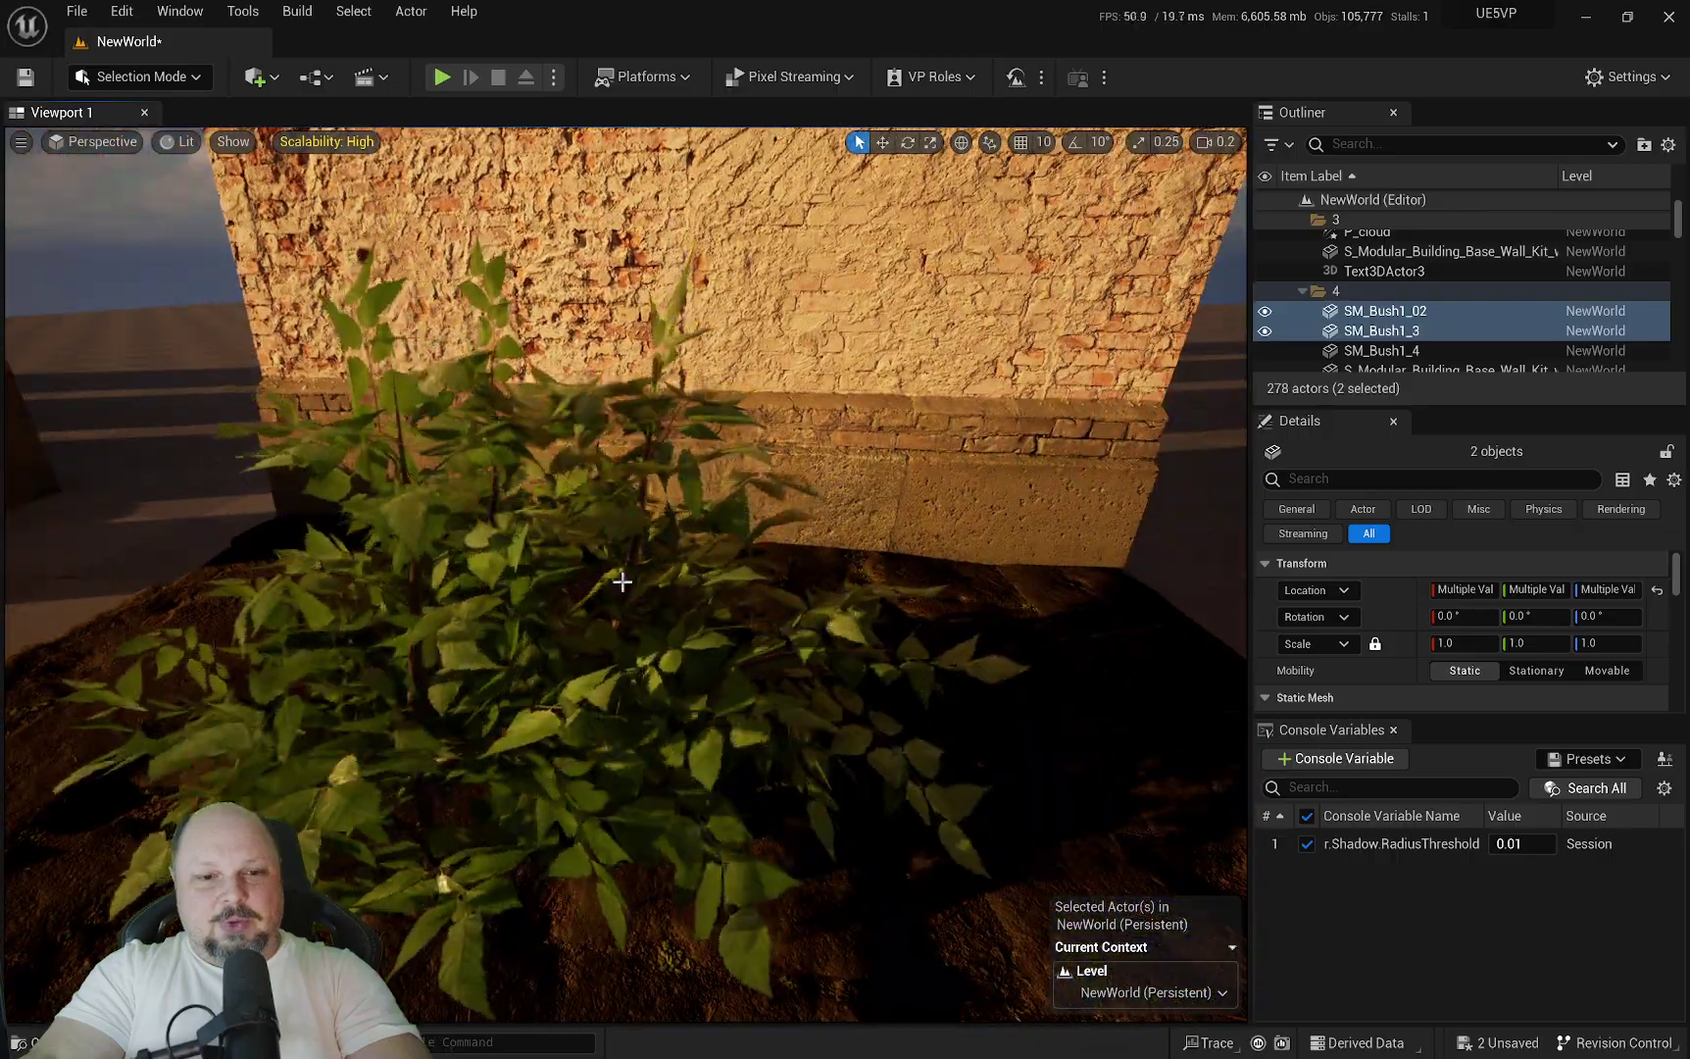
right_drag(616, 581, 608, 612)
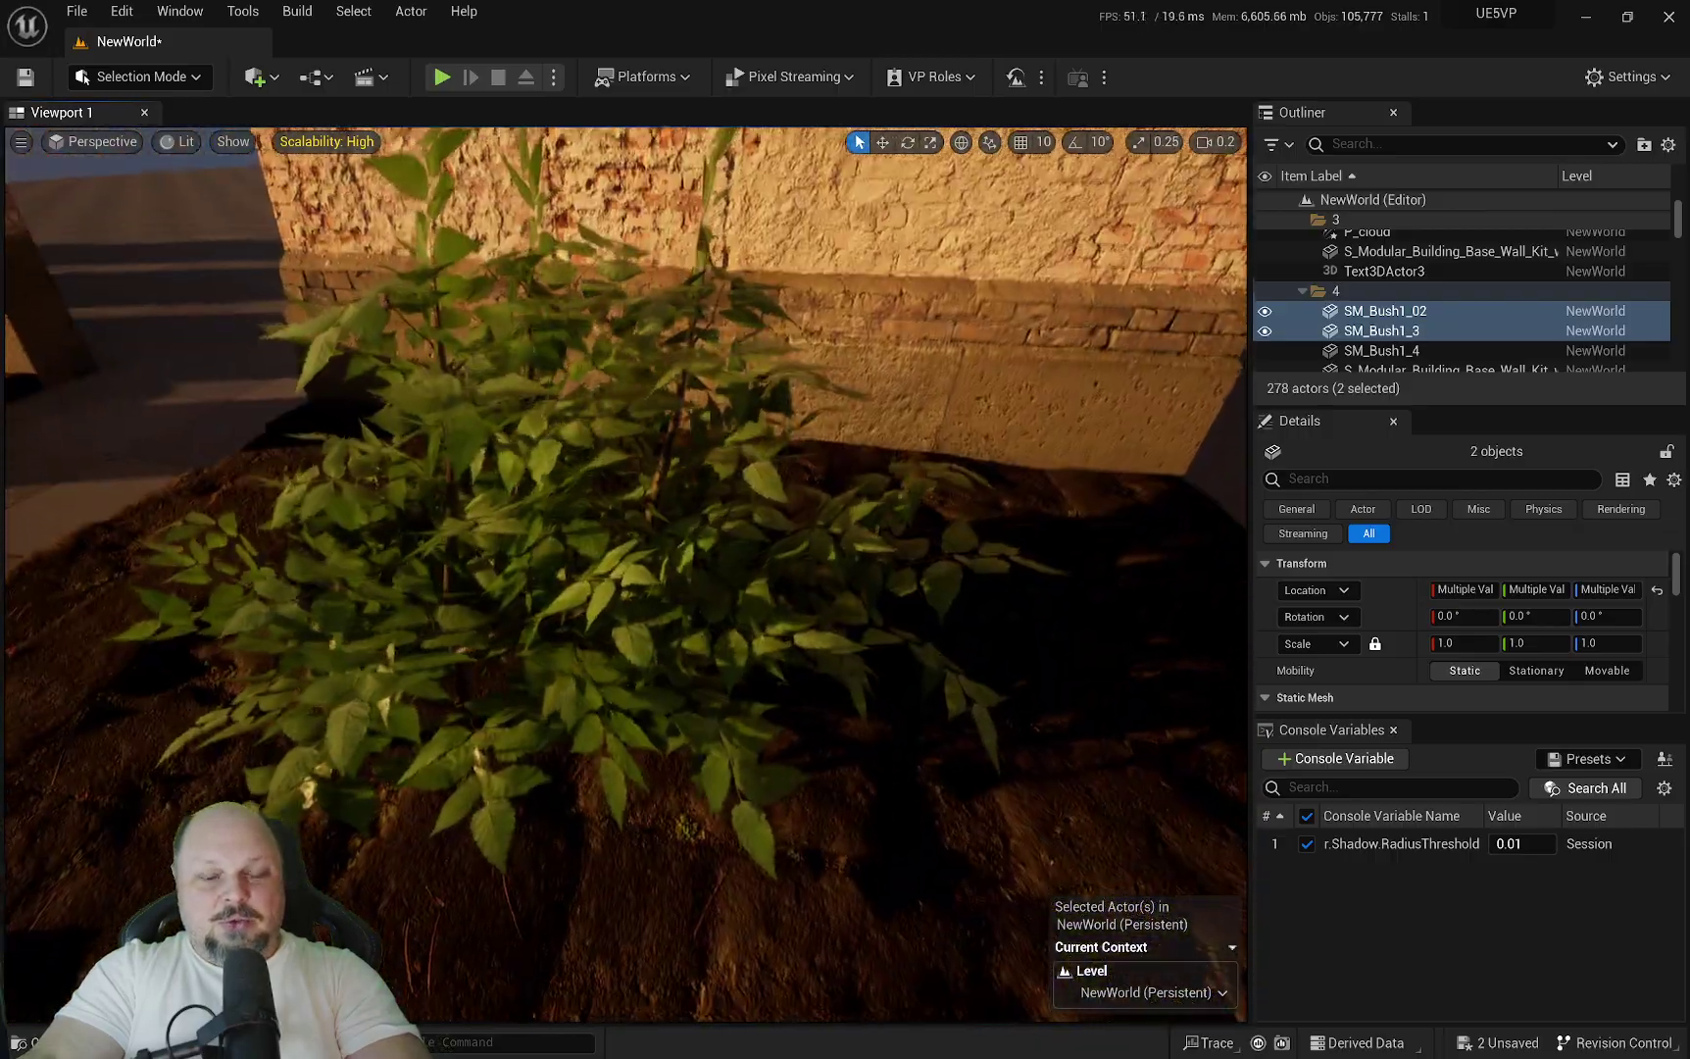
Select only SM_Bush1_02, focus on it, and change its X location to 70.
click(529, 635)
click(588, 549)
right_drag(677, 401, 422, 363)
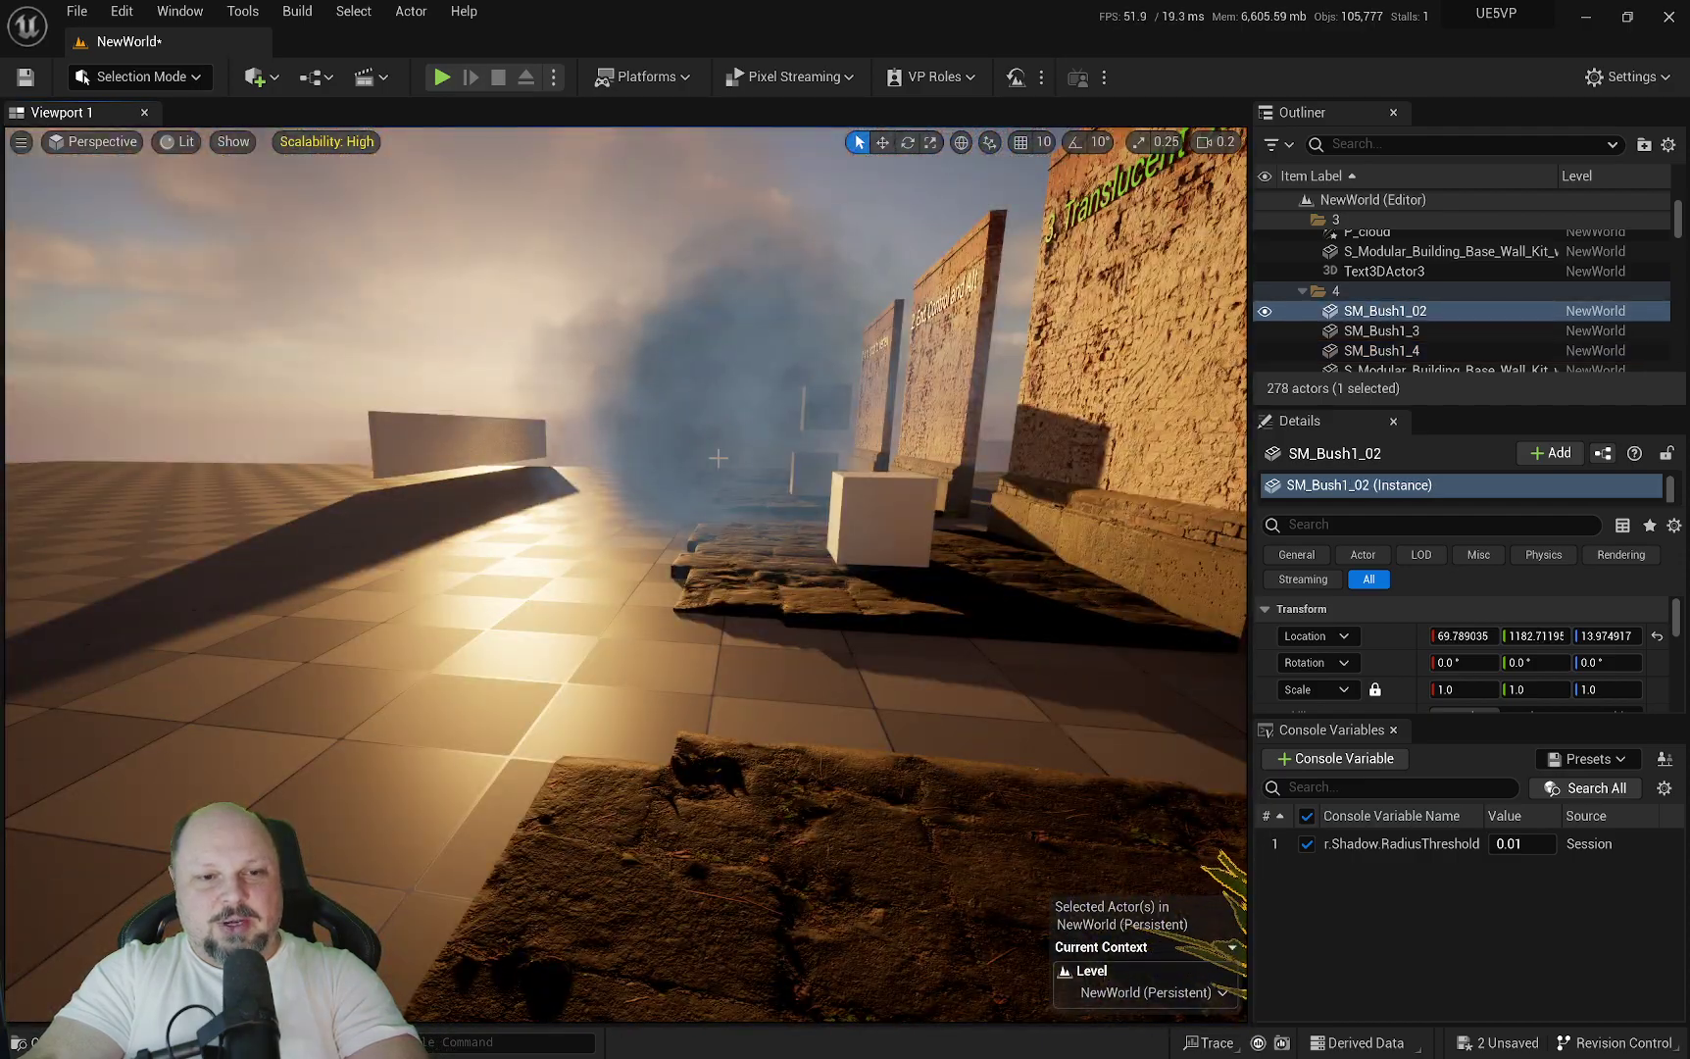
key(f)
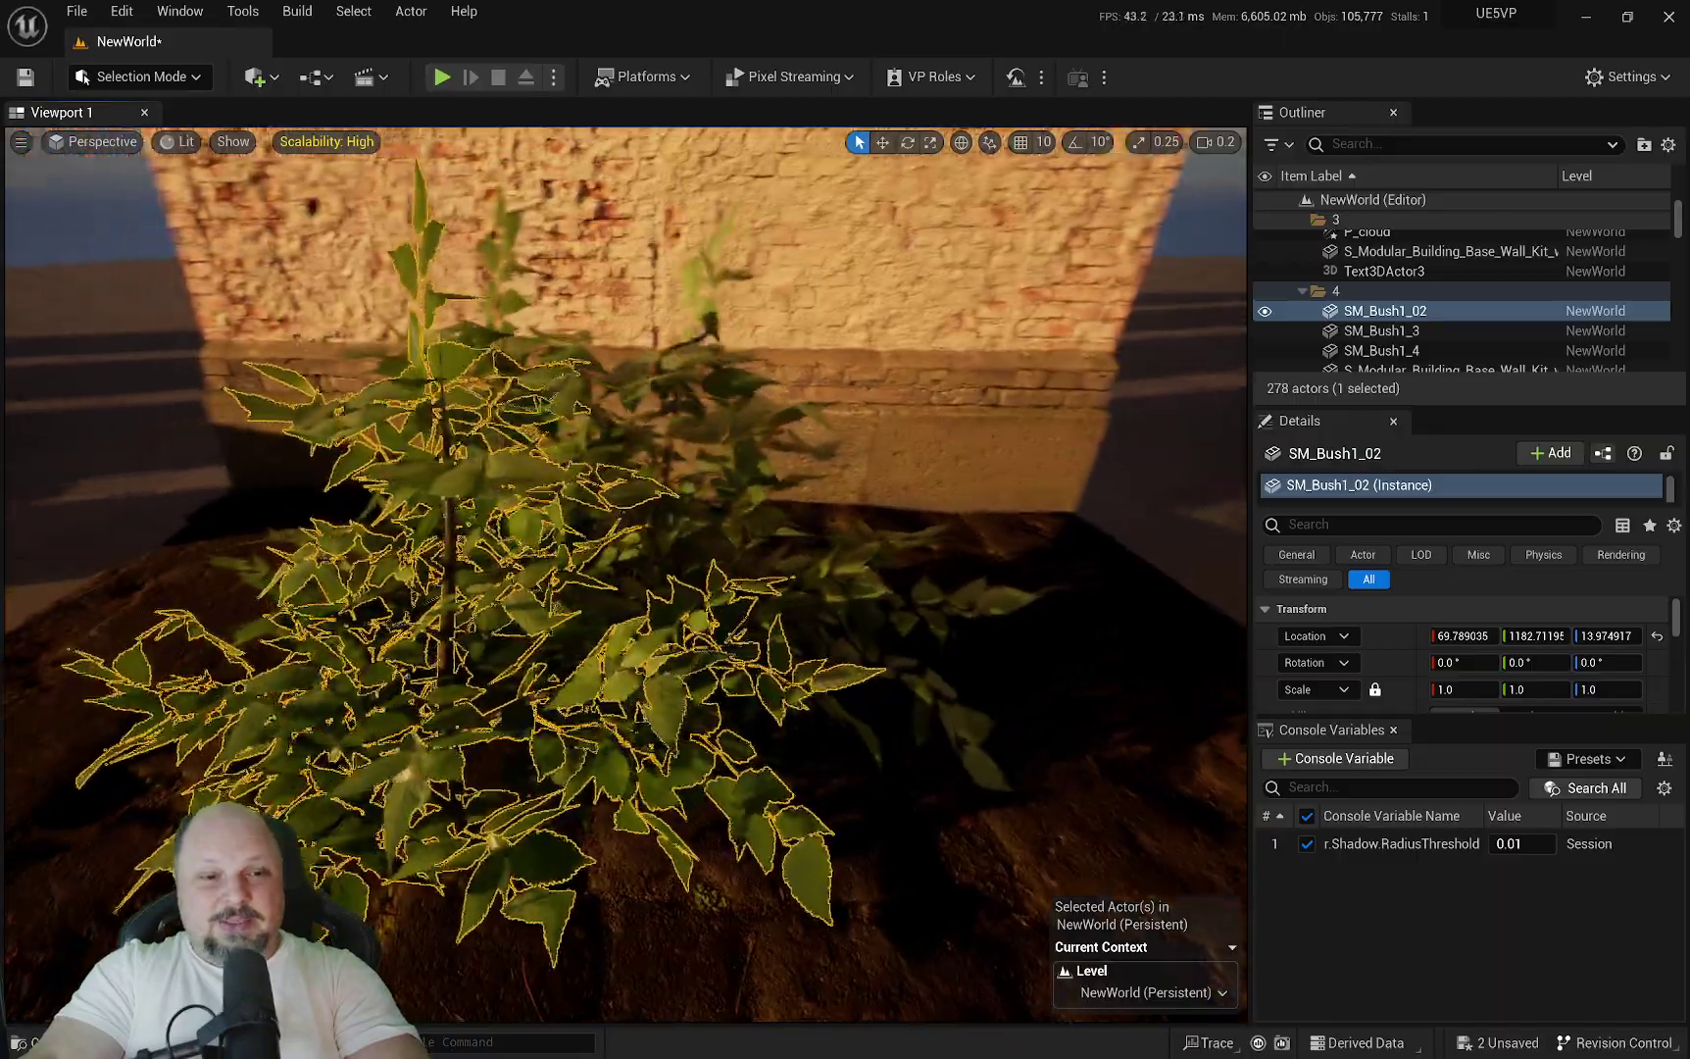
mouse_move(544, 598)
alt+mouse_down()
mouse_move(481, 594)
mouse_move(544, 598)
alt+mouse_up()
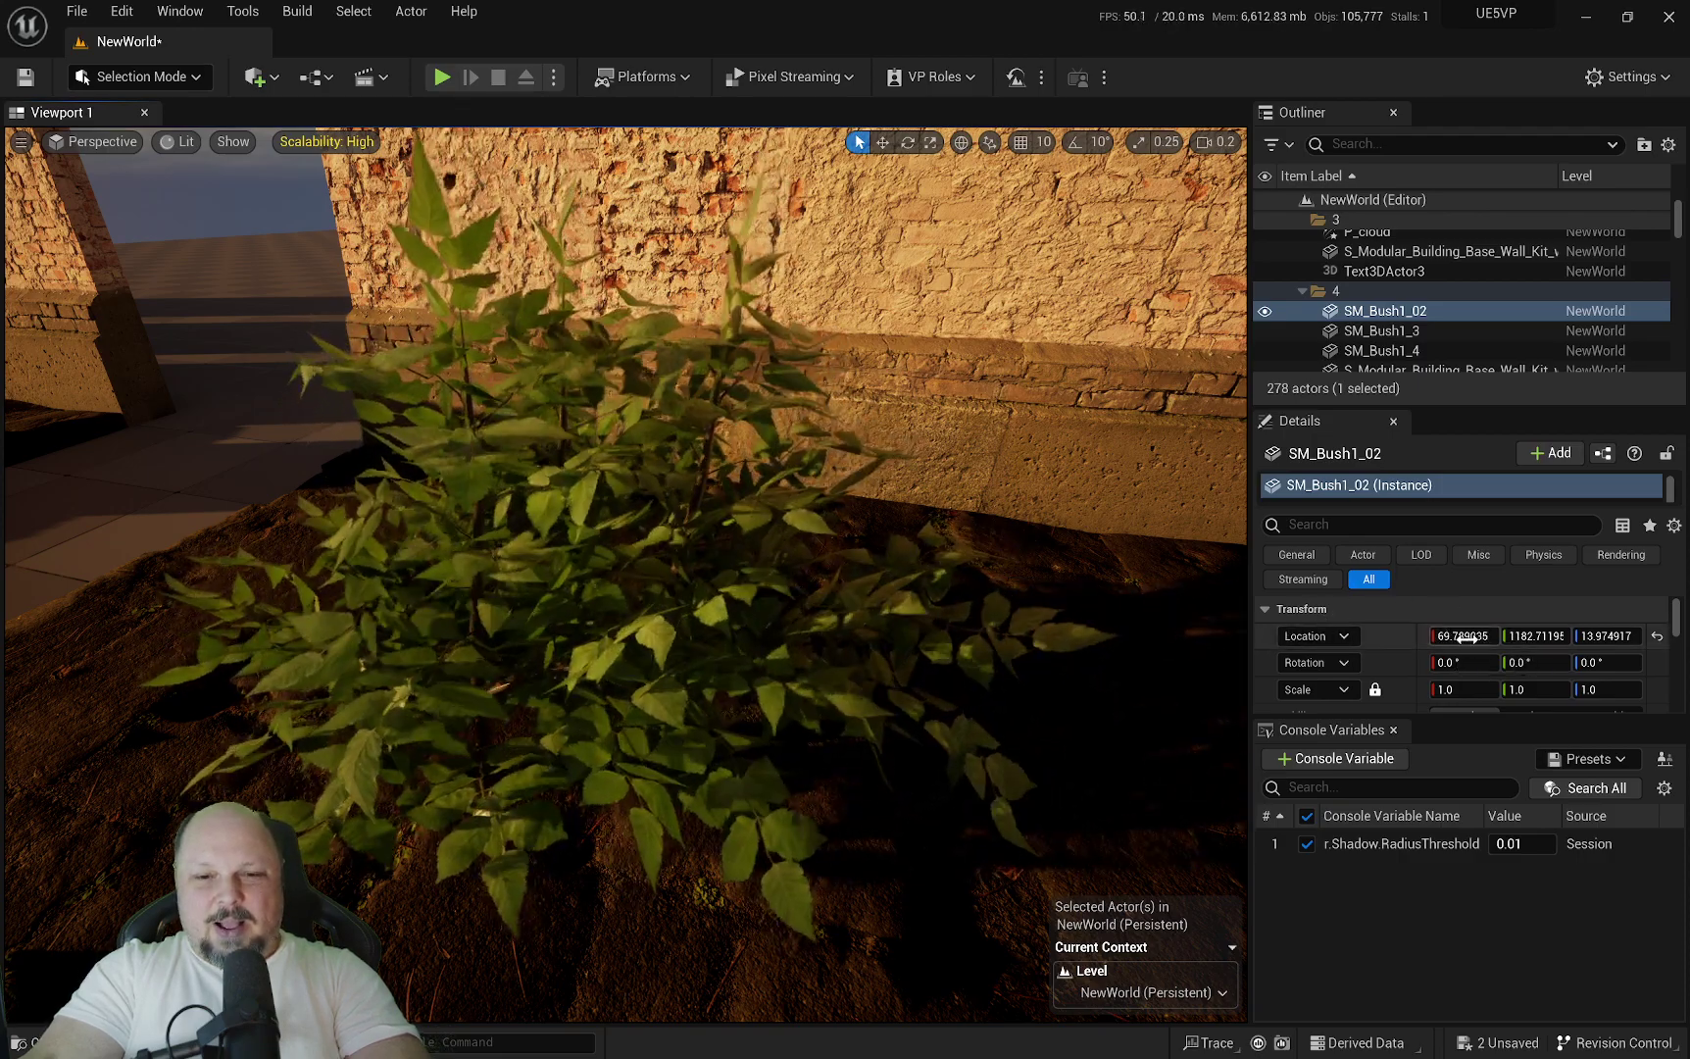
mouse_move(1475, 639)
mouse_down()
mouse_move(1515, 639)
mouse_move(1457, 639)
mouse_up()
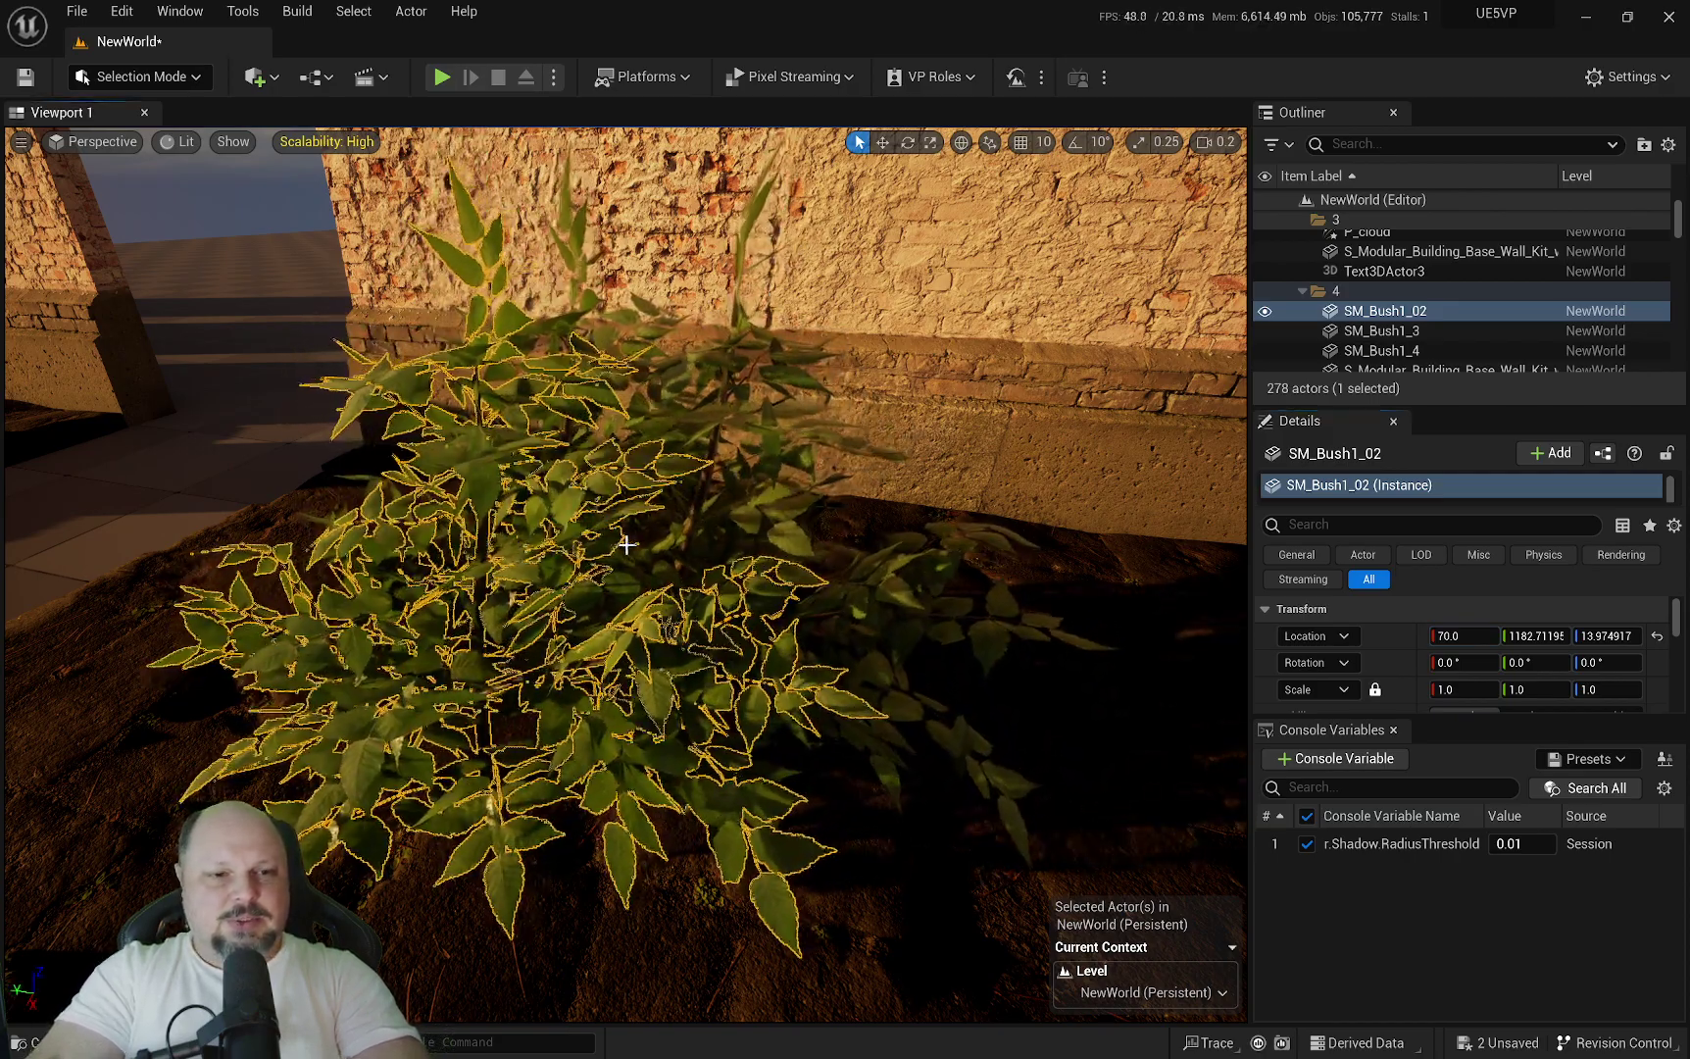
Select SM_Bush1_3 and examine its outlined leaves up close.
click(843, 612)
right_drag(782, 569, 892, 578)
key(w)
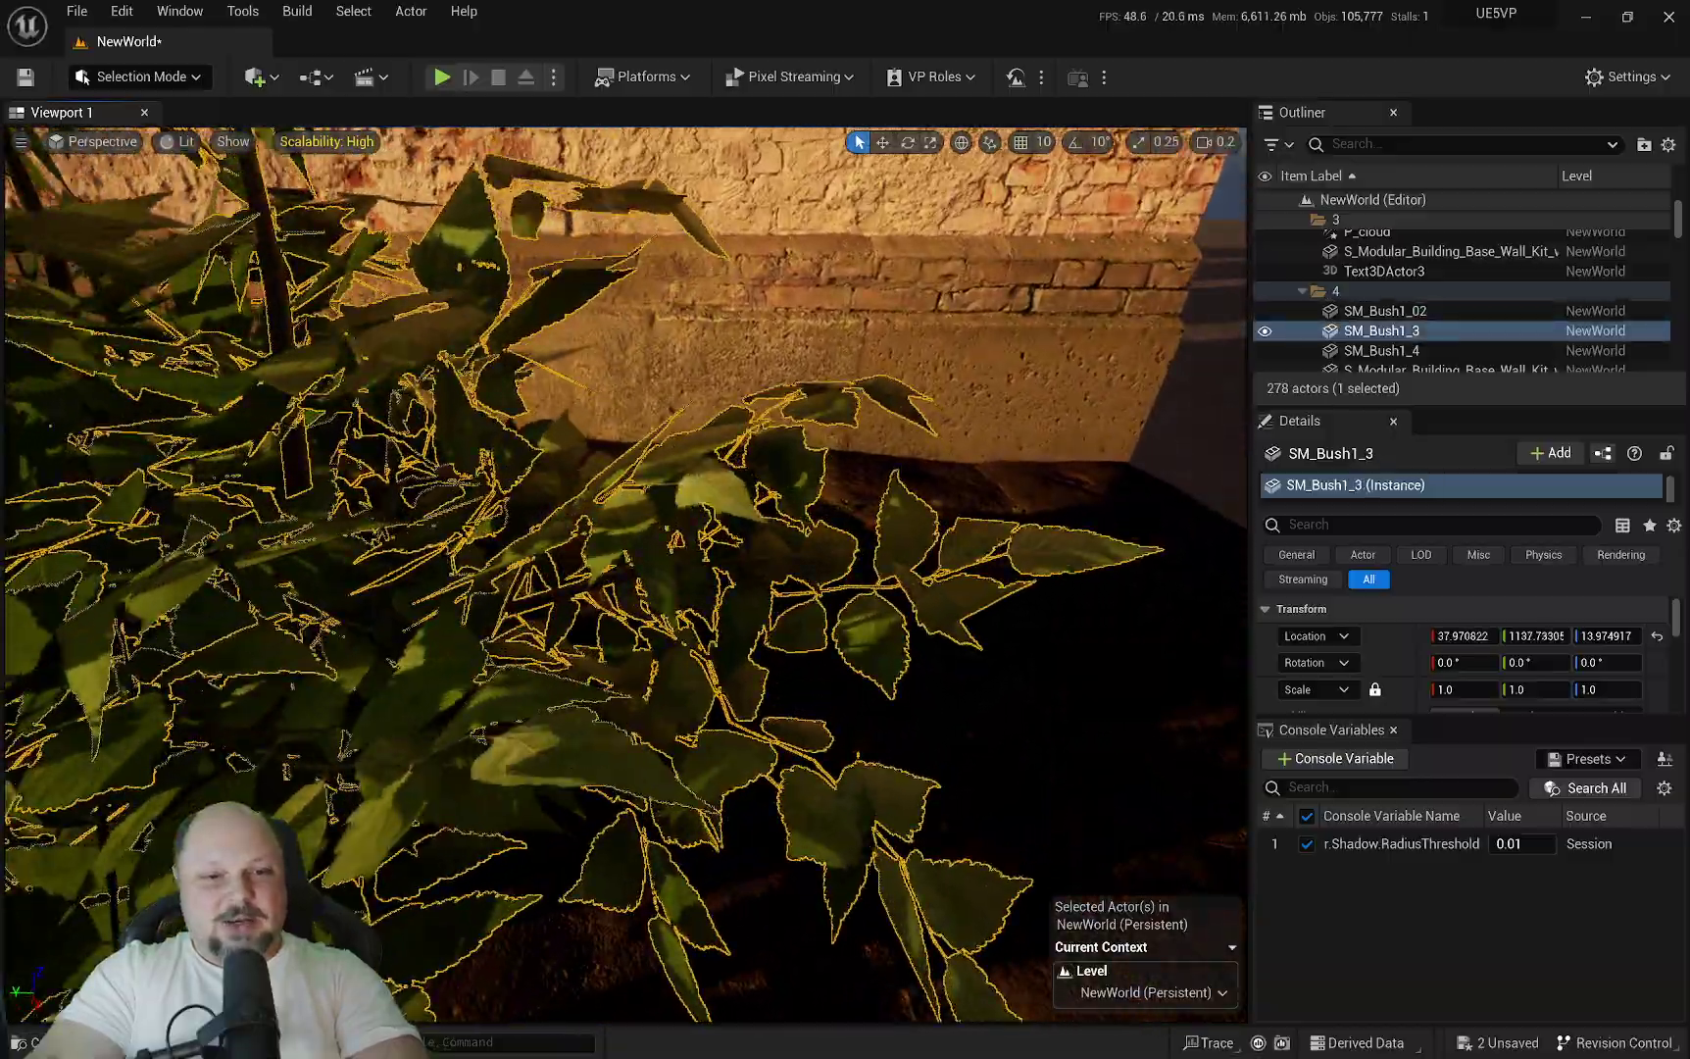
scroll(782, 569, down, 8)
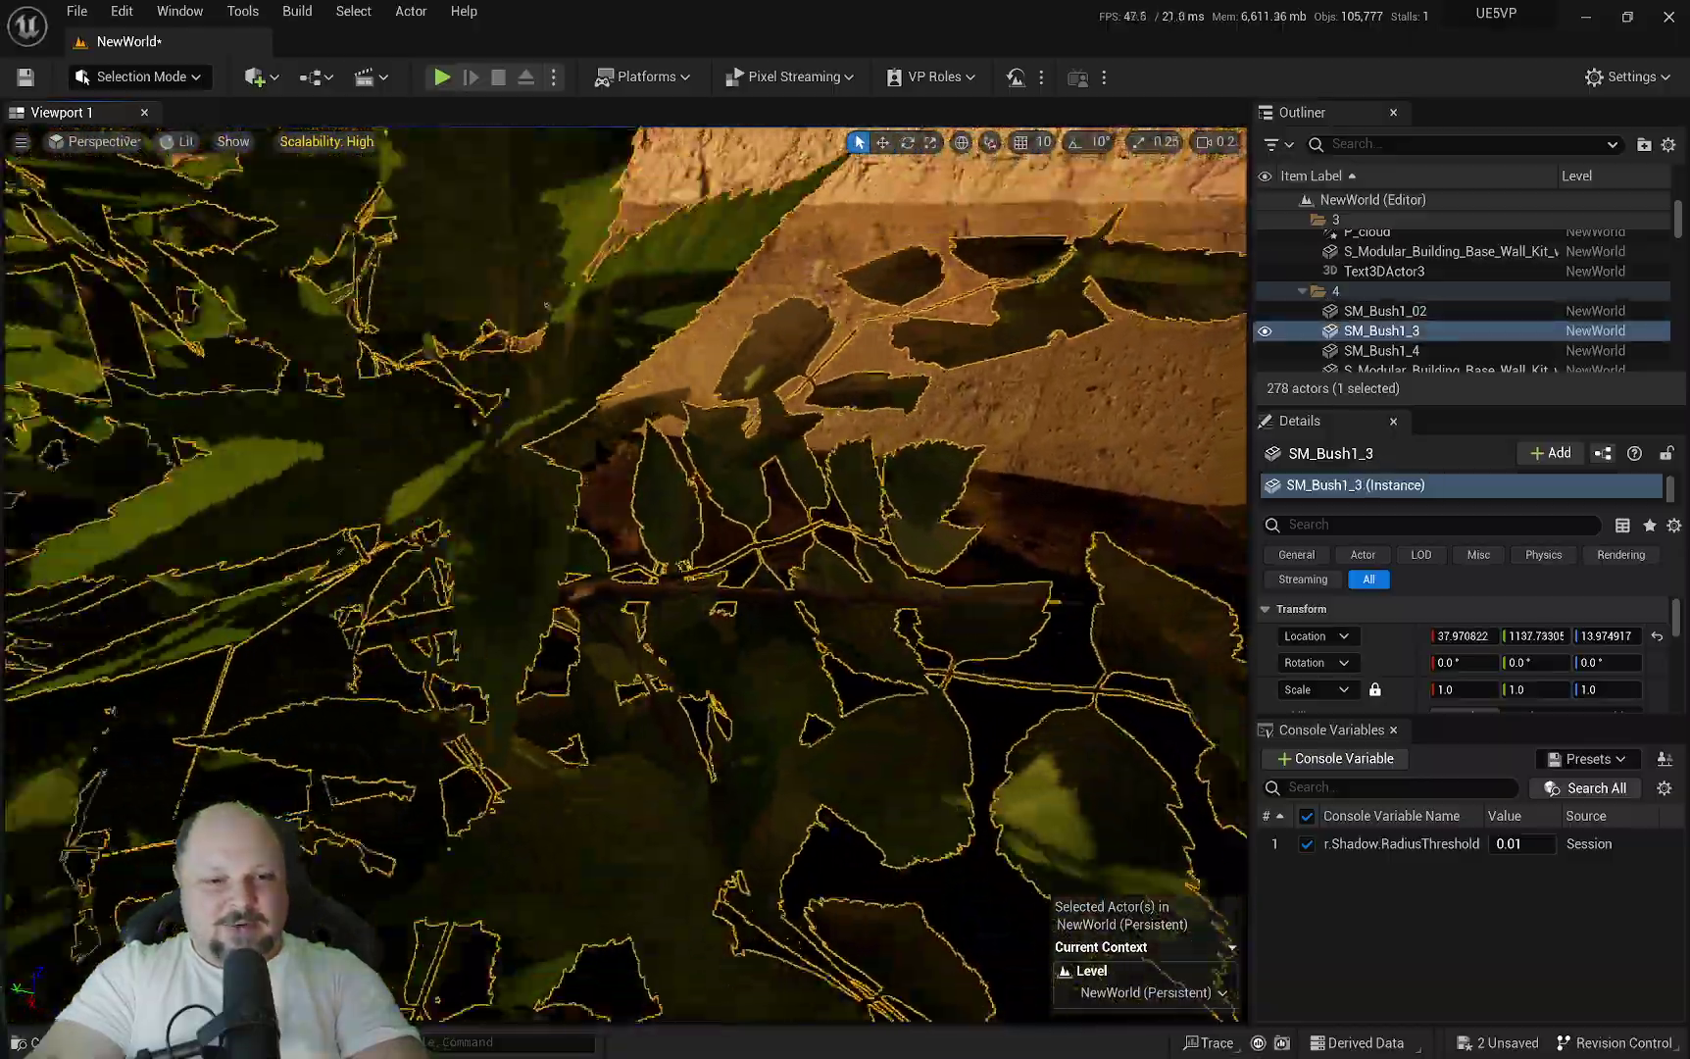
key(s)
right_drag(782, 571, 787, 566)
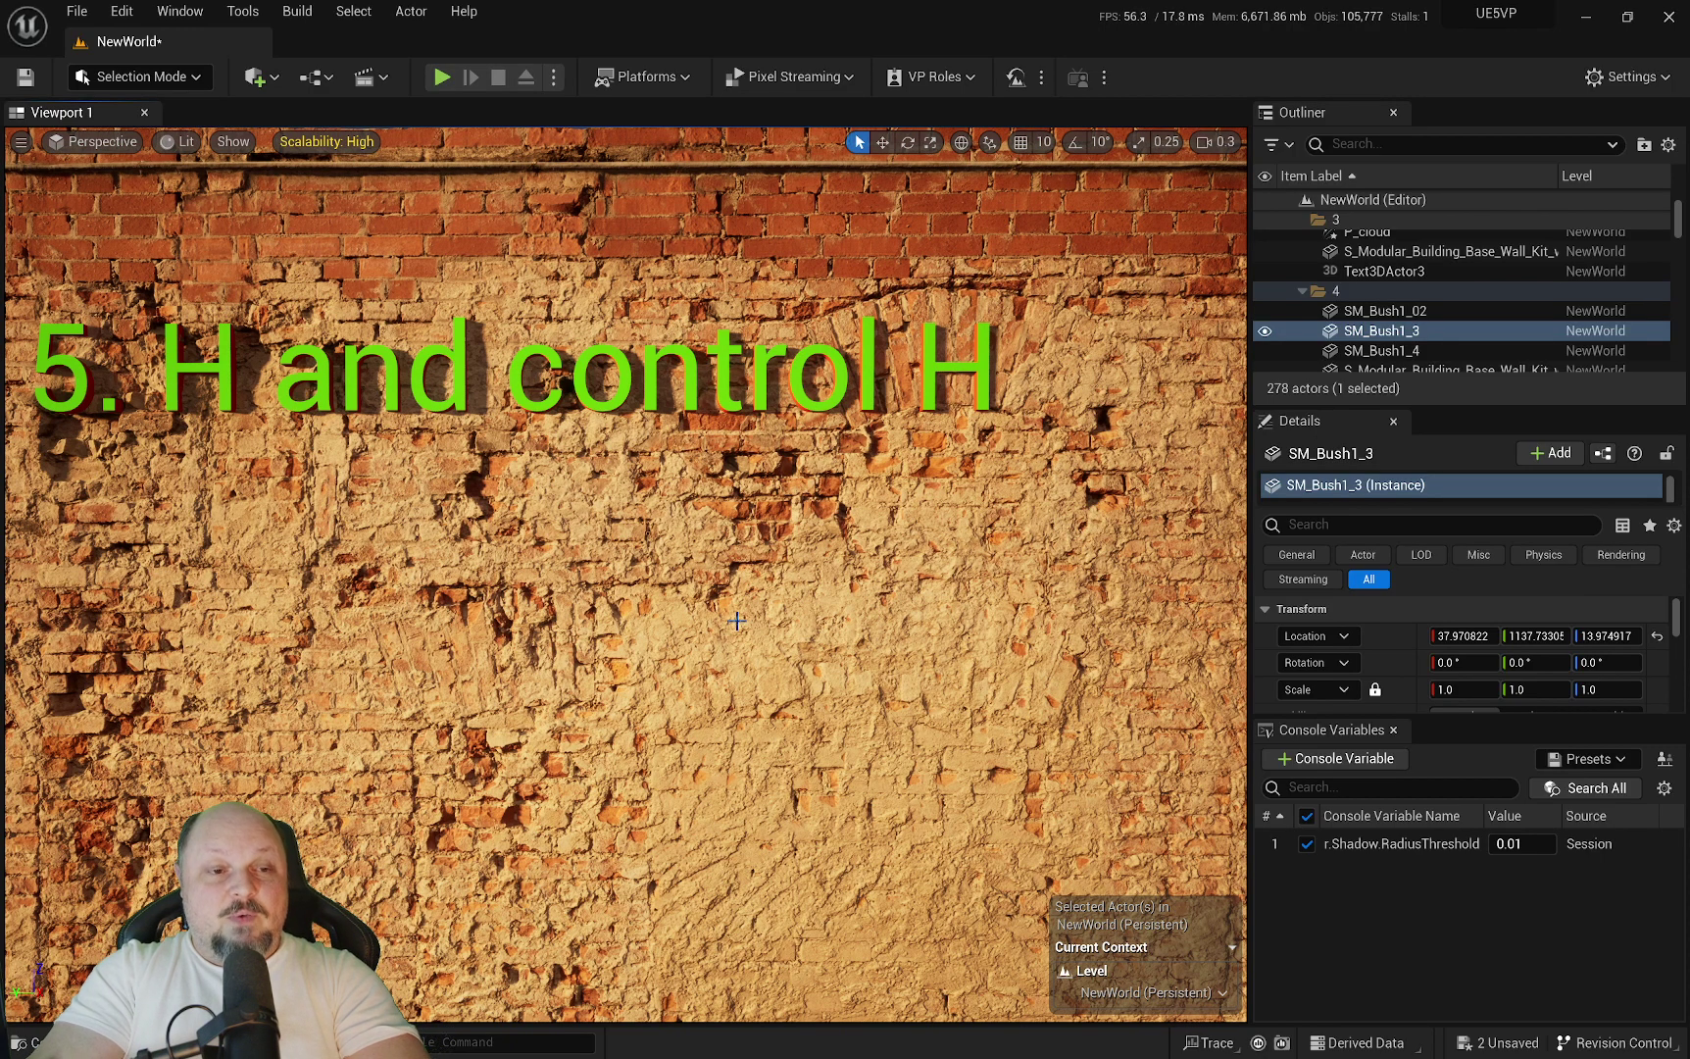
Hide the SM_Bush2_01, SM_Bush2_2 and SM_Bush2_3 bushes in front of wall 5.
right_drag(767, 592, 765, 633)
key(s)
scroll(767, 592, up, 4)
key(q)
key(q)
key(w)
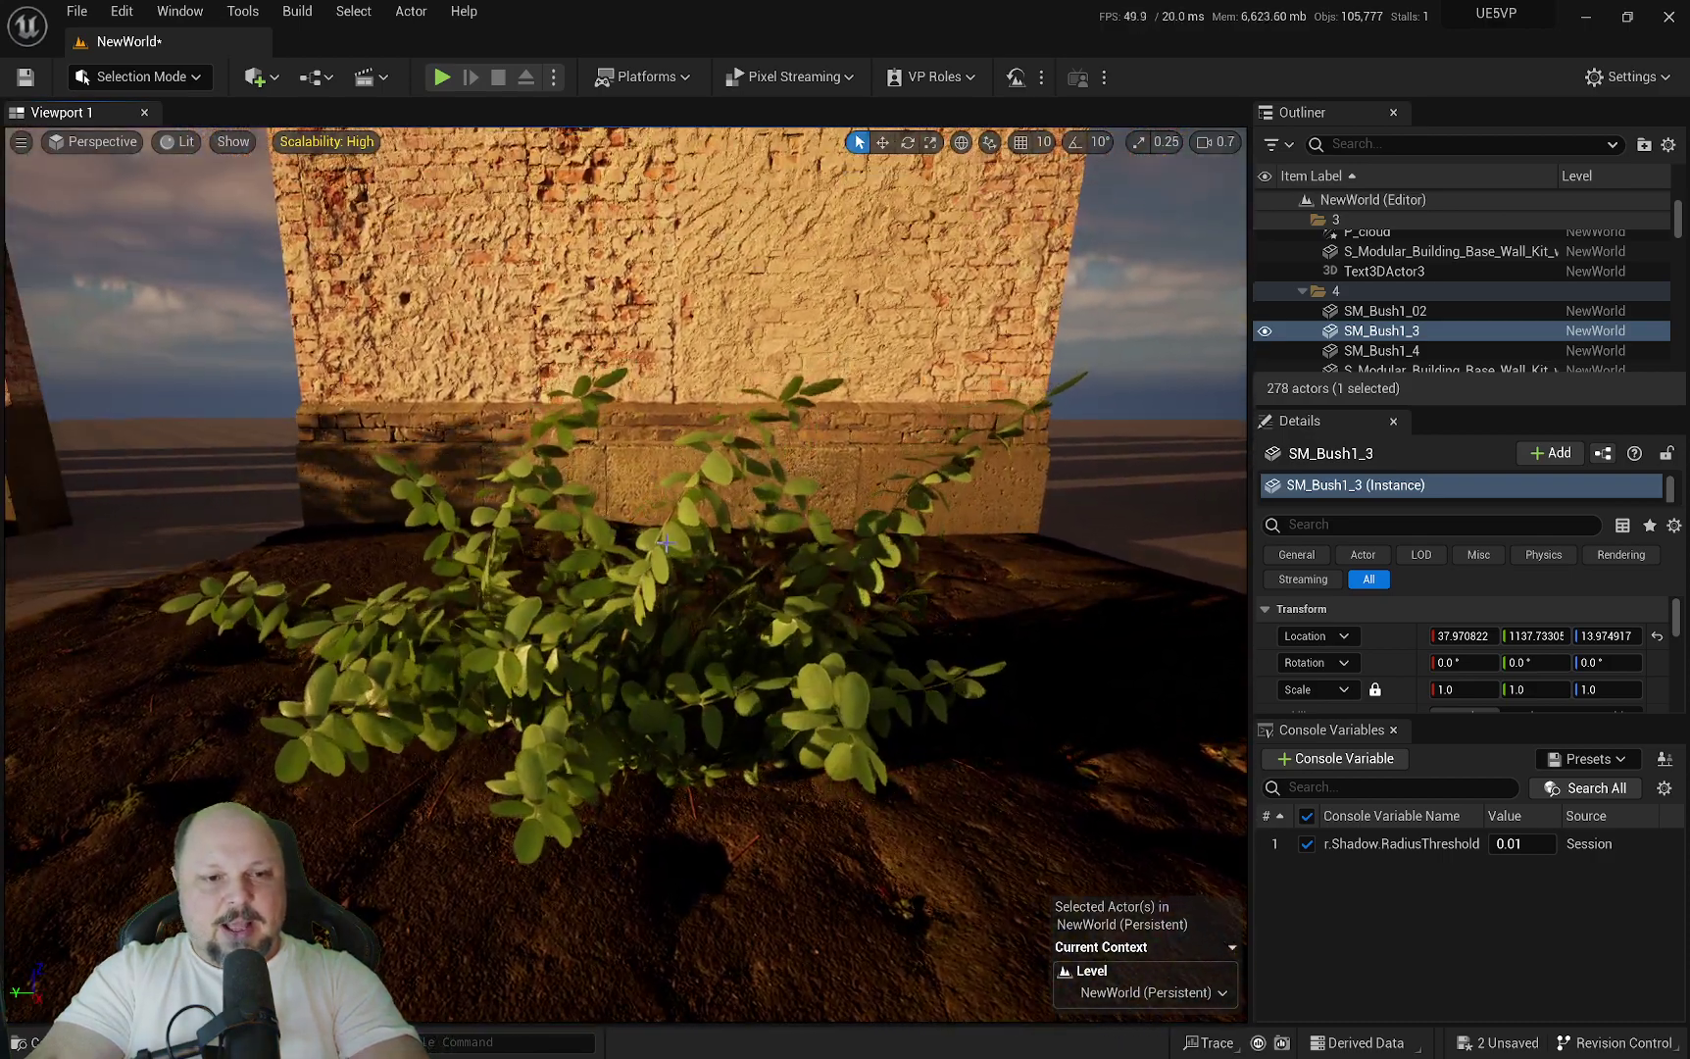
key(h)
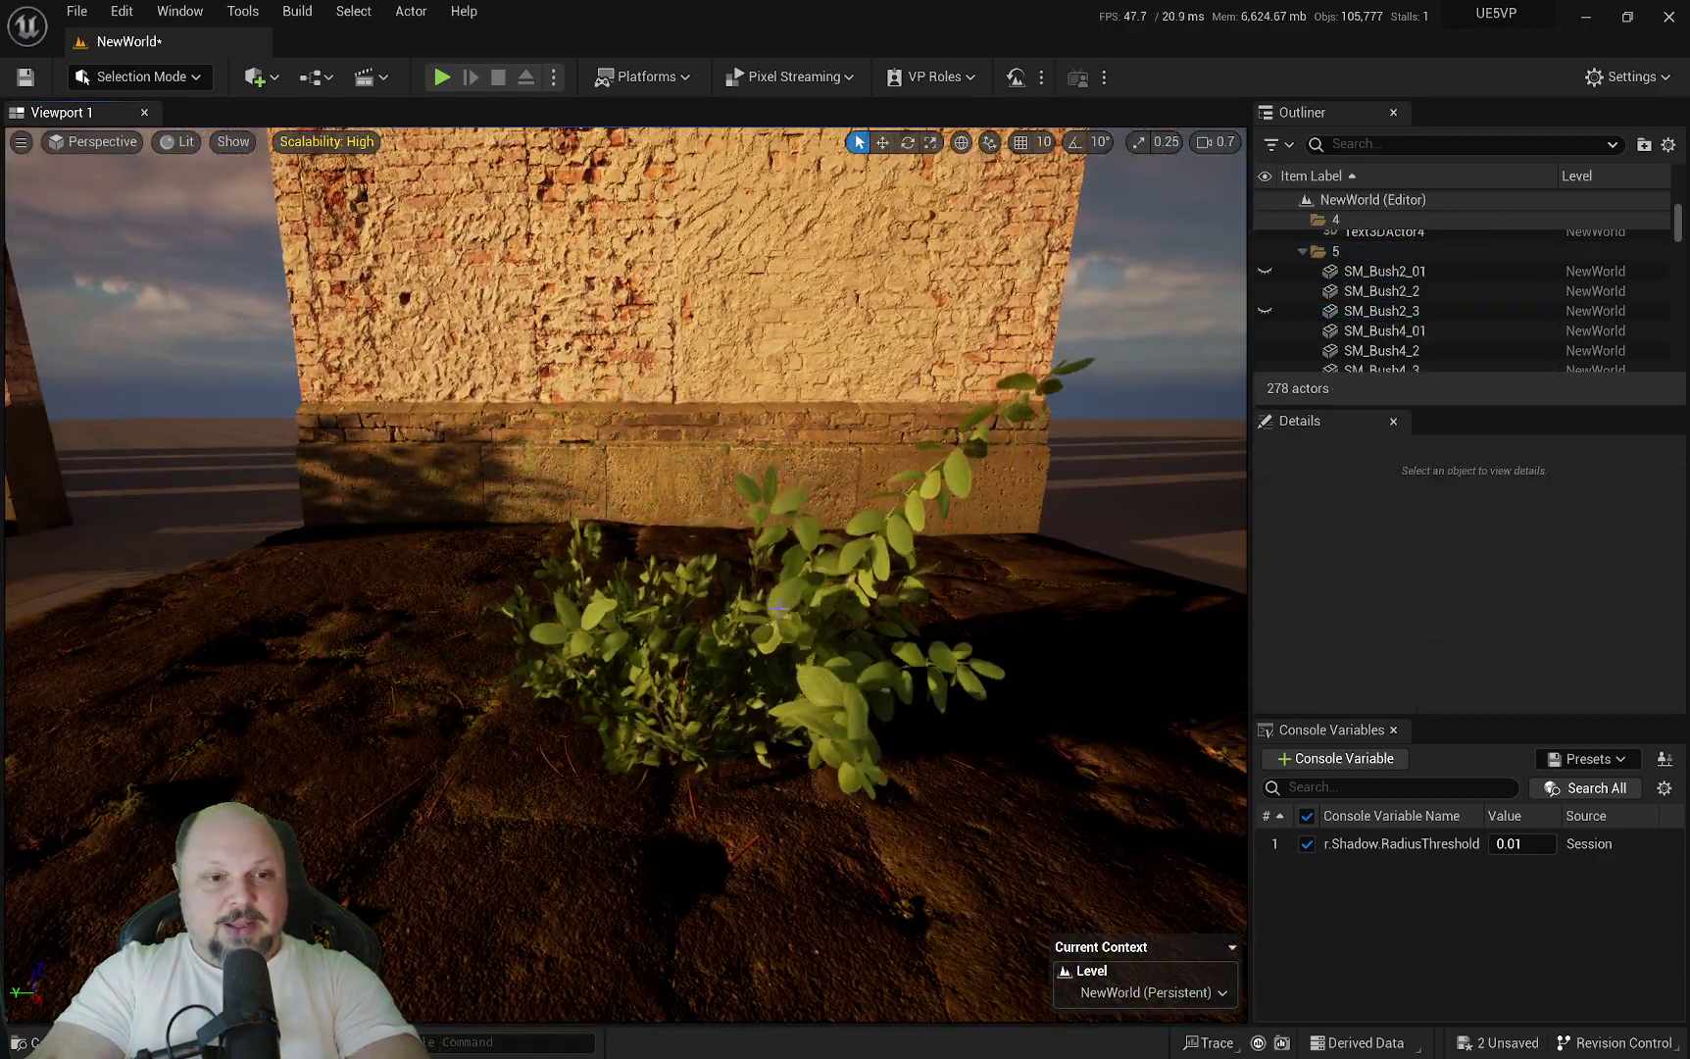
click(757, 608)
key(h)
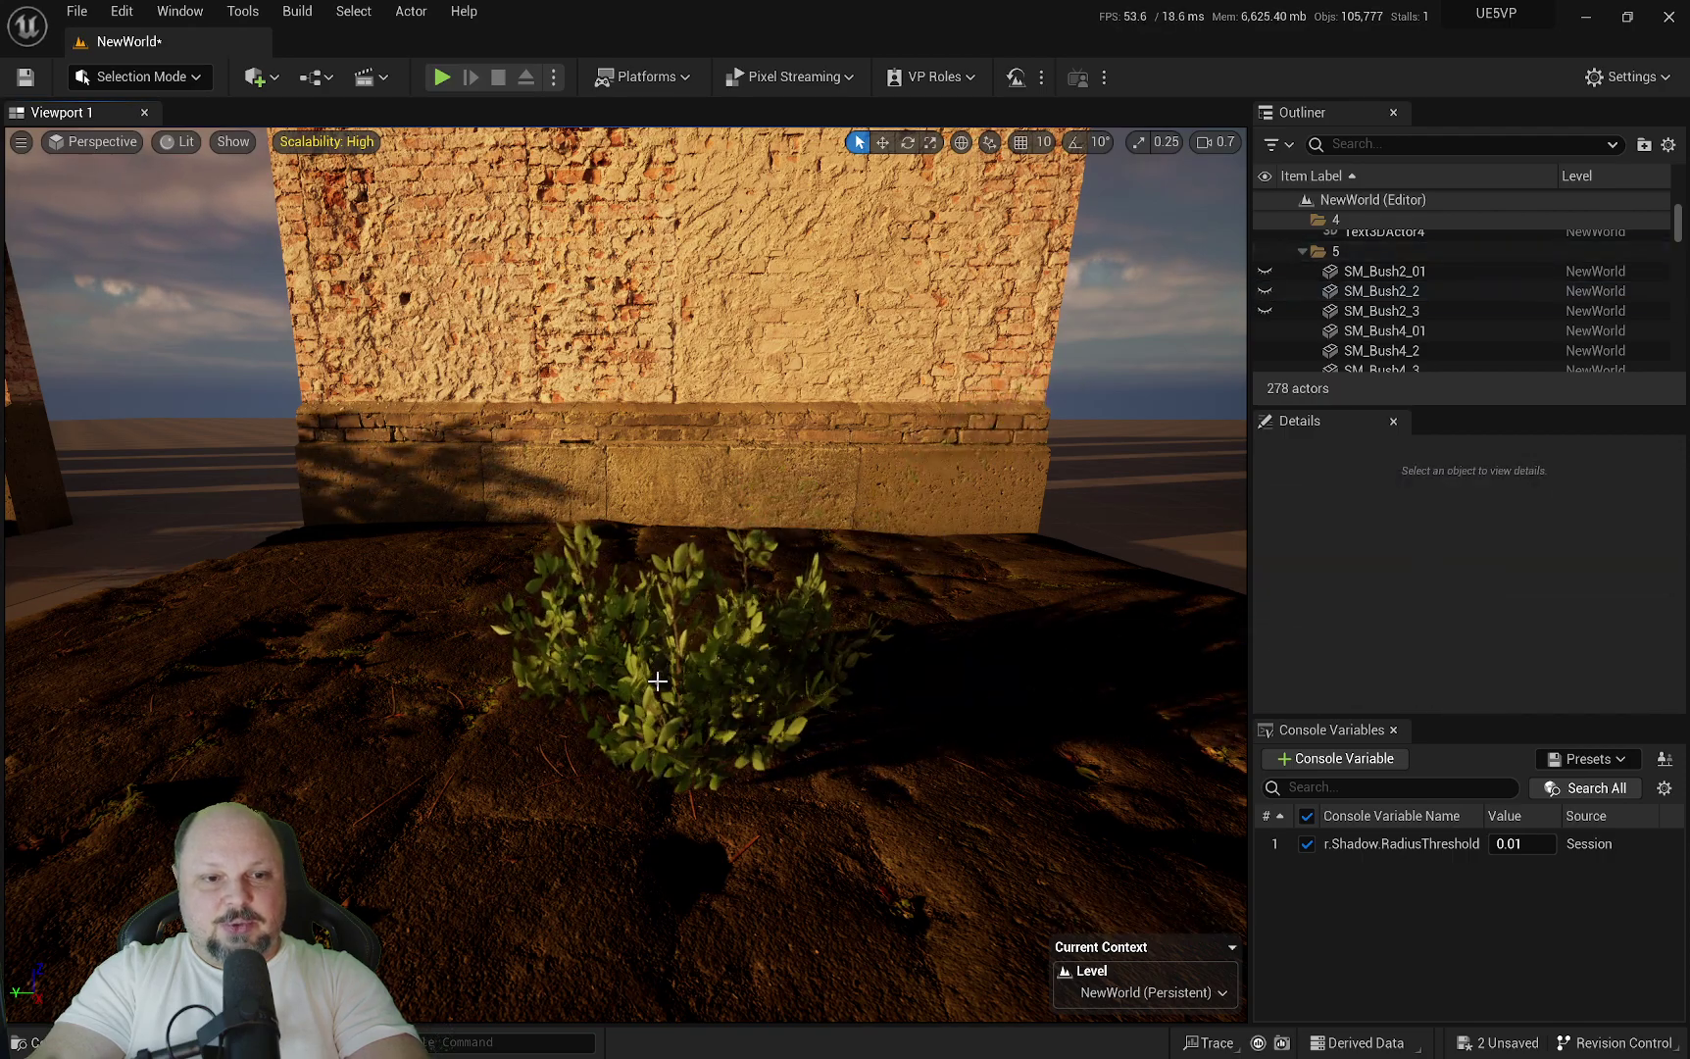
Select the SM_Bush4_01 bush in front of wall 5 and move it to about X 97, Y 353.
click(709, 726)
right_drag(564, 765, 619, 764)
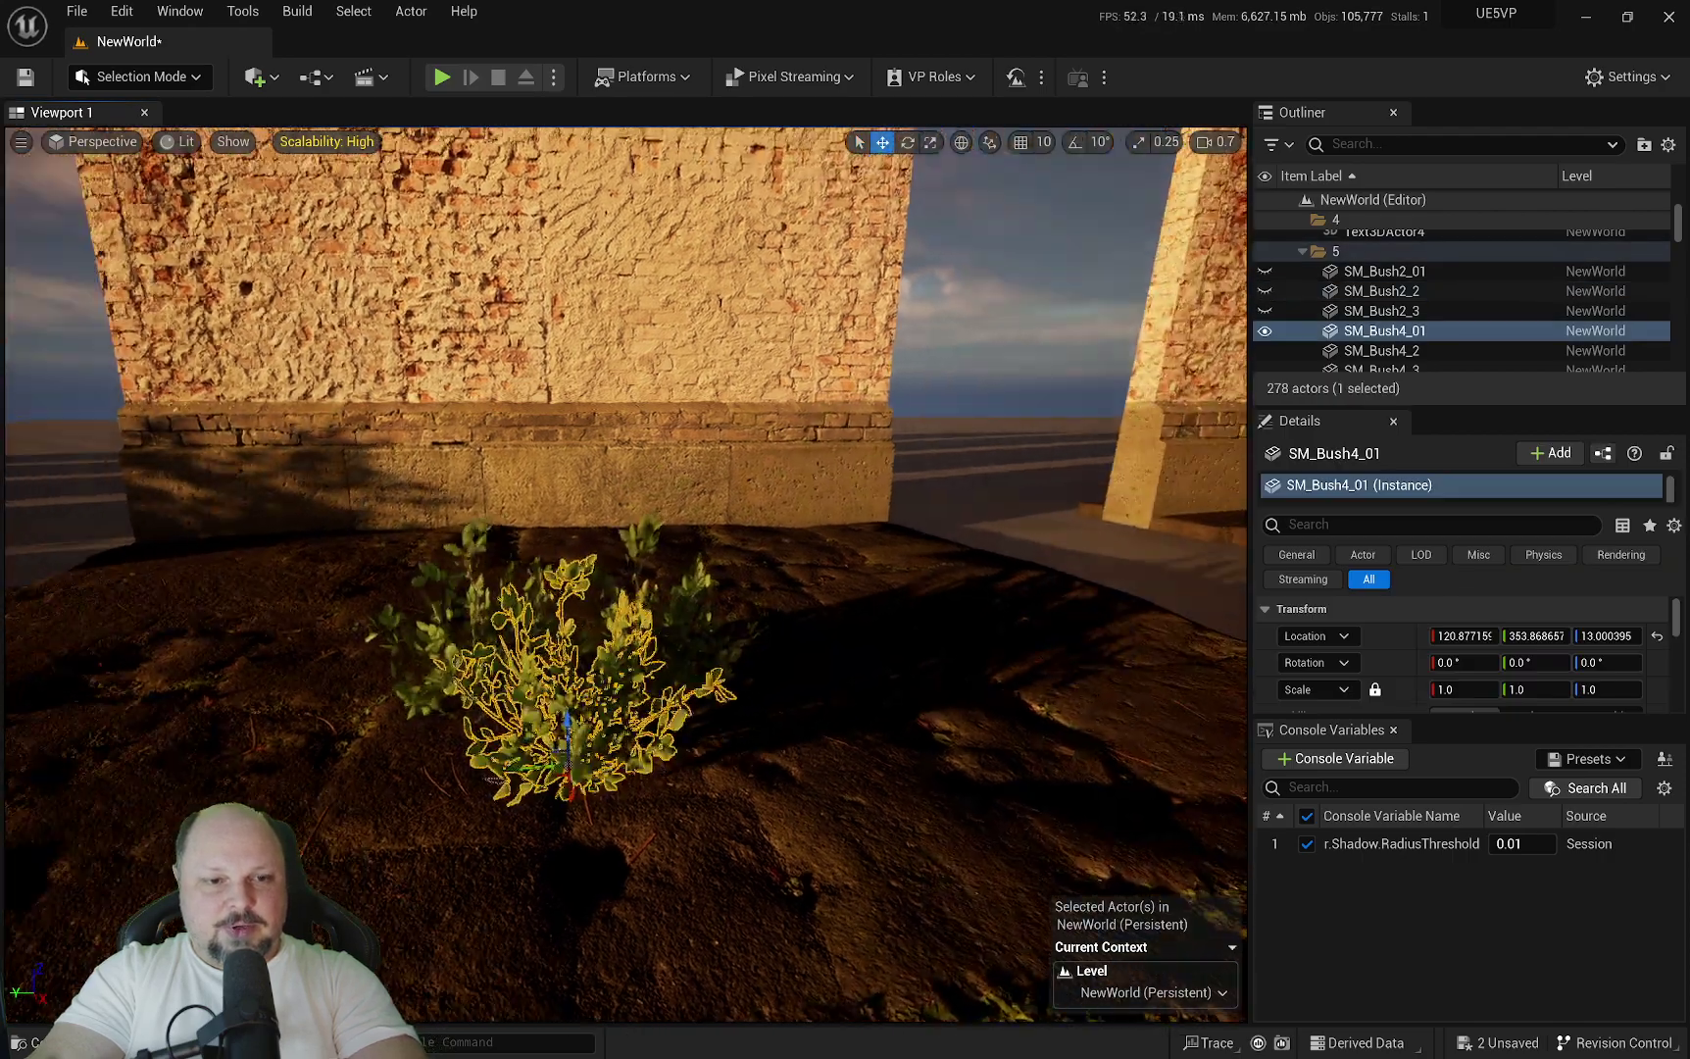
drag(567, 775, 455, 725)
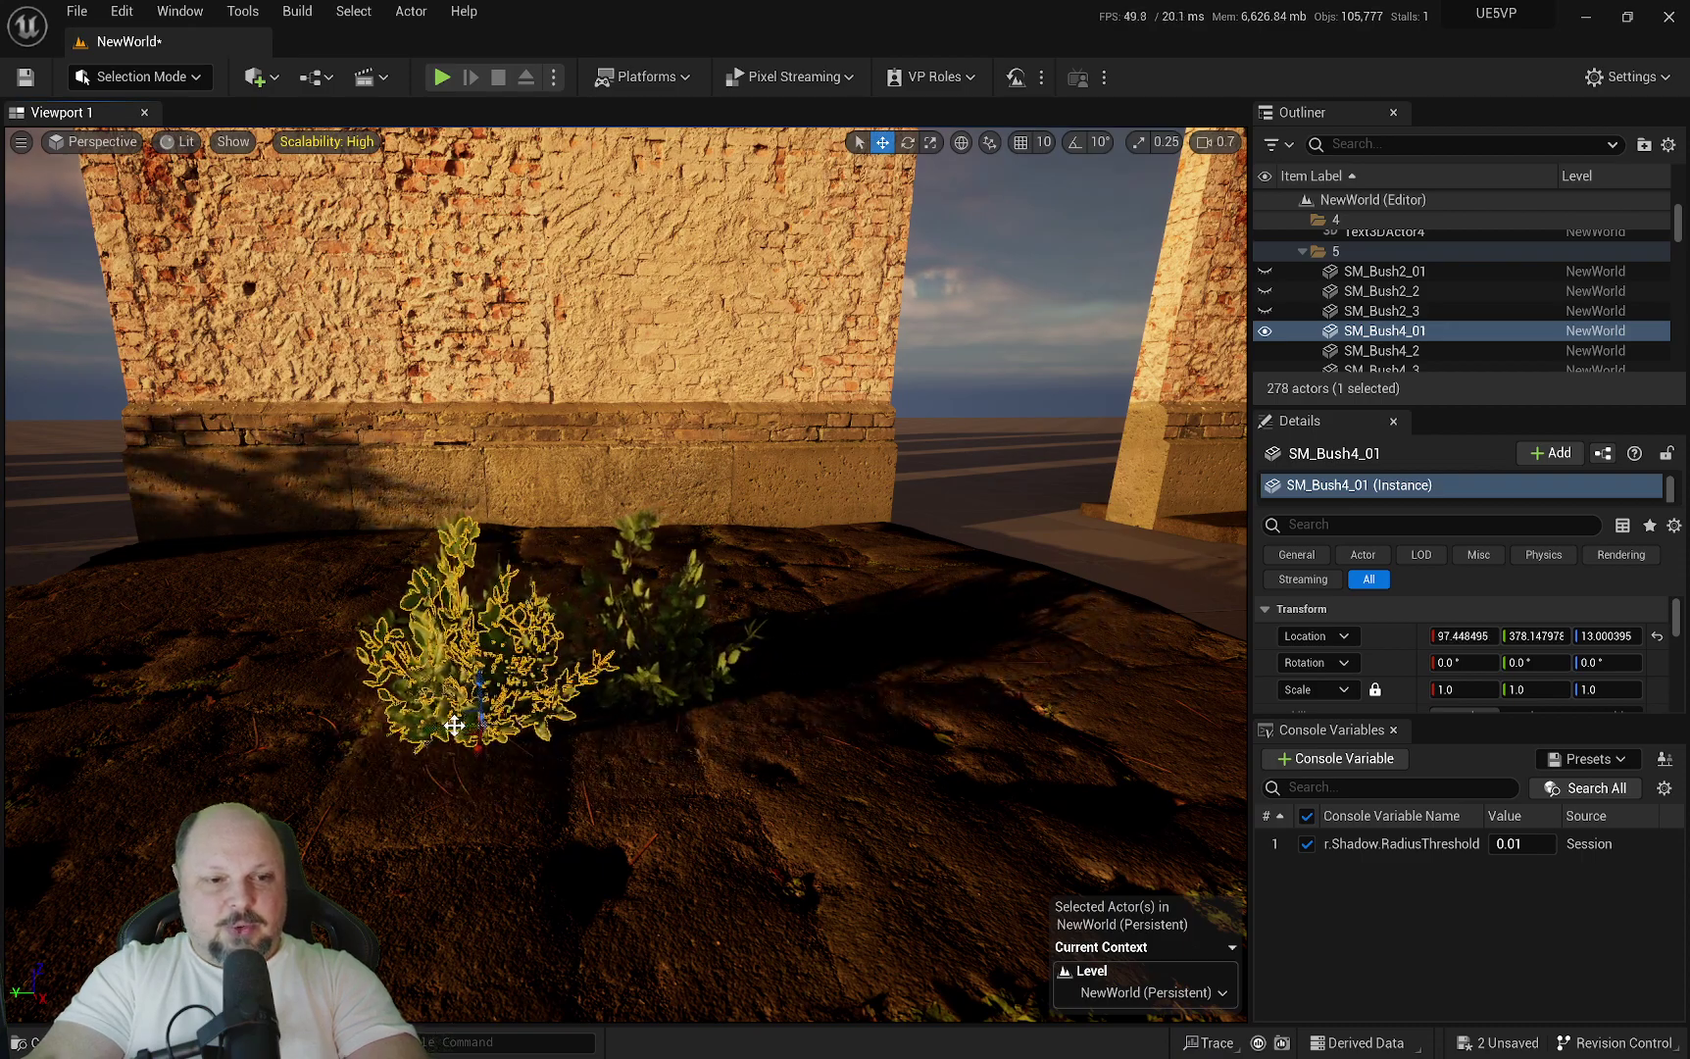
Unhide the hidden SM_Bush2 bushes in front of wall 5 and return to select mode.
key(s)
right_drag(772, 669, 747, 702)
scroll(772, 670, down, 1)
key(w)
right_drag(880, 561, 875, 557)
key(q)
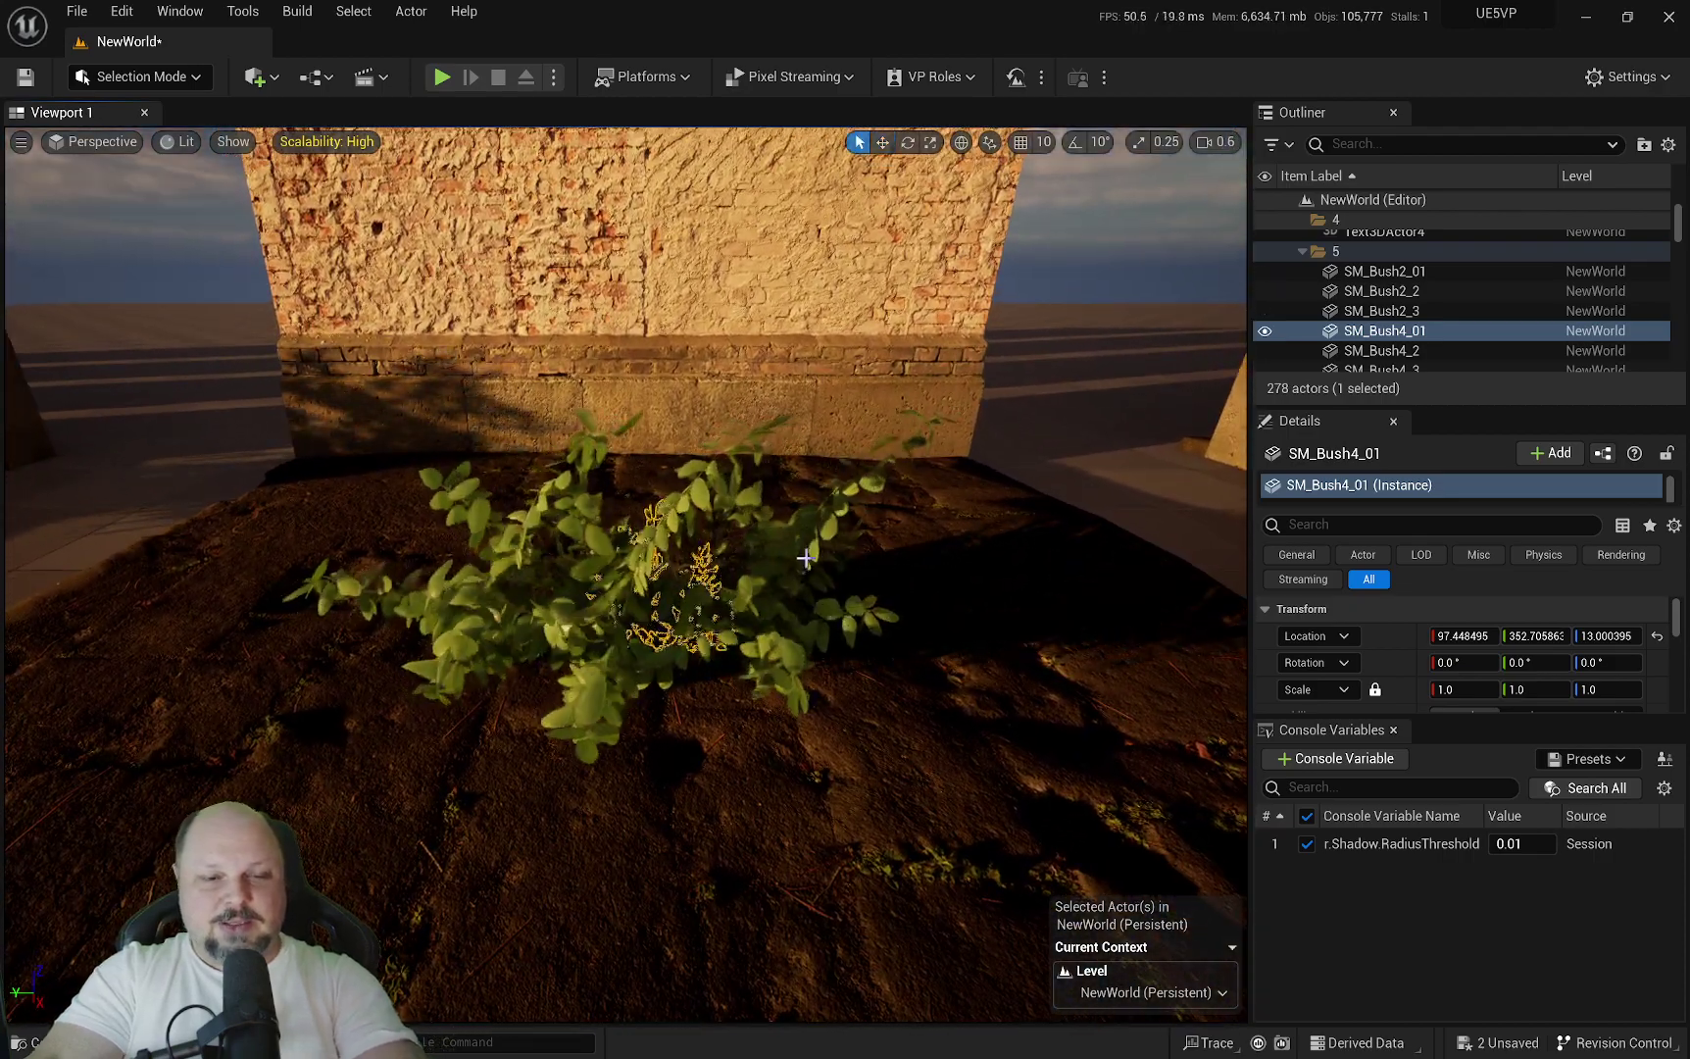
Hide the ground patch under the bushes, the brick wall behind them and the large tiled floor.
click(947, 559)
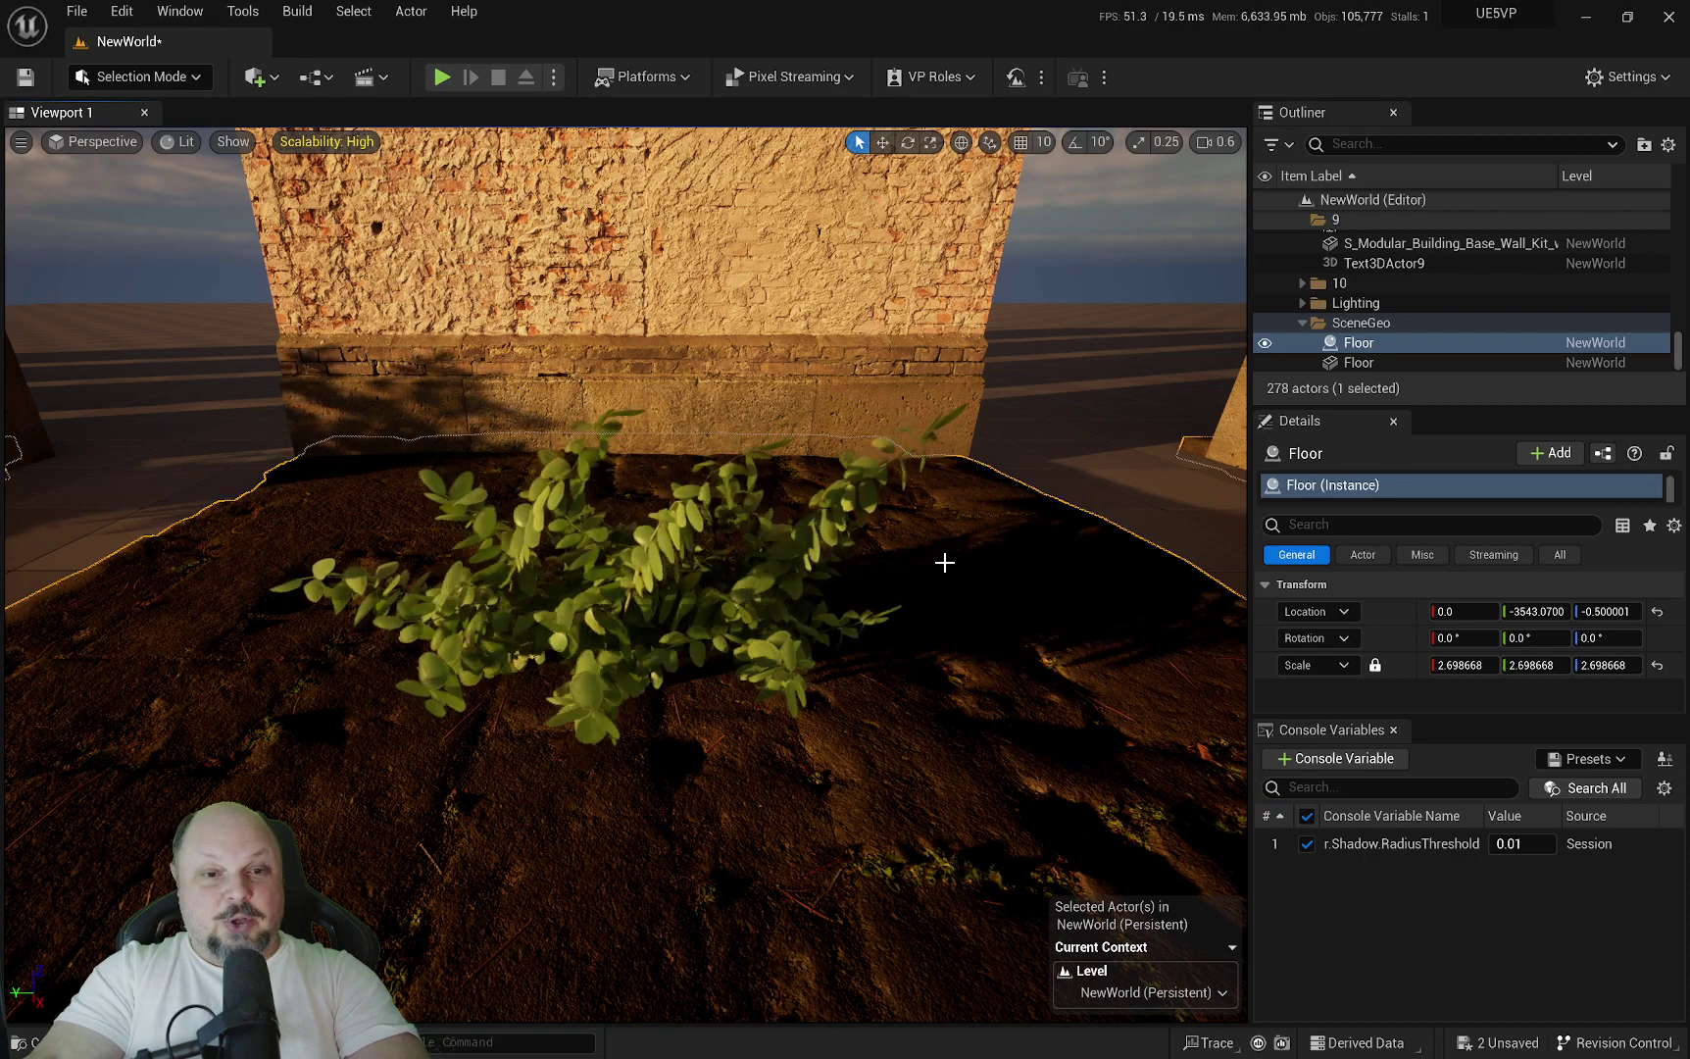
key(h)
click(862, 373)
key(h)
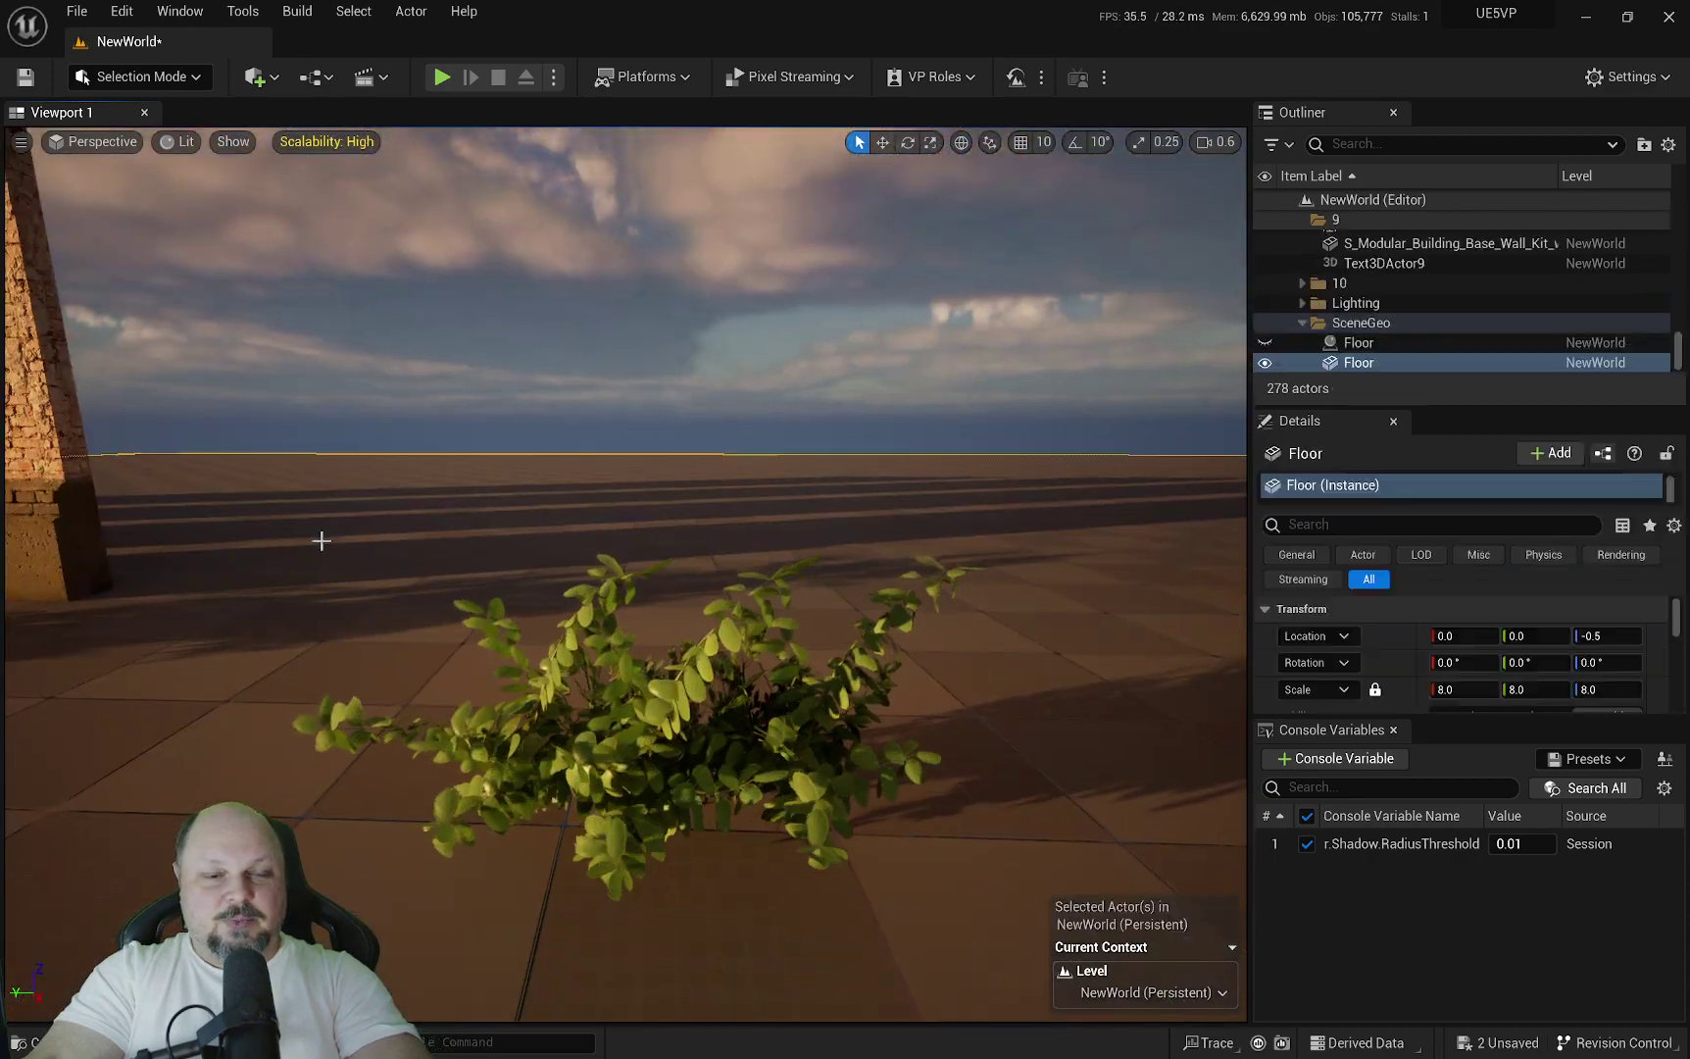
click(321, 540)
key(h)
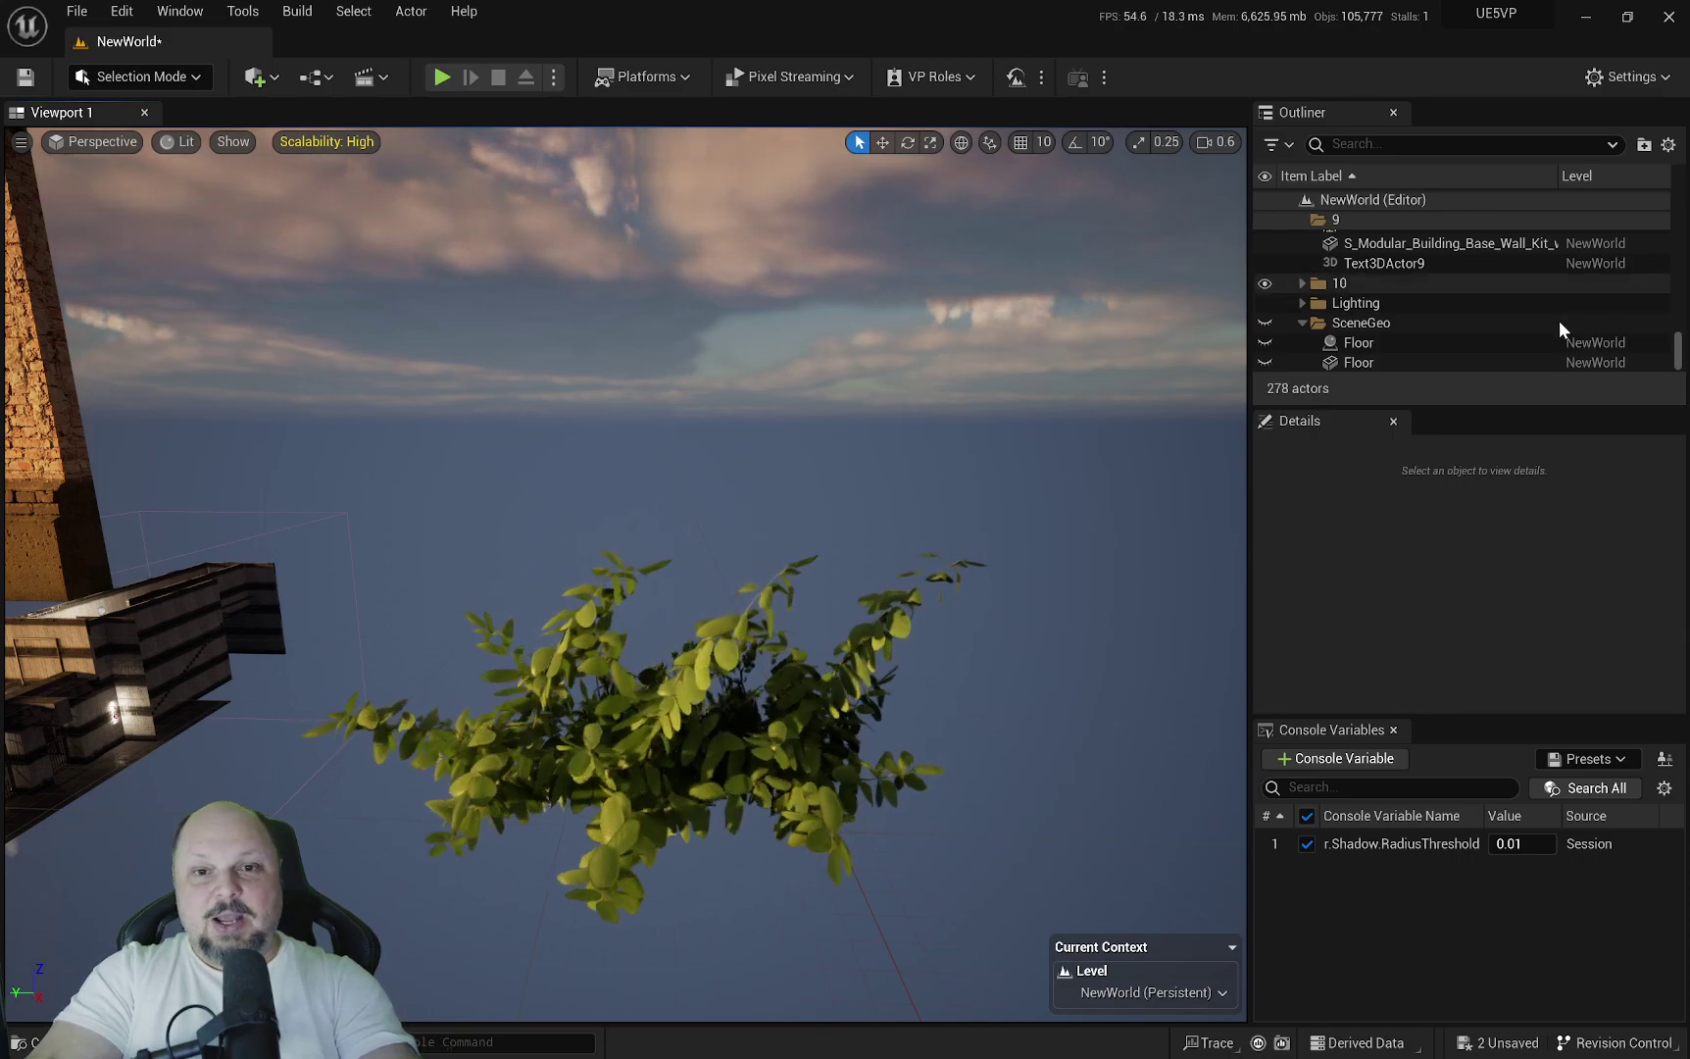
Unhide all hidden actors in the level.
scroll(1549, 304, up, 5)
scroll(1374, 335, down, 2)
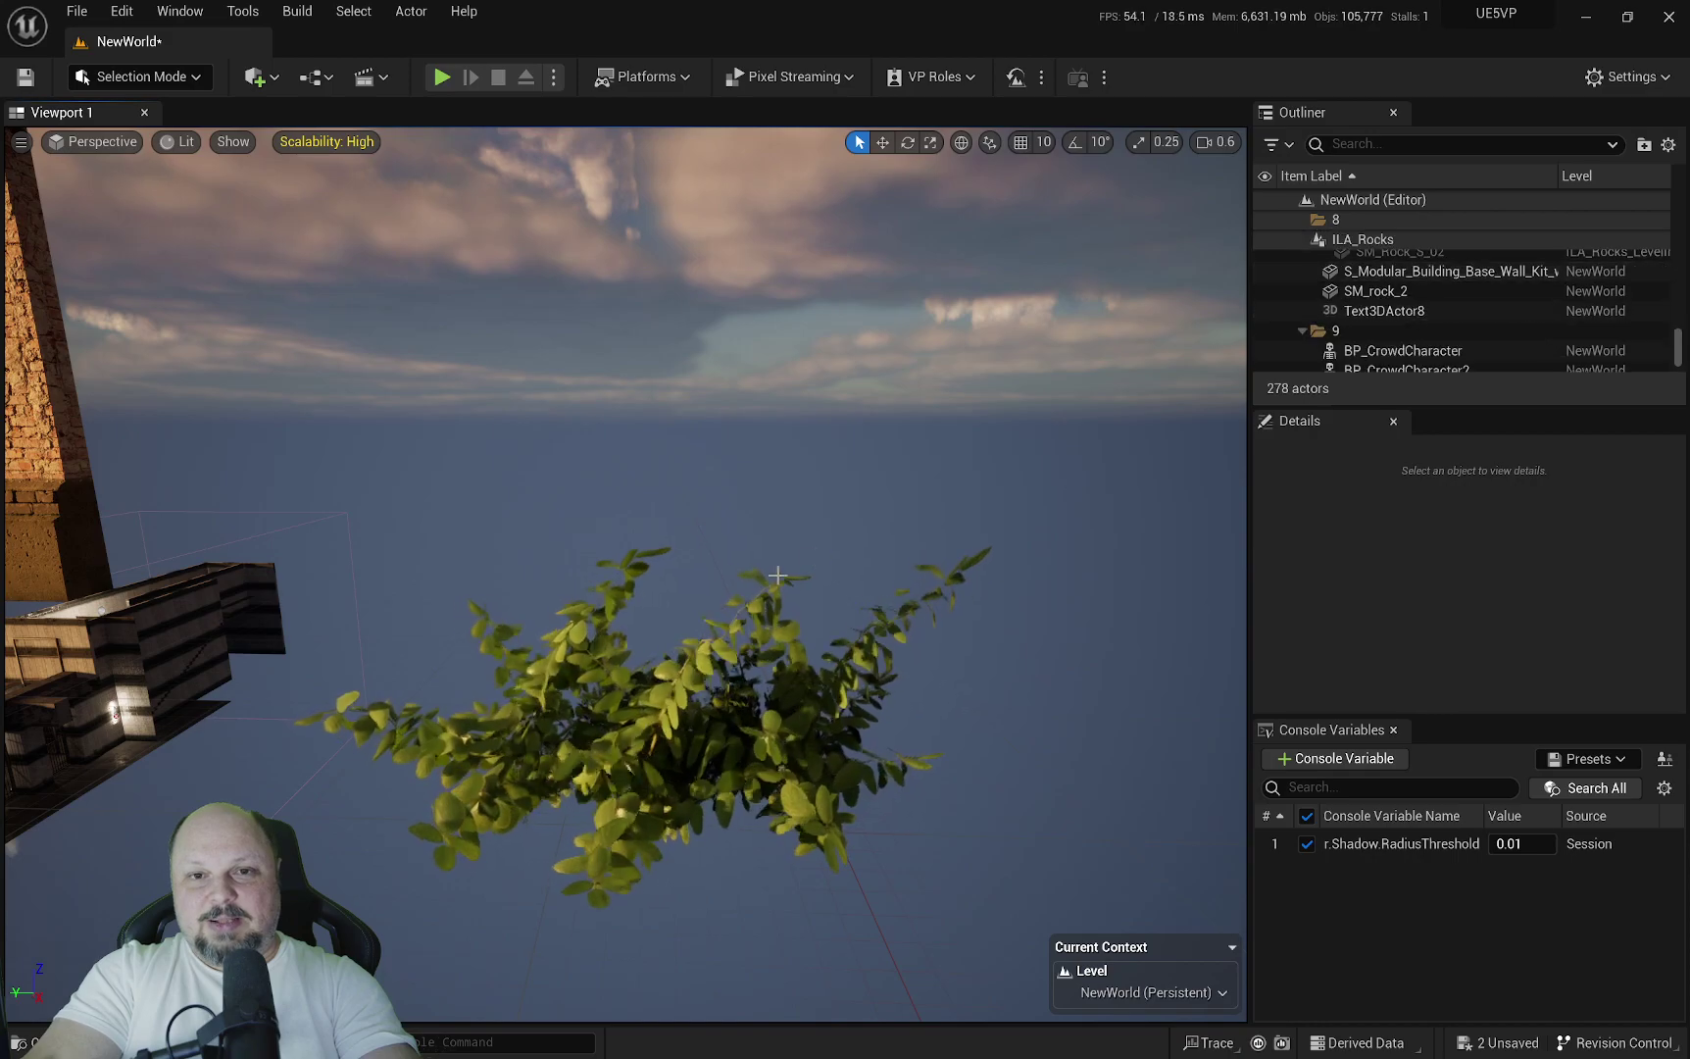
right_drag(708, 556, 713, 530)
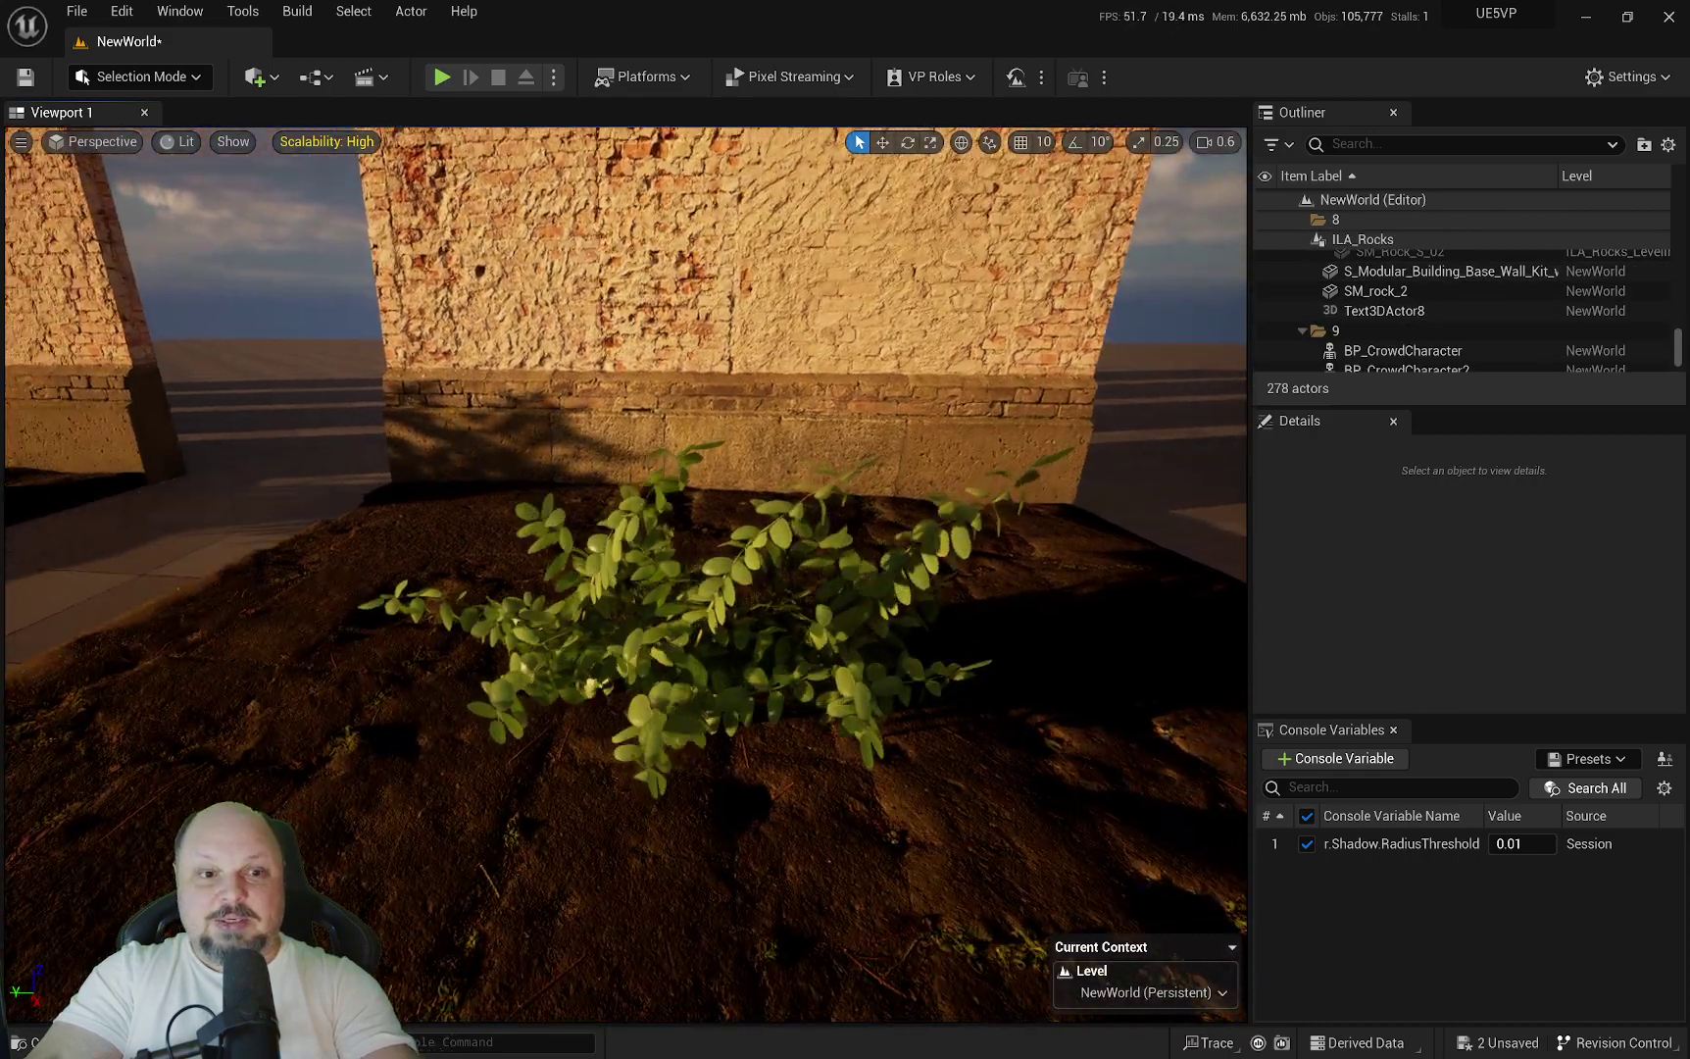
Go to the Marquee Select wall and frame the stack of cubes in front of it.
mouse_move(831, 459)
right_down()
mouse_move(840, 422)
mouse_move(839, 481)
right_up()
key(s)
key(w)
scroll(830, 458, down, 3)
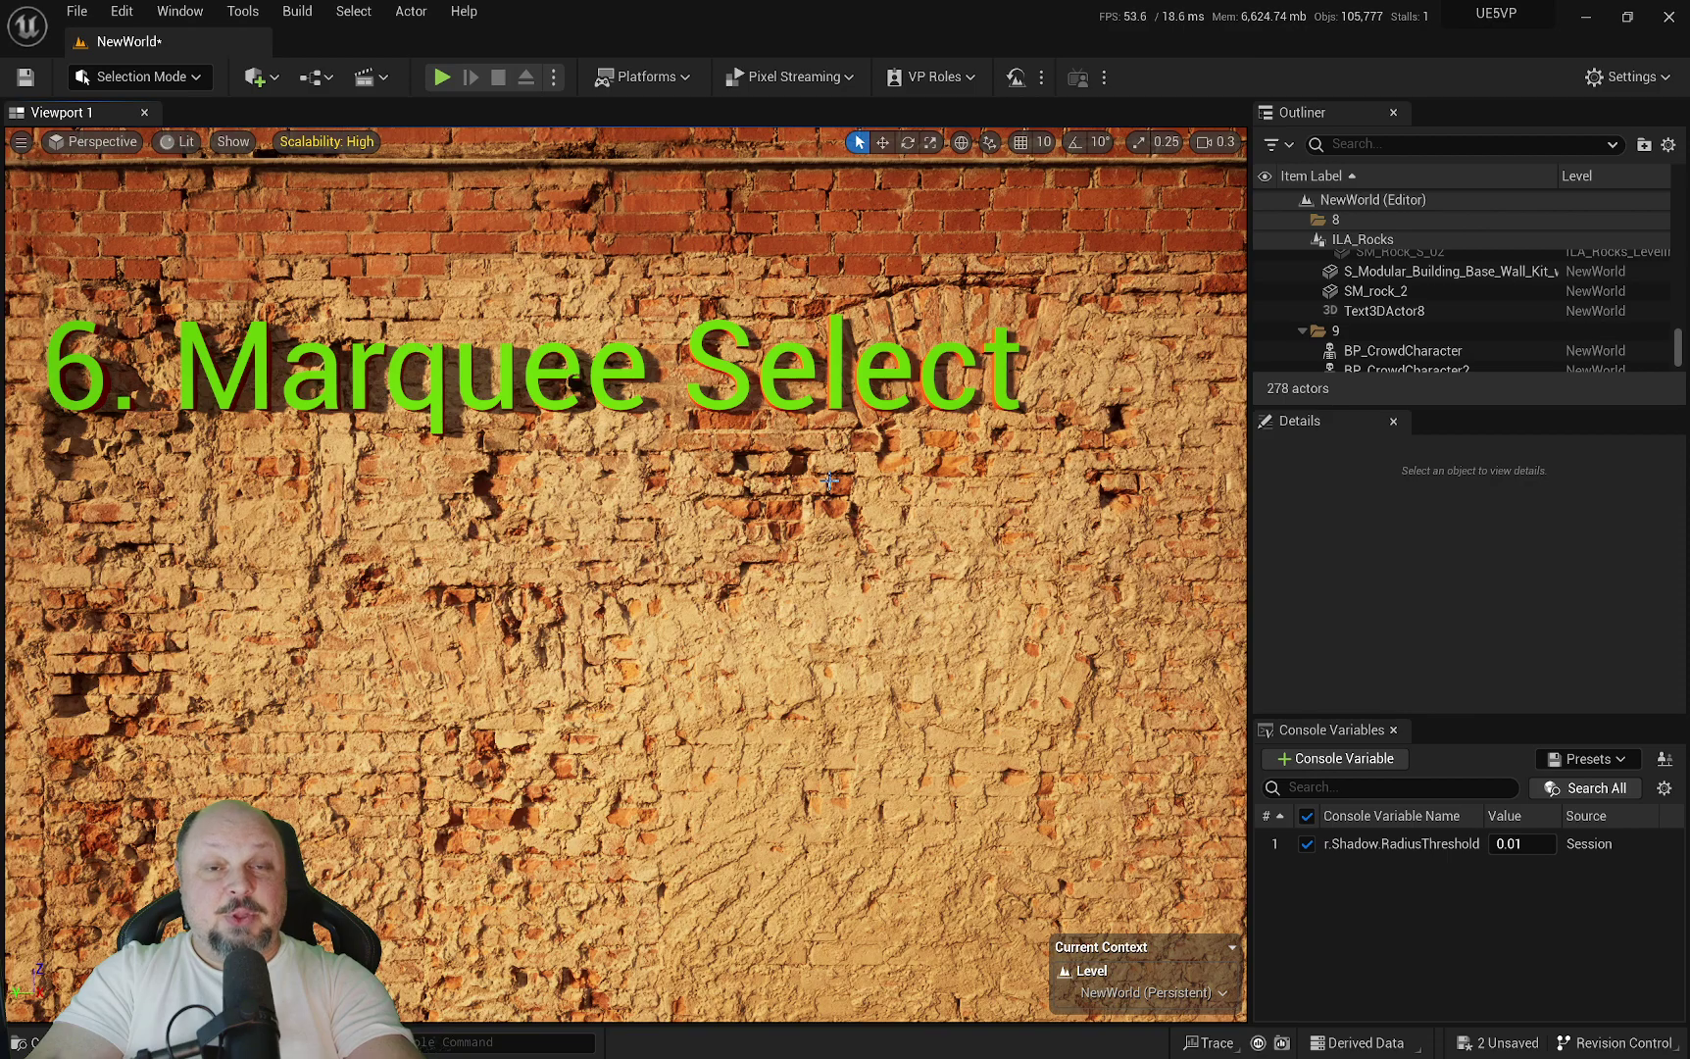
key(s)
scroll(824, 480, up, 4)
right_drag(825, 480, 825, 520)
key(w)
key(s)
Select individual cubes in the stack one at a time, including Cube8 and Cube9, ending on Cube4.
click(866, 399)
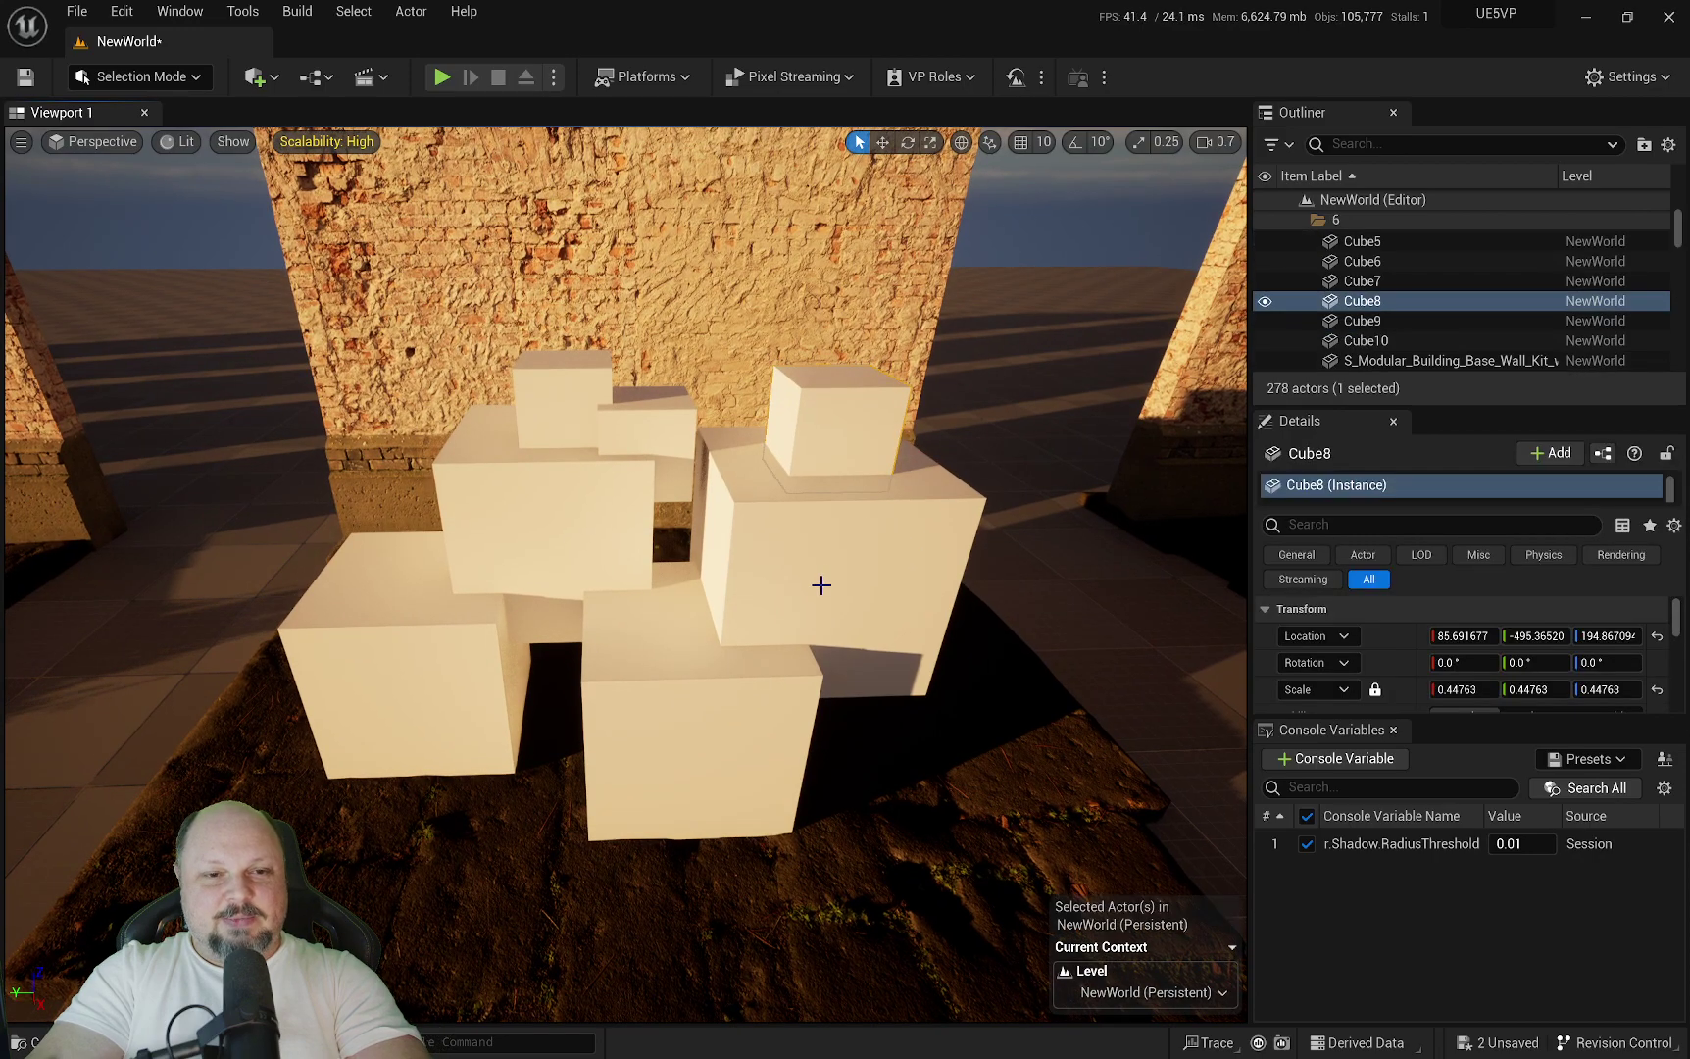
click(702, 694)
click(588, 444)
click(694, 435)
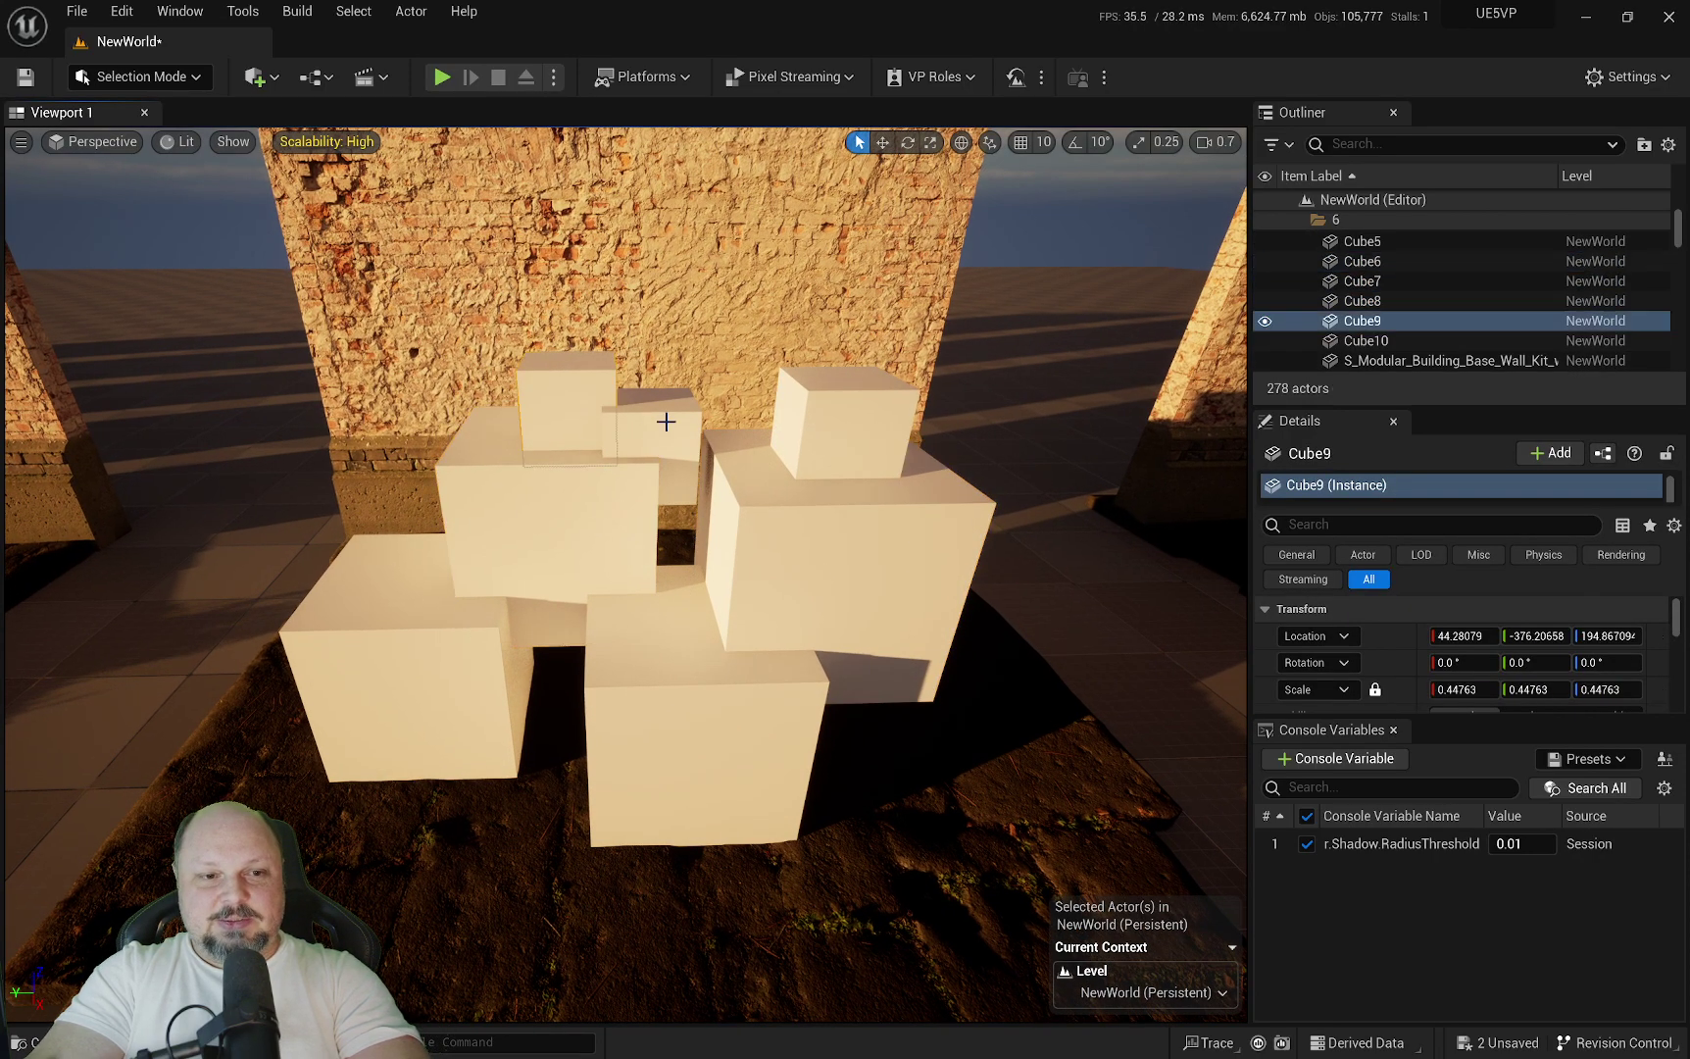
click(381, 633)
click(367, 649)
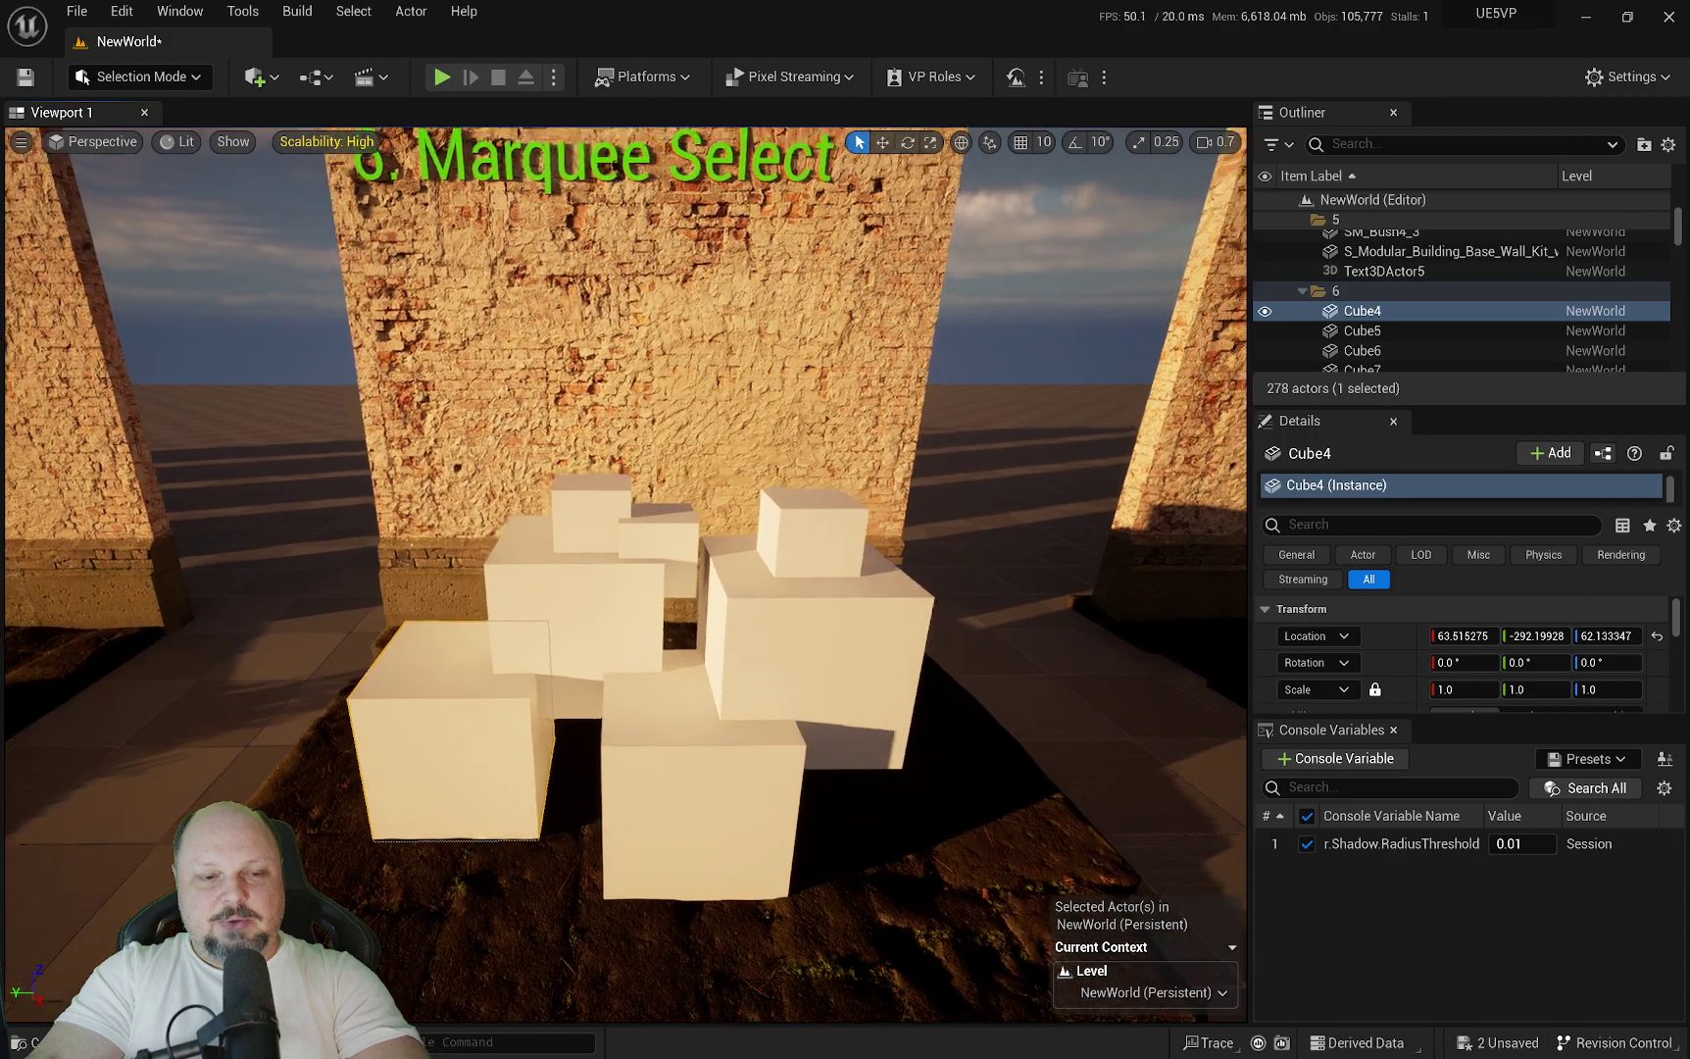
Marquee-select the whole area around the cube stack, inspect the selection outlines and clear the selection.
ctrl+alt+drag(320, 411, 1129, 895)
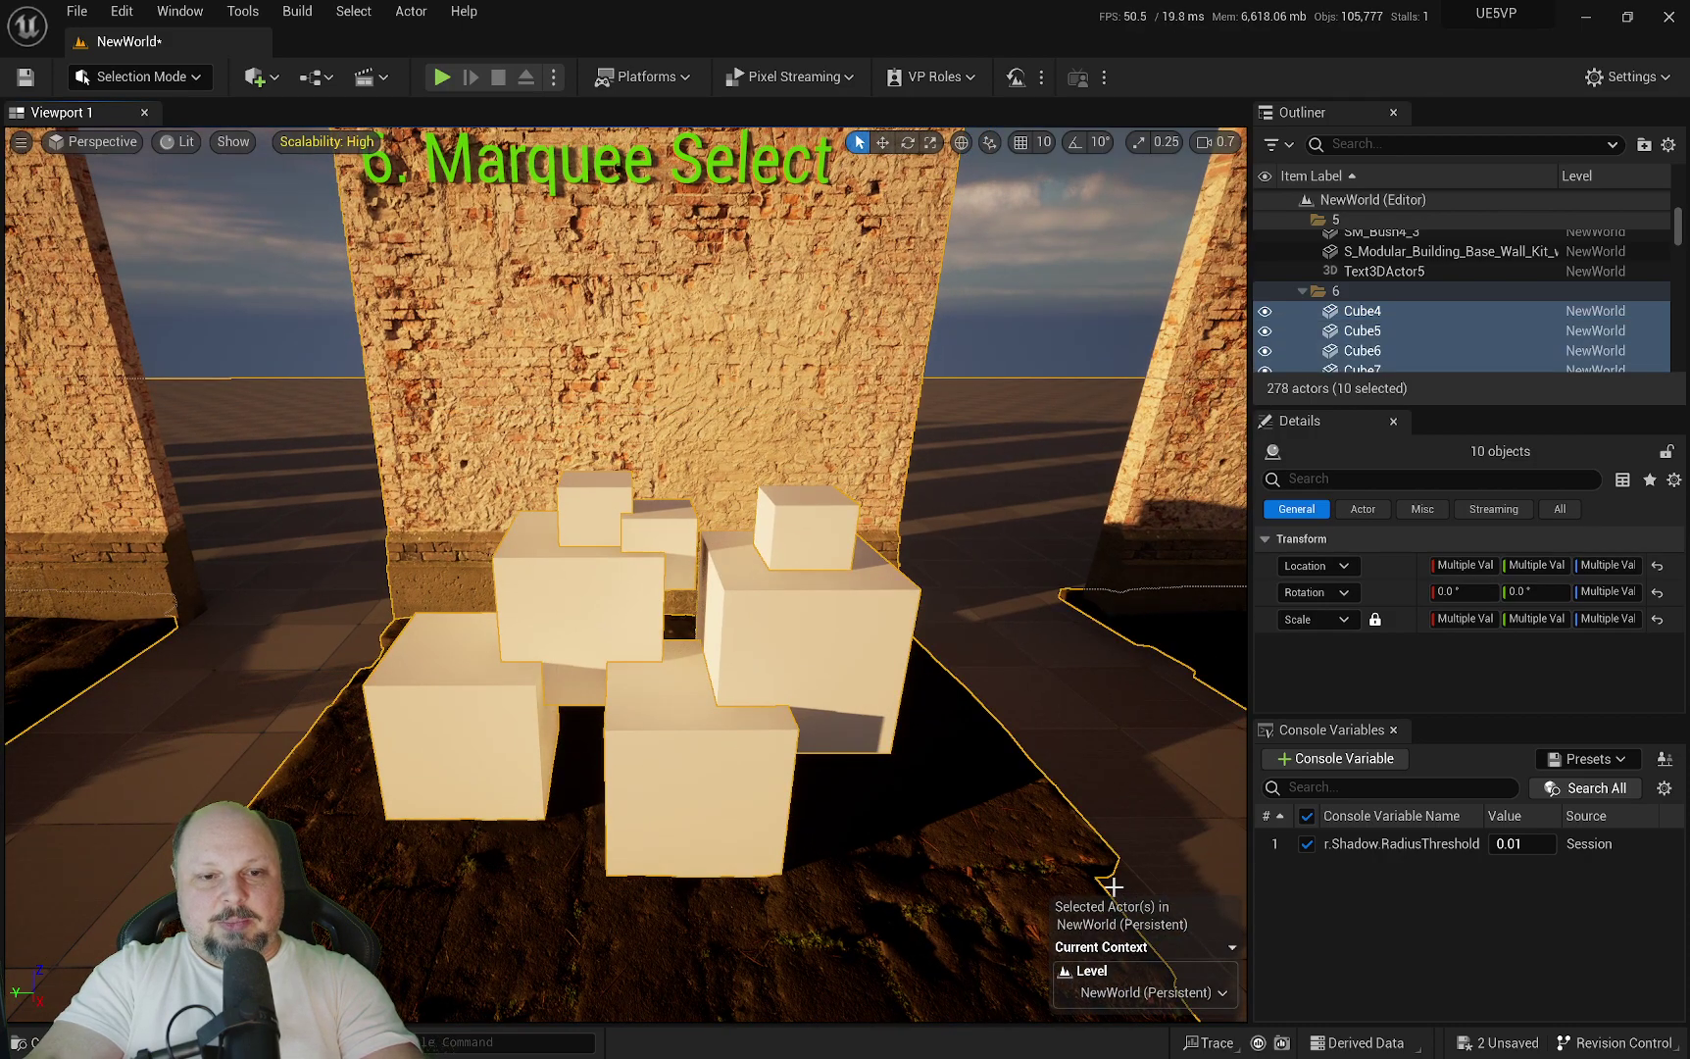
key(f)
right_drag(757, 703, 757, 667)
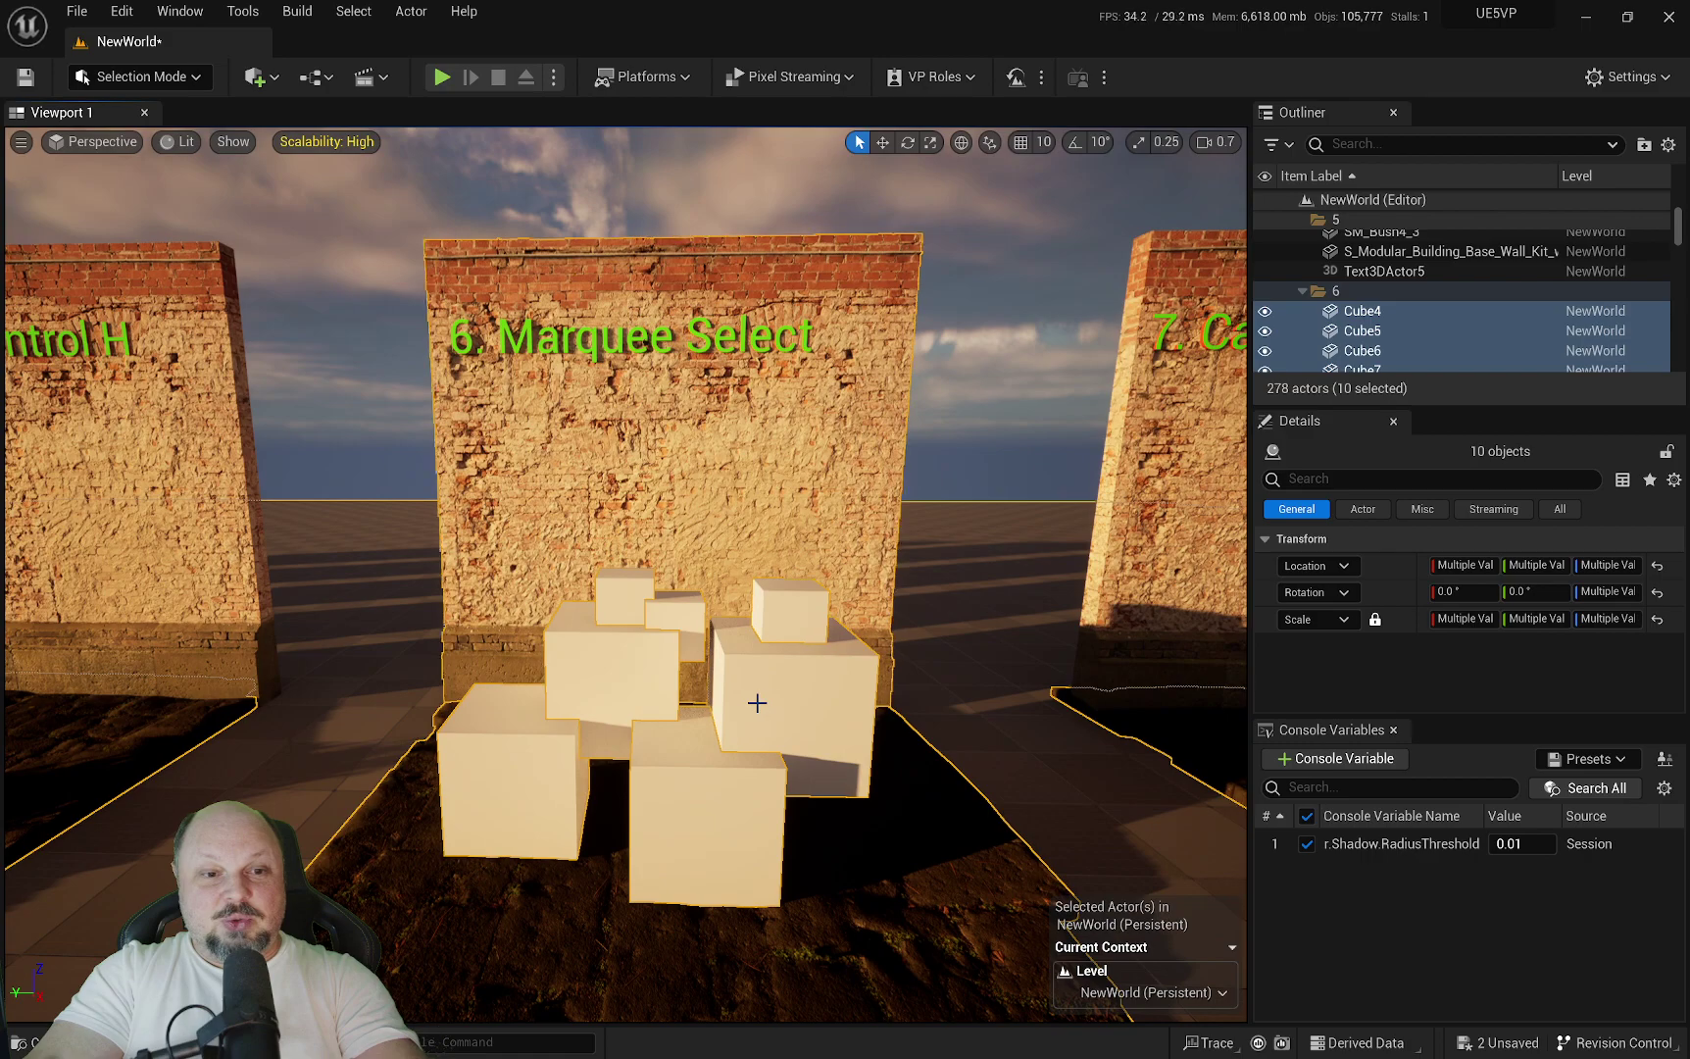
click(942, 556)
Marquee-select the cube stack and remove the tiled floor and the ground patch from the selection.
ctrl+alt+drag(307, 513, 1014, 945)
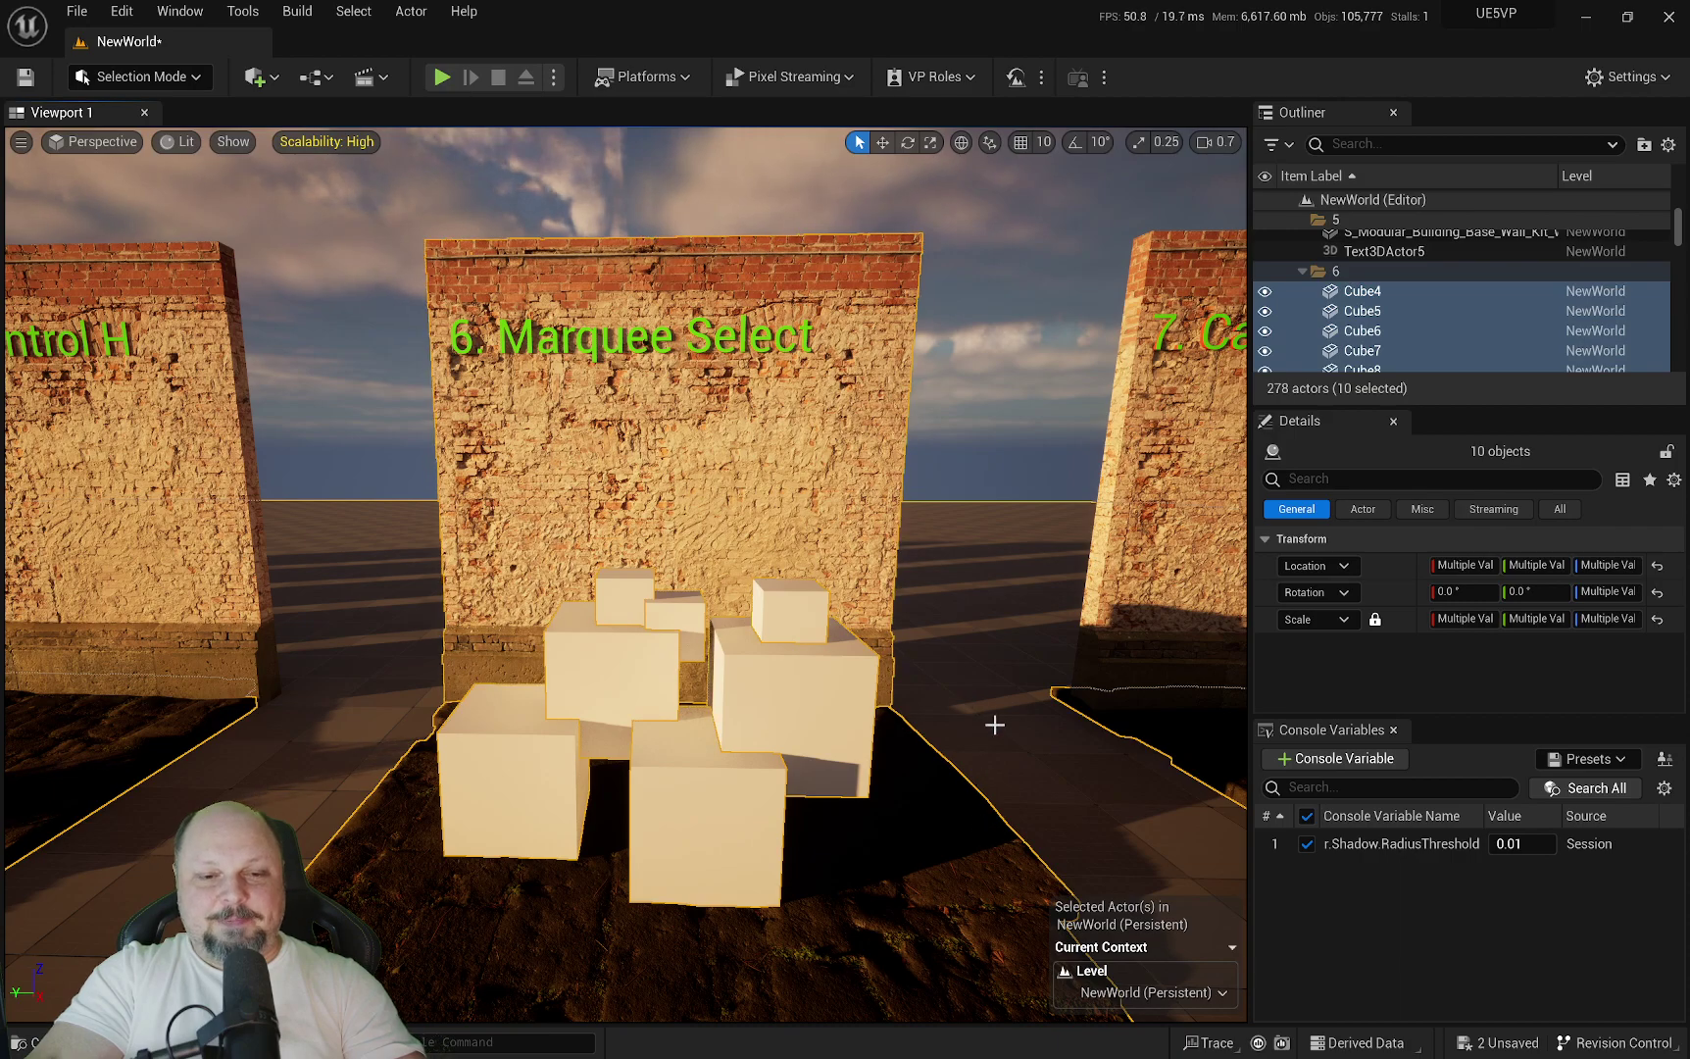
ctrl+click(991, 679)
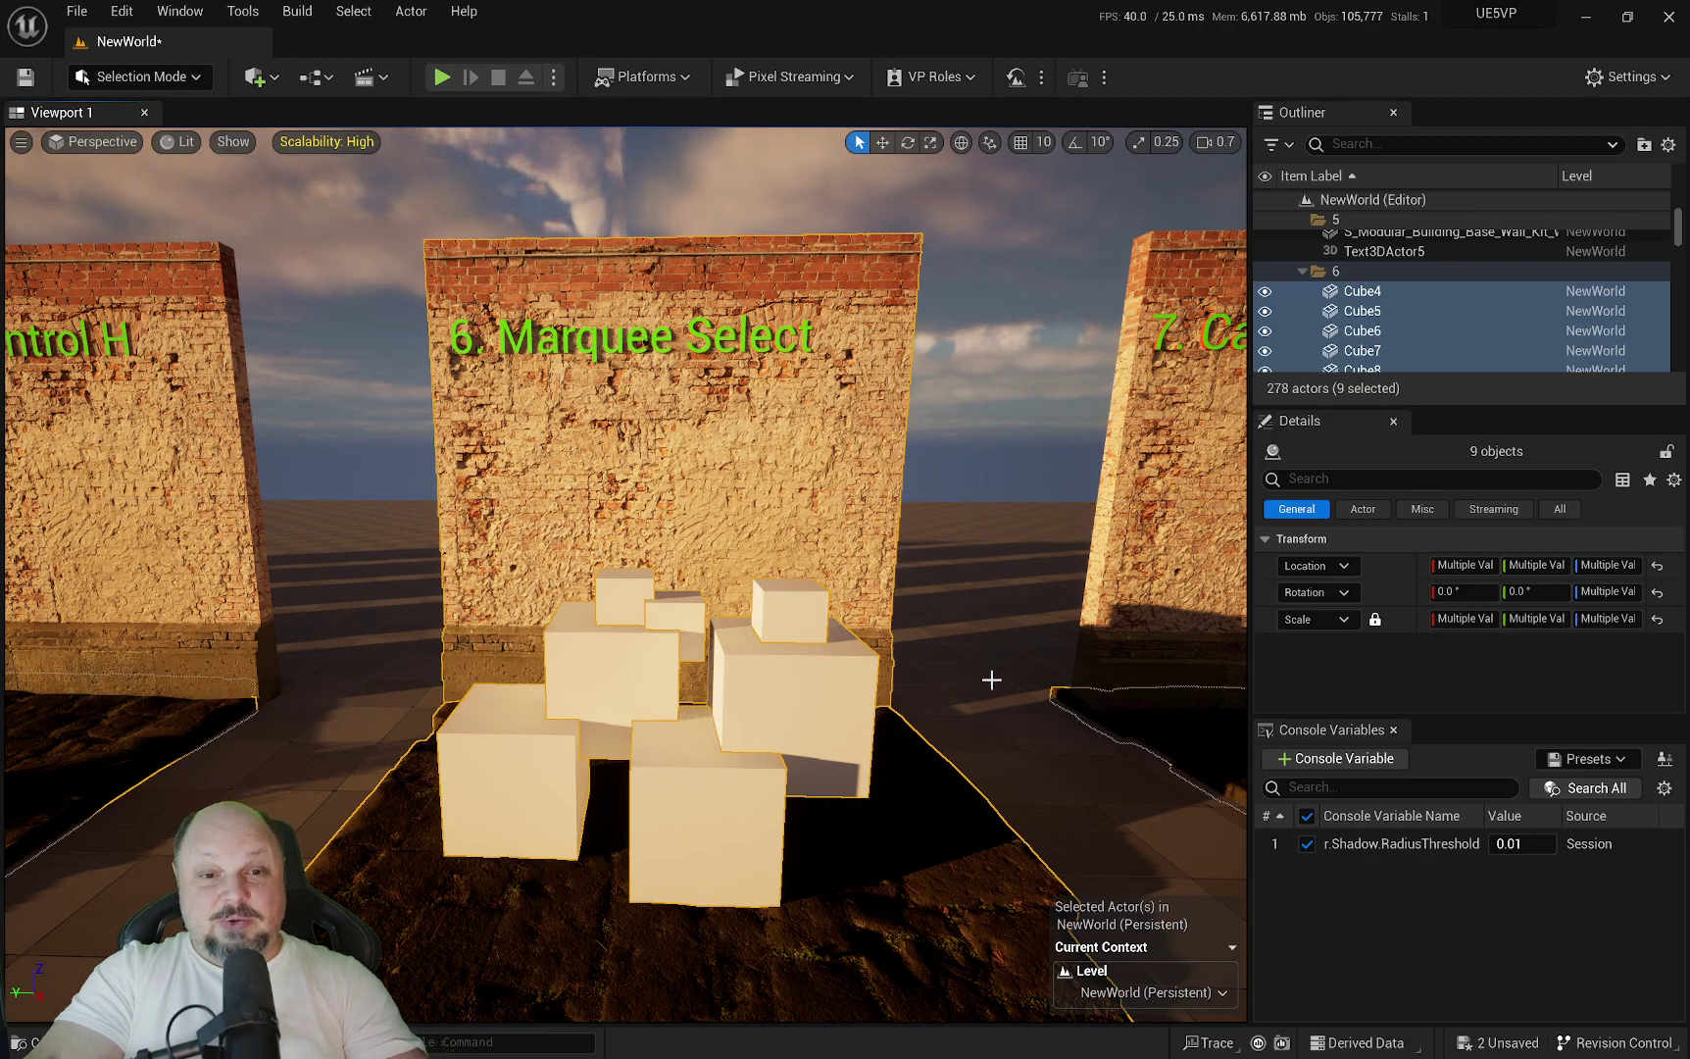
ctrl+click(967, 834)
Remove the brick wall from the selection and focus the view on the seven selected cubes.
right_drag(683, 641, 500, 647)
key(d)
scroll(683, 642, up, 1)
key(a)
key(d)
scroll(677, 649, up, 2)
alt+drag(510, 642, 797, 579)
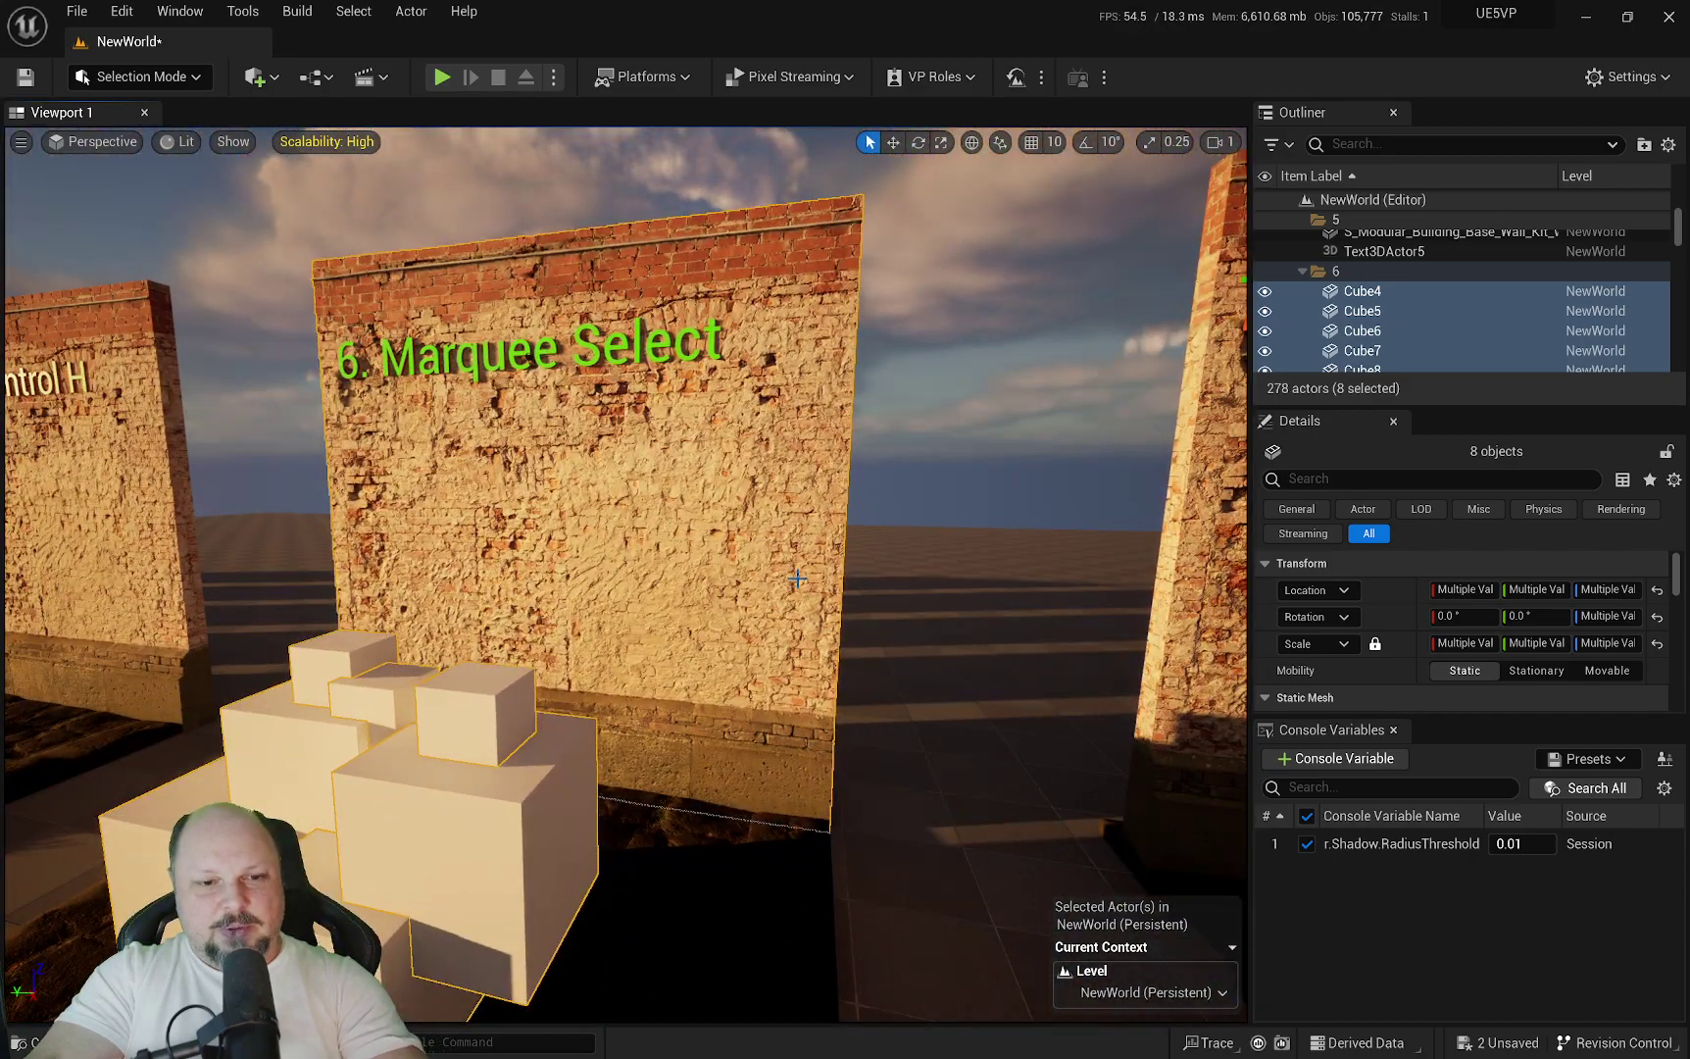
ctrl+click(770, 485)
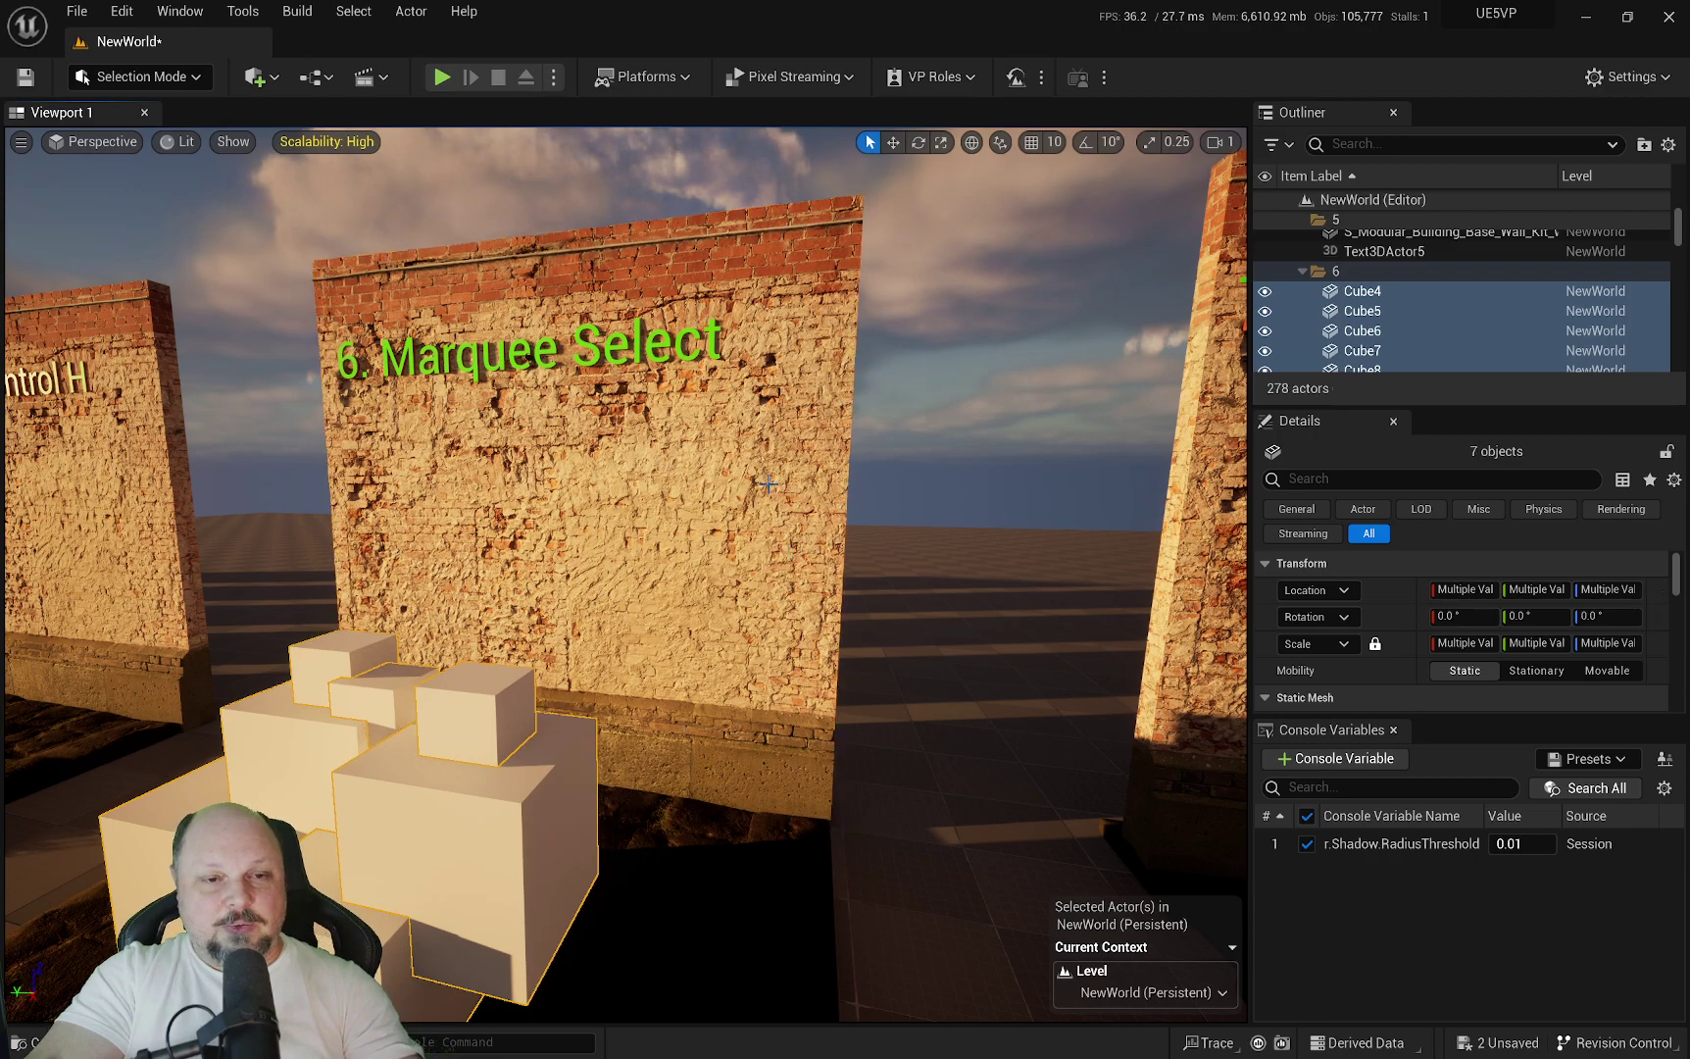
key(f)
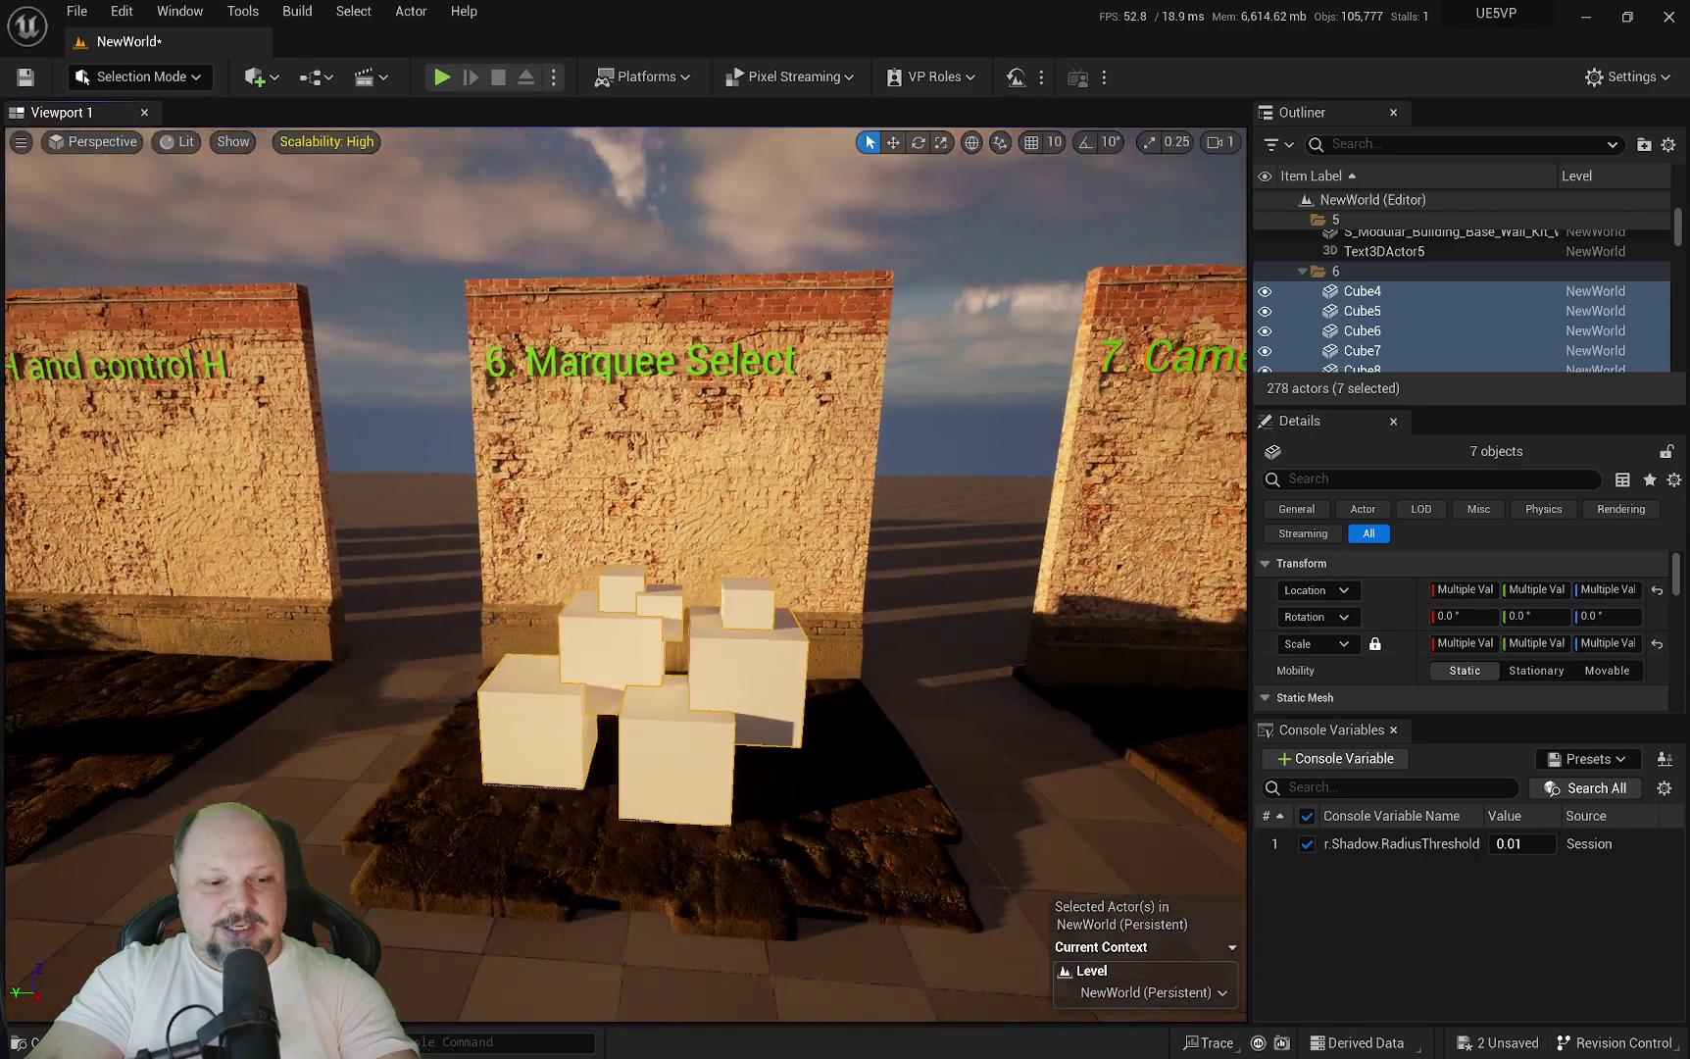
Switch to move mode, marquee-select around the front cubes once more and clear the entire selection.
key(w)
mouse_move(605, 675)
mouse_down()
mouse_move(531, 675)
mouse_move(636, 674)
mouse_move(615, 670)
mouse_up()
key(w)
mouse_move(614, 669)
right_down()
mouse_move(614, 622)
mouse_move(615, 637)
right_up()
scroll(615, 666, down, 1)
scroll(807, 580, down, 5)
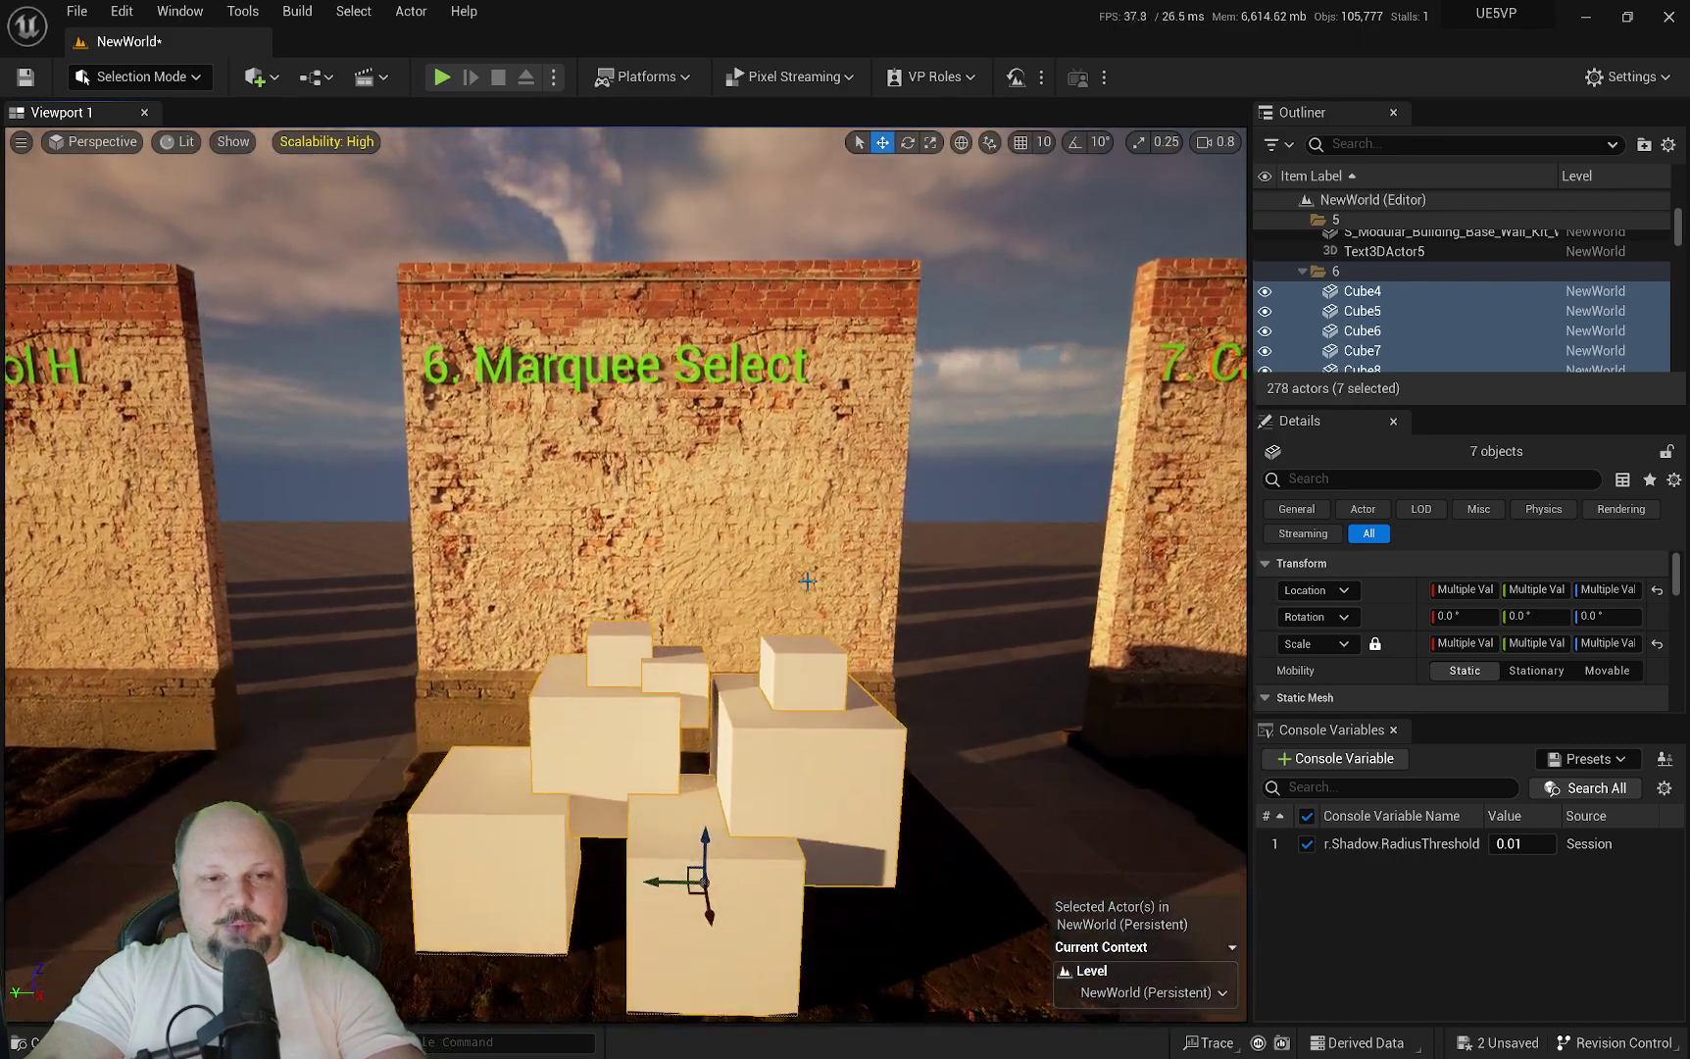
ctrl+alt+drag(630, 667, 910, 928)
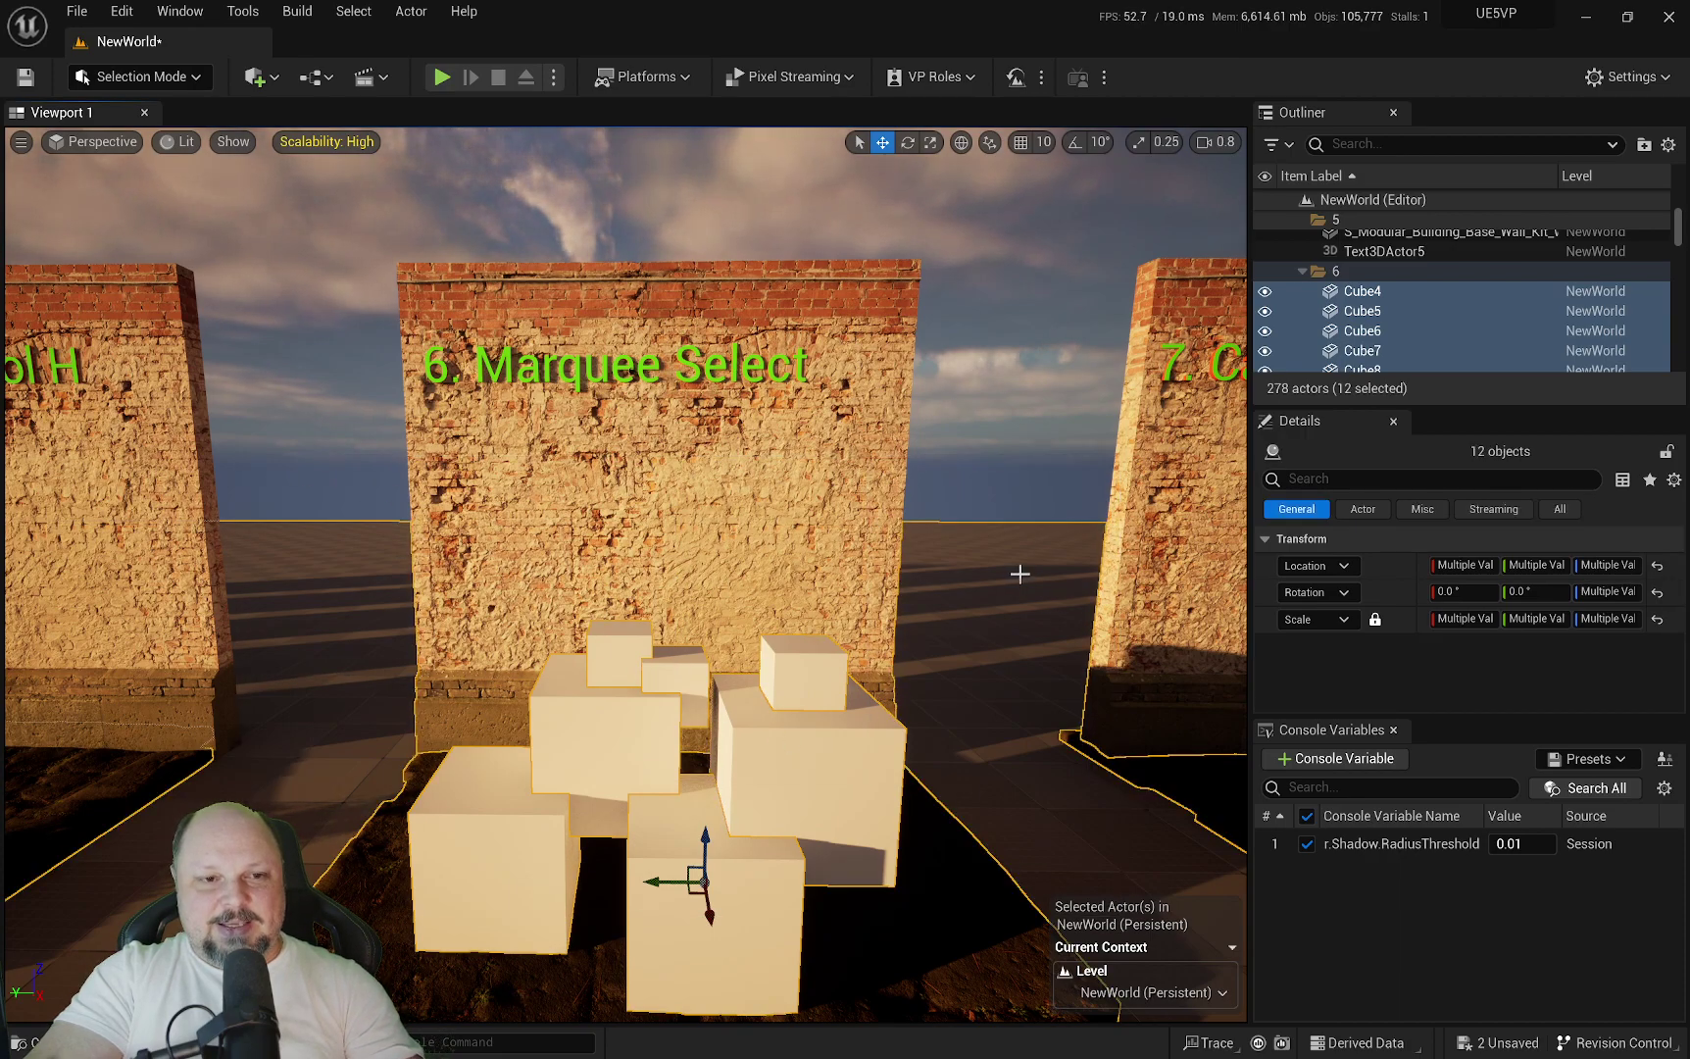
key(Escape)
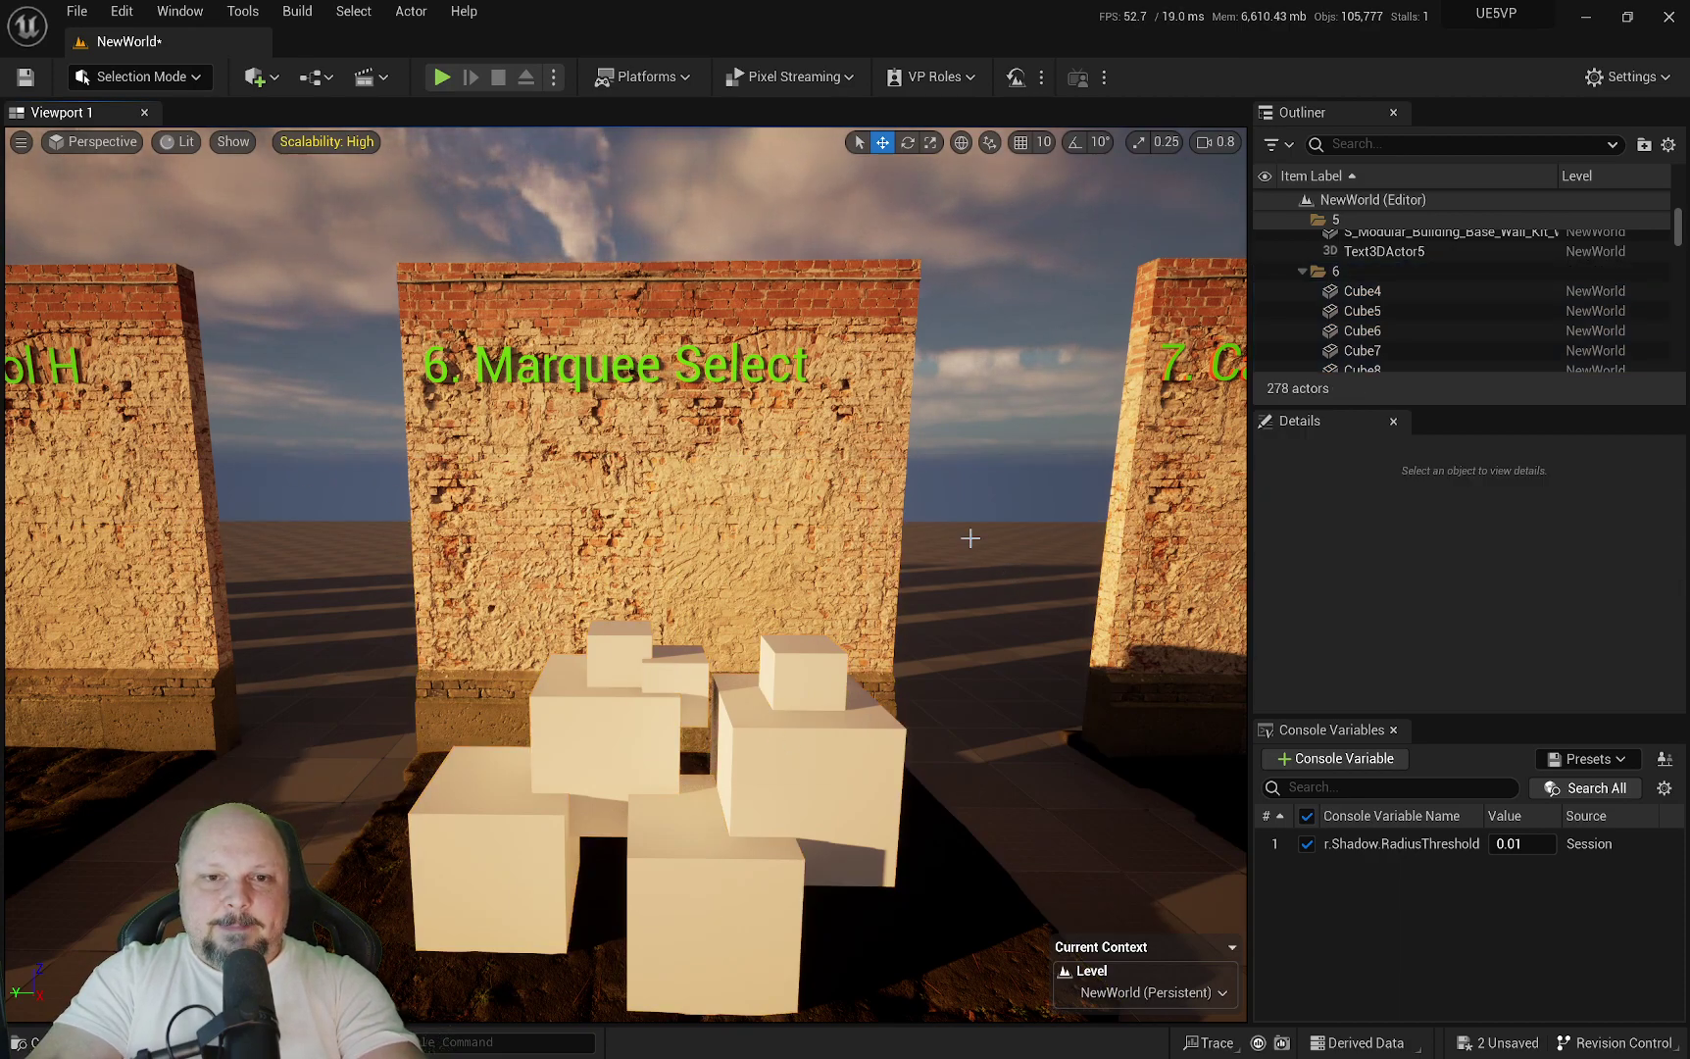
Jump to camera bookmark 7 and move the camera away to an angled view of the wall.
key(7)
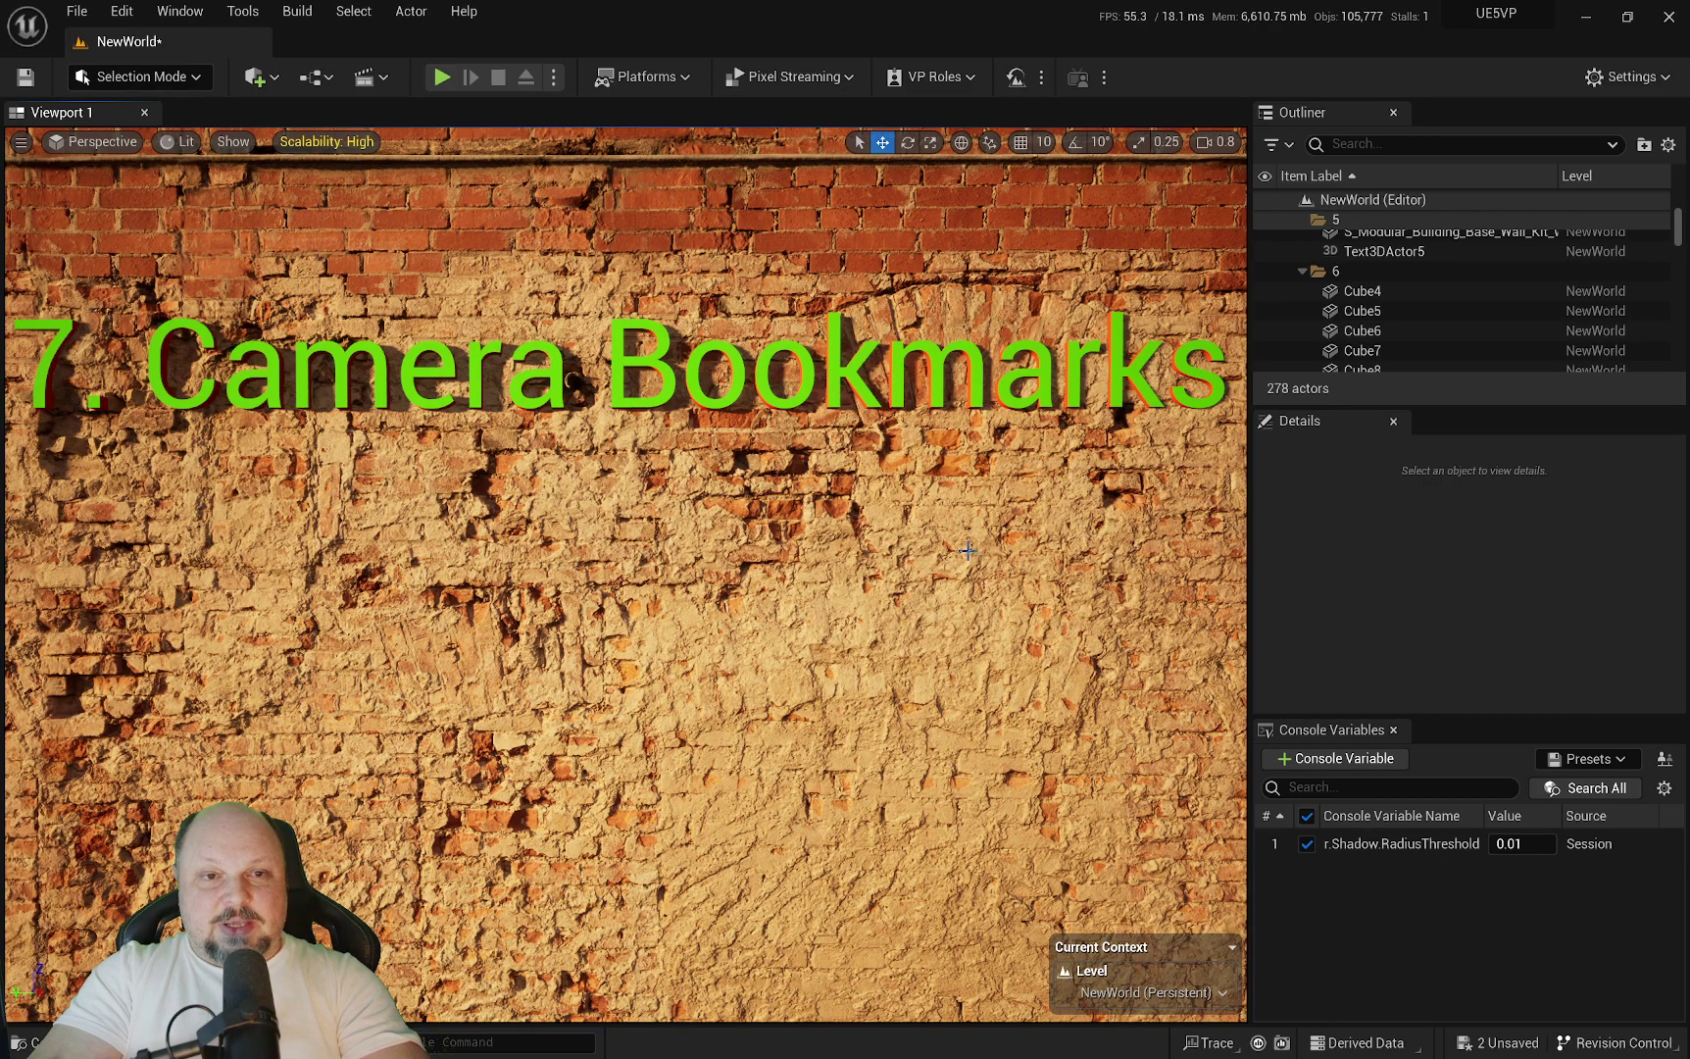
key(s)
right_drag(927, 535, 667, 537)
scroll(927, 535, down, 1)
key(7)
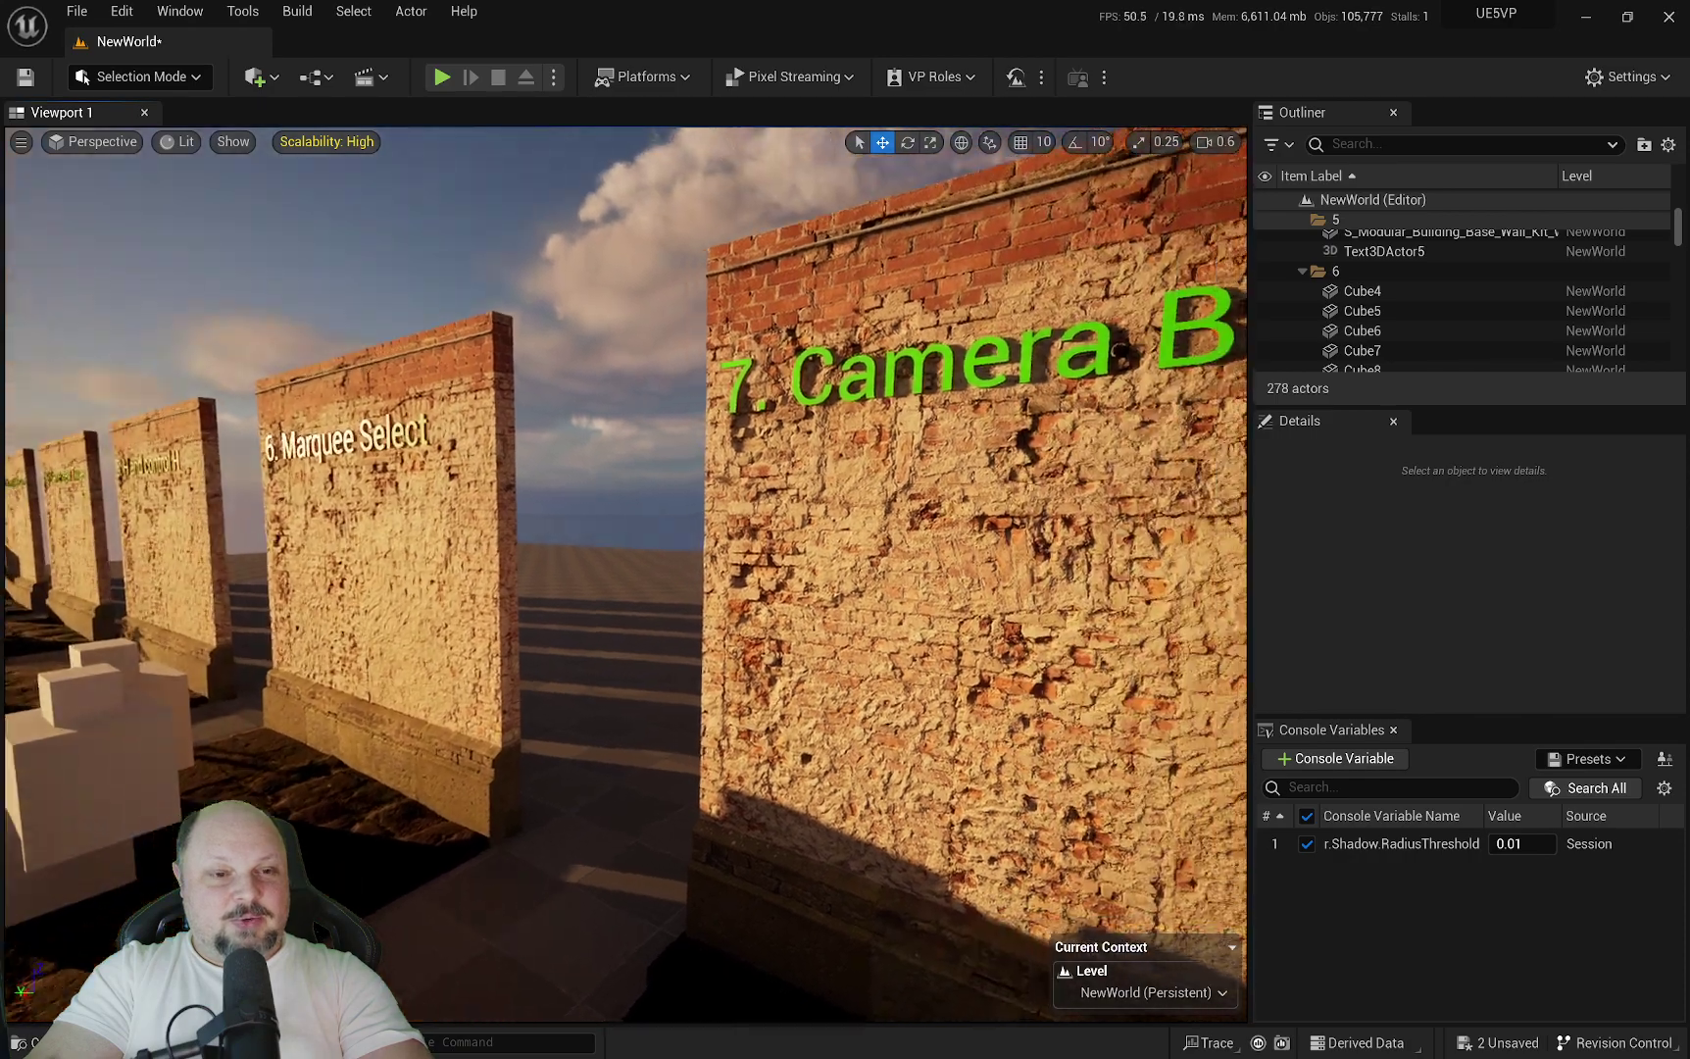
Cycle through the saved camera bookmarks from 1 up to 7.
key(1)
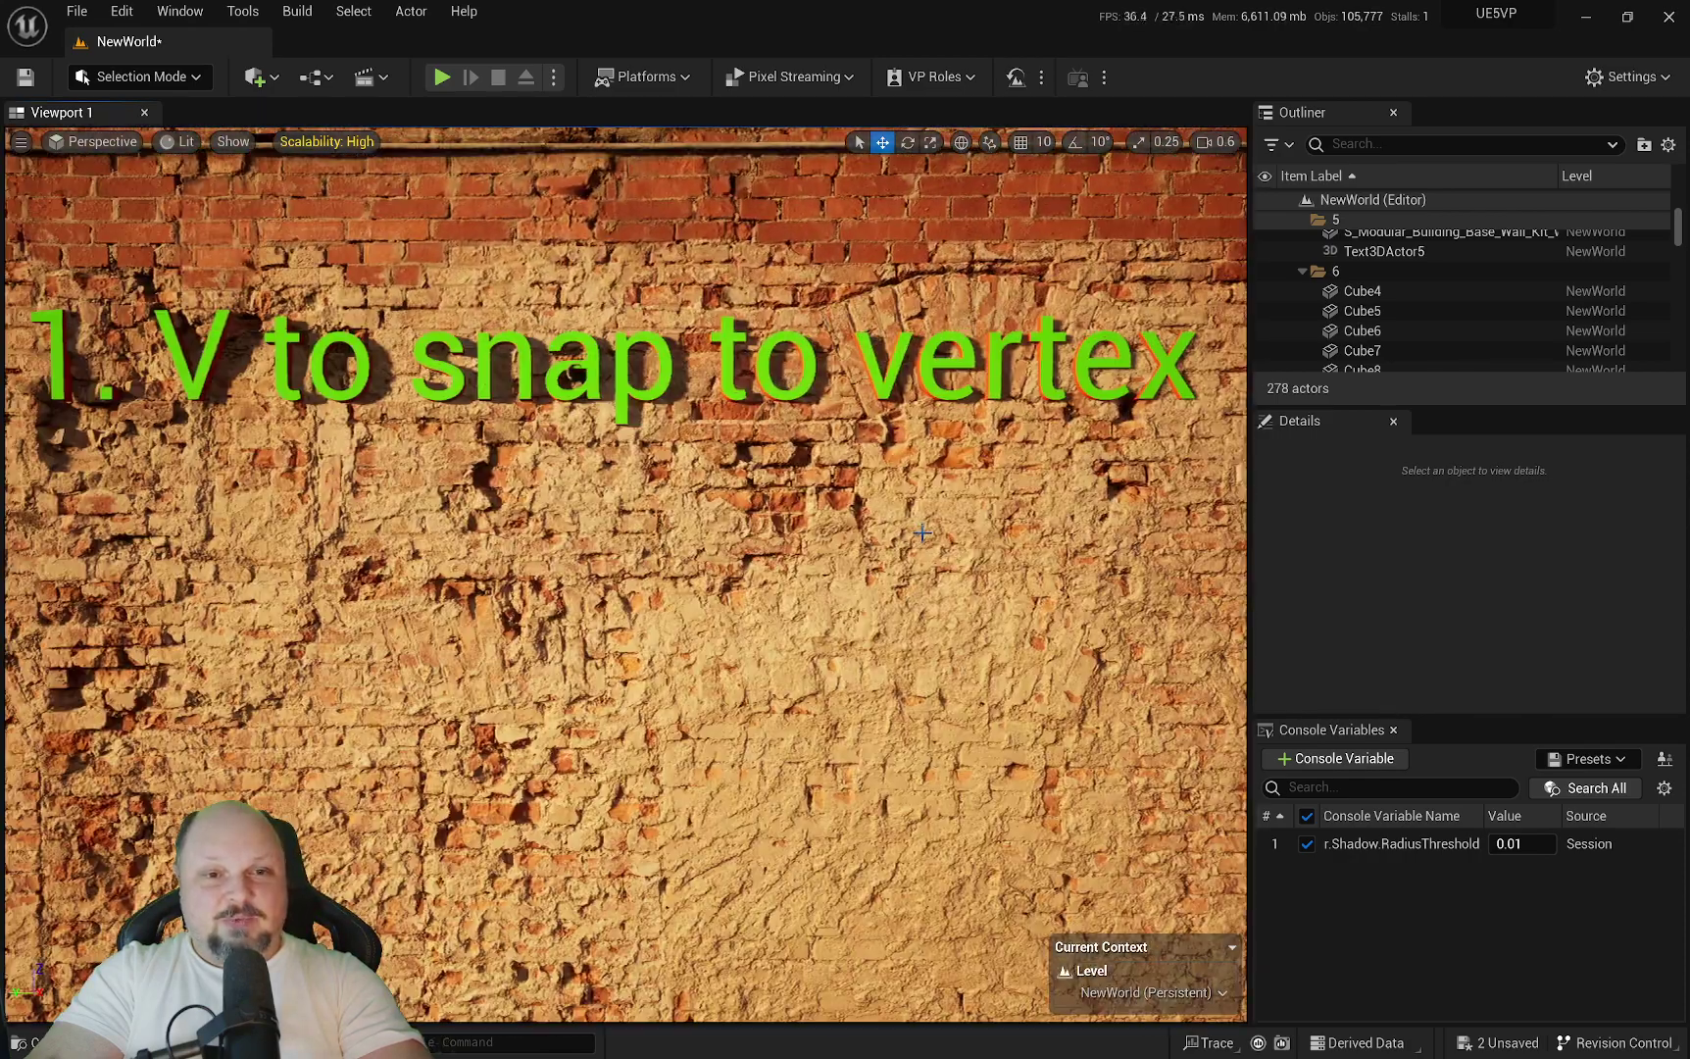
key(3)
key(4)
key(5)
key(6)
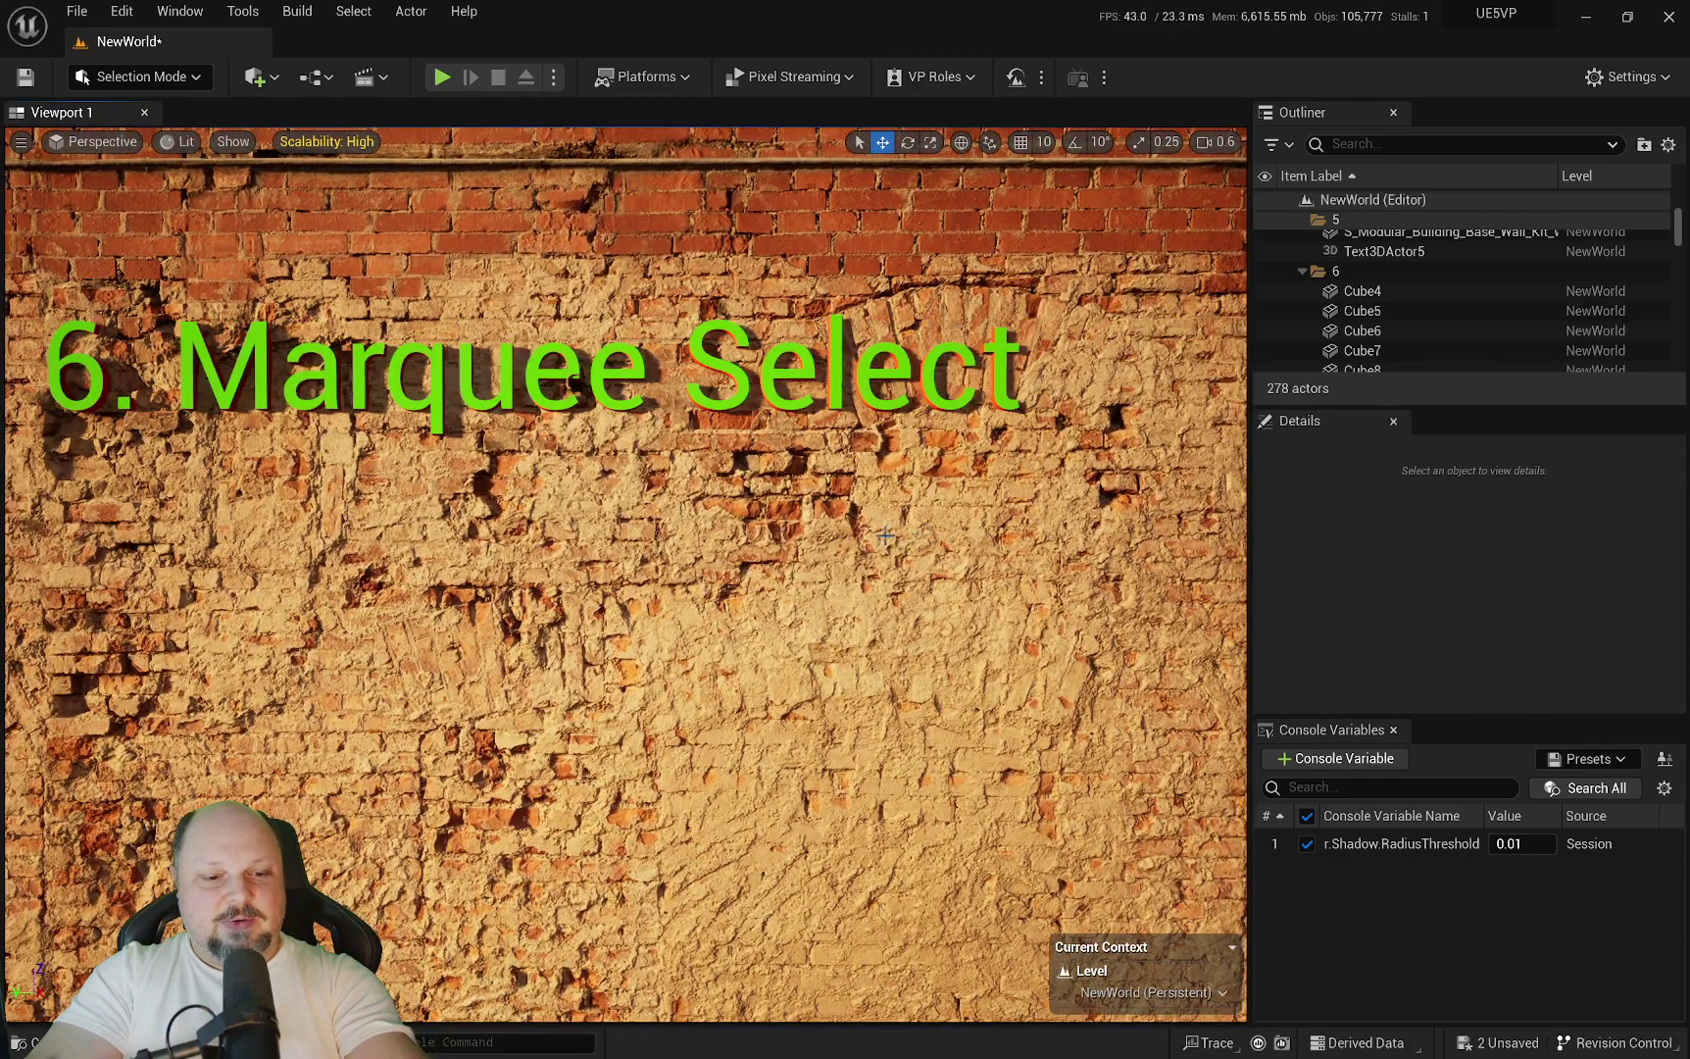
key(7)
Examine the Camera Bookmarks wall and the actor in front of it from farther back.
mouse_move(872, 531)
right_down()
mouse_move(873, 598)
mouse_move(867, 569)
mouse_move(588, 541)
mouse_move(870, 534)
mouse_move(828, 554)
mouse_move(868, 534)
right_up()
key(s)
scroll(872, 531, up, 1)
key(s)
scroll(863, 534, up, 3)
key(s)
scroll(863, 534, up, 5)
key(w)
key(s)
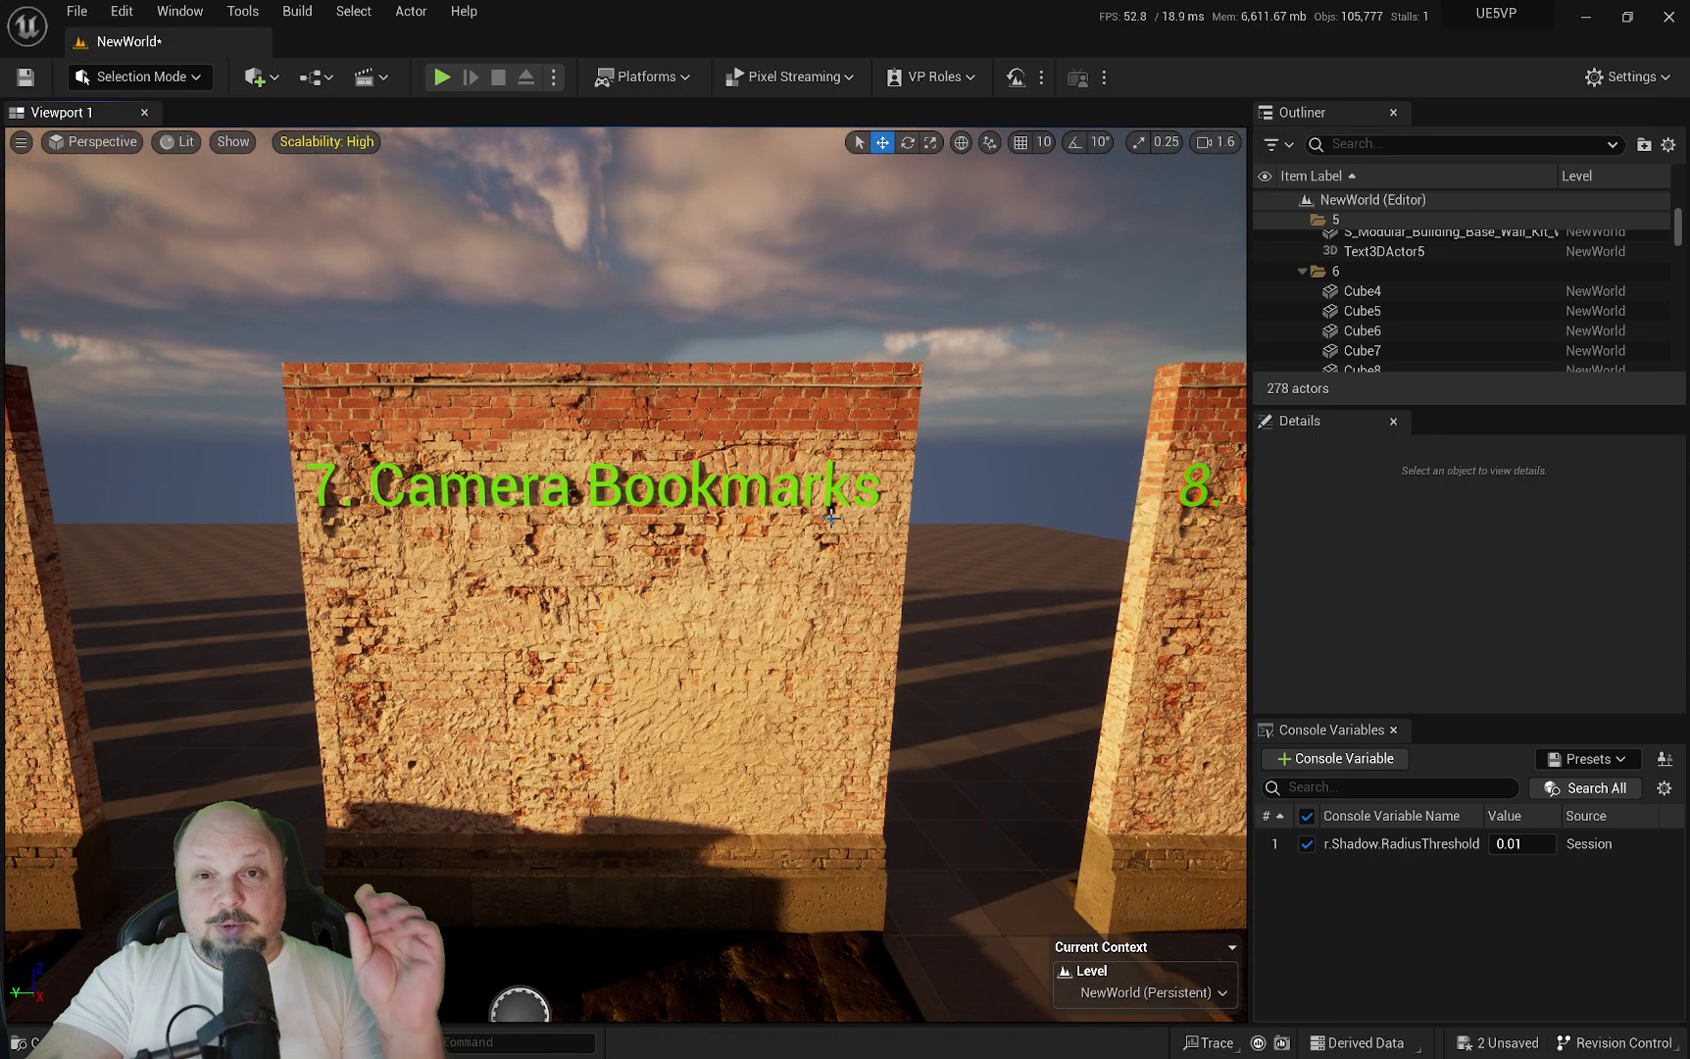
right_drag(832, 518, 859, 544)
key(w)
key(s)
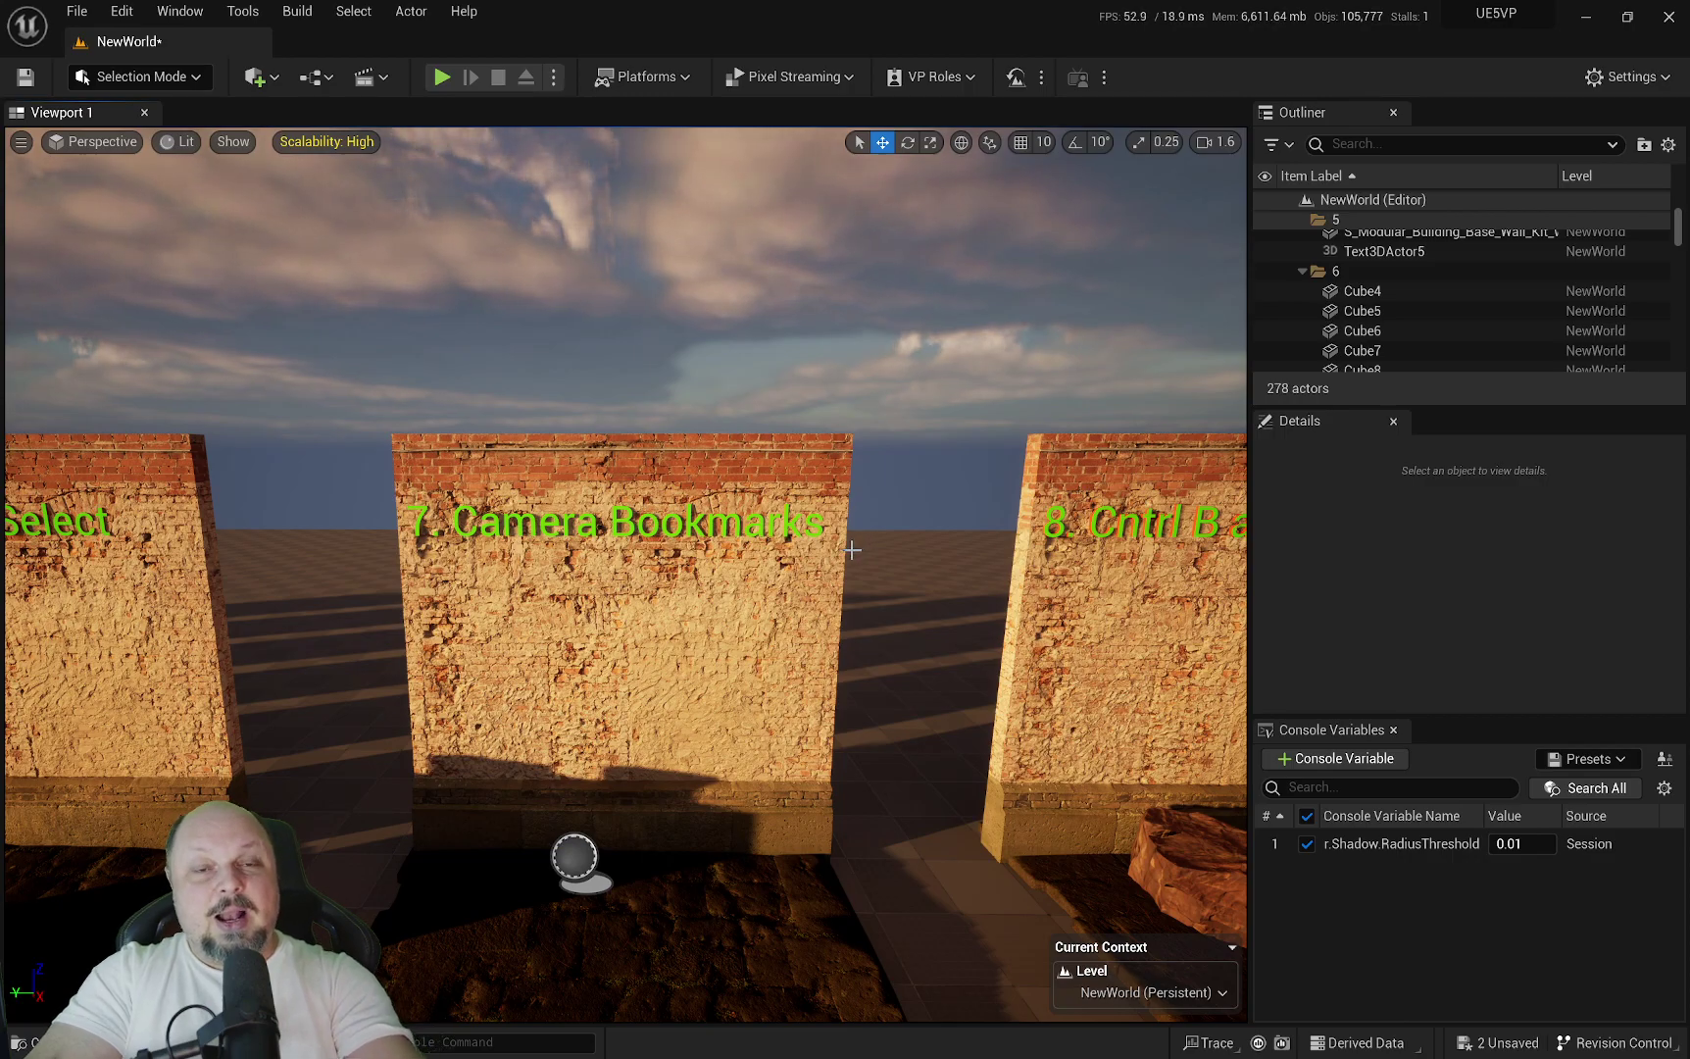
Fly the camera past the numbered walls and out toward the far edge of the floor.
right_drag(736, 542, 922, 559)
key(a)
scroll(736, 542, up, 1)
key(s)
key(w)
key(s)
scroll(720, 565, down, 8)
key(6)
key(w)
scroll(739, 597, up, 4)
right_drag(735, 598, 683, 638)
key(e)
scroll(735, 598, up, 8)
key(s)
key(w)
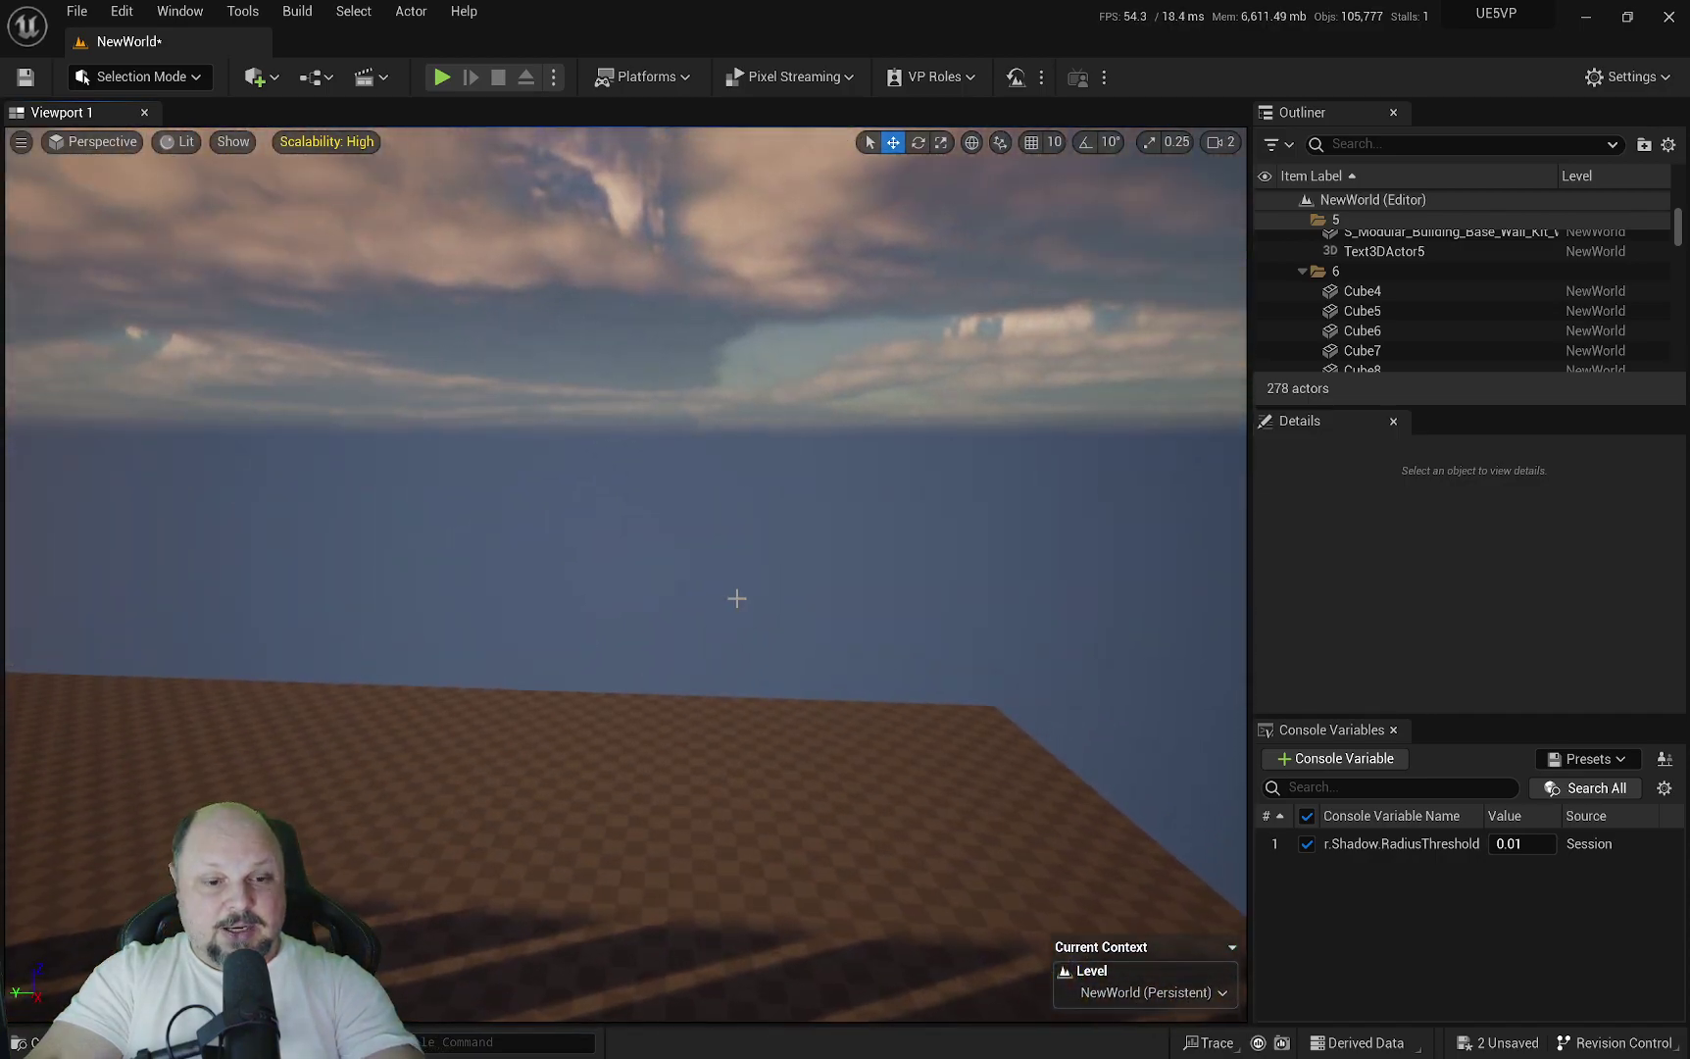
Bring the camera back from the empty area to the title wall with the key shortcuts heading.
key(1)
mouse_move(722, 576)
right_down()
mouse_move(726, 549)
mouse_move(696, 561)
mouse_move(722, 584)
right_up()
key(q)
key(e)
key(d)
key(a)
scroll(722, 577, down, 8)
key(w)
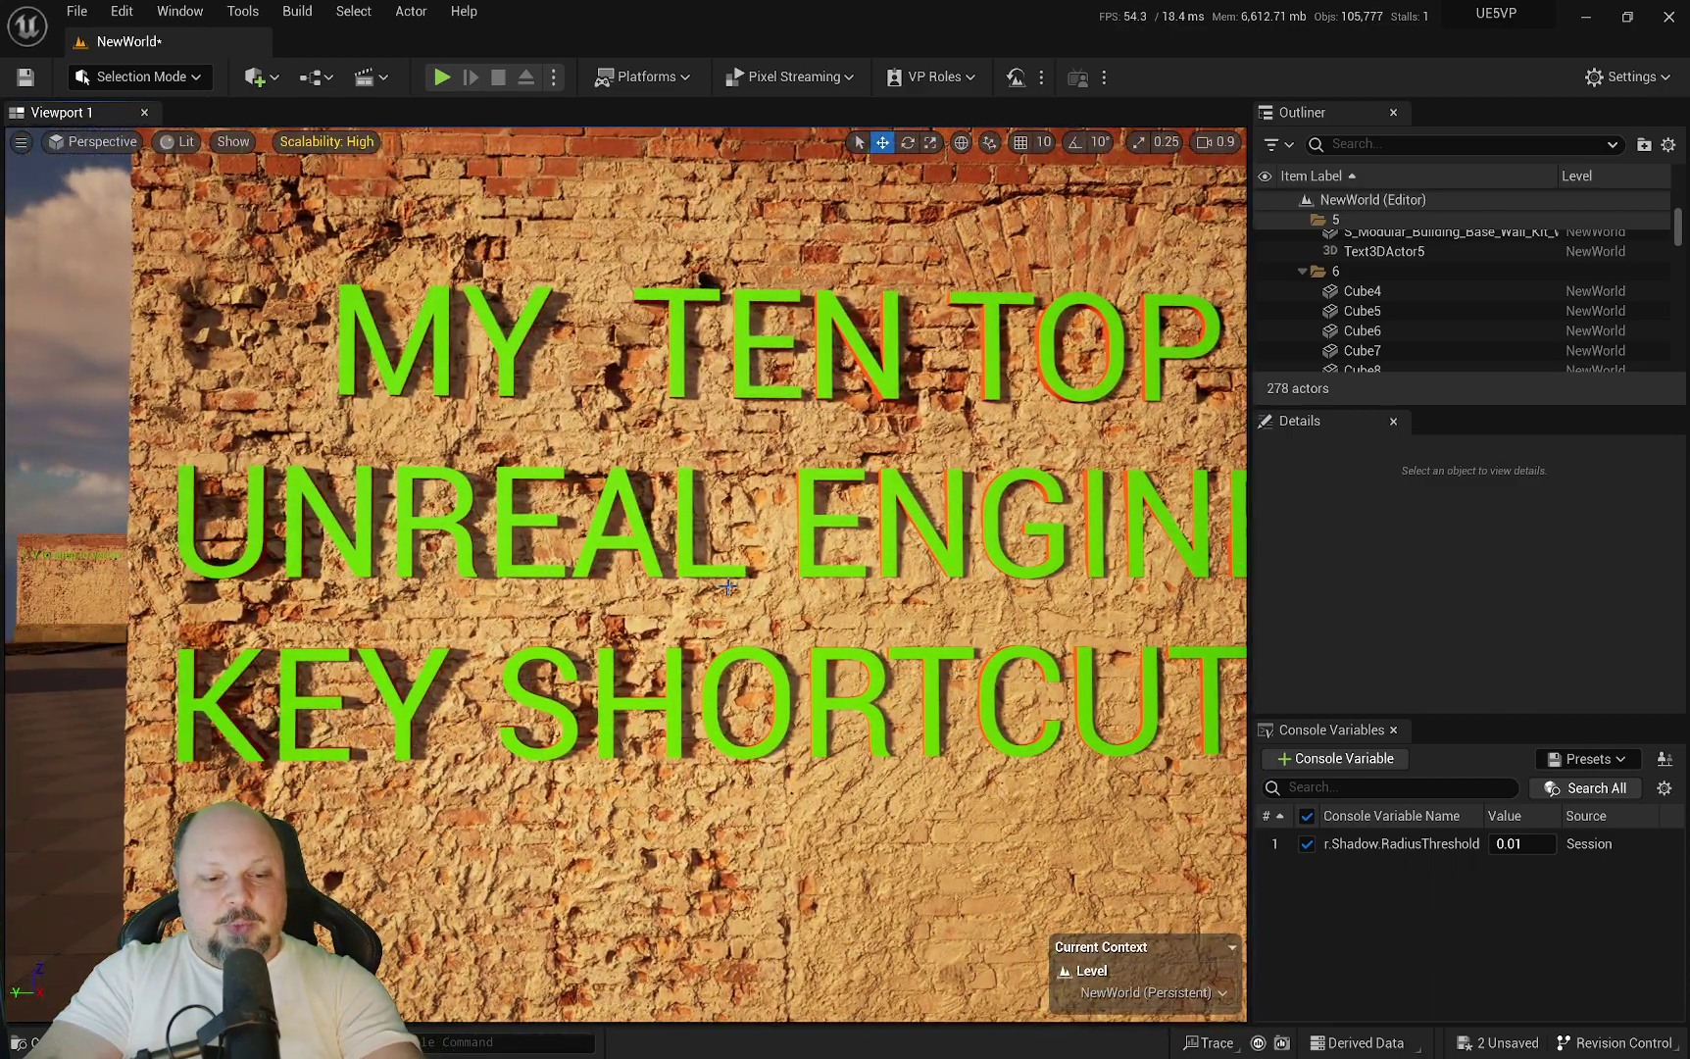
Select the POV_A actor in front of the Camera Bookmarks wall.
key(w)
right_drag(723, 576, 713, 639)
scroll(723, 576, up, 3)
key(w)
key(a)
scroll(723, 577, down, 3)
click(565, 695)
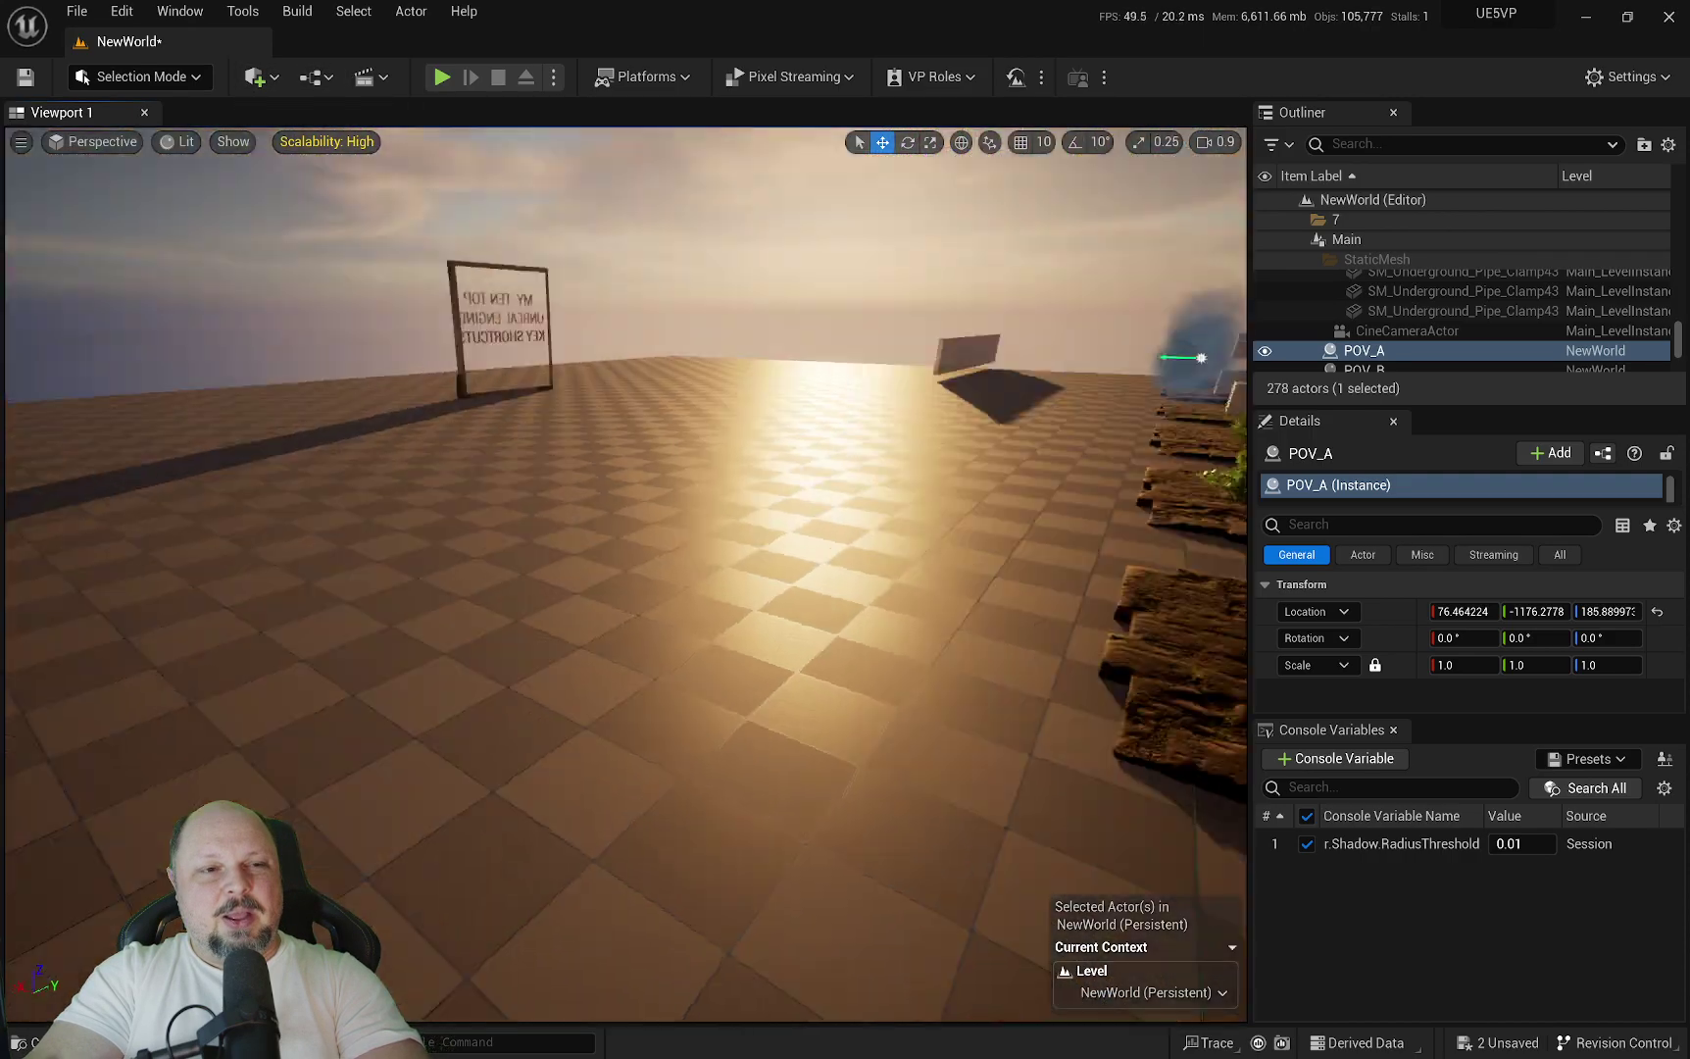
Survey the scene around POV_A and frame the title wall from the front.
right_drag(628, 574, 481, 507)
key(w)
scroll(627, 574, down, 1)
key(s)
scroll(628, 574, down, 3)
key(s)
right_drag(915, 542, 1049, 564)
scroll(914, 542, up, 6)
key(w)
key(a)
right_drag(705, 726, 717, 798)
key(w)
key(s)
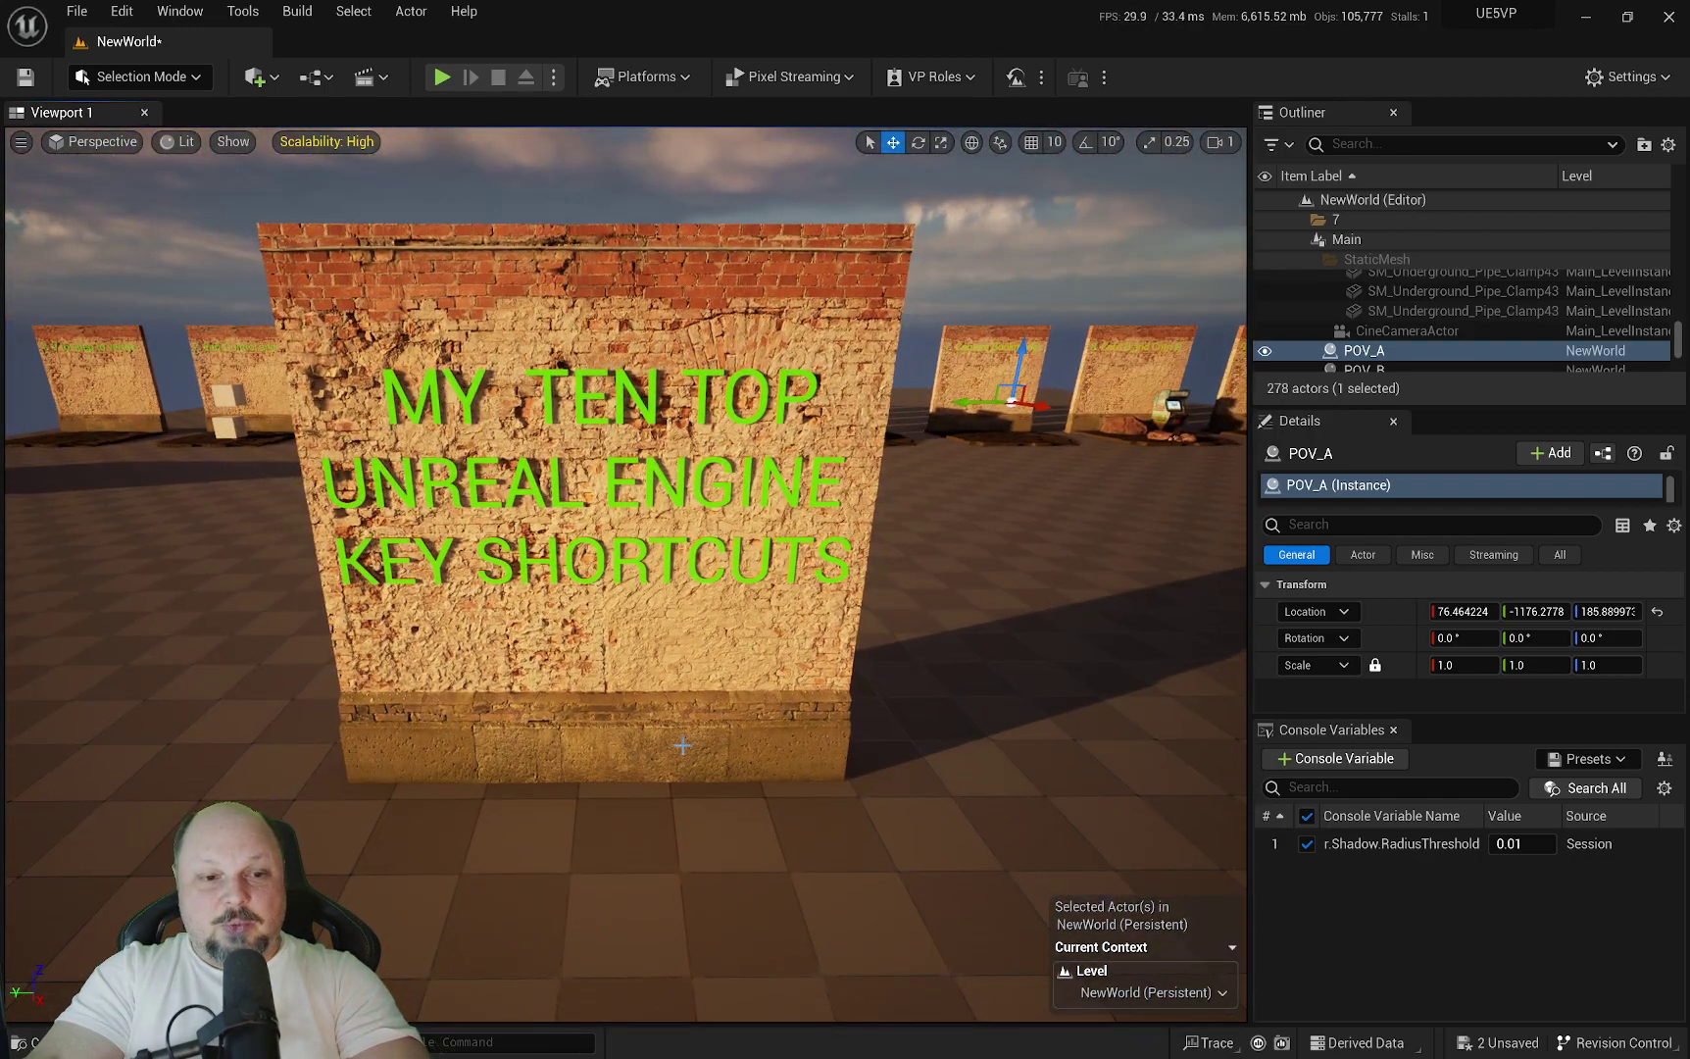
Place an empty Actor on the floor in front of the title wall.
click(259, 78)
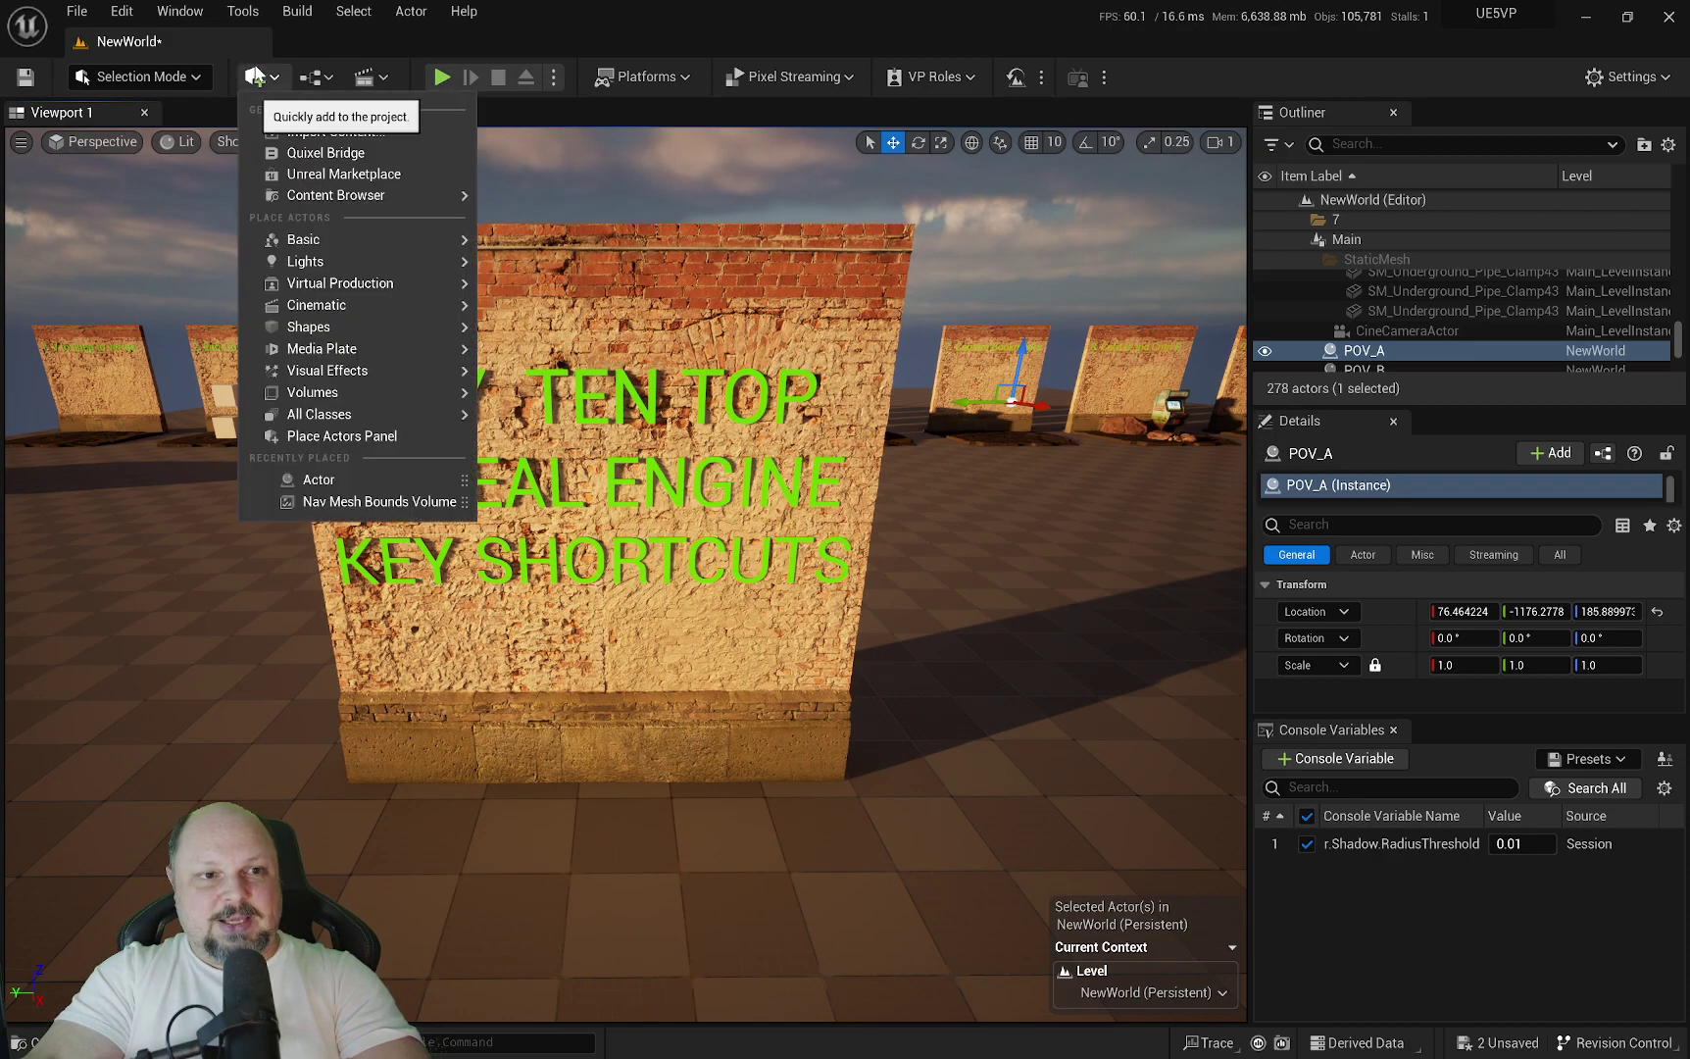
mouse_move(333, 239)
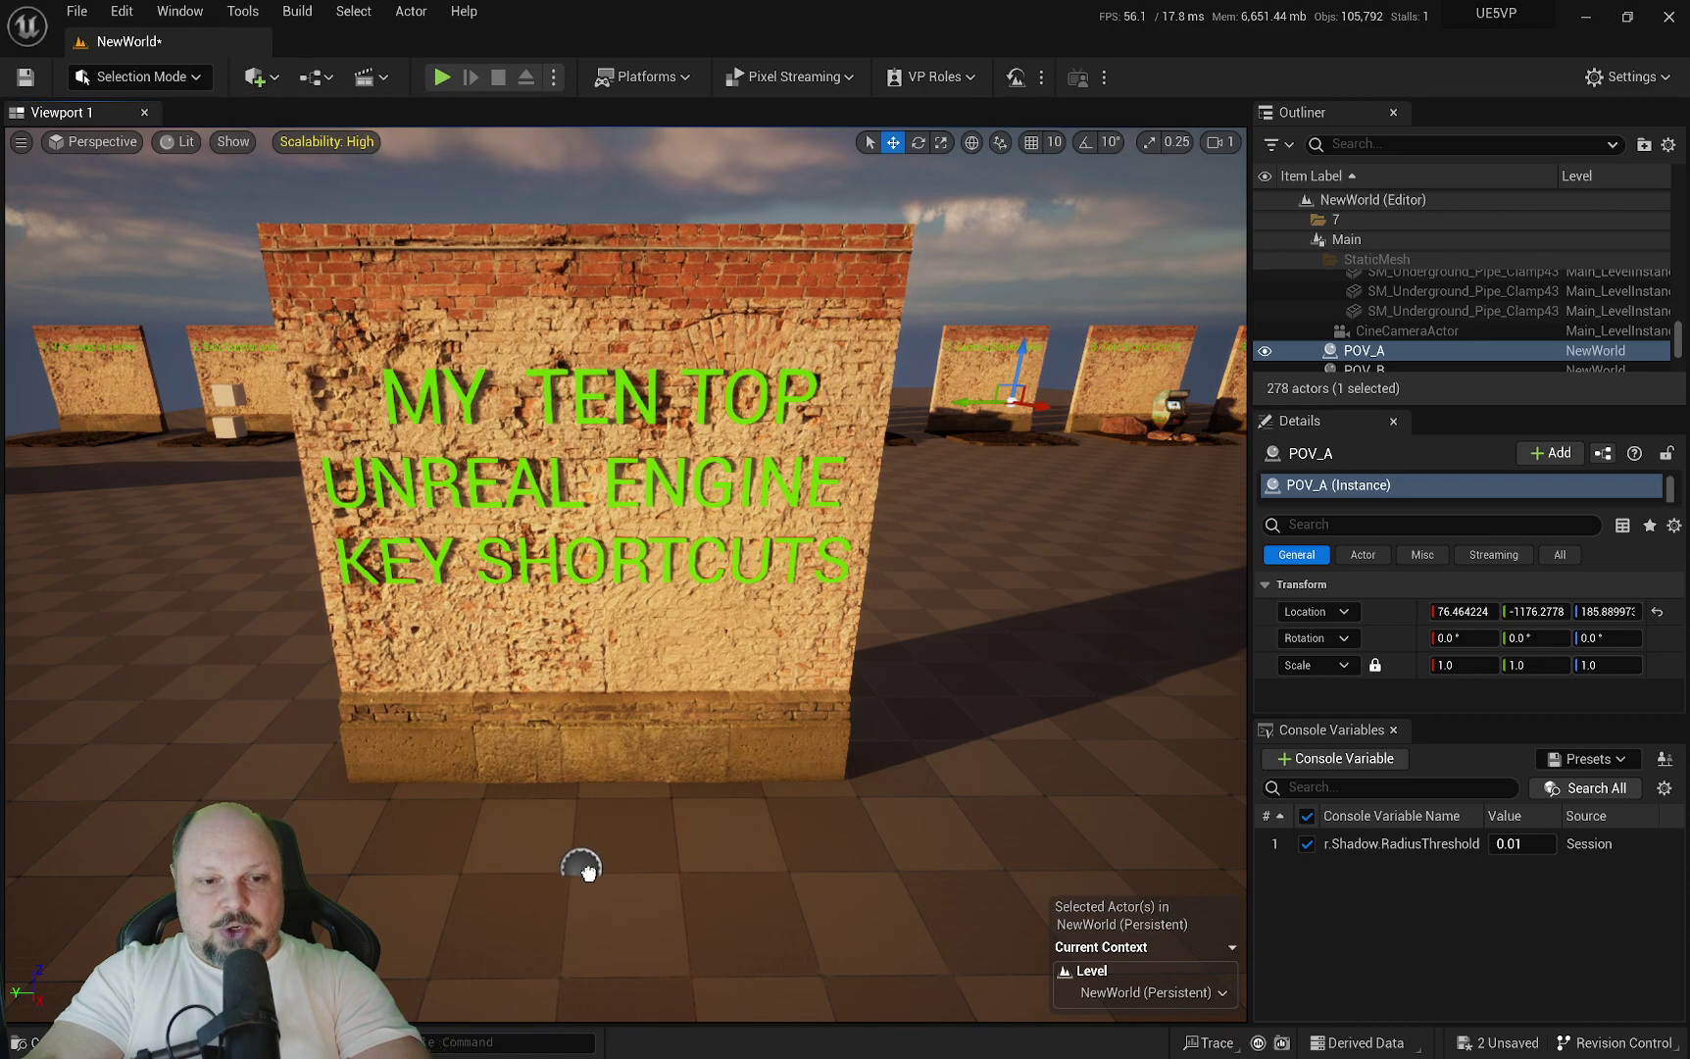
drag(588, 872, 586, 871)
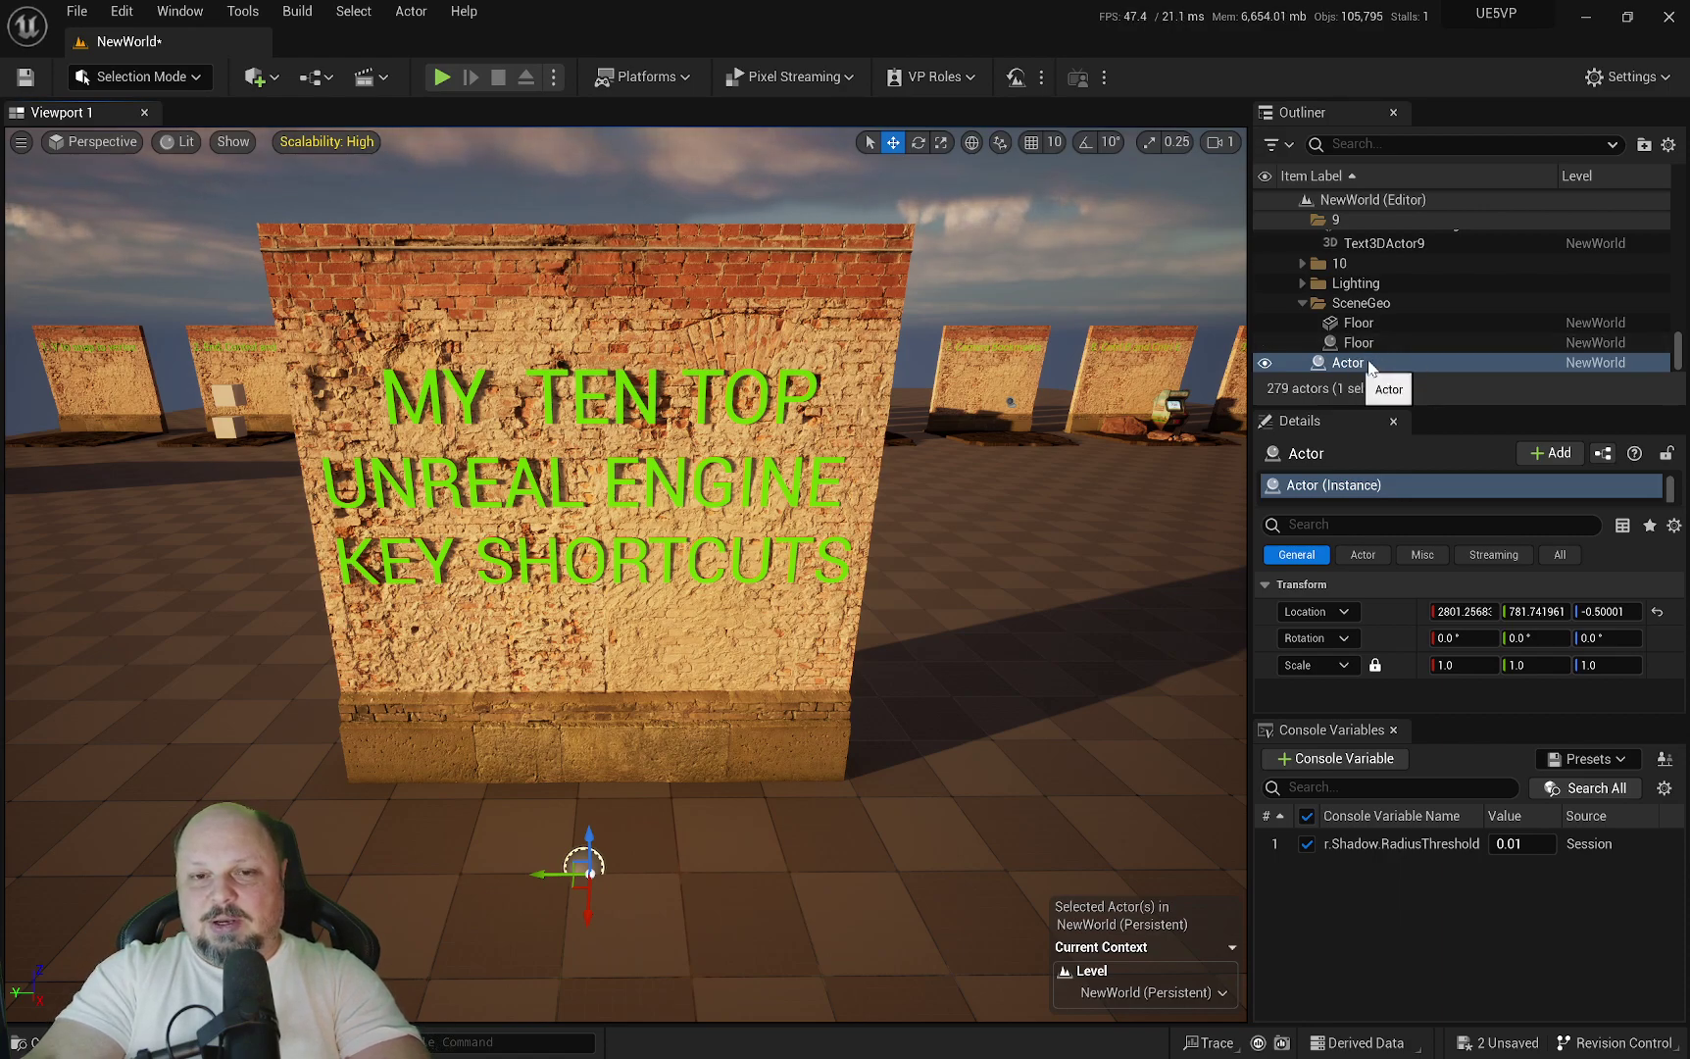
Raise the empty Actor vertically to a height of about 210 units, and jump the camera to POV_A.
drag(588, 843, 584, 647)
scroll(1455, 308, up, 2)
scroll(1455, 308, up, 5)
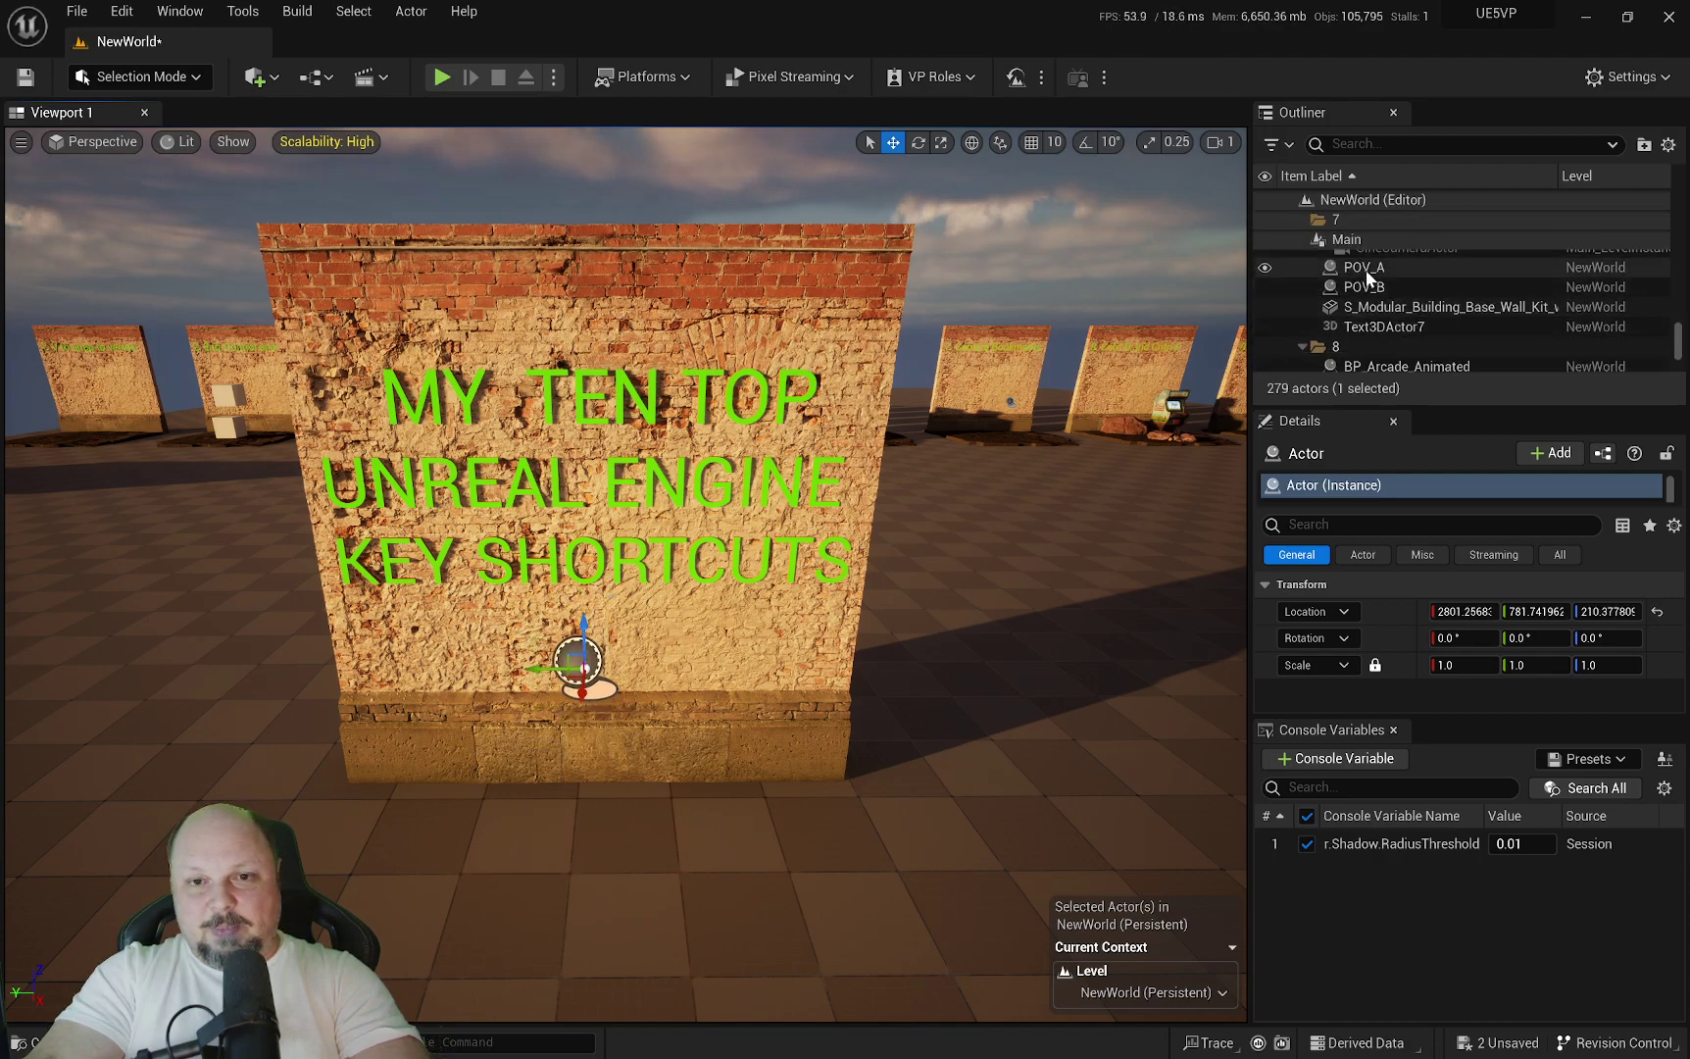
double_click(1365, 268)
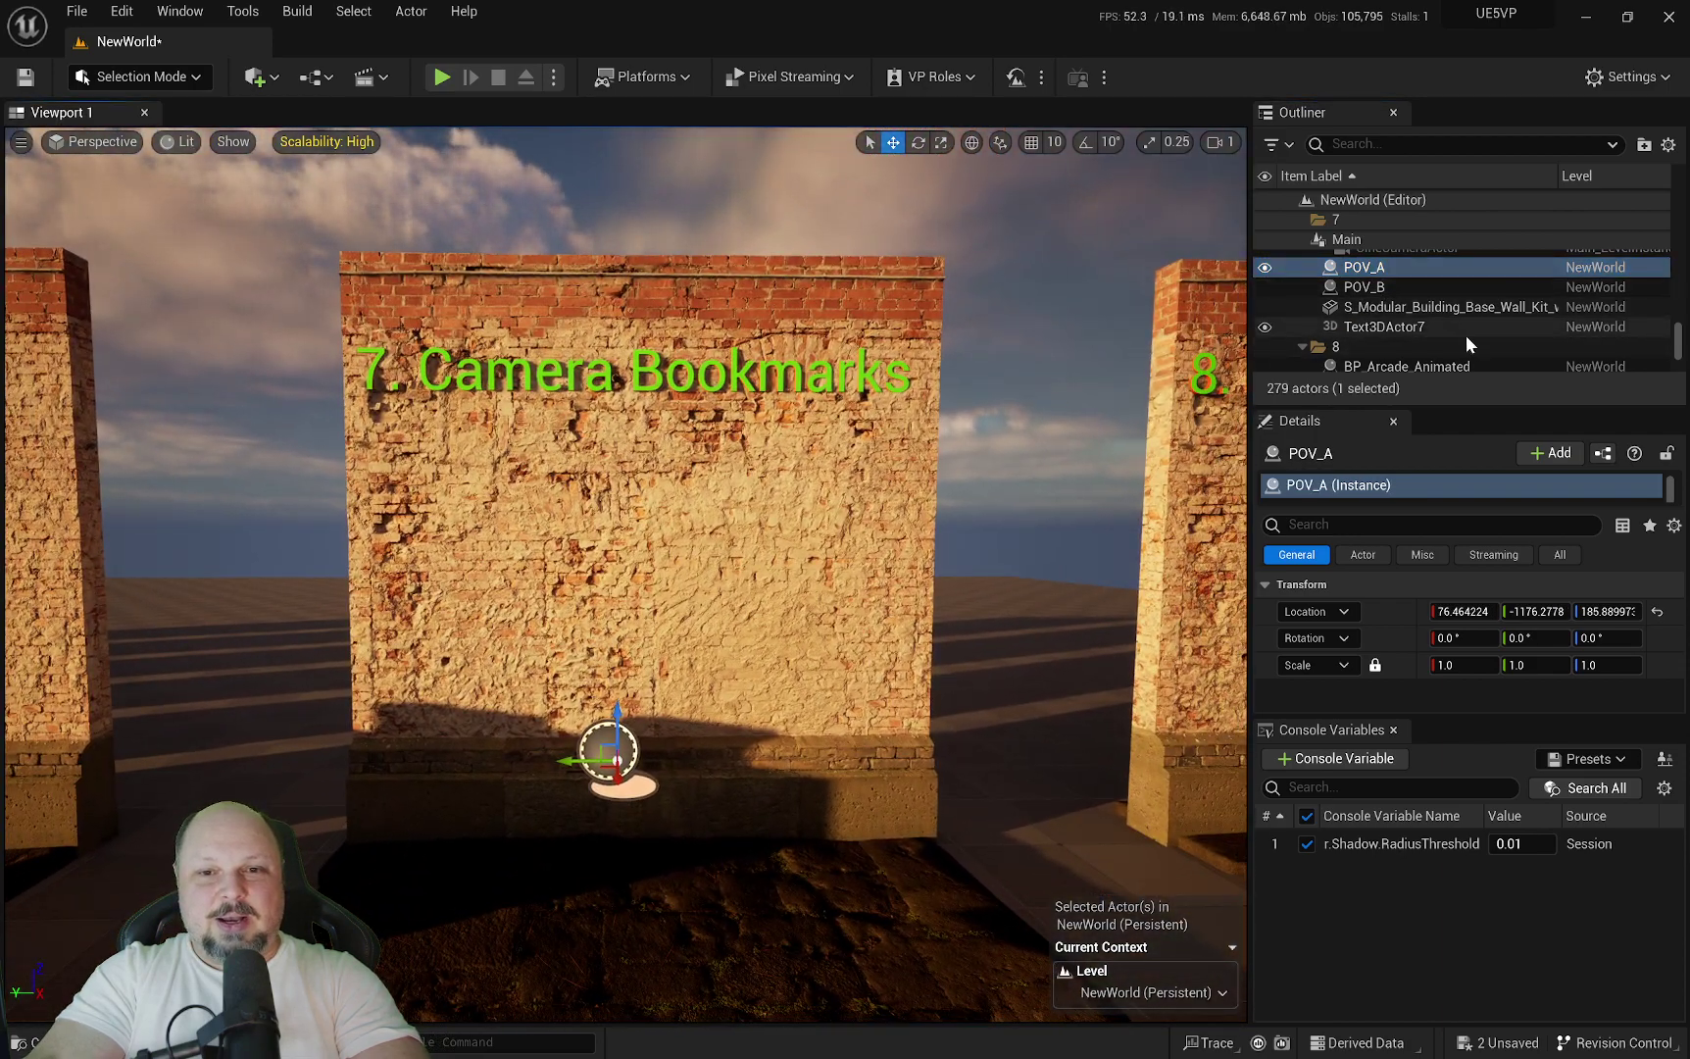
Jump the camera back to the empty Actor in front of the title wall.
scroll(1463, 335, down, 3)
scroll(1392, 348, down, 3)
double_click(1356, 363)
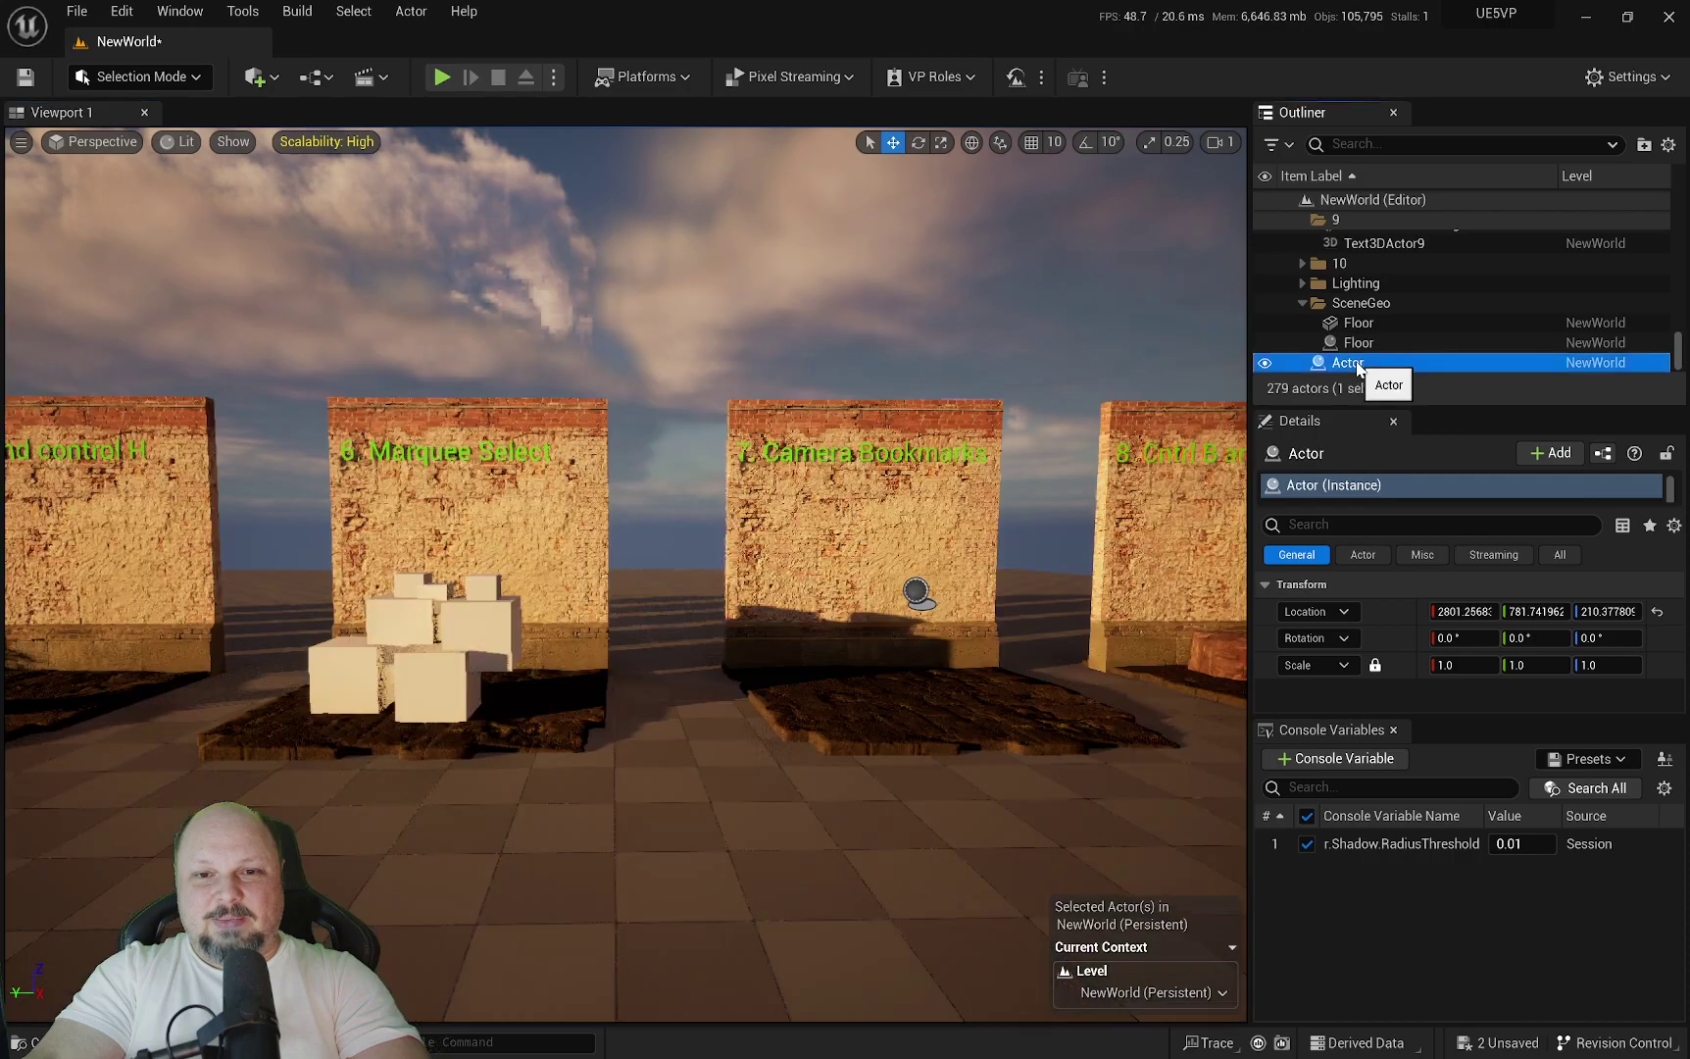
Jump the camera to POV_B, switch to game view and look down the underground corridor.
scroll(1449, 308, up, 6)
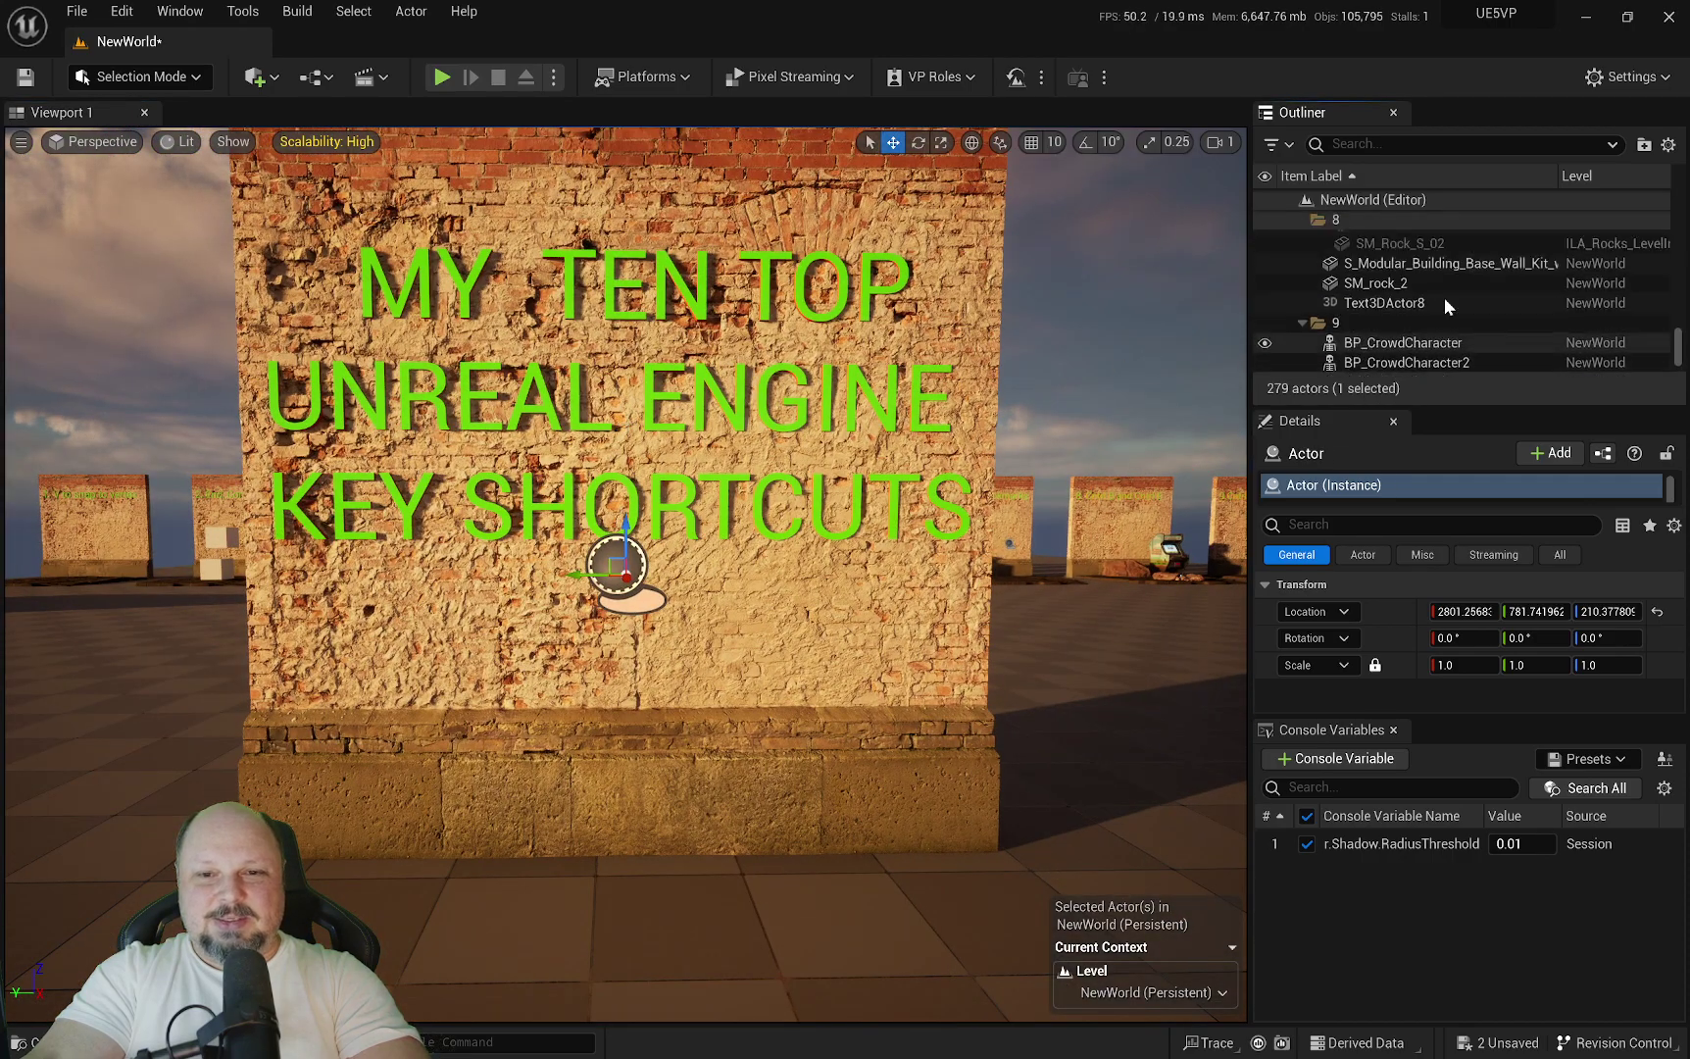
double_click(1377, 286)
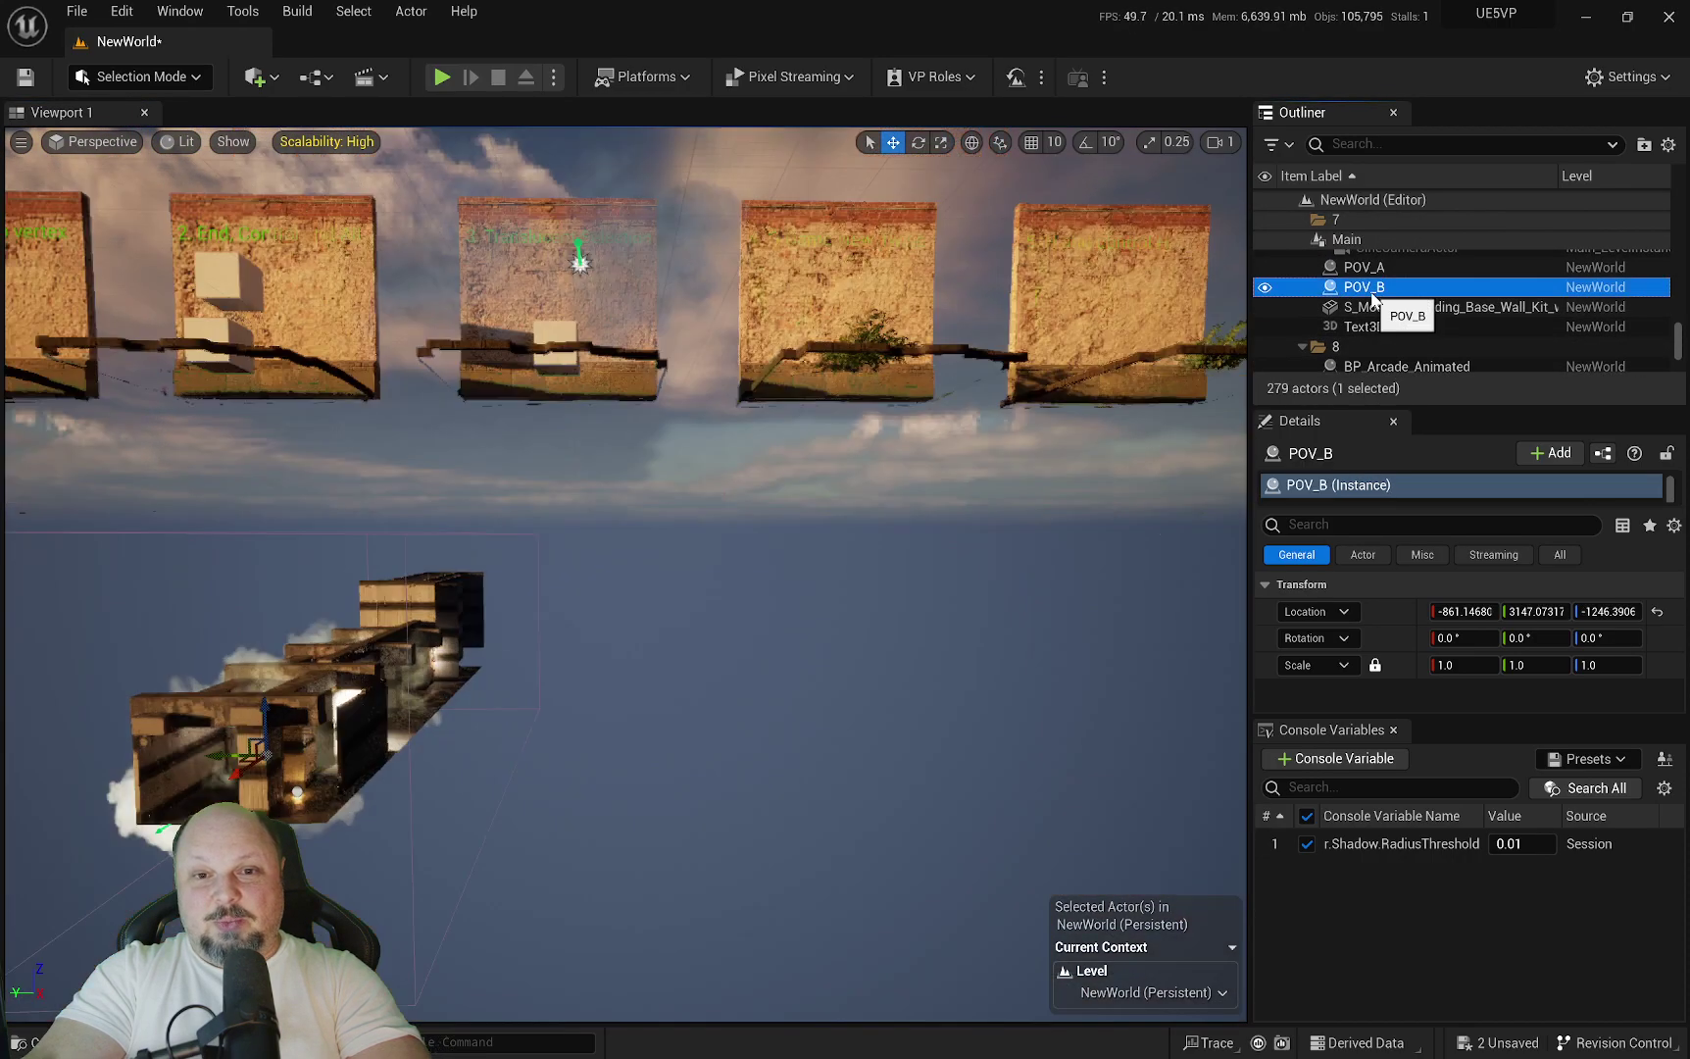
key(g)
right_drag(627, 573, 569, 534)
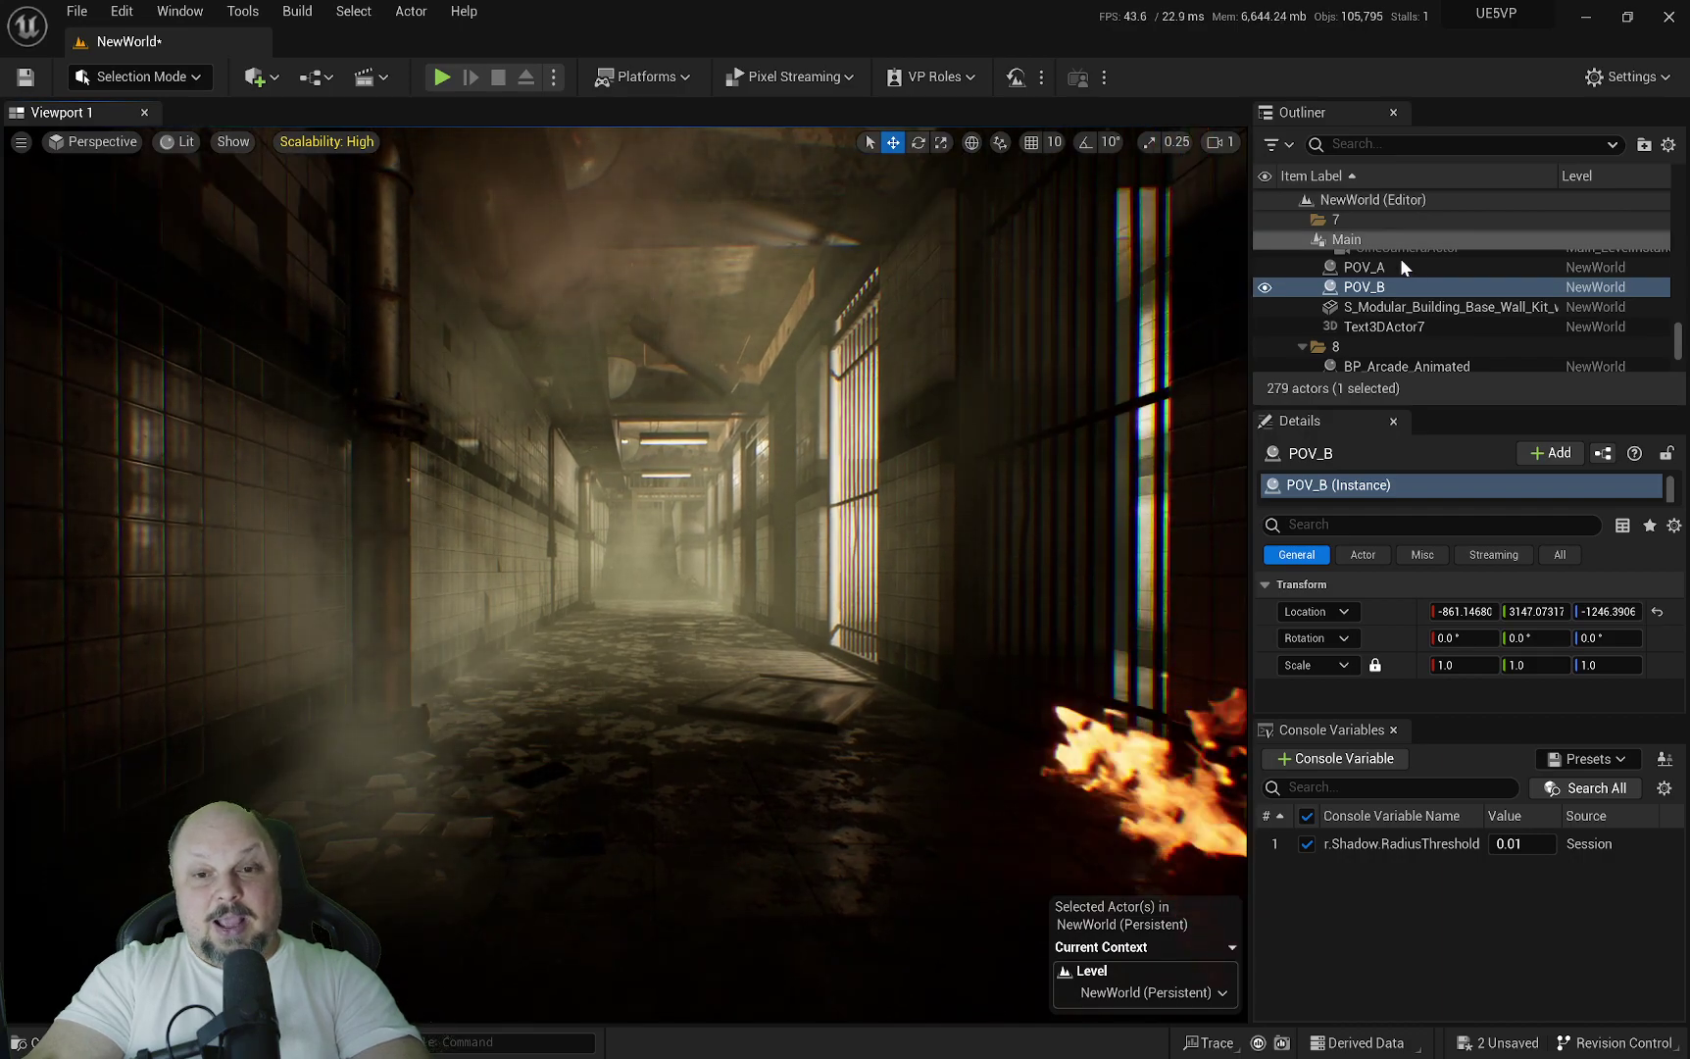
Alternate the camera between POV_A at the Camera Bookmarks wall and POV_B in the corridor, ending on POV_A.
double_click(1368, 273)
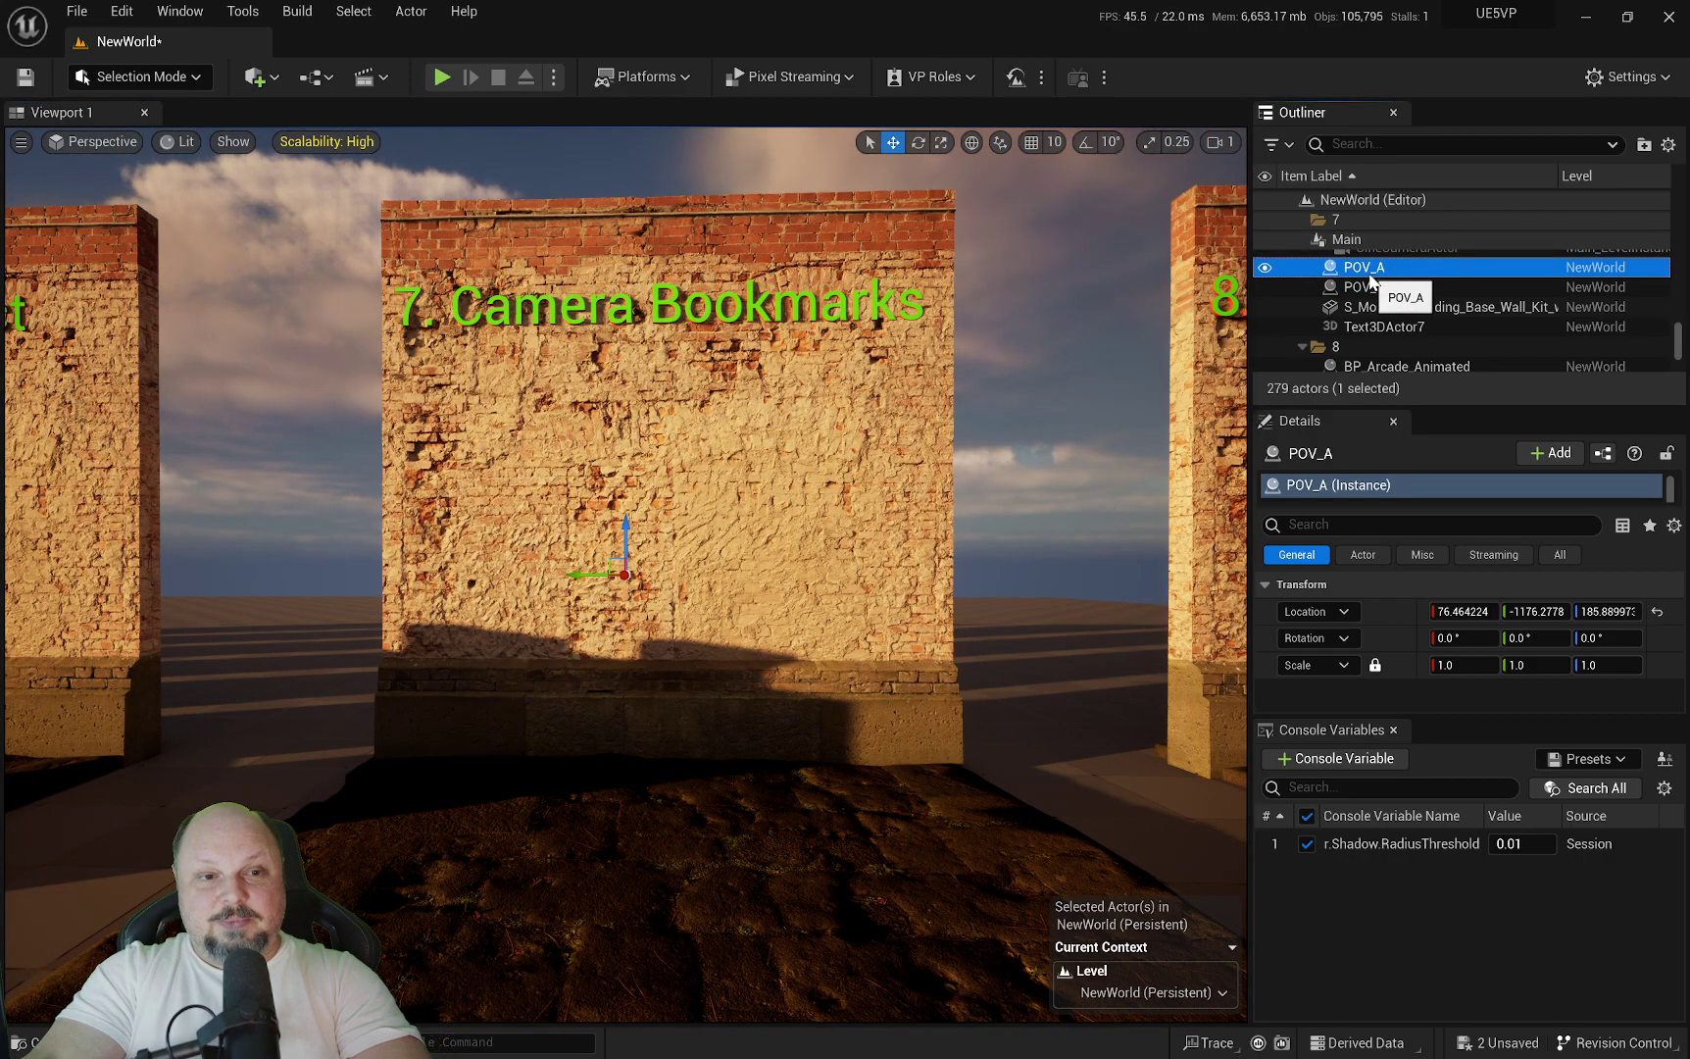
scroll(1376, 289, up, 1)
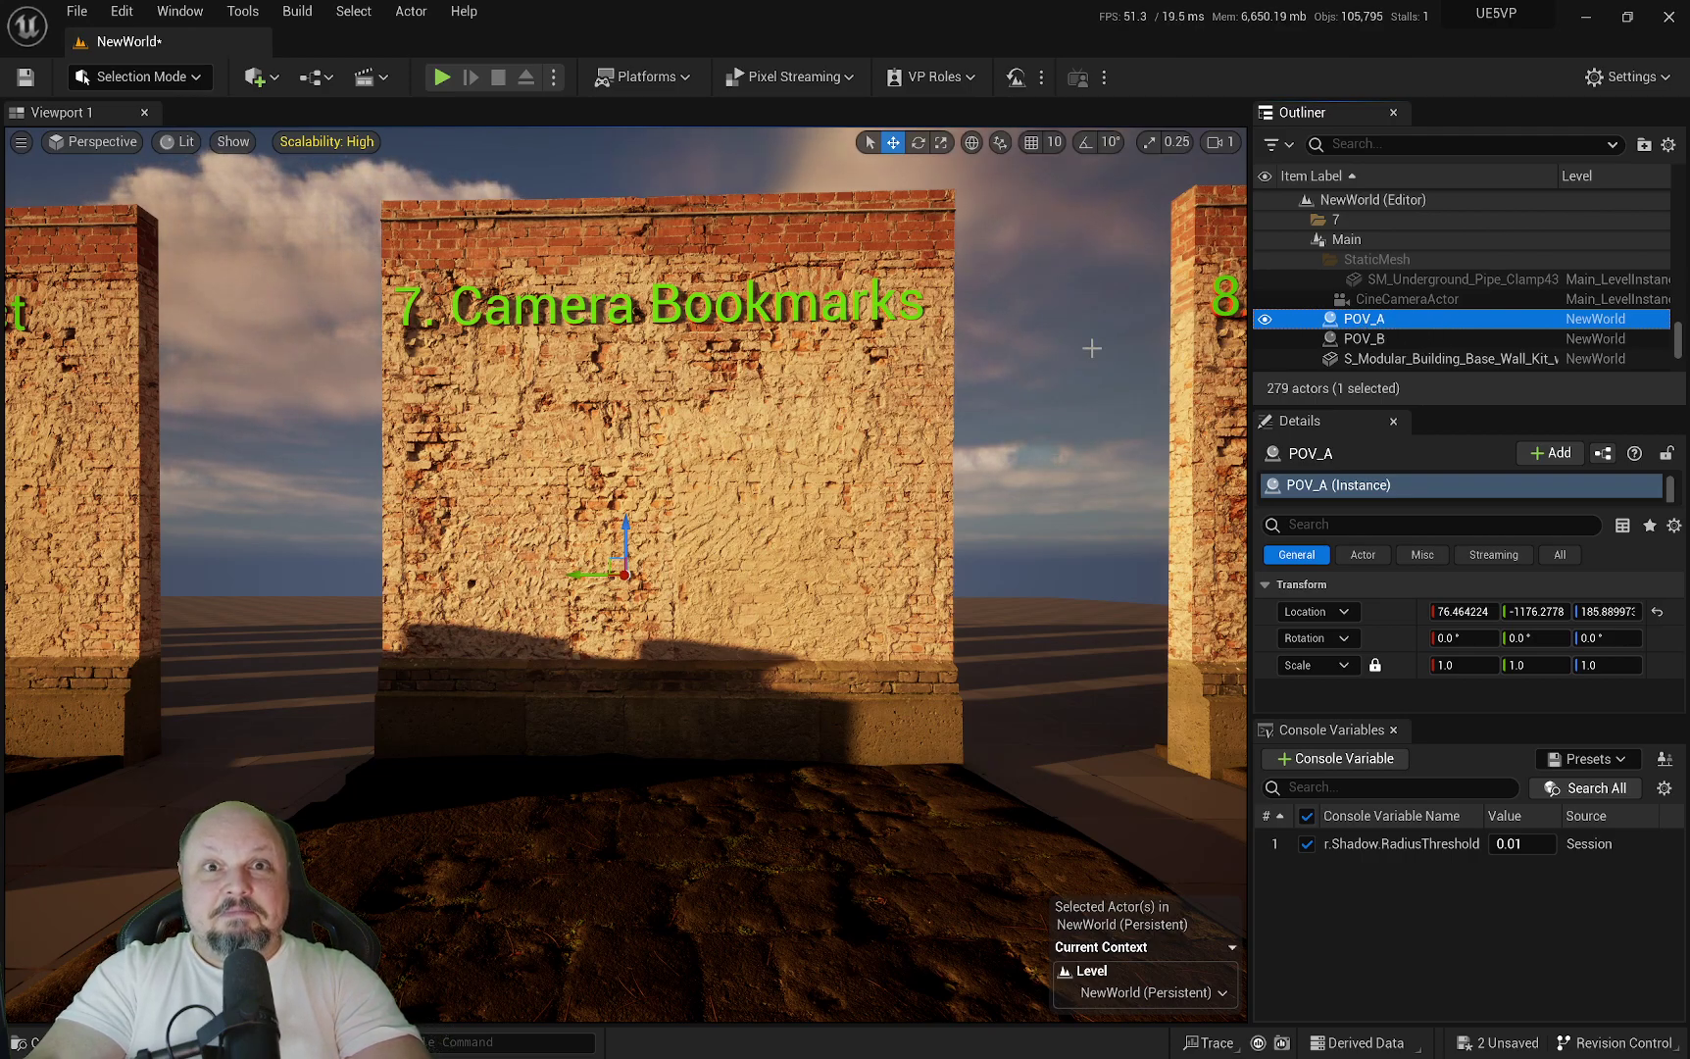
mouse_move(785, 491)
right_down()
mouse_move(716, 490)
mouse_move(764, 491)
right_up()
scroll(721, 490, up, 1)
key(e)
key(q)
key(w)
double_click(1365, 339)
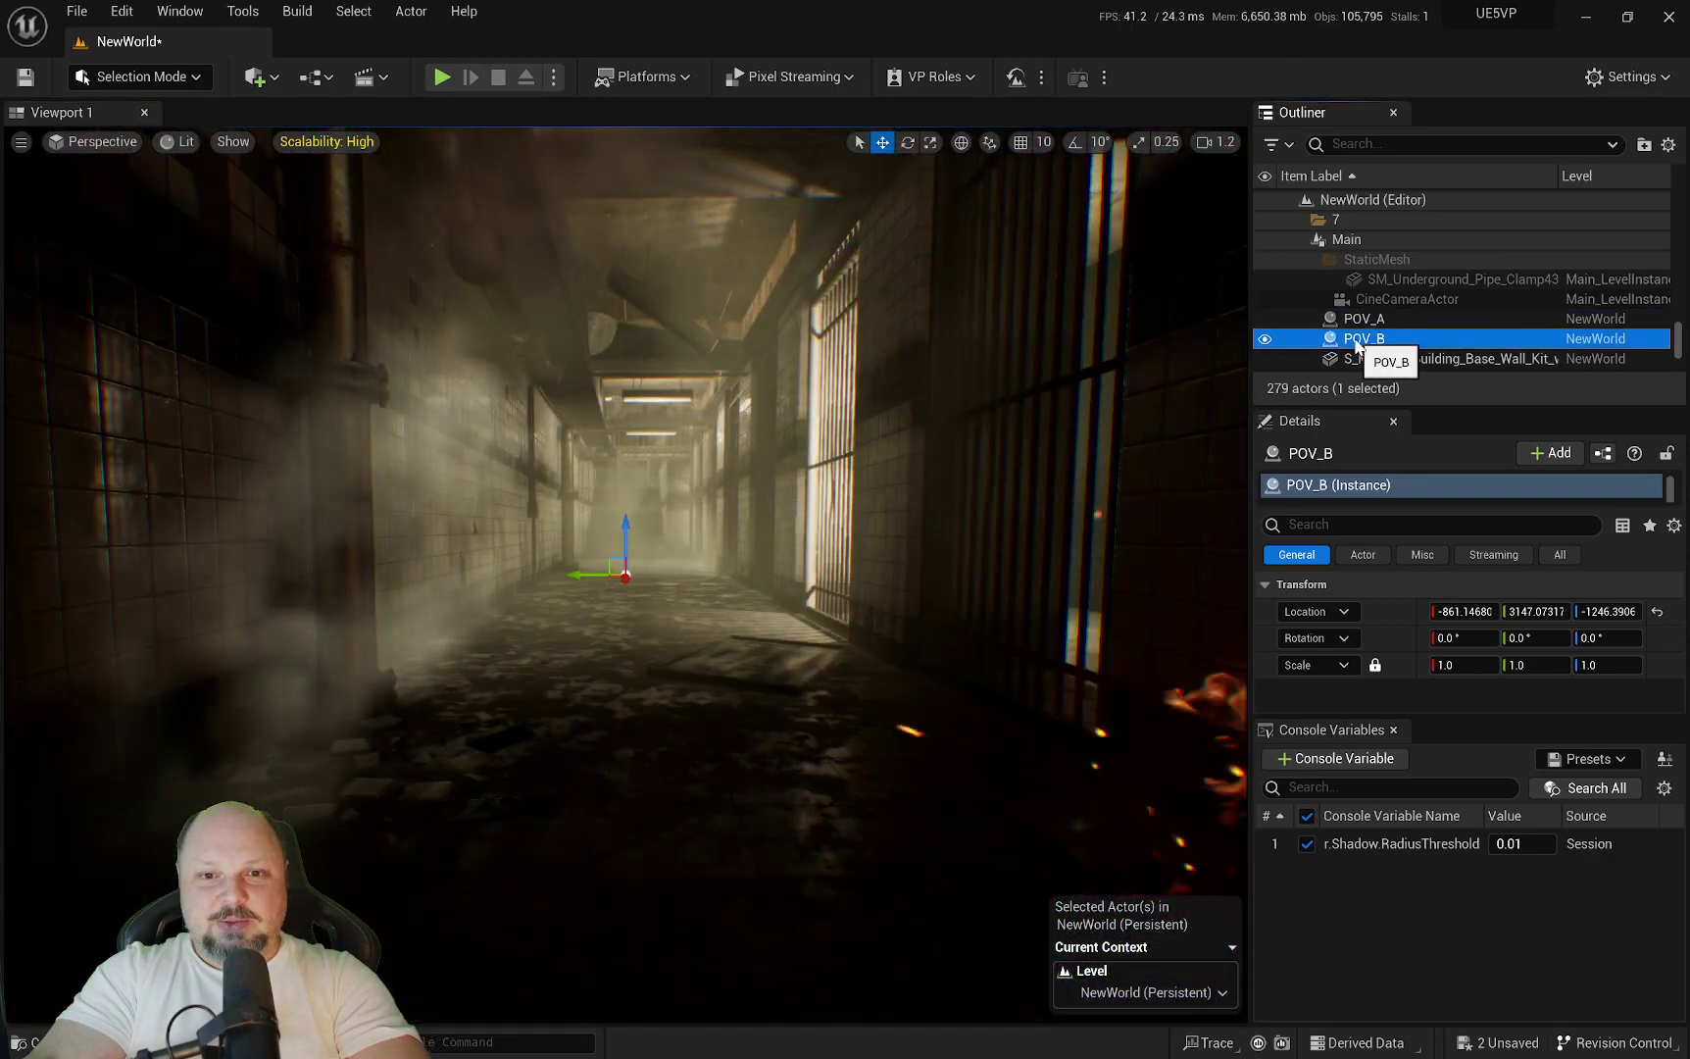
double_click(1372, 318)
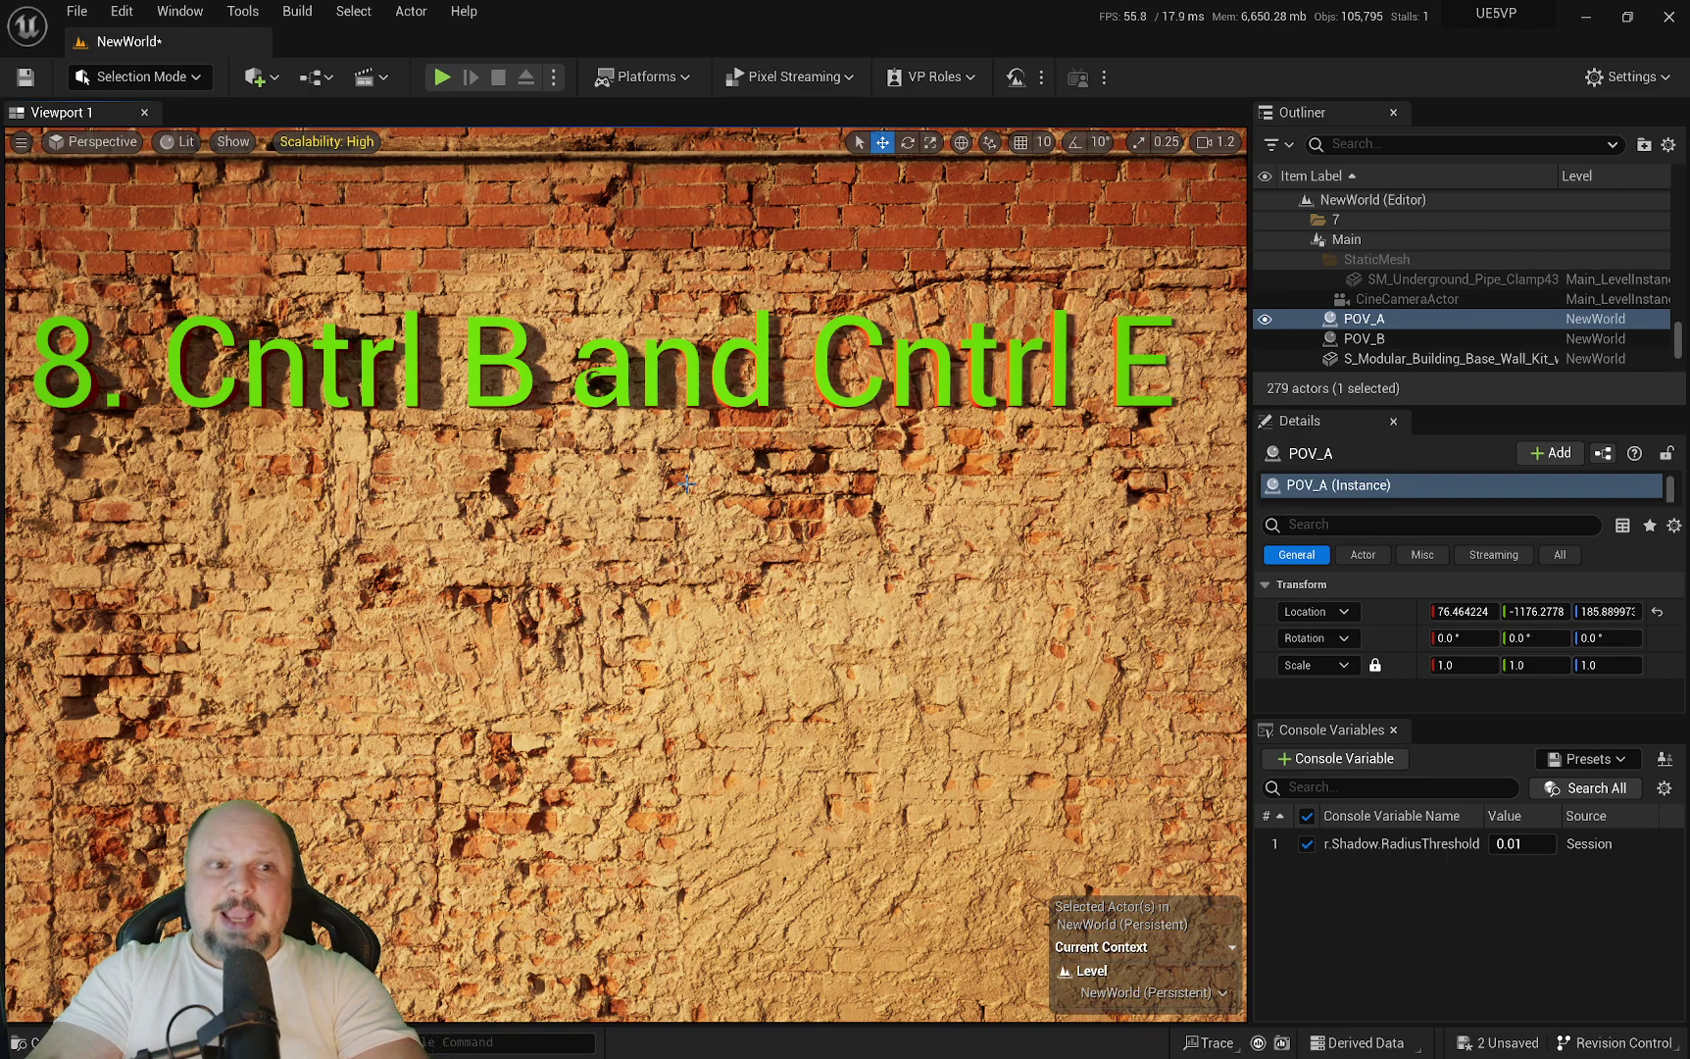
Select the large rock beside the arcade machine at wall 8 and open its mesh in the asset editor.
key(s)
right_drag(628, 574, 608, 632)
scroll(627, 598, down, 2)
key(w)
key(w)
scroll(613, 676, down, 1)
mouse_move(683, 576)
right_down()
mouse_move(679, 540)
mouse_move(676, 568)
right_up()
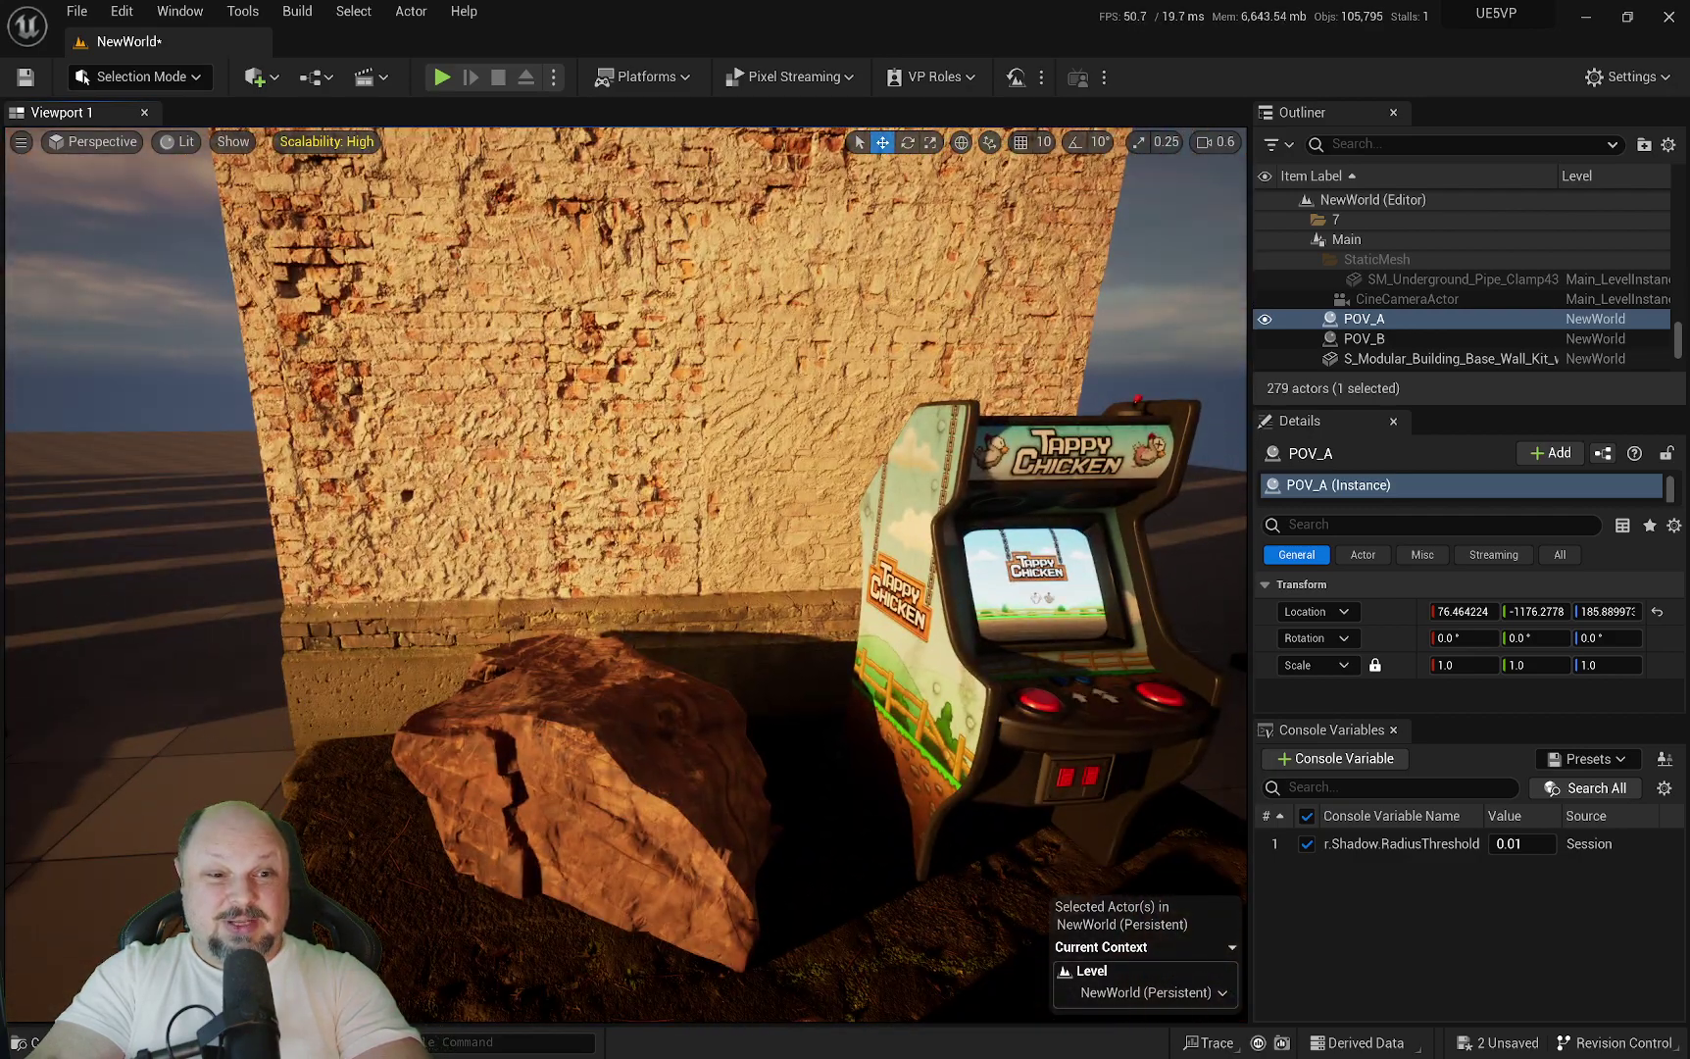
click(692, 681)
key(q)
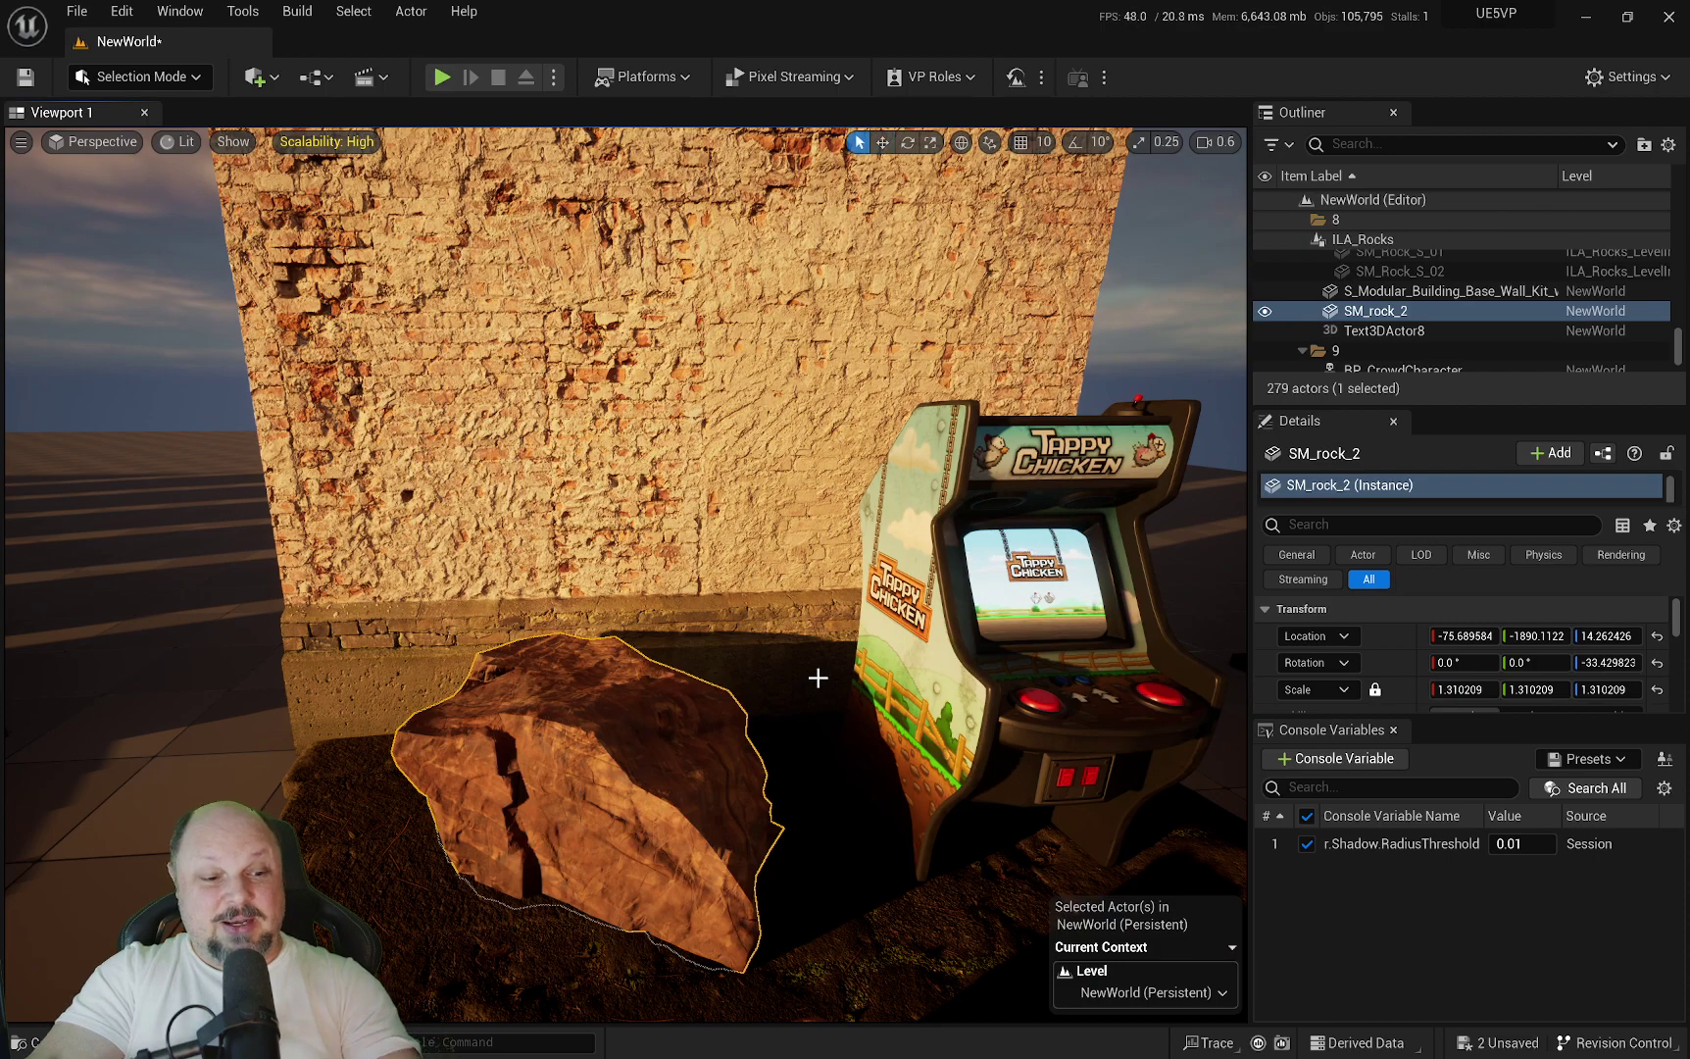
key(ctrl+e)
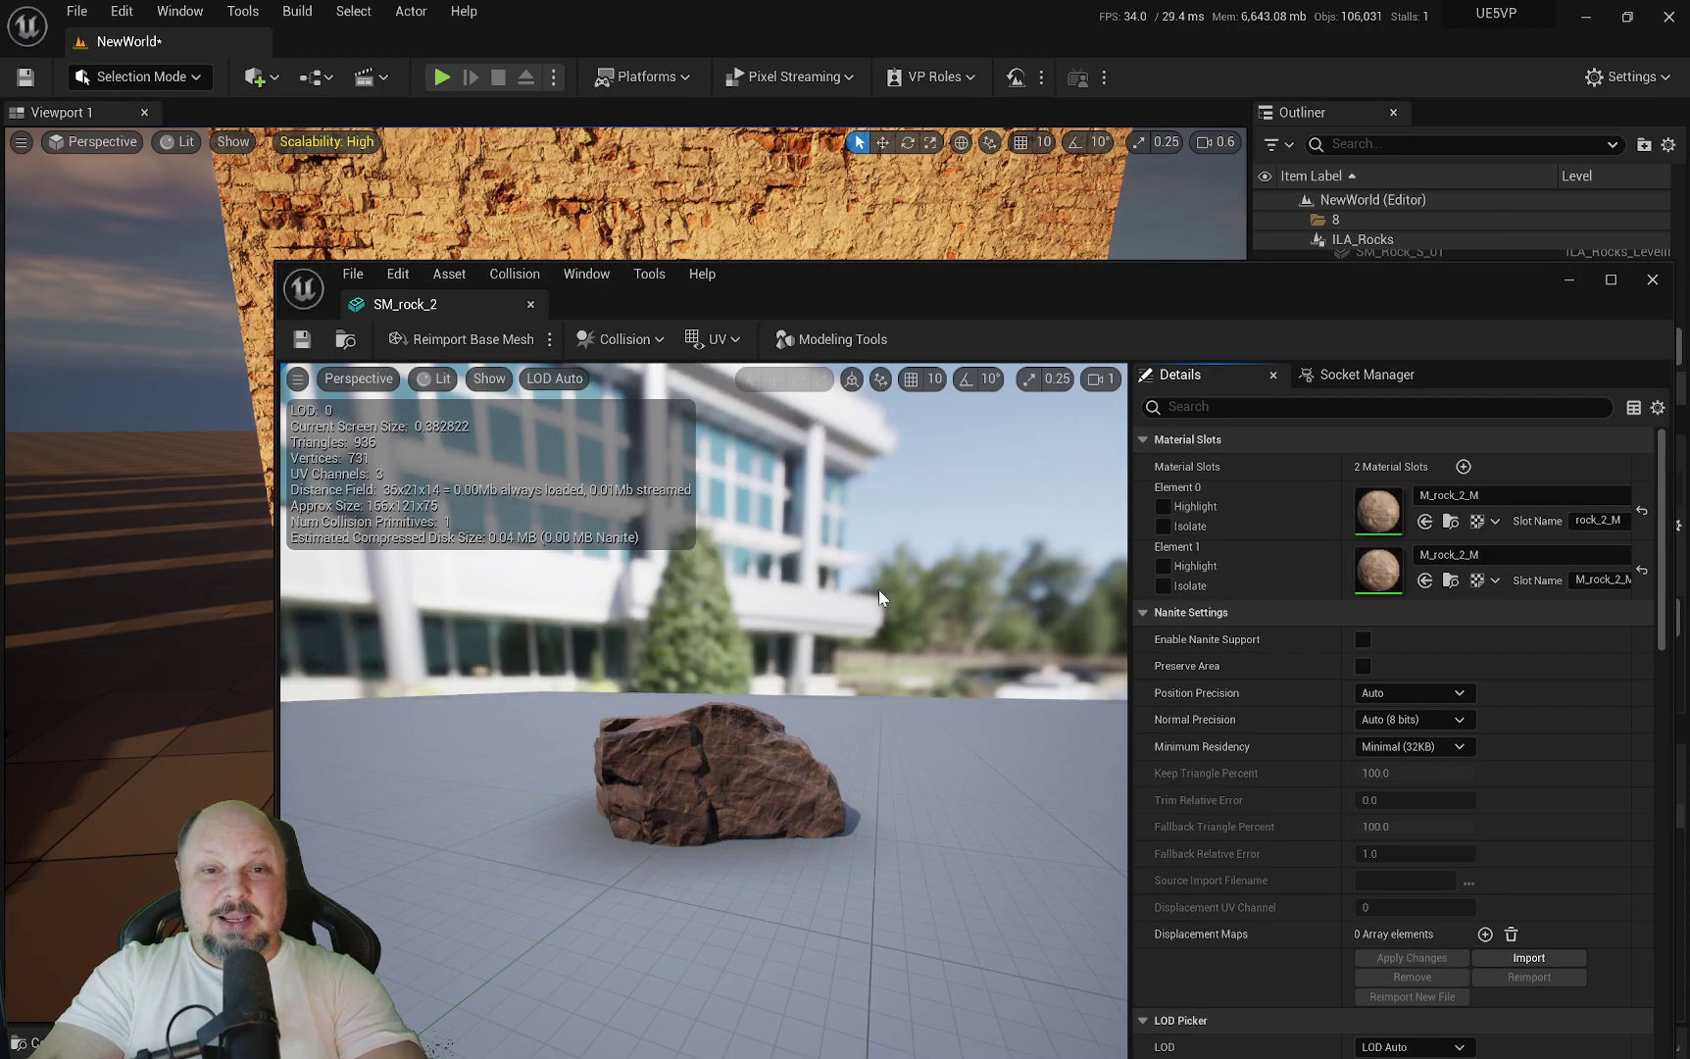
Reposition the SM_rock_2 editor window over the level editor and close it.
drag(1118, 274, 968, 92)
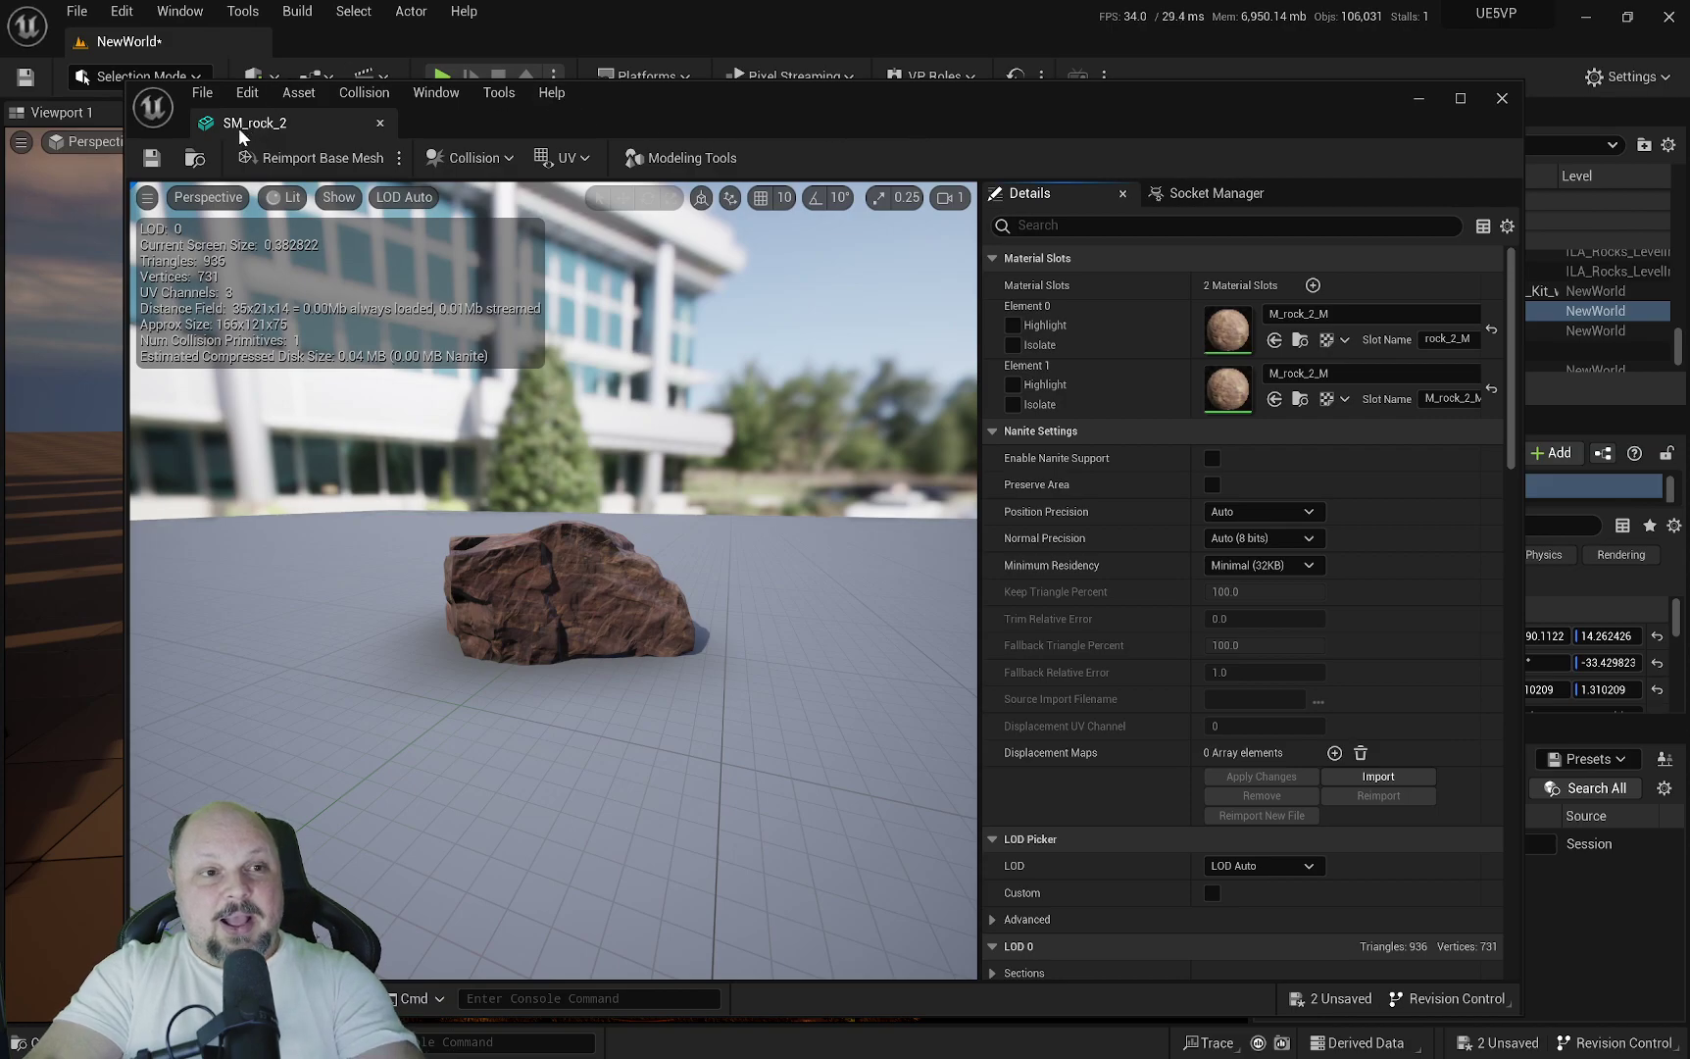
mouse_move(728, 92)
mouse_down()
mouse_move(683, 286)
mouse_move(833, 816)
mouse_move(709, 69)
mouse_up()
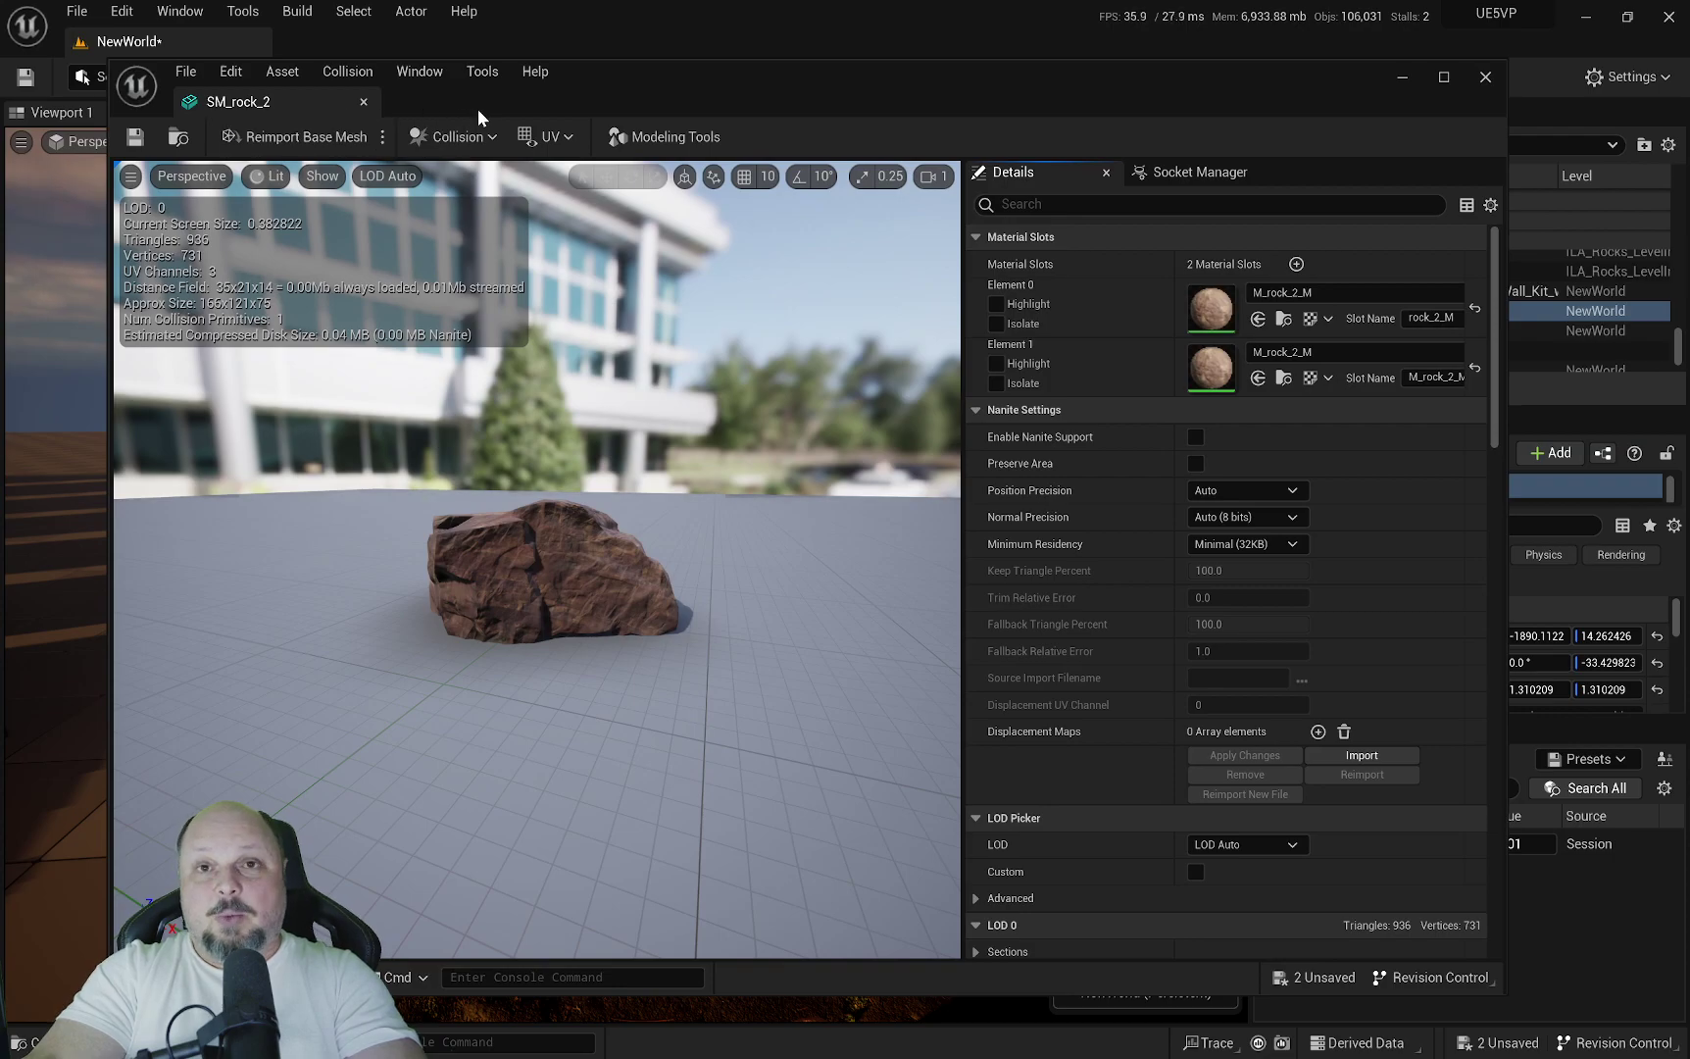
click(1484, 76)
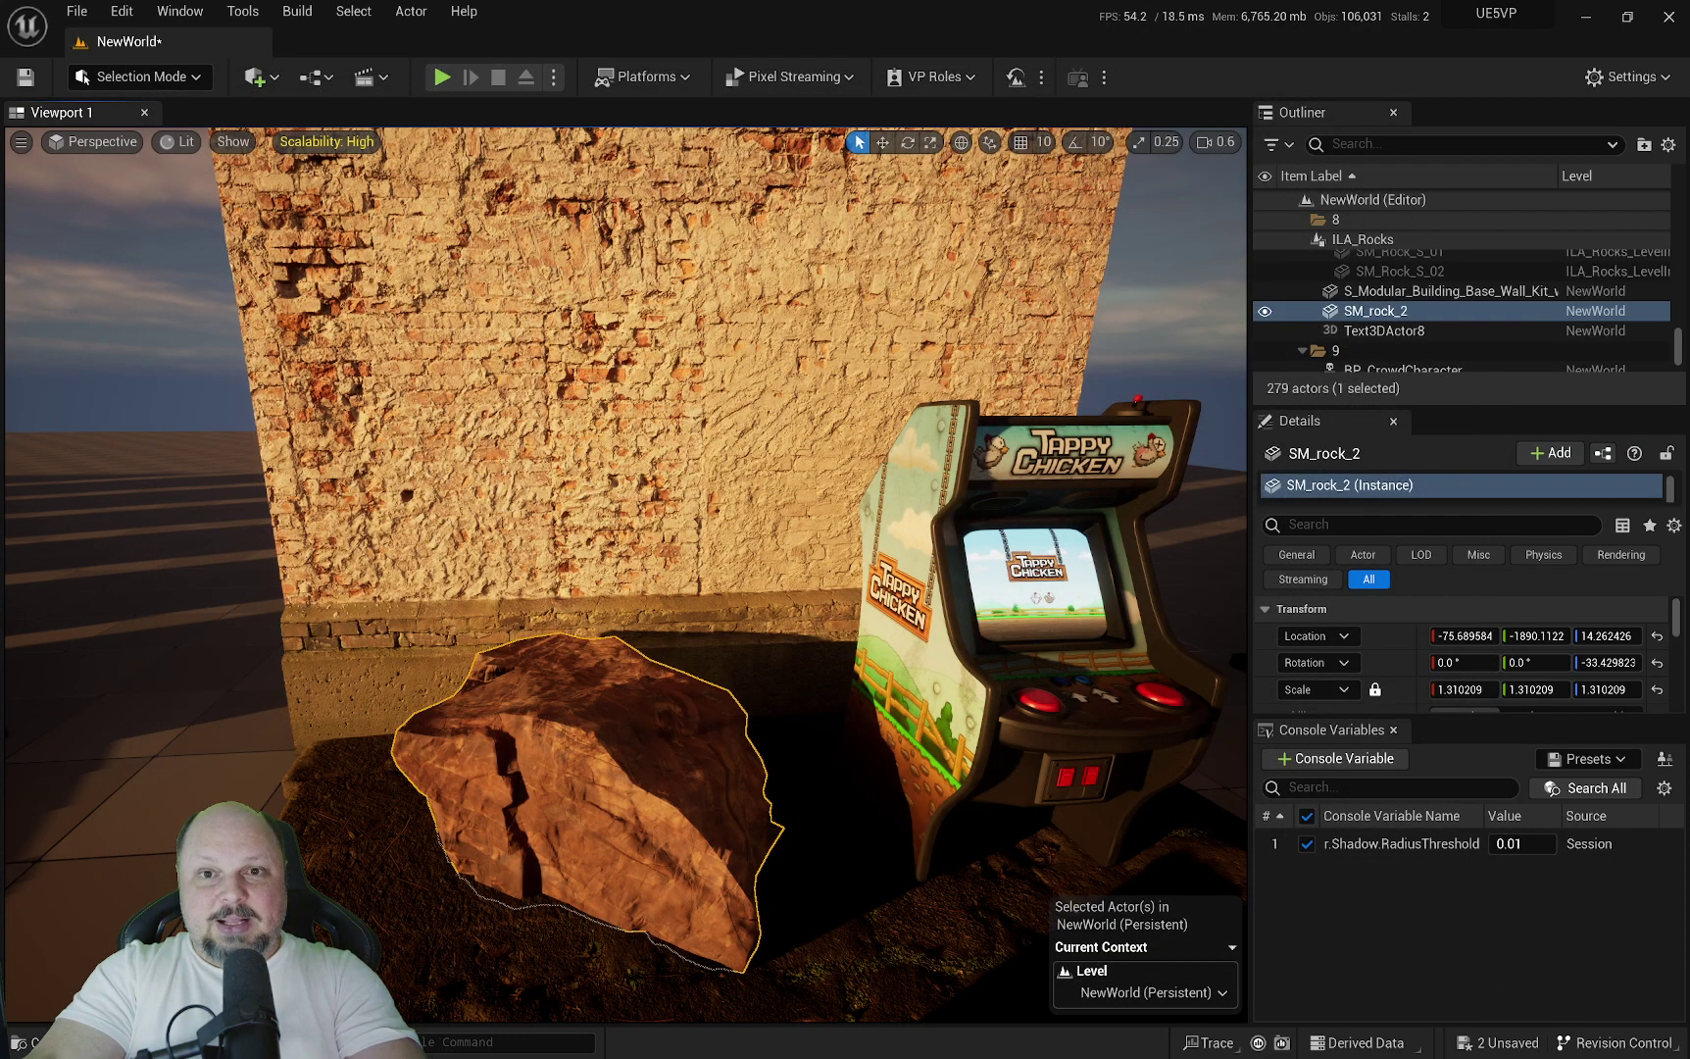
Open the arcade machine's Blueprint, view the Chicken flap textures section of its Event Graph, and close the editor.
click(1041, 536)
key(f)
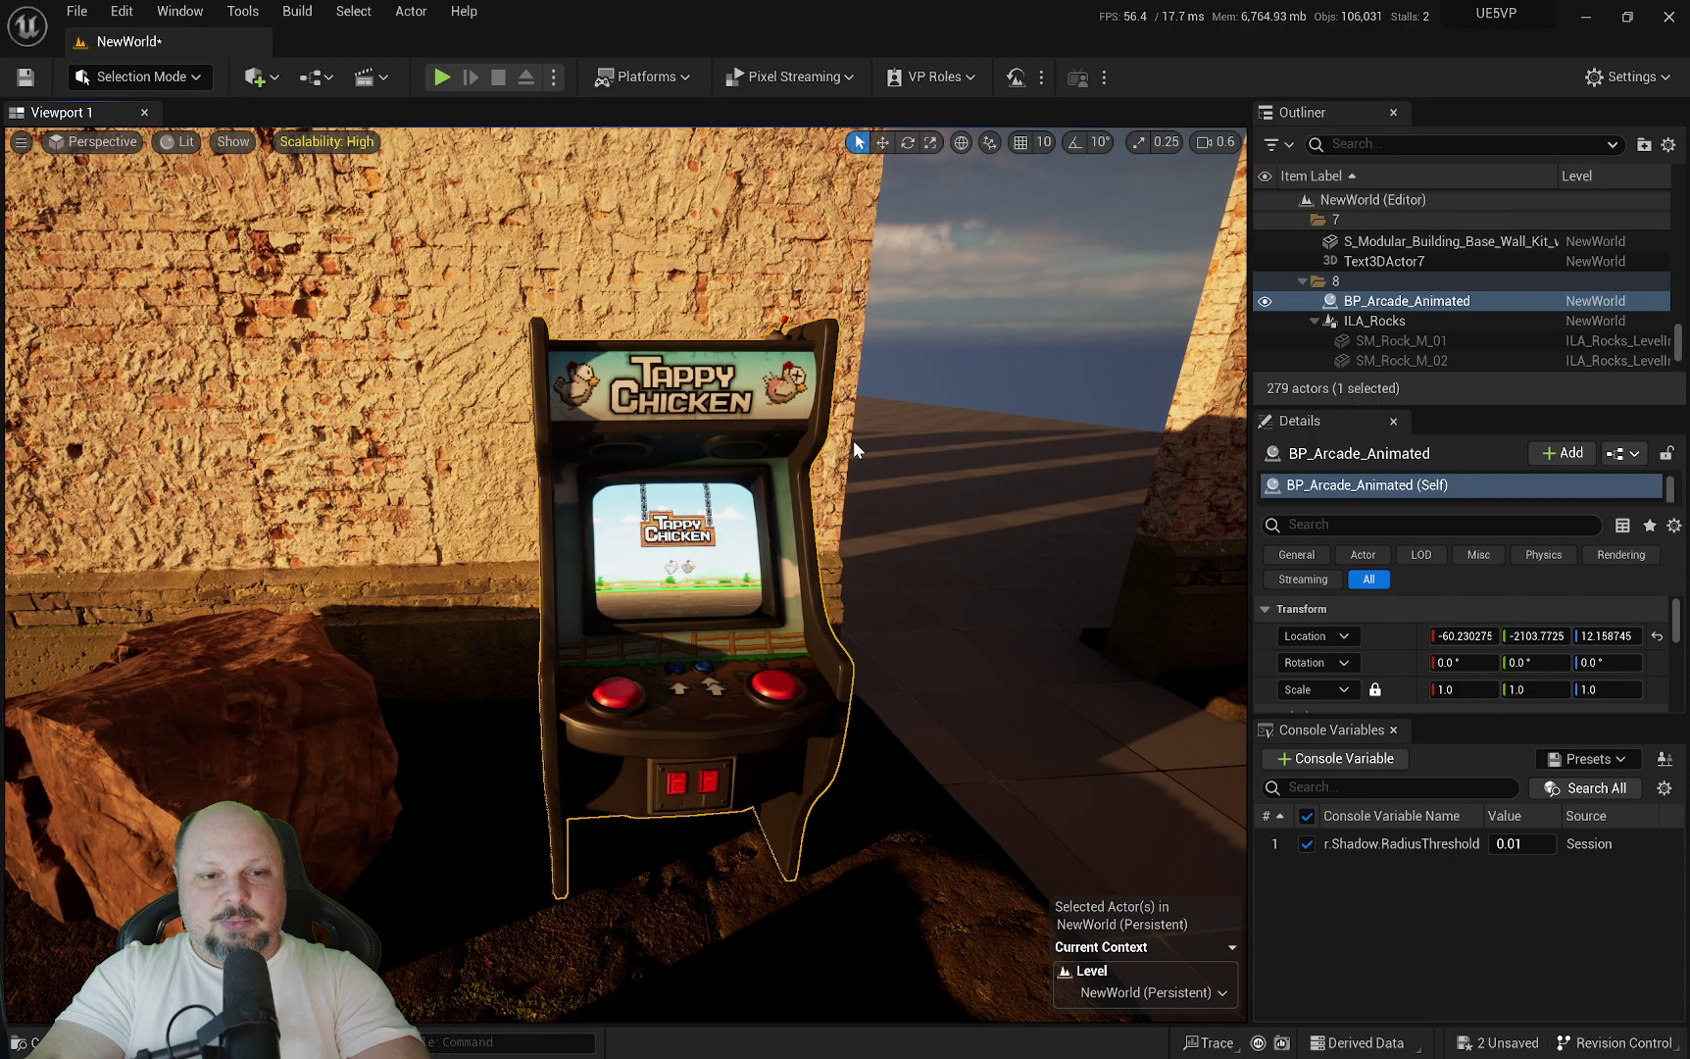
key(ctrl+e)
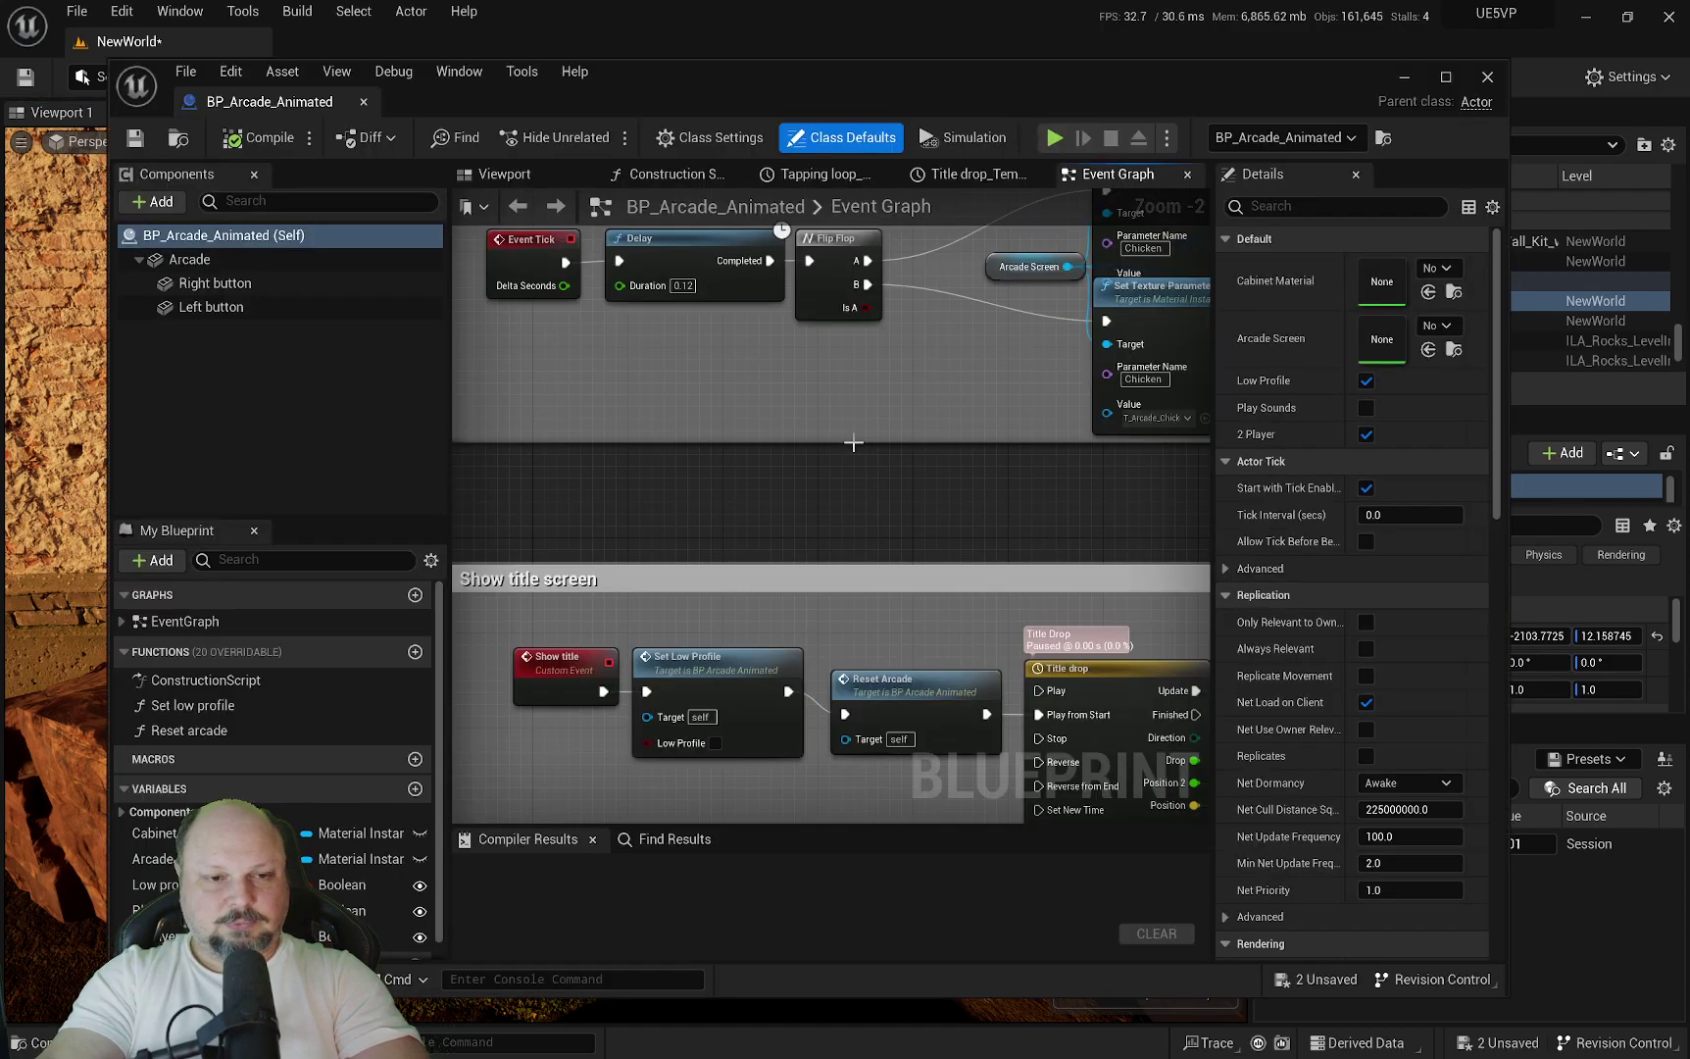
right_drag(908, 435, 933, 578)
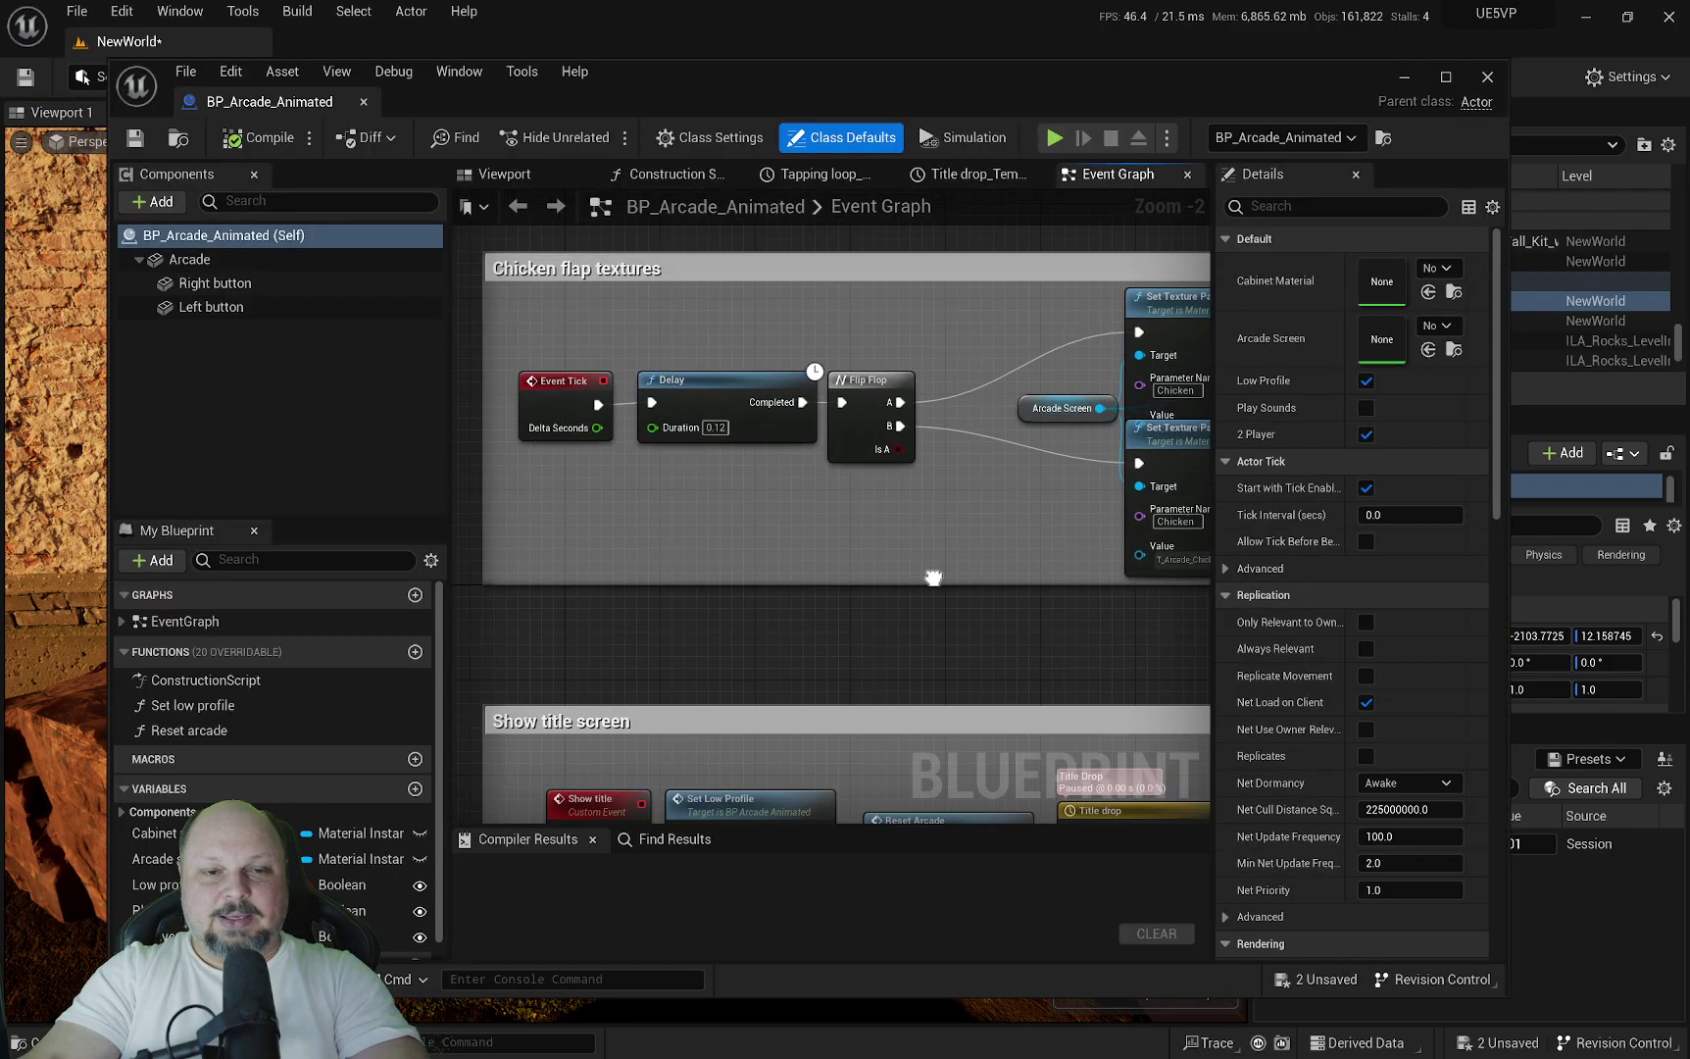
click(1489, 78)
Select the ILA_Rocks level instance in front of the arcade machine and open it for in-place editing.
right_drag(863, 490, 829, 612)
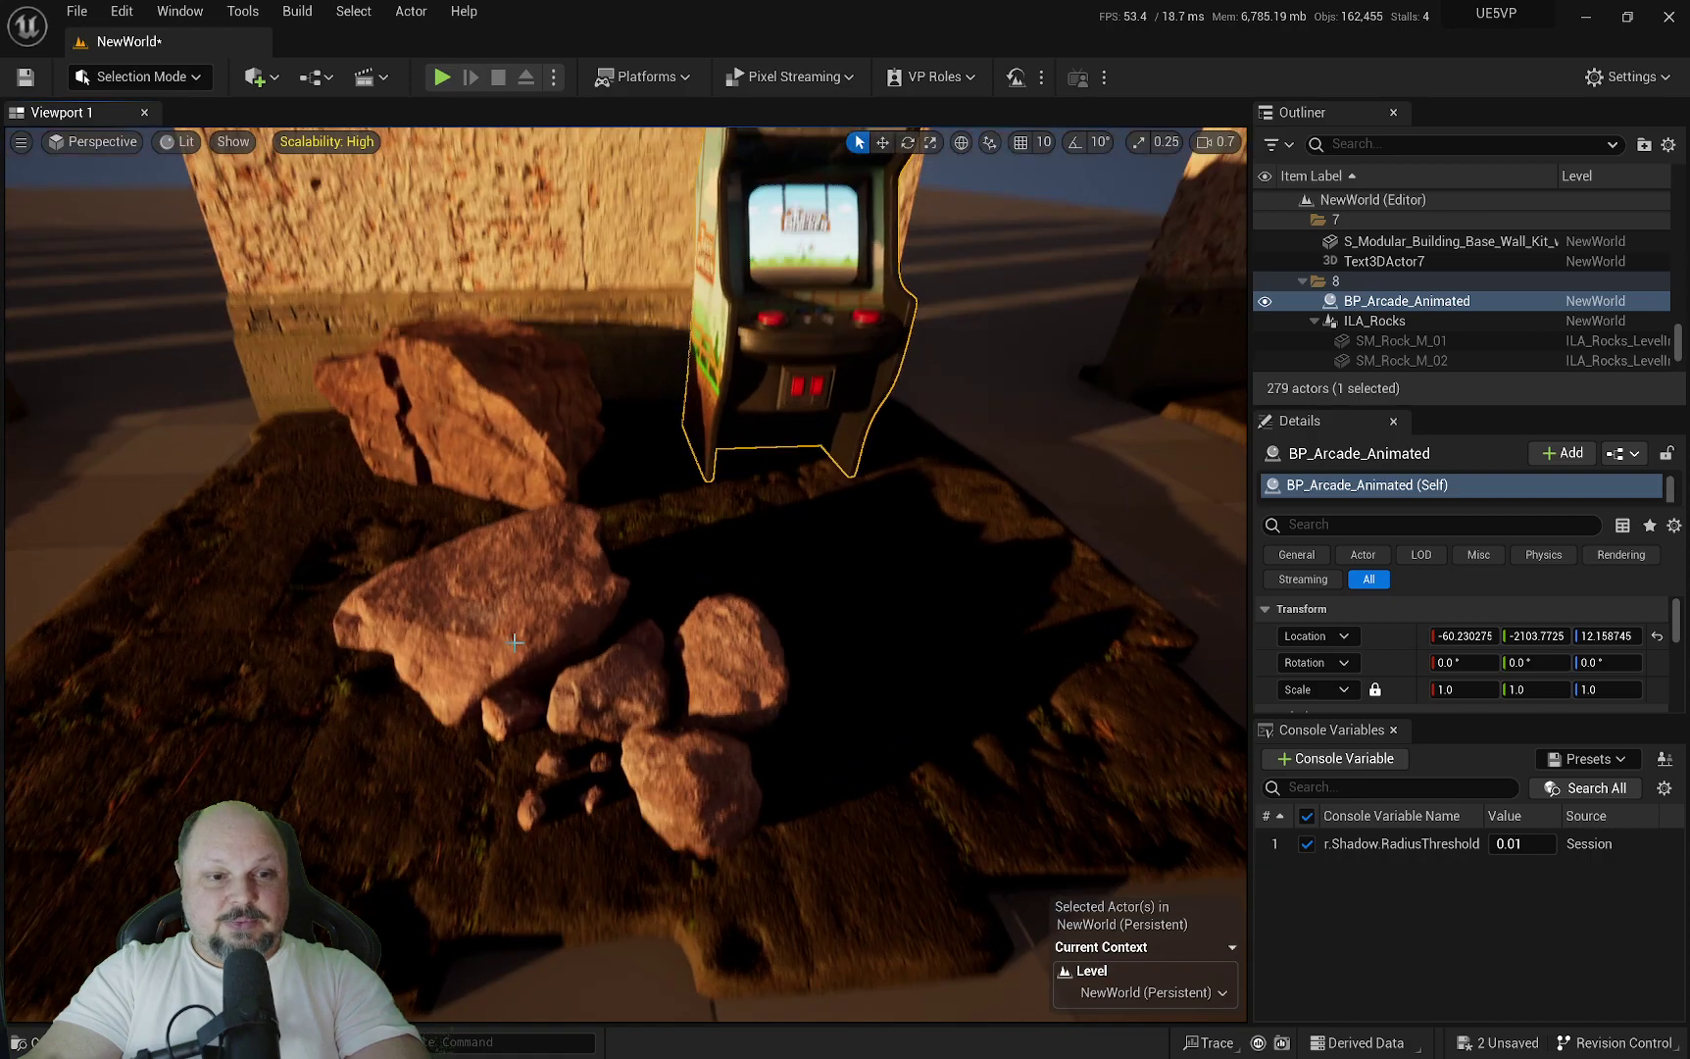
click(682, 597)
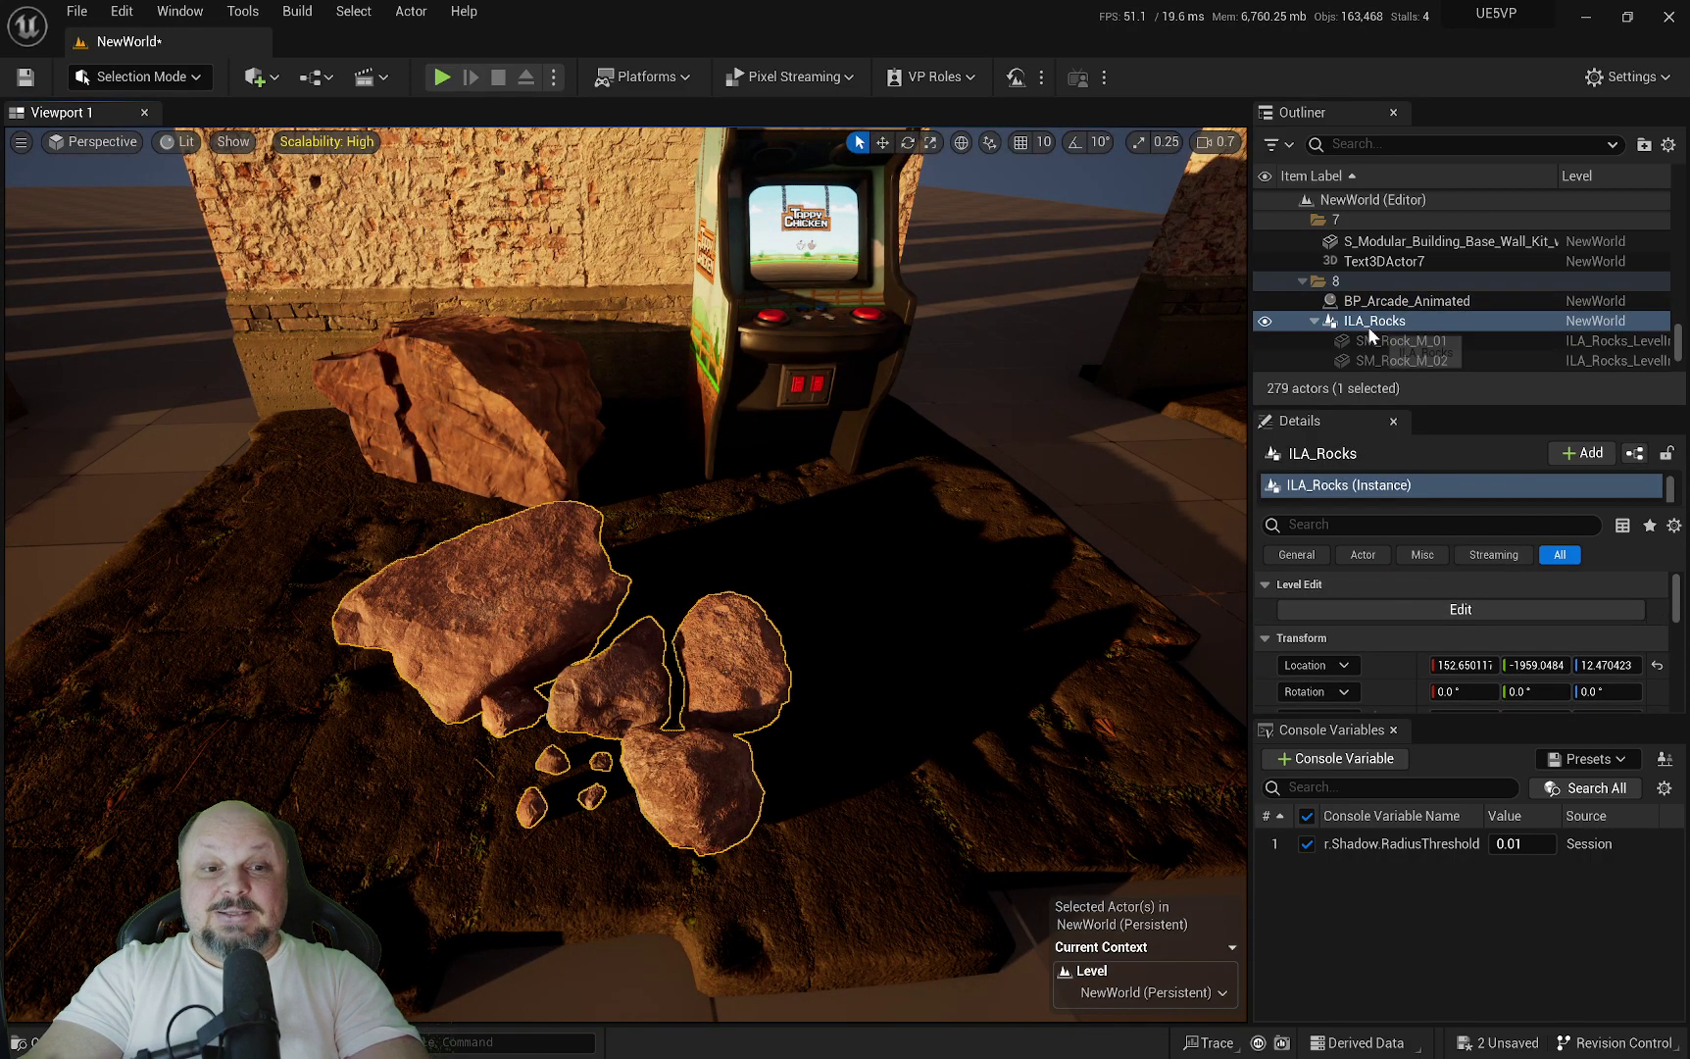
right_drag(615, 650, 666, 650)
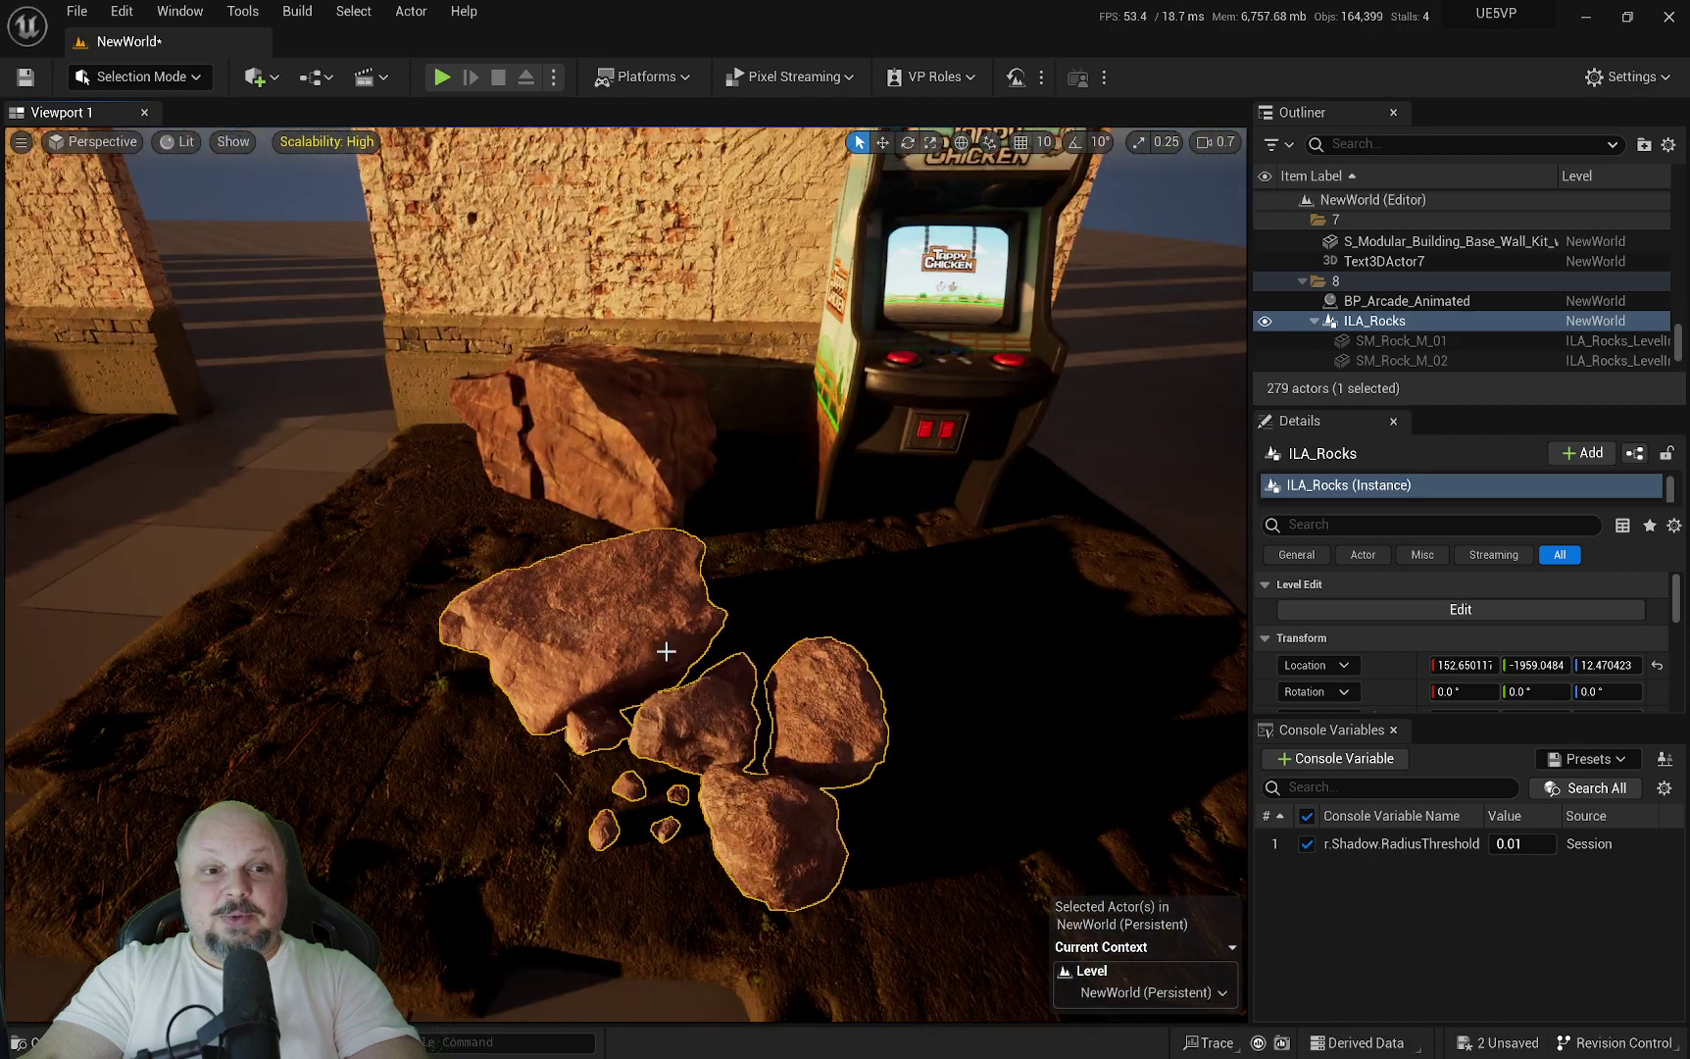
double_click(677, 660)
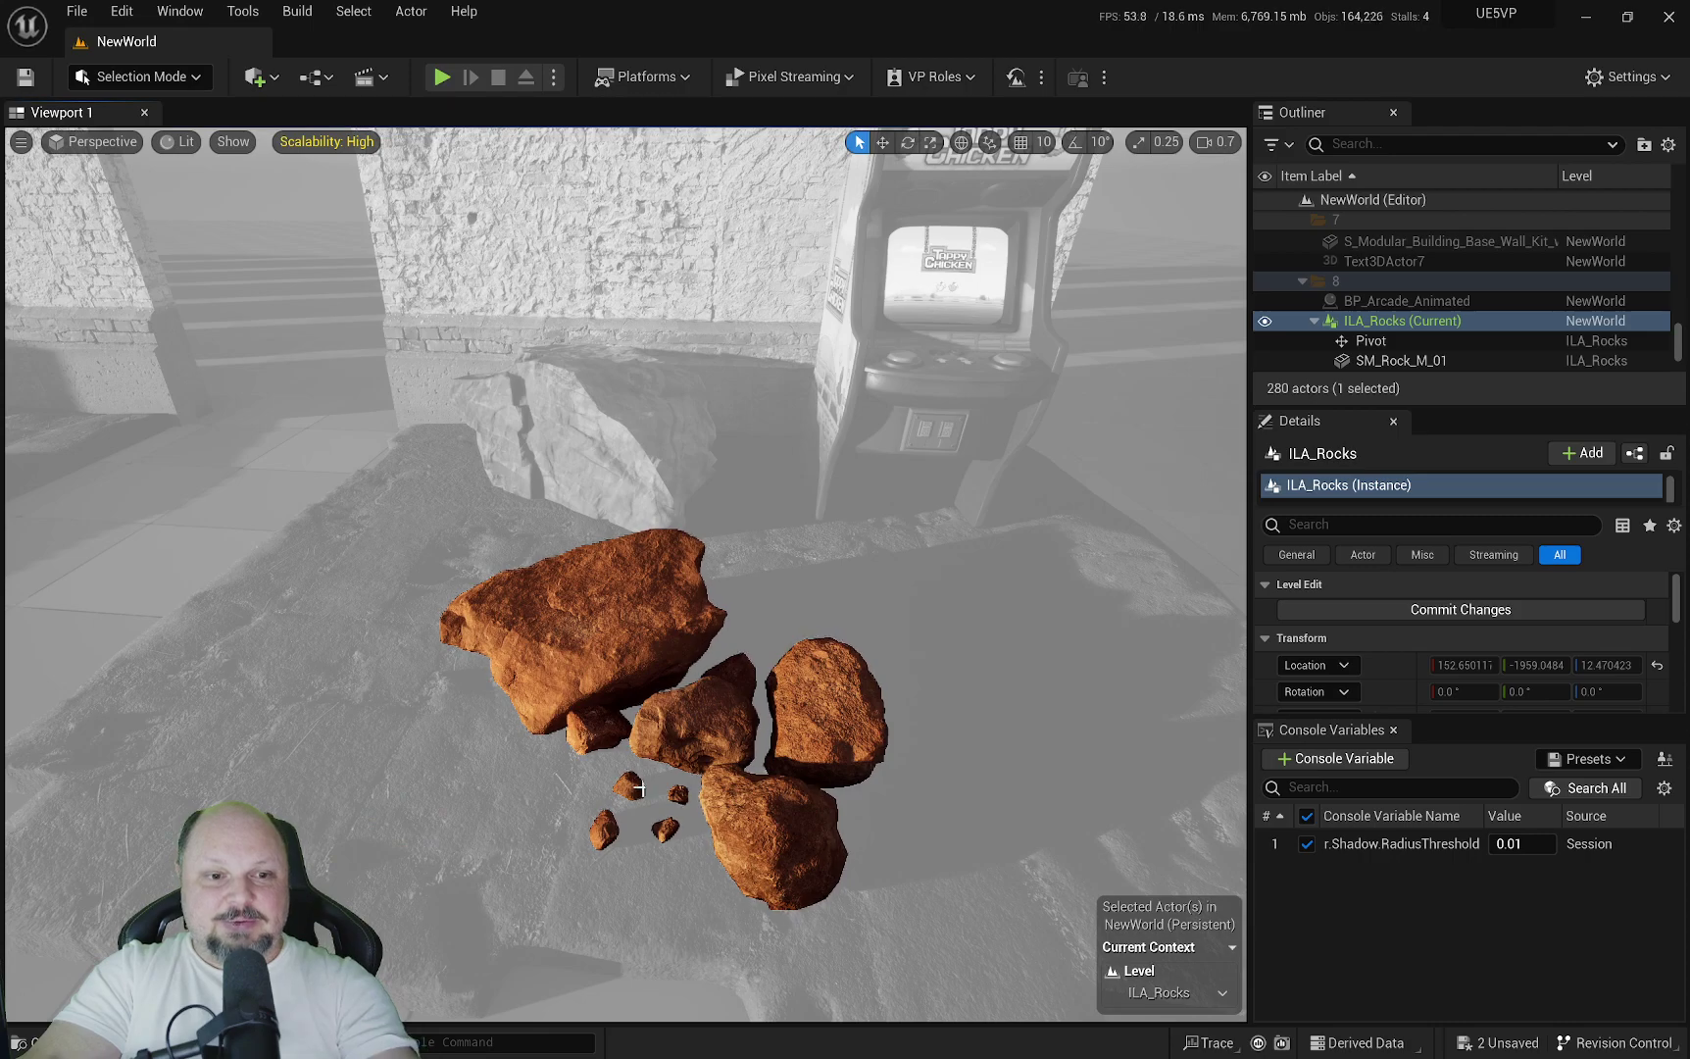
Rotate the smallest rock cluster, SM_Rock_S_02, by about 60 degrees and nudge the upright rock beside the group backwards.
click(667, 833)
key(e)
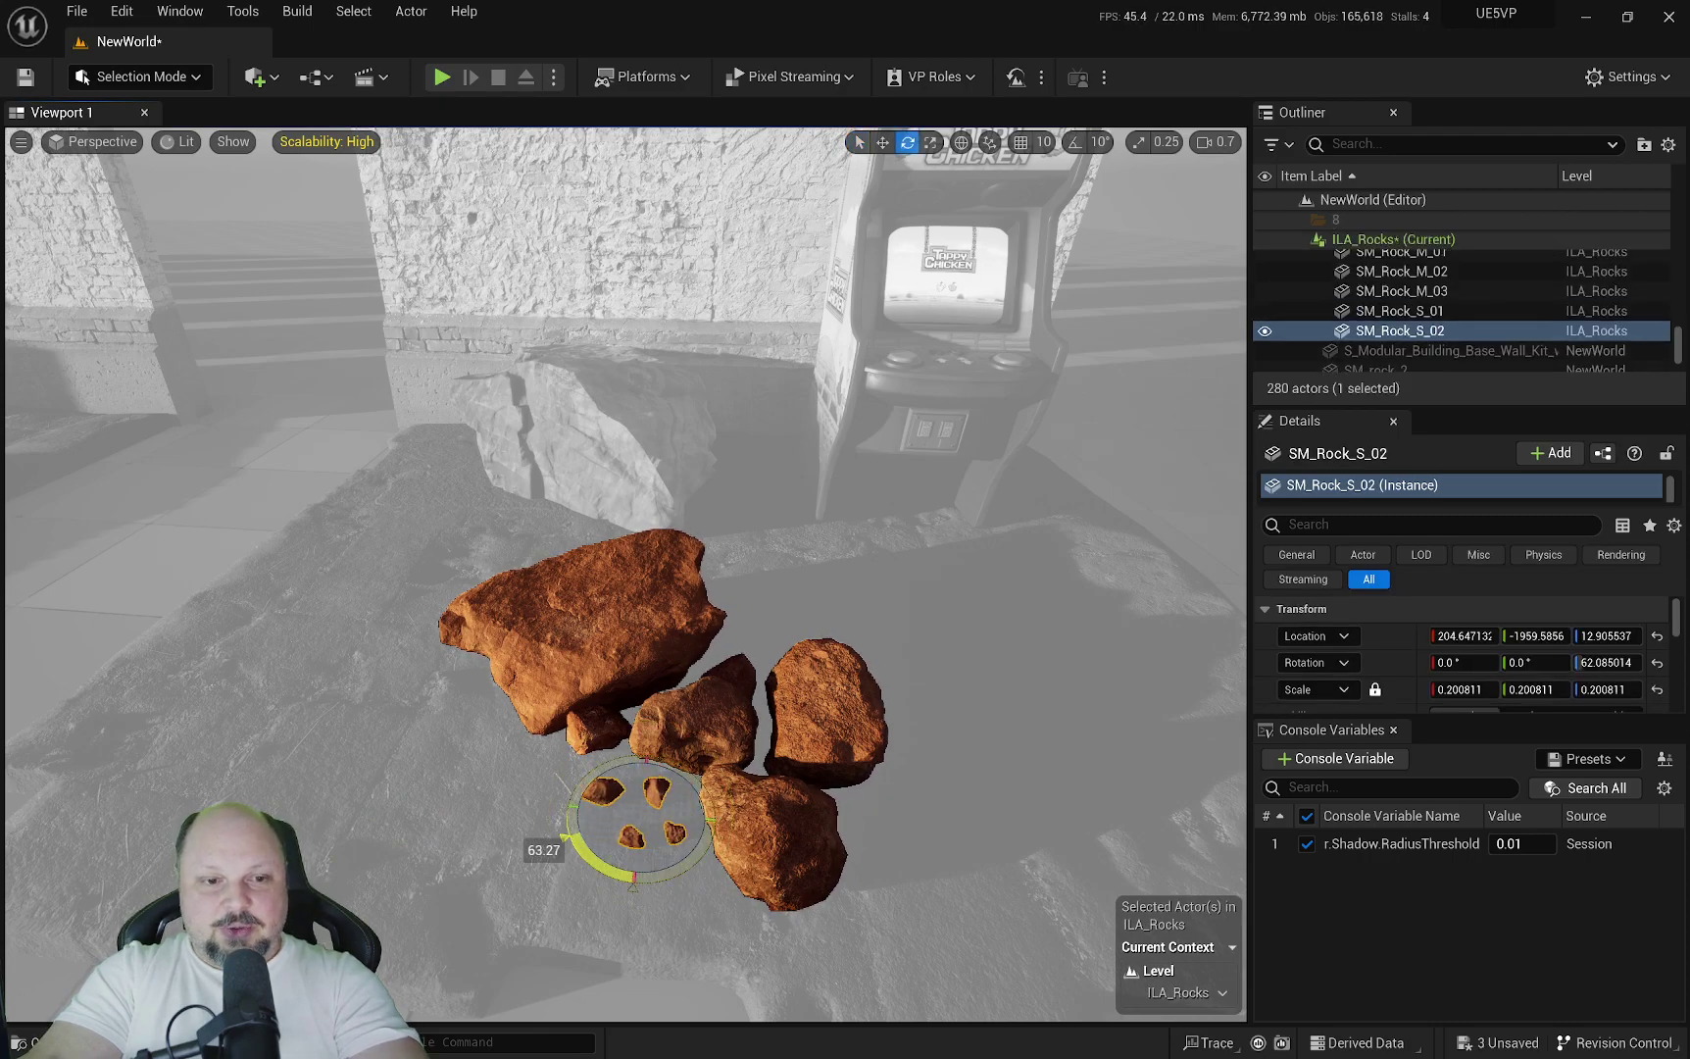
click(832, 734)
key(w)
drag(806, 733, 811, 717)
Move the largest rock, SM_Rock_M_01, to about X 112.8, Y -1945.1, closer to the neighbouring rocks.
click(684, 667)
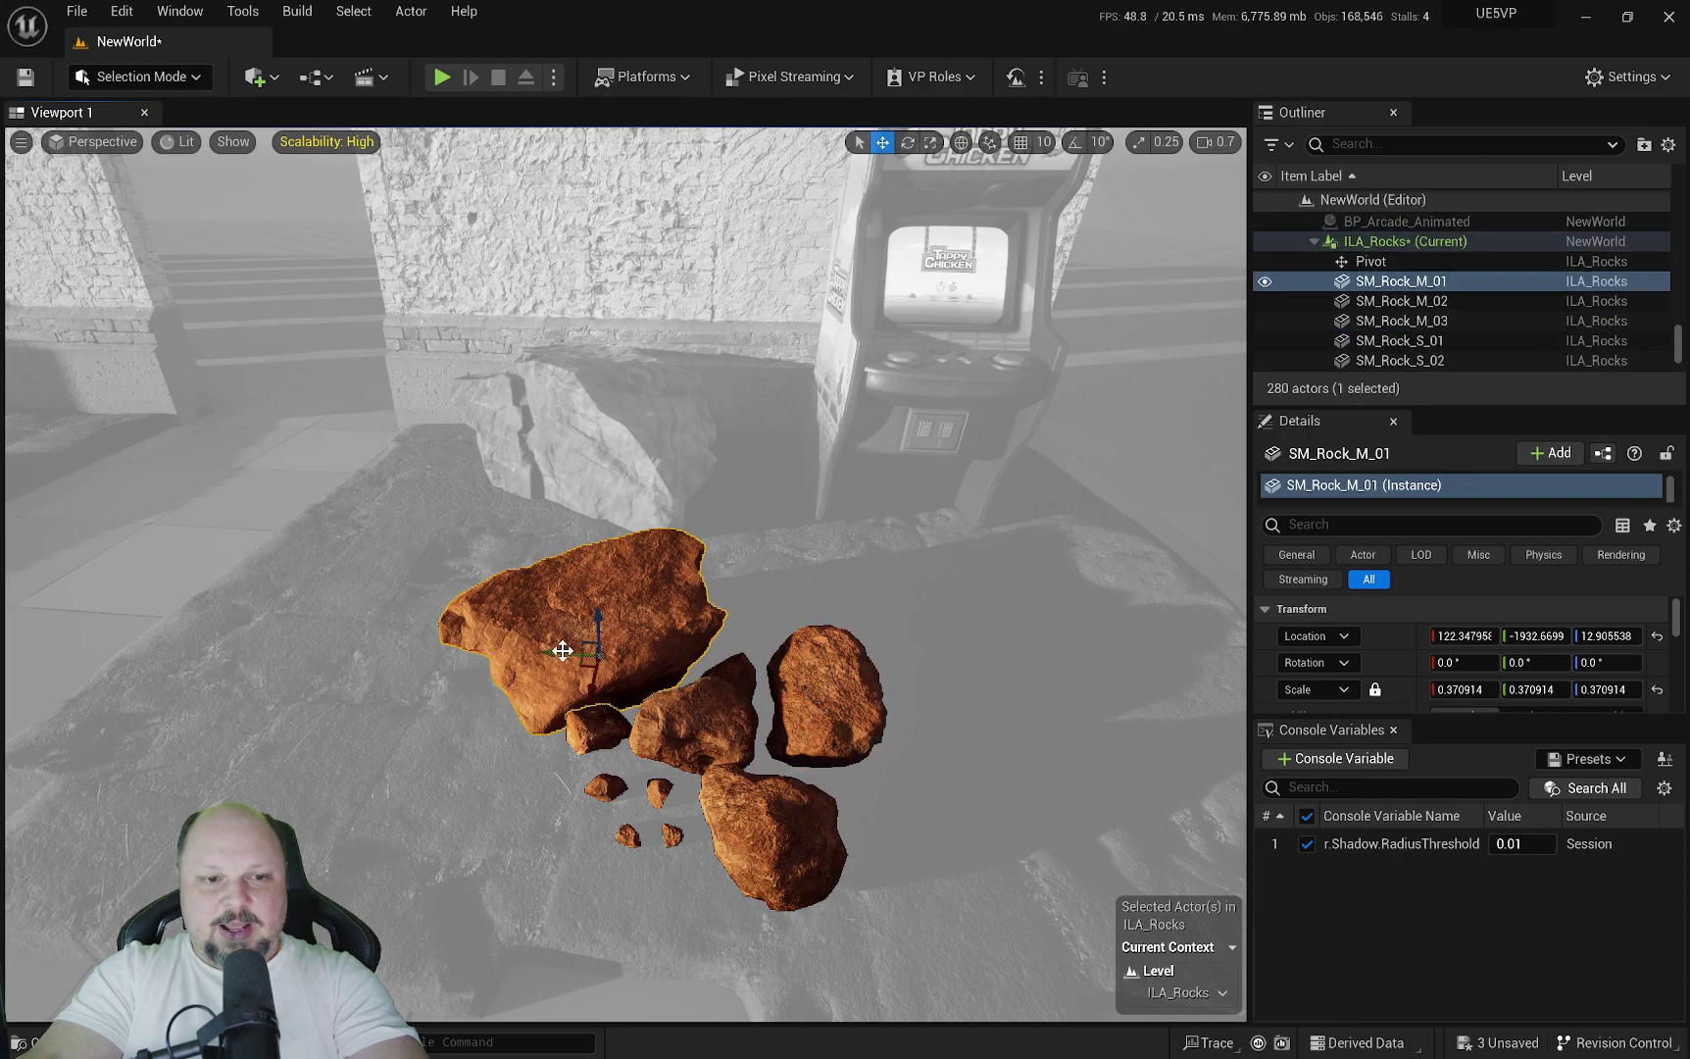
drag(565, 651, 582, 644)
drag(659, 703, 622, 672)
key(w)
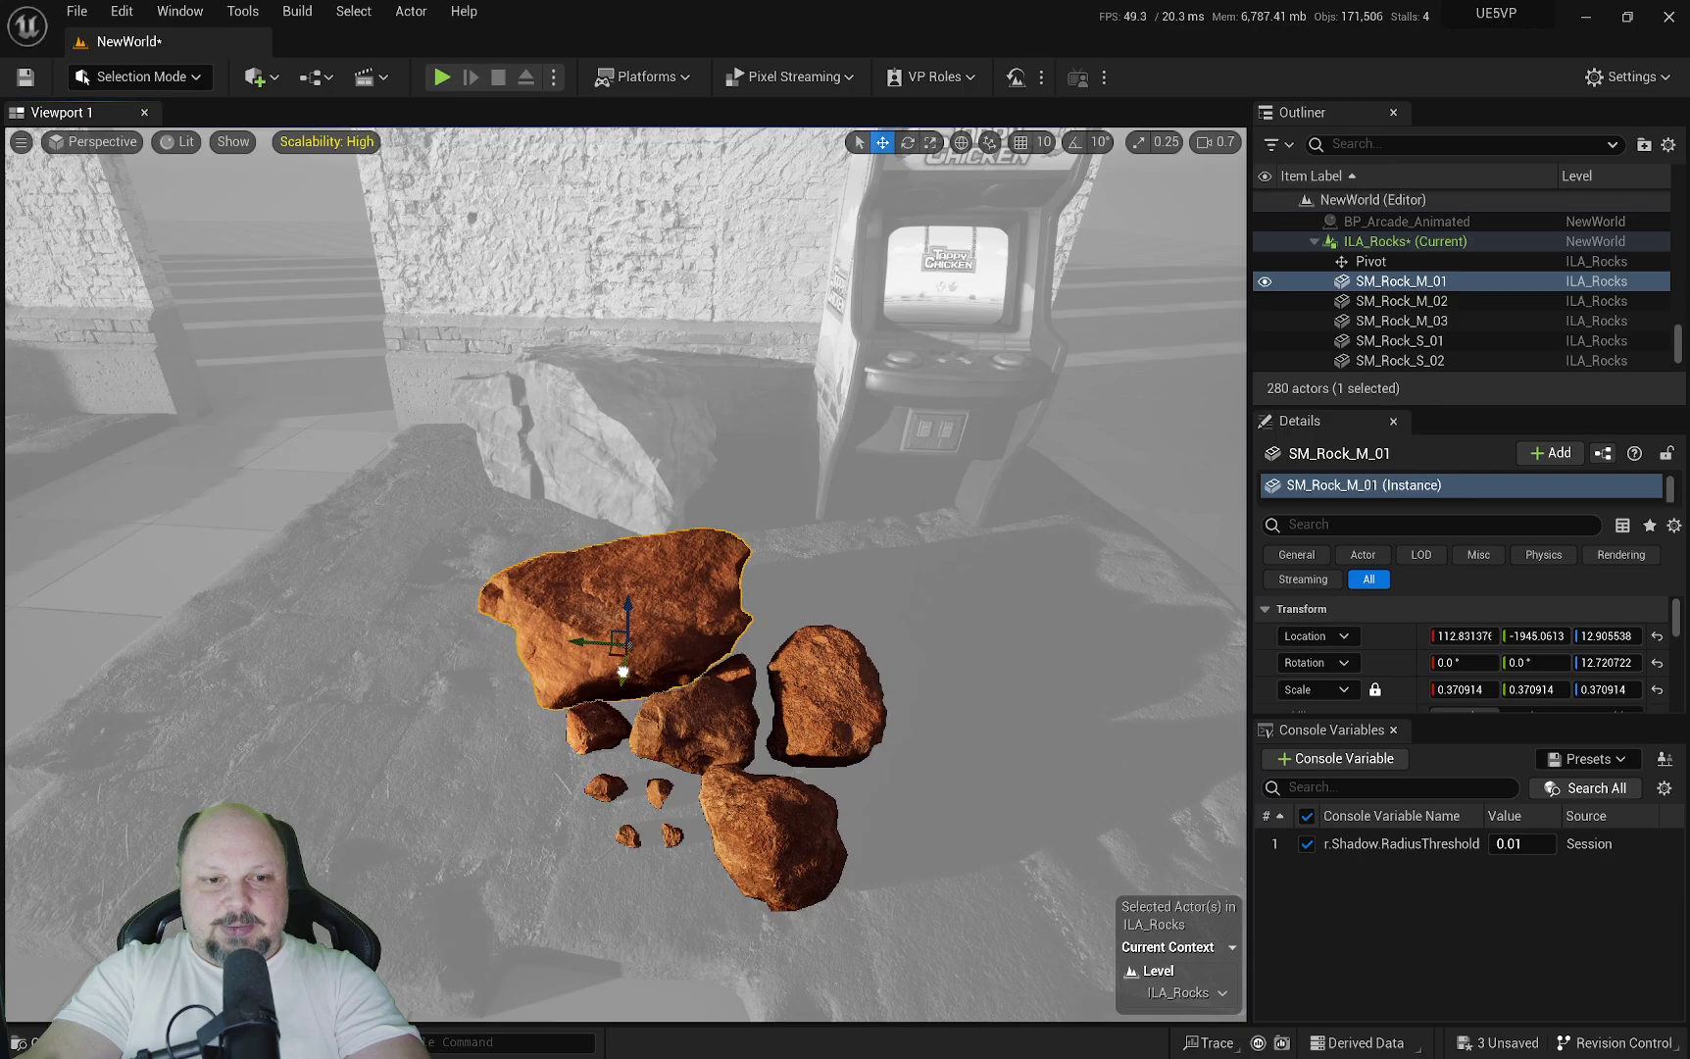
Leave the ILA_Rocks level instance editing mode and save its level changes.
key(Escape)
key(Escape)
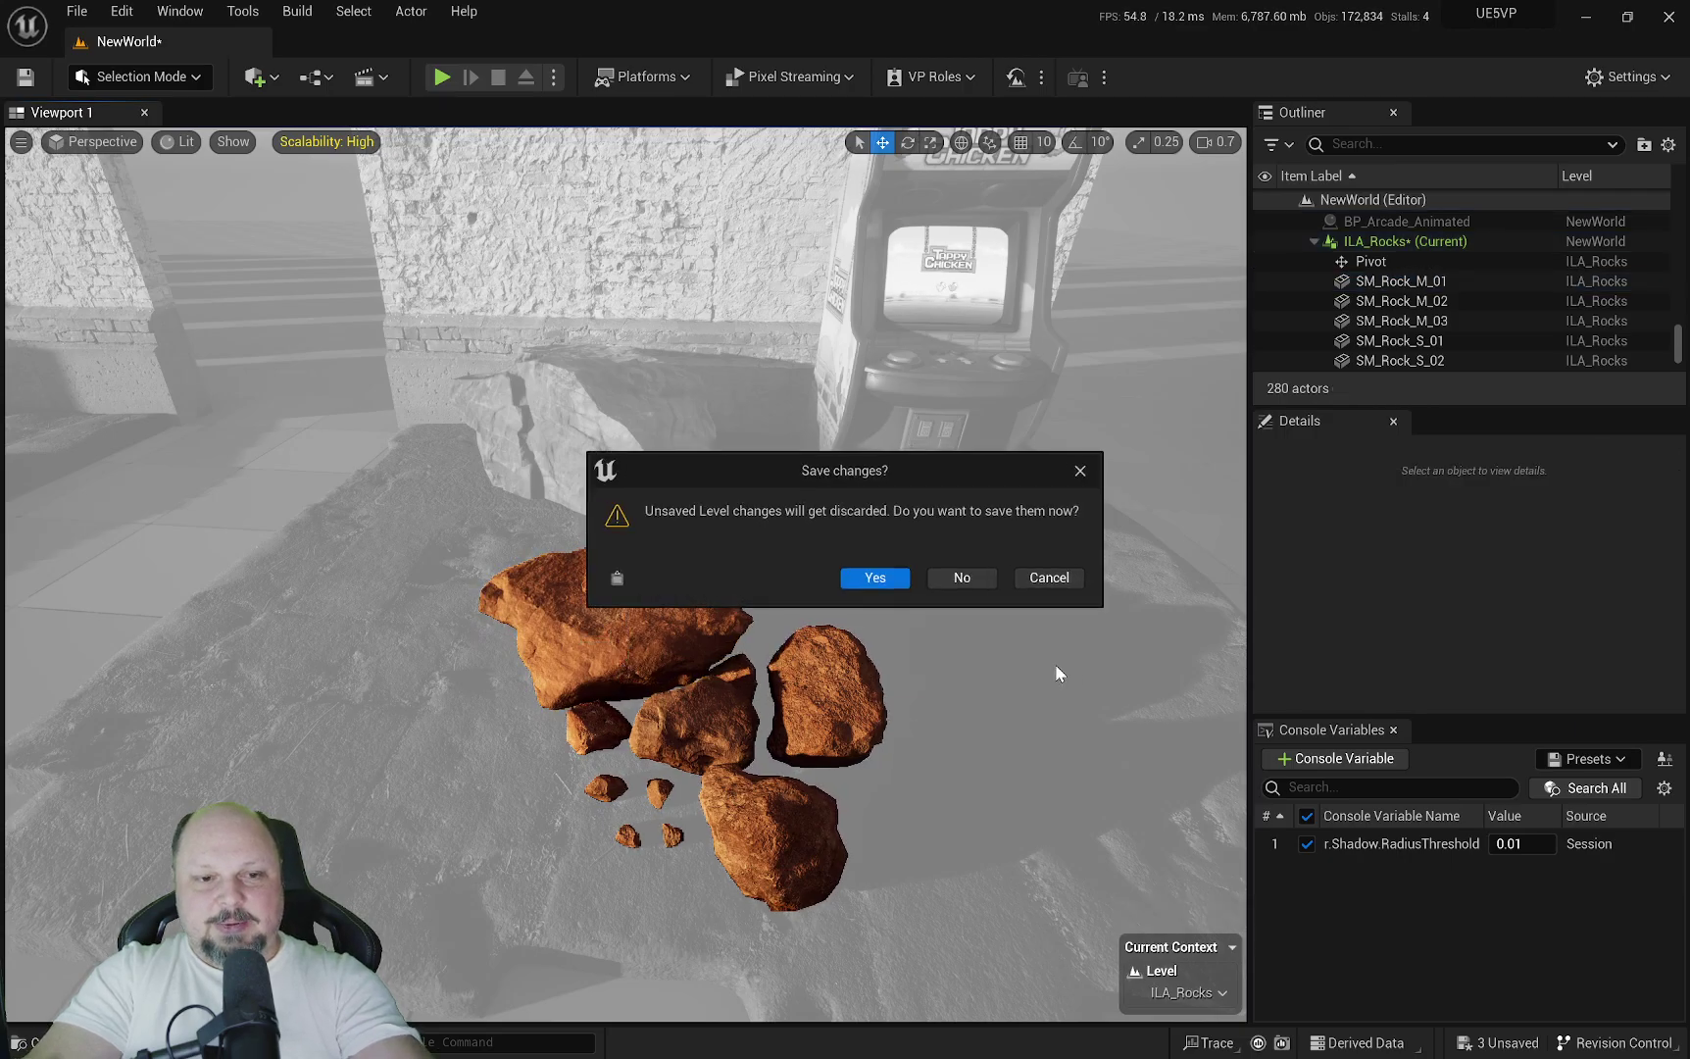
click(881, 580)
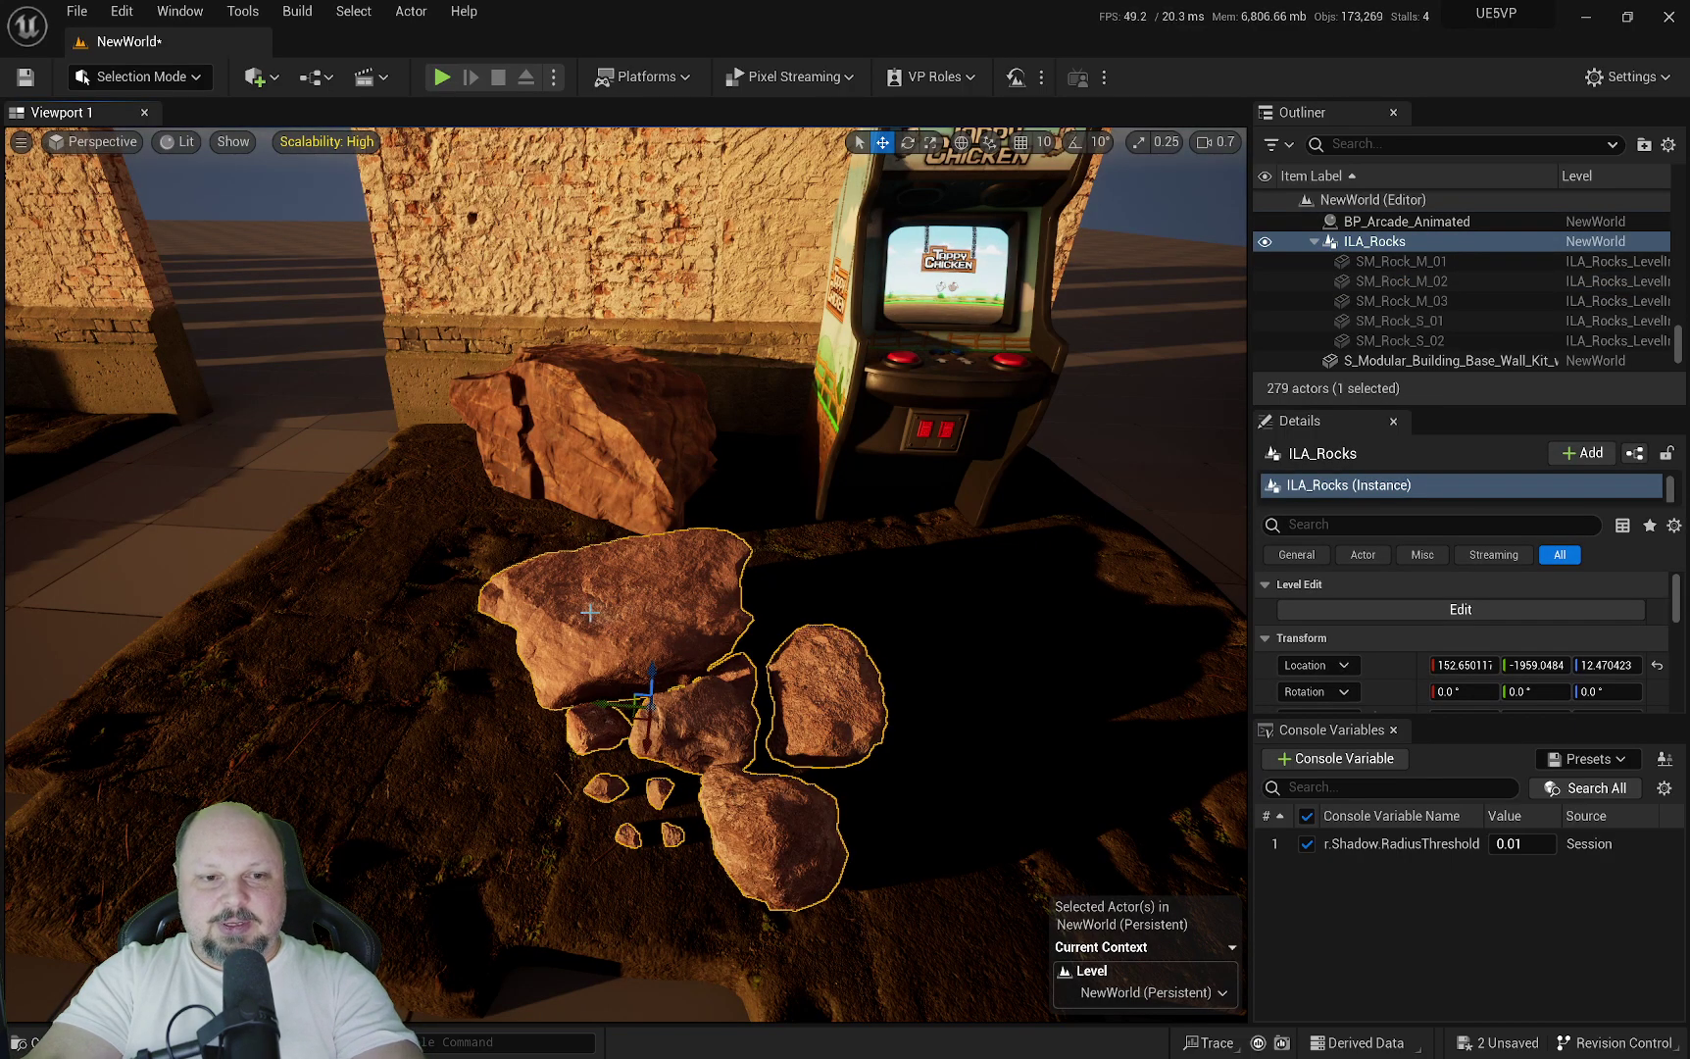
Open the ILA_Rocks level instance for editing again and leave it without making changes.
key(q)
right_drag(714, 666, 890, 682)
right_drag(787, 677, 790, 669)
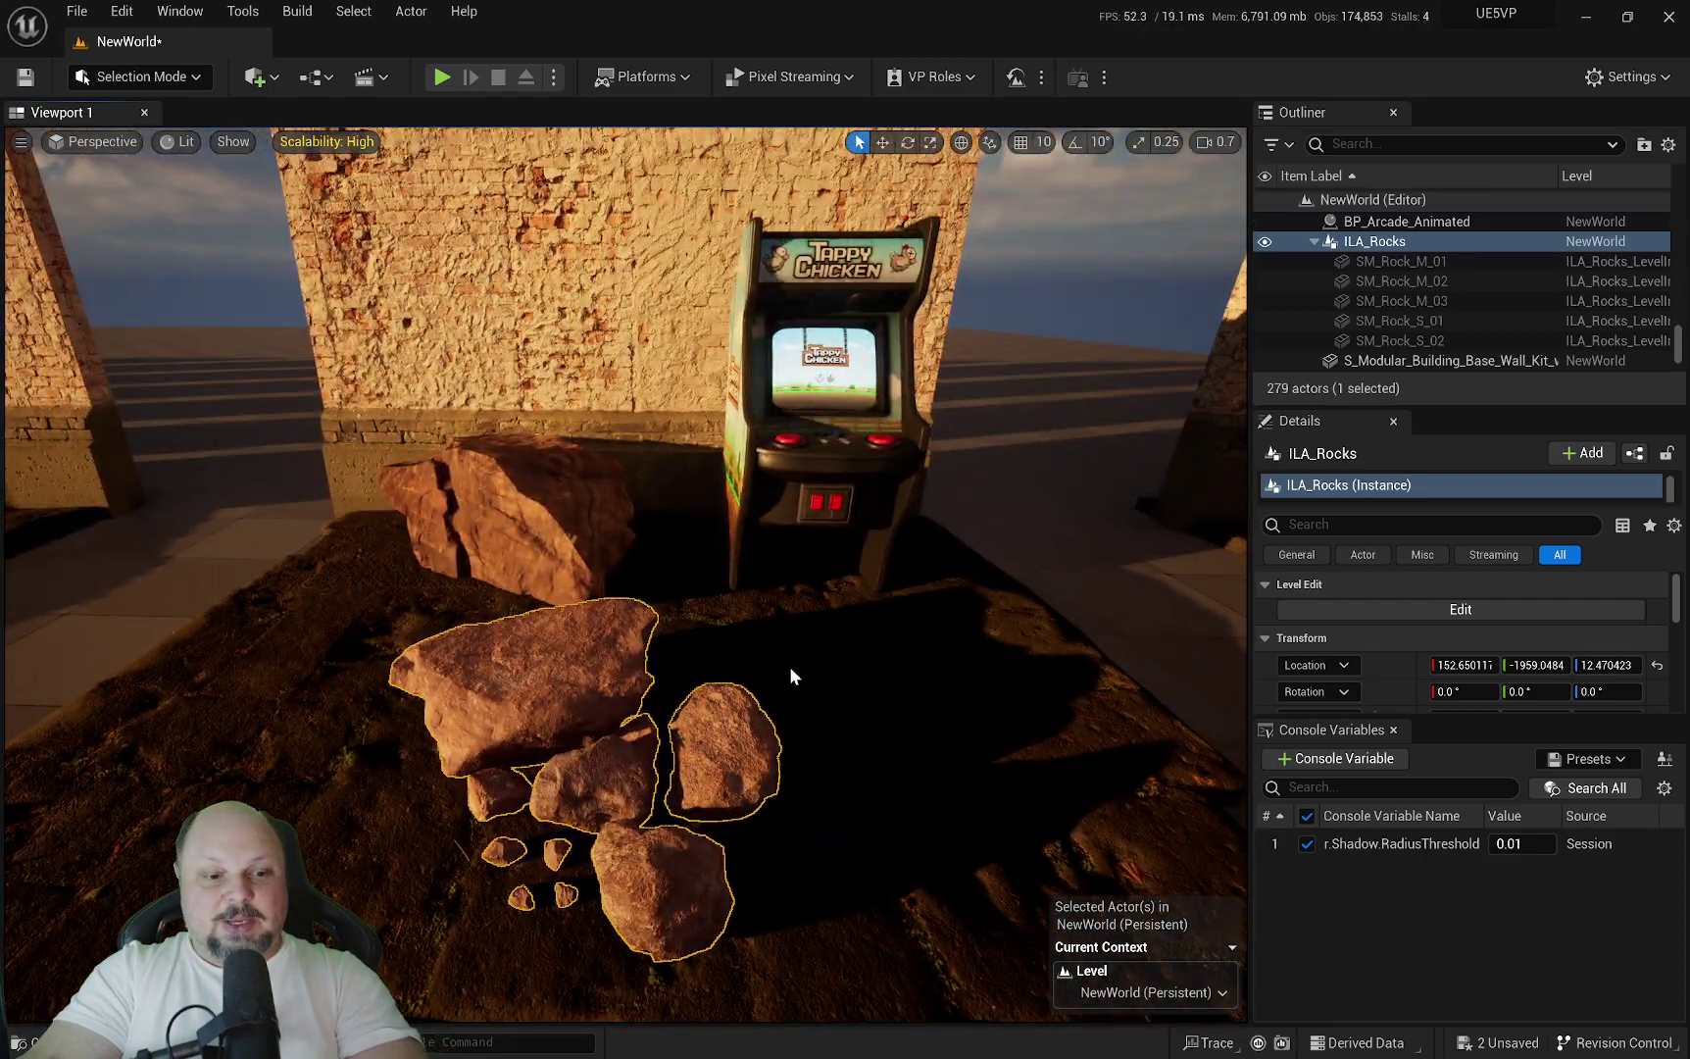
key(ctrl+e)
key(Escape)
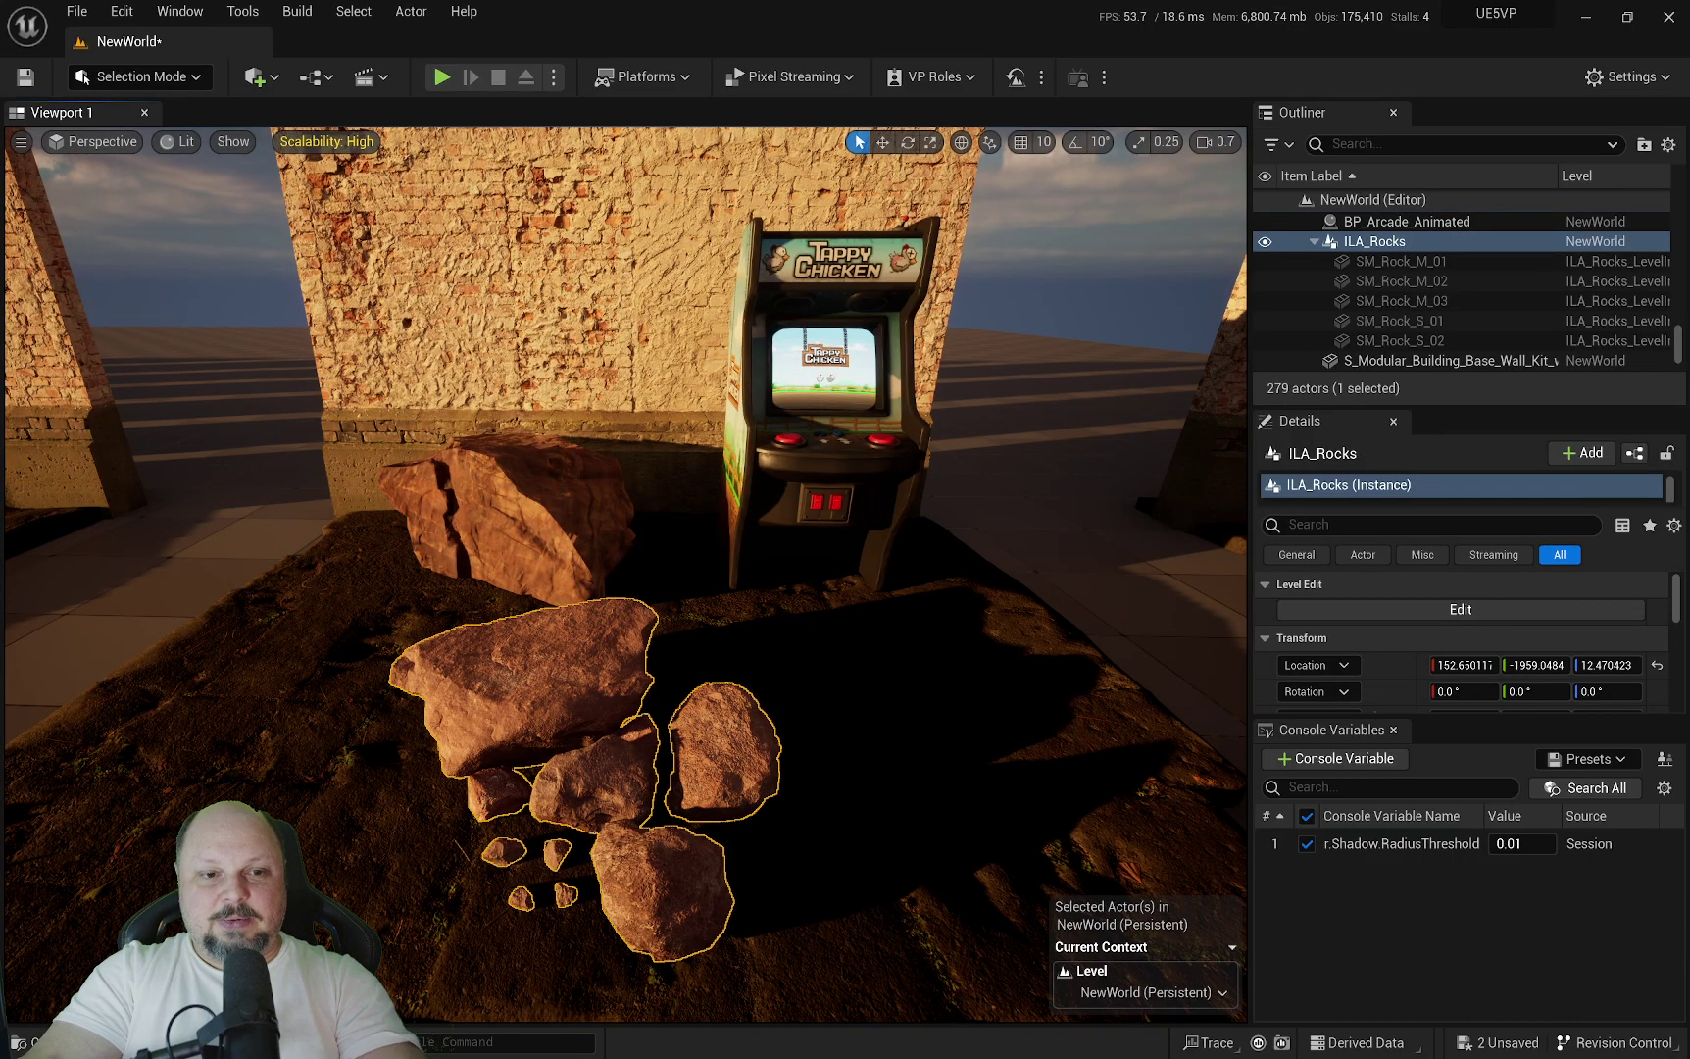
Select the arcade machine, focus the view on it, and locate its source Blueprint in the Content Browser.
mouse_move(791, 668)
right_down()
mouse_move(792, 642)
mouse_move(765, 655)
right_up()
key(w)
scroll(715, 750, down, 5)
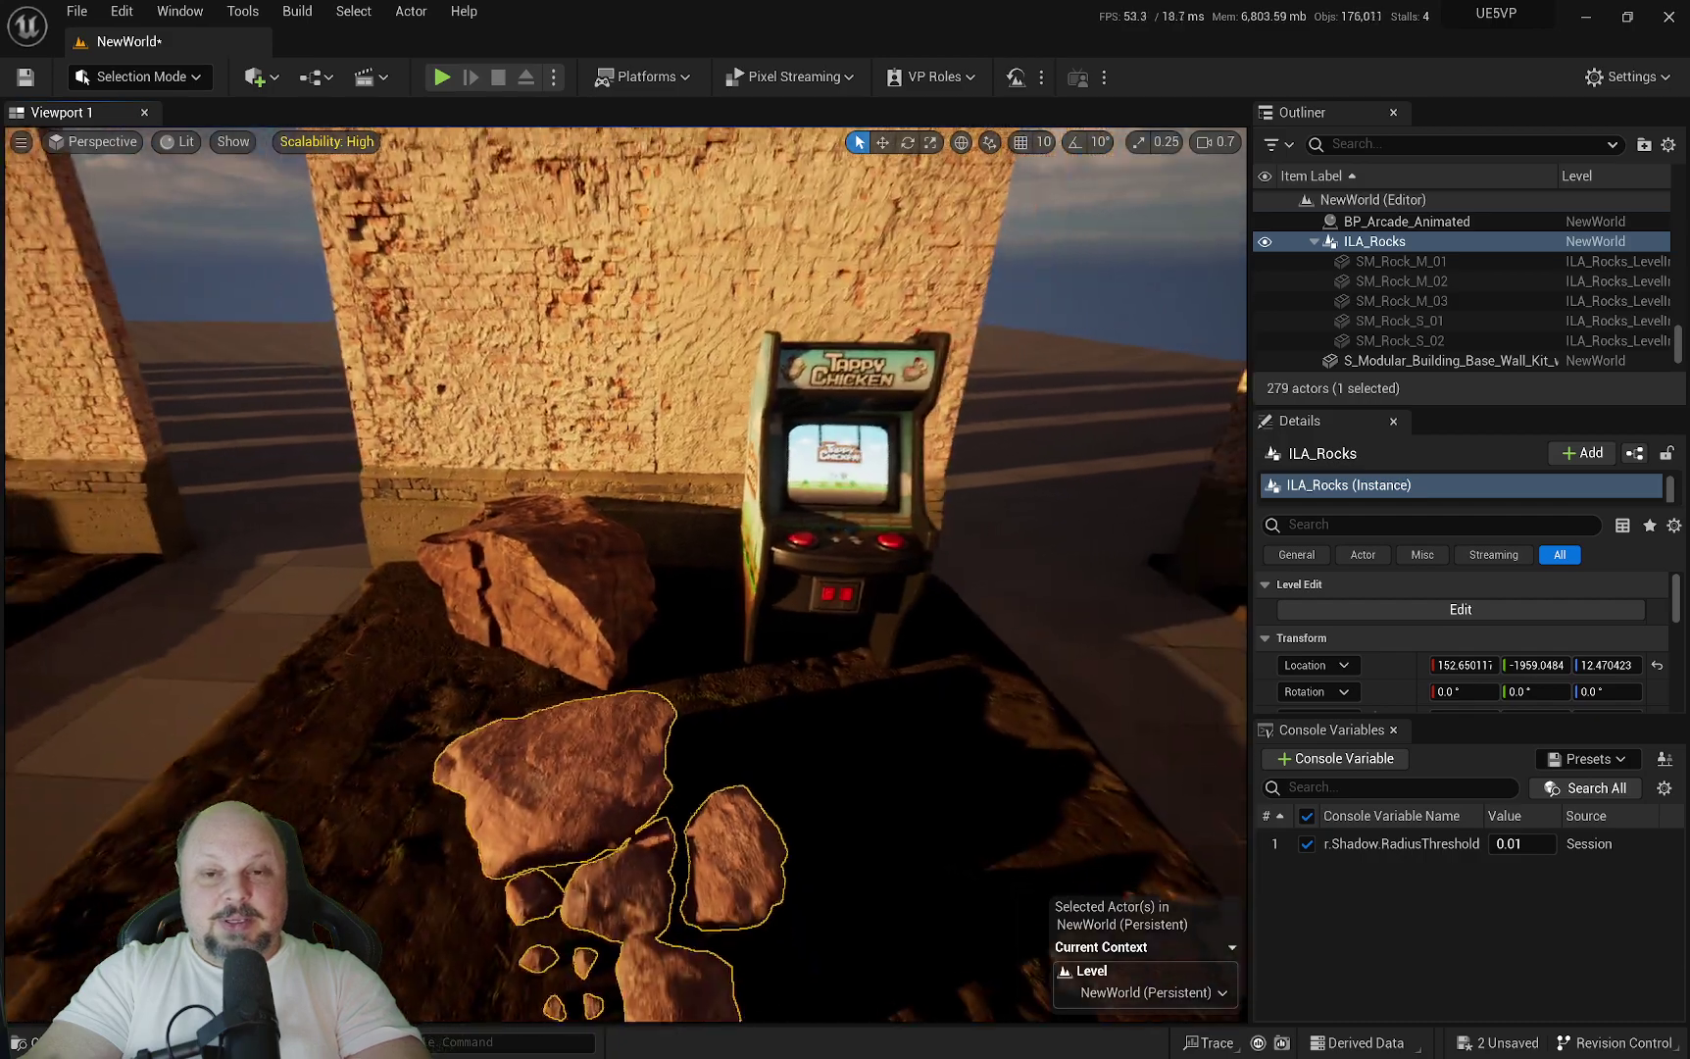
click(774, 567)
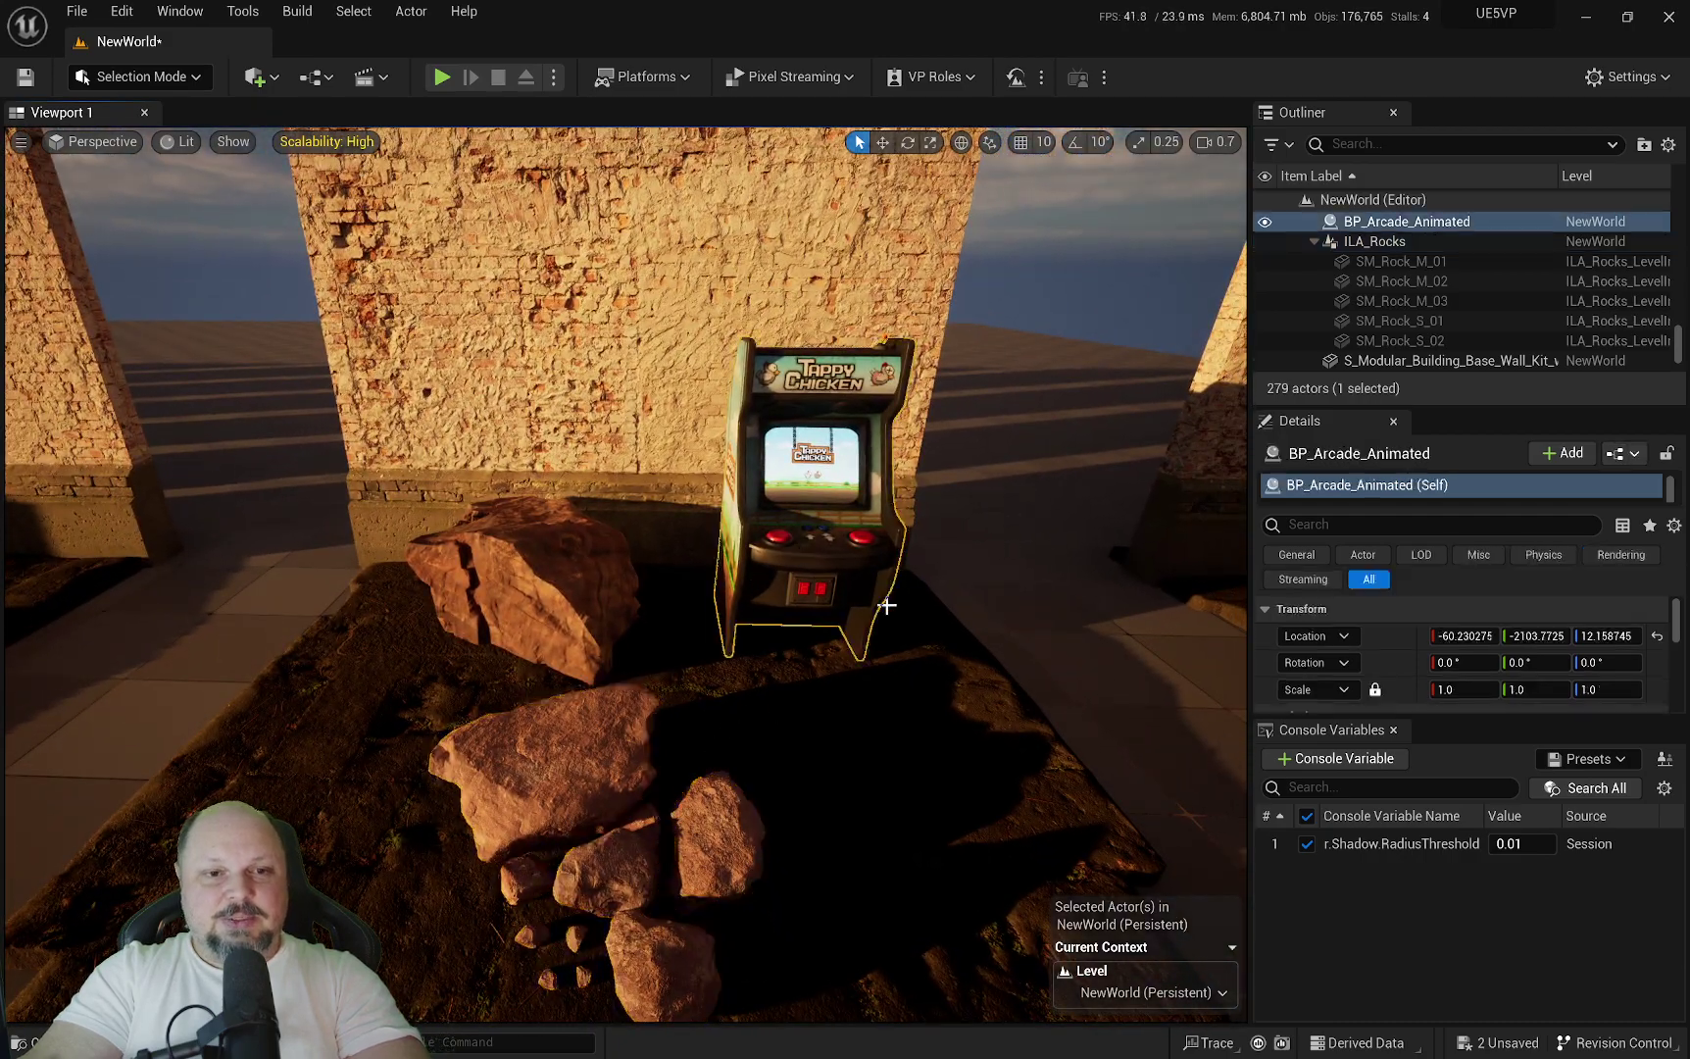
key(f)
key(ctrl+b)
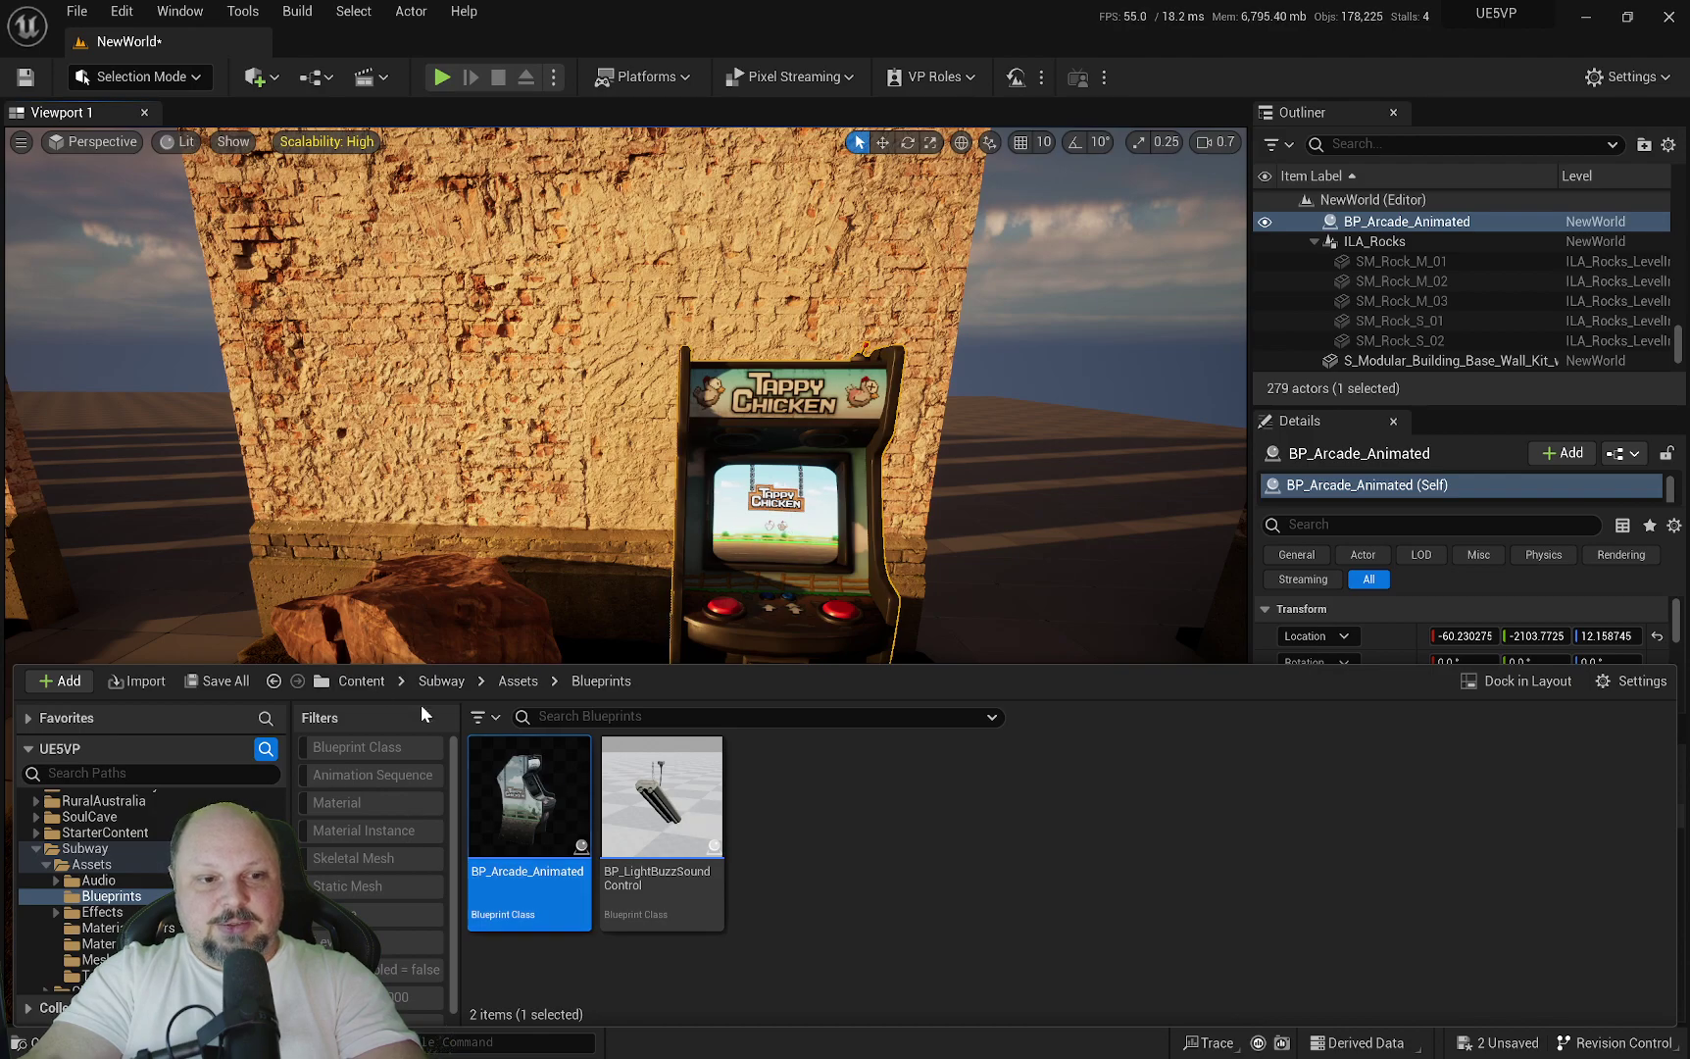
Check the details of the BP_Arcade_Animated asset, then return to the viewport around the arcade machine.
mouse_move(622, 834)
mouse_move(536, 824)
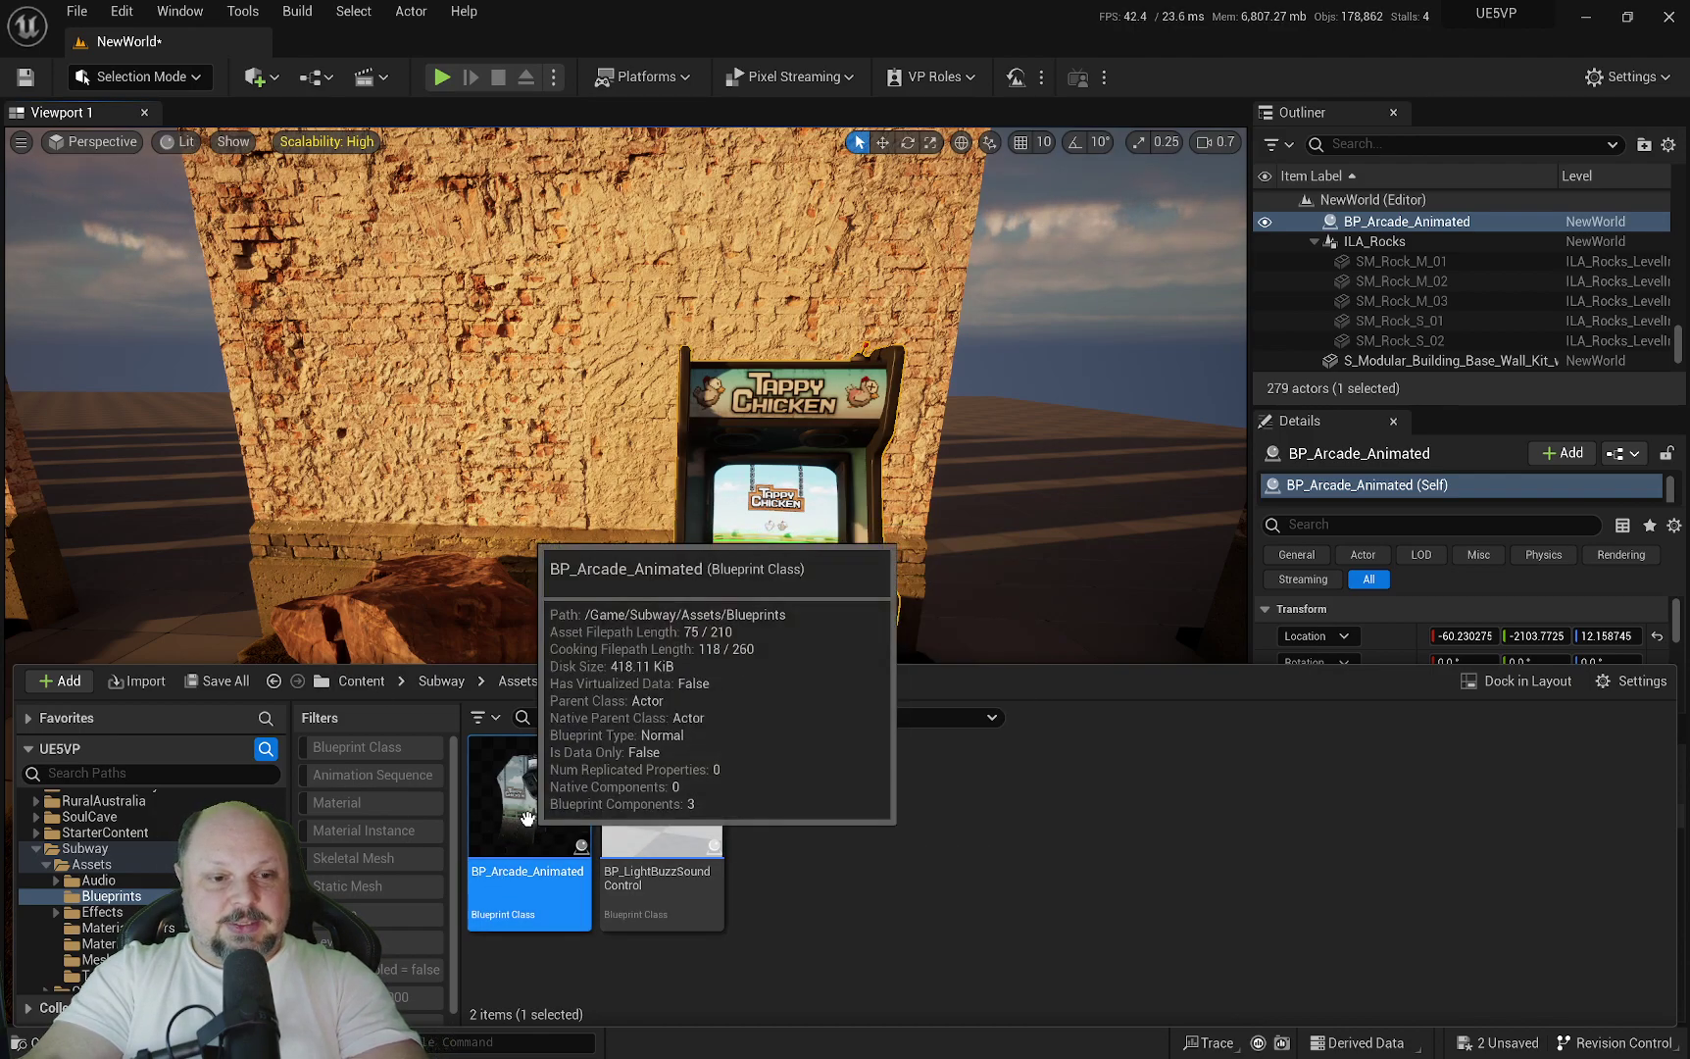
right_drag(785, 412, 782, 443)
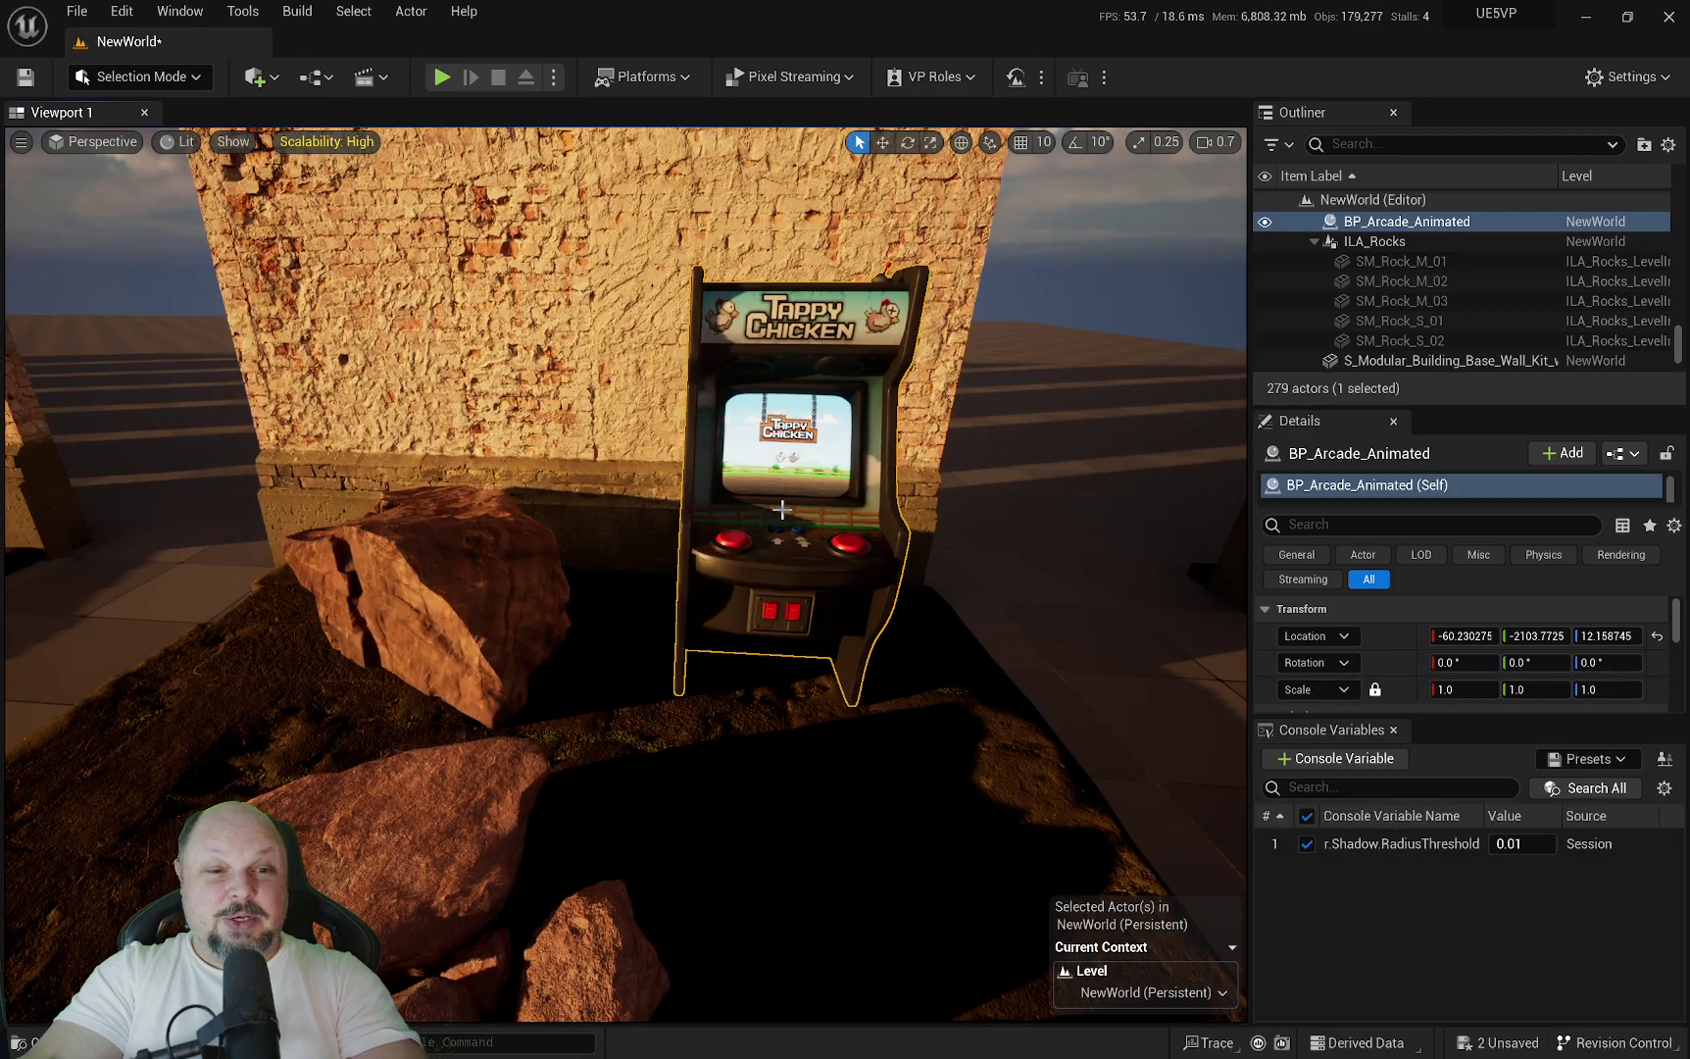
Filter the Content folder to Blueprint Class assets, select BP_Arcade_Animated, and reveal the folder that contains it.
key(ctrl+space)
scroll(87, 861, up, 5)
click(71, 800)
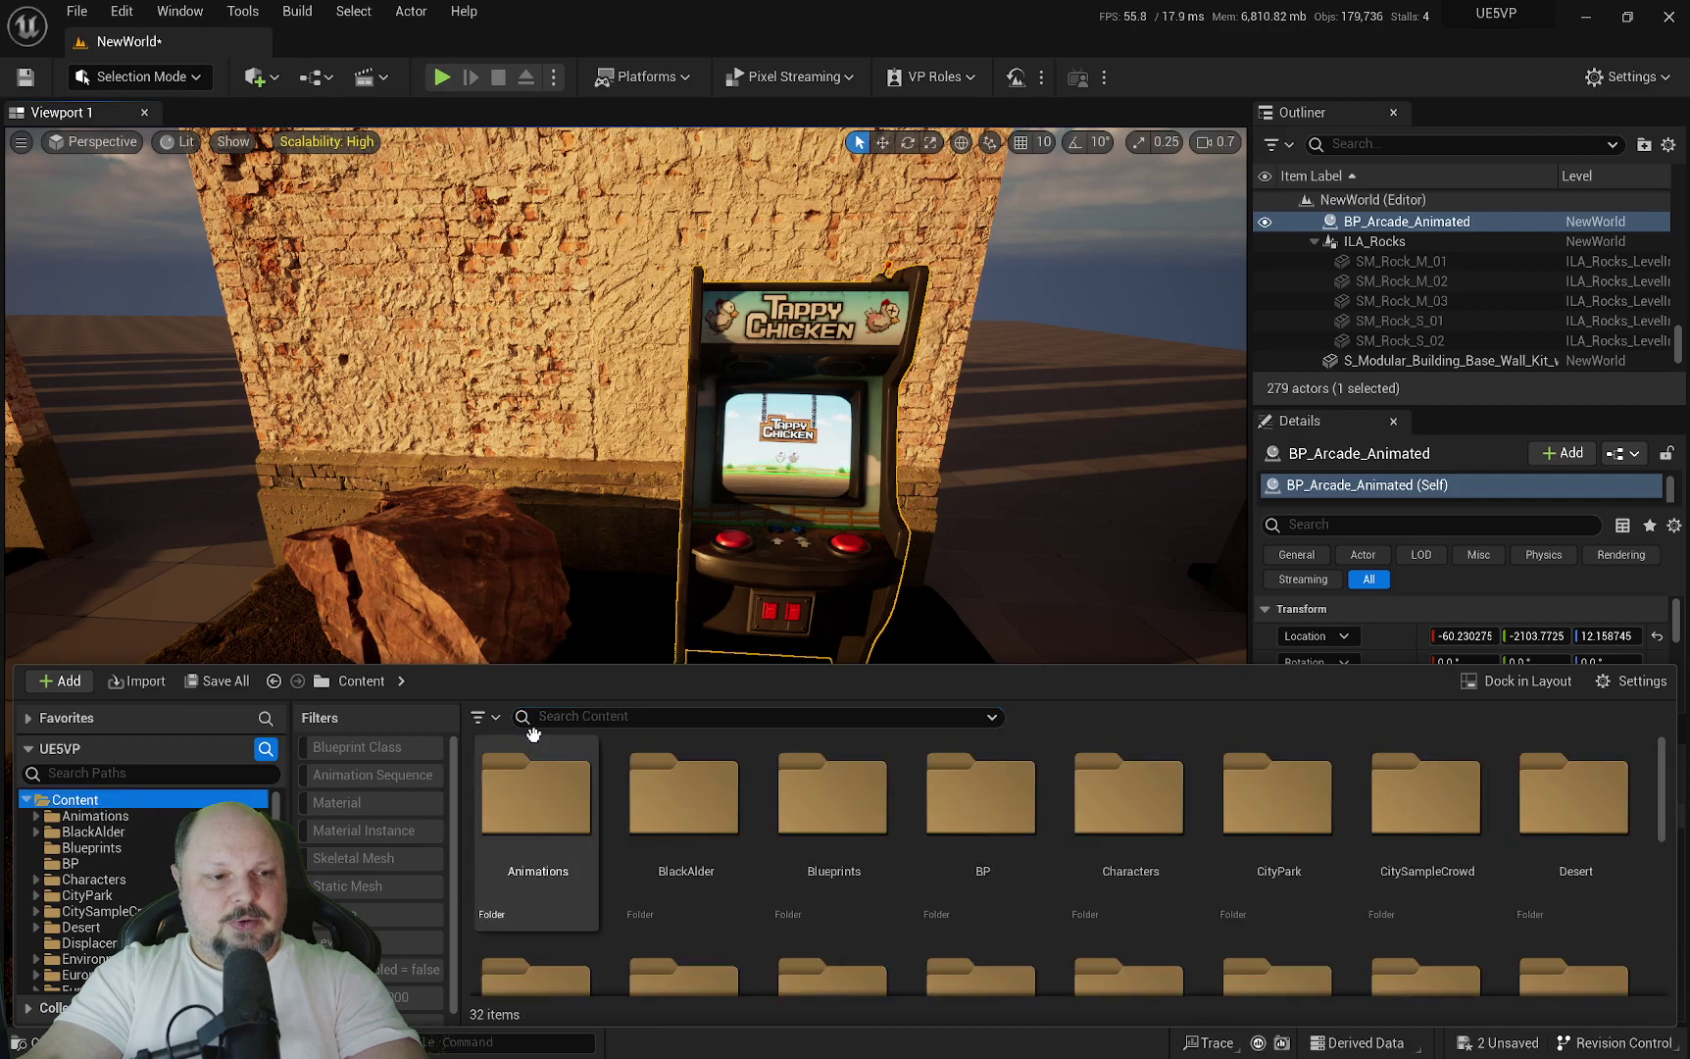
click(369, 747)
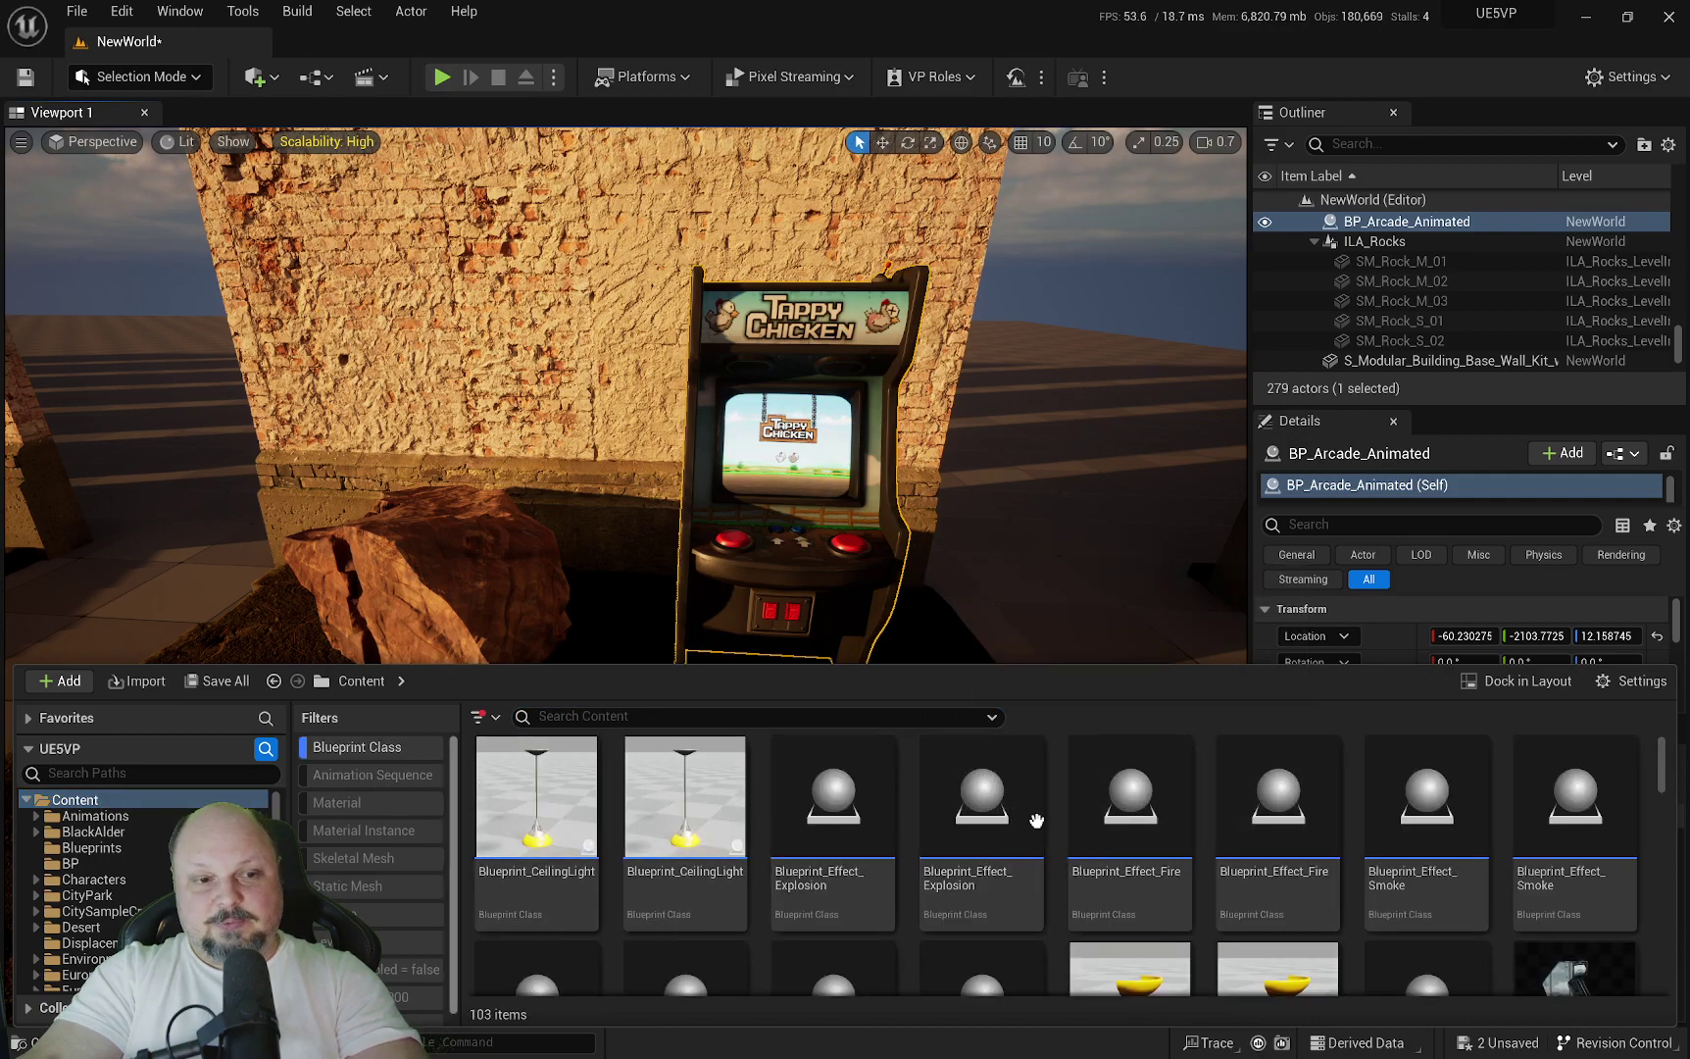
scroll(1431, 872, down, 2)
click(1571, 880)
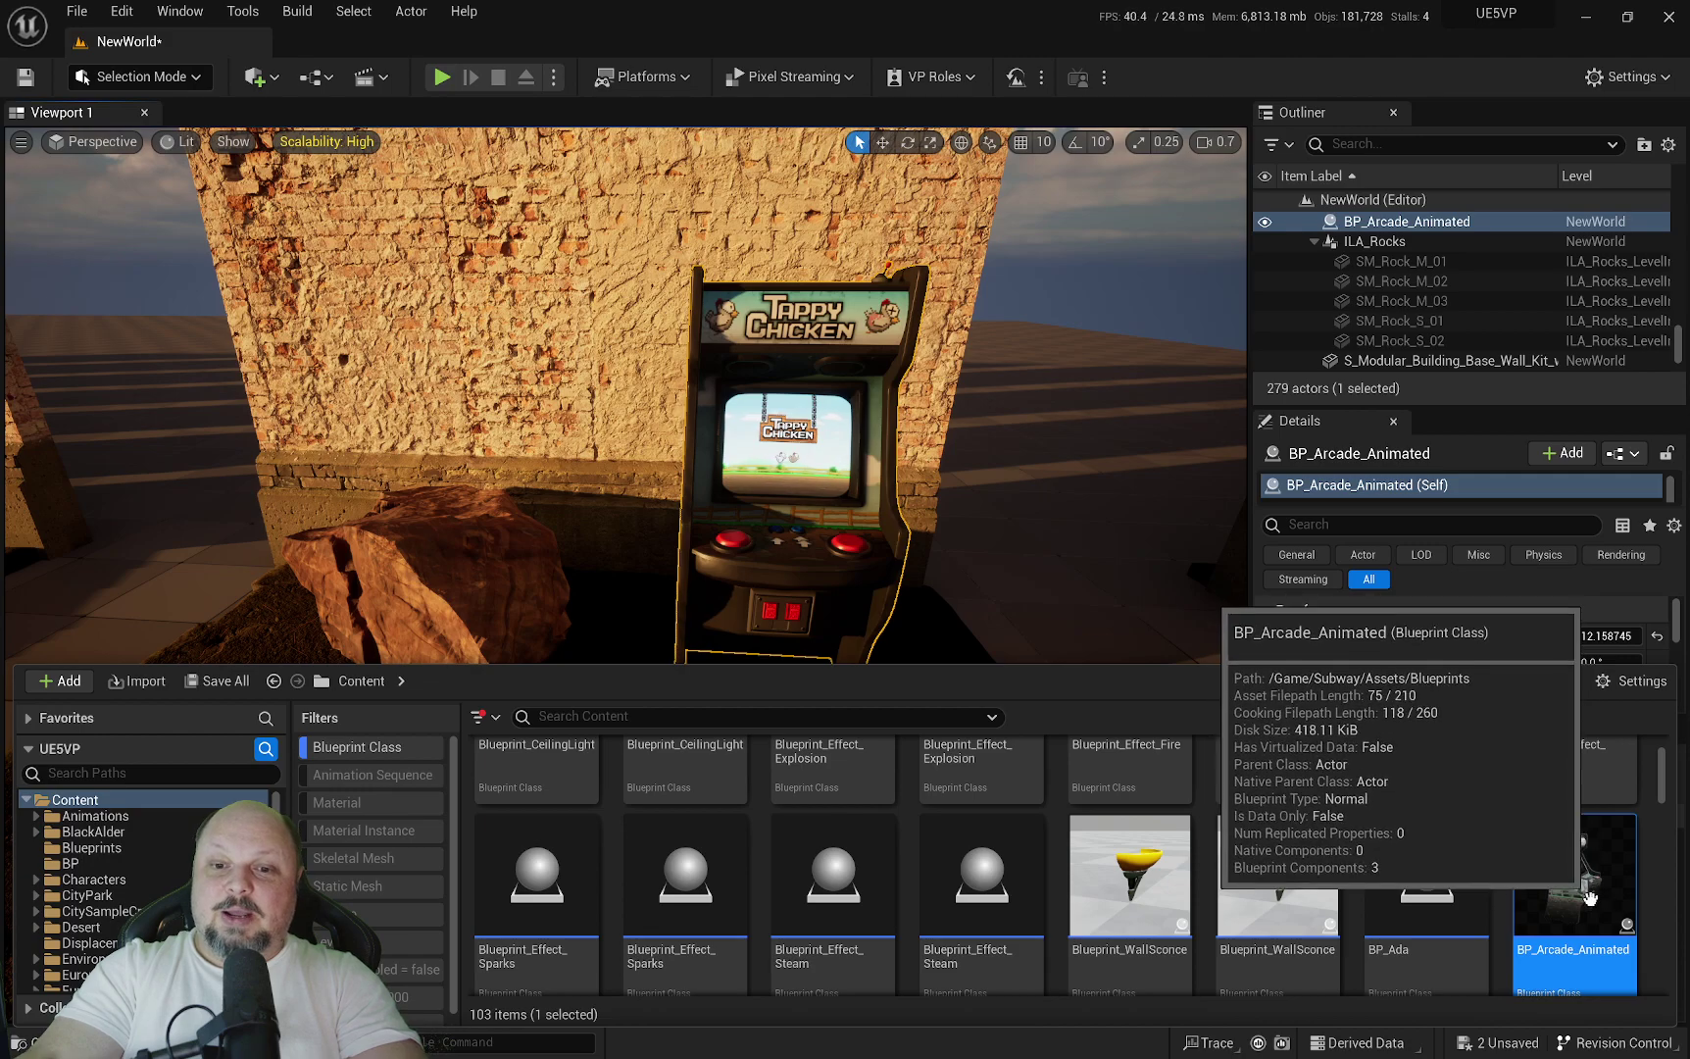
key(ctrl+b)
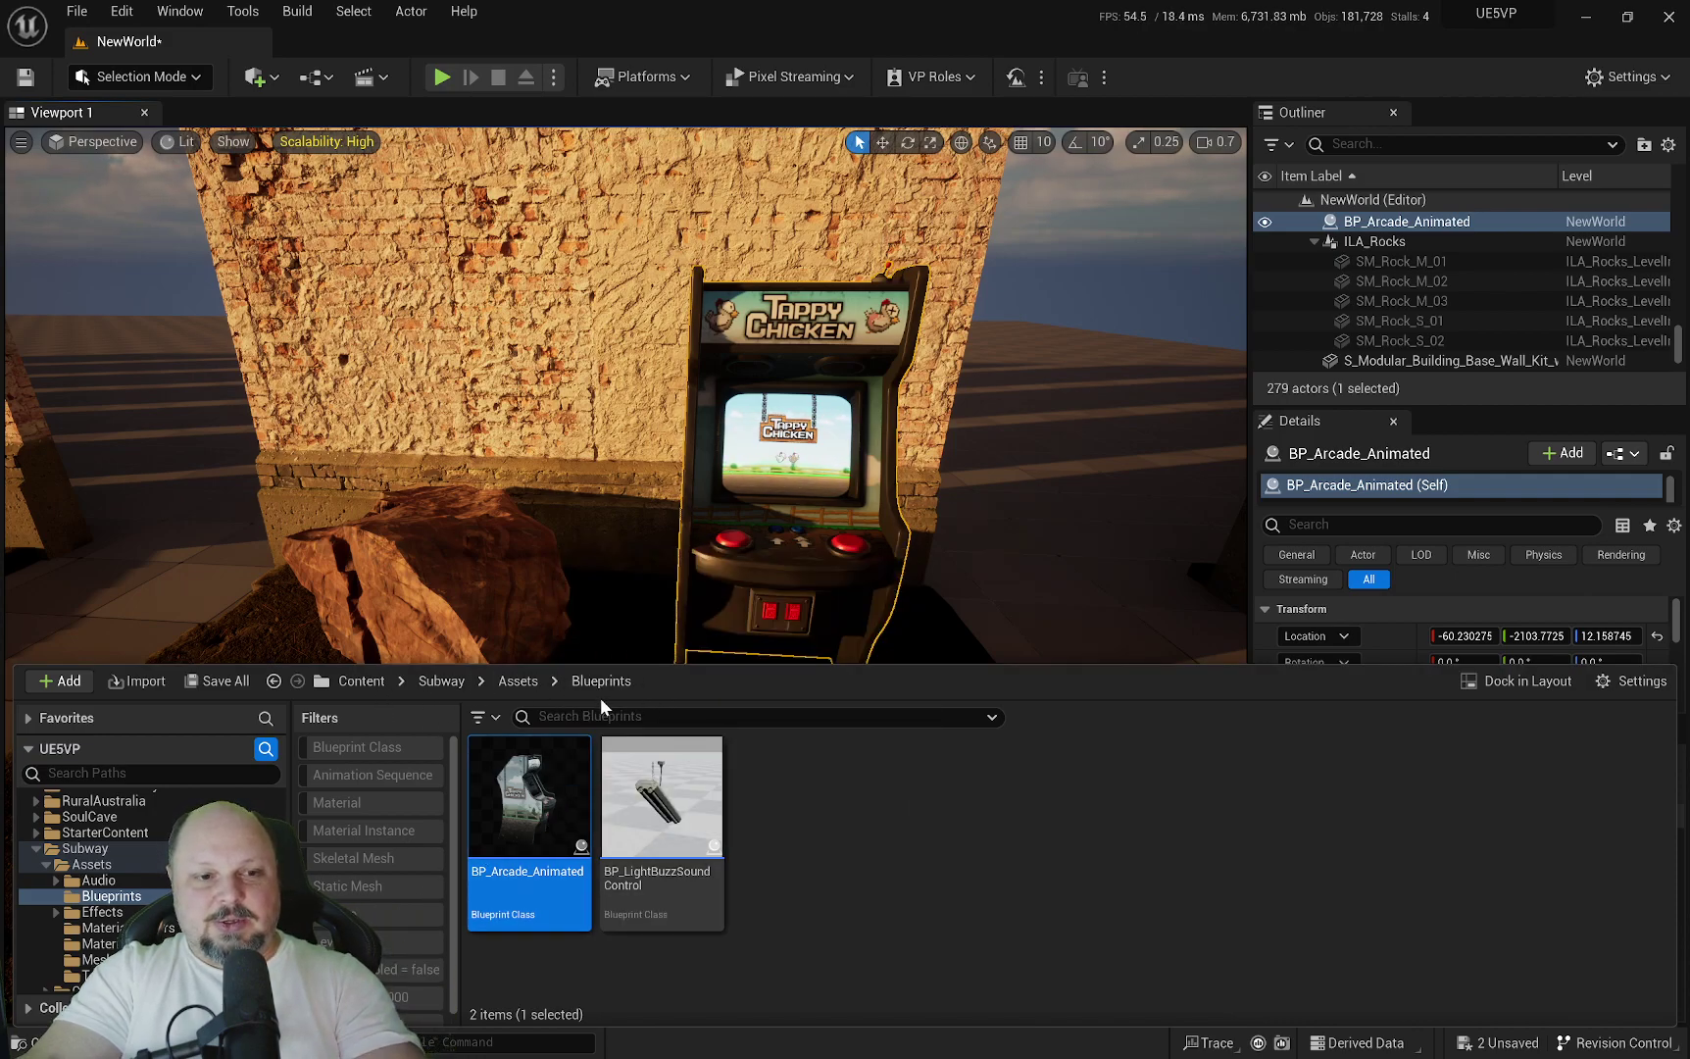
Turn off realtime rendering for the viewport at the wall with the two standing characters.
right_drag(608, 549, 600, 510)
mouse_move(813, 338)
right_down()
mouse_move(760, 348)
mouse_move(775, 265)
mouse_move(812, 338)
right_up()
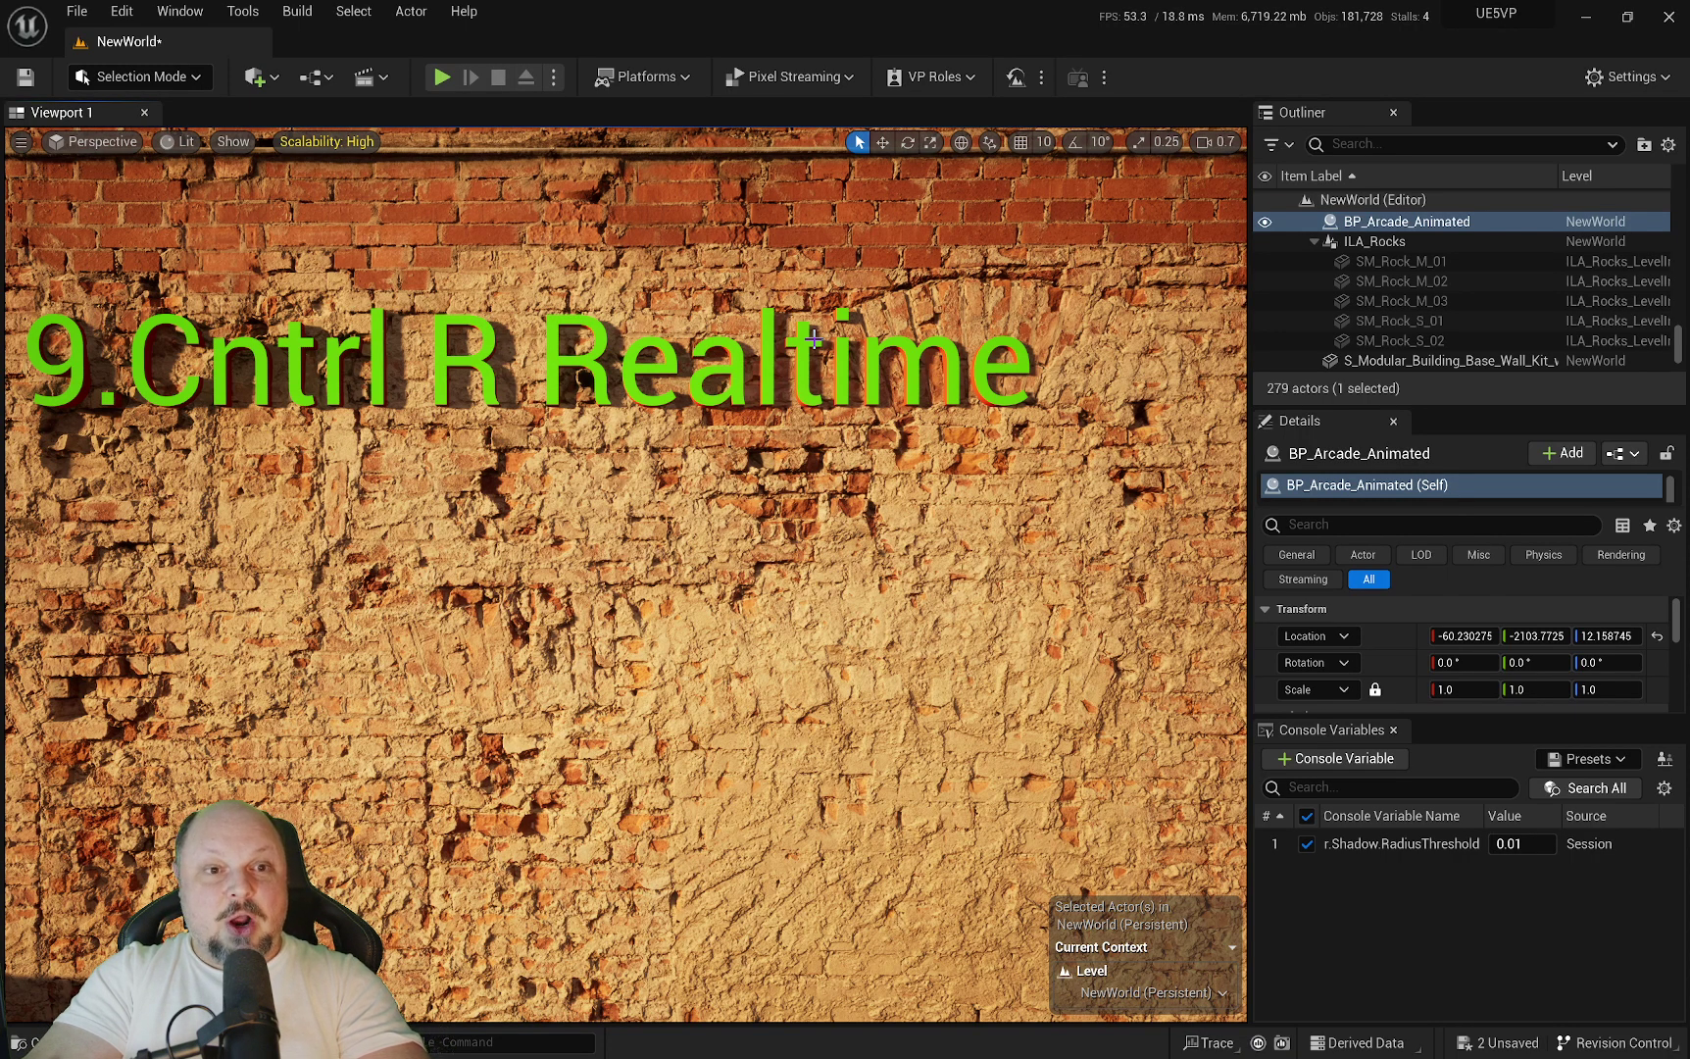
mouse_move(842, 508)
right_down()
mouse_move(843, 527)
mouse_move(841, 512)
right_up()
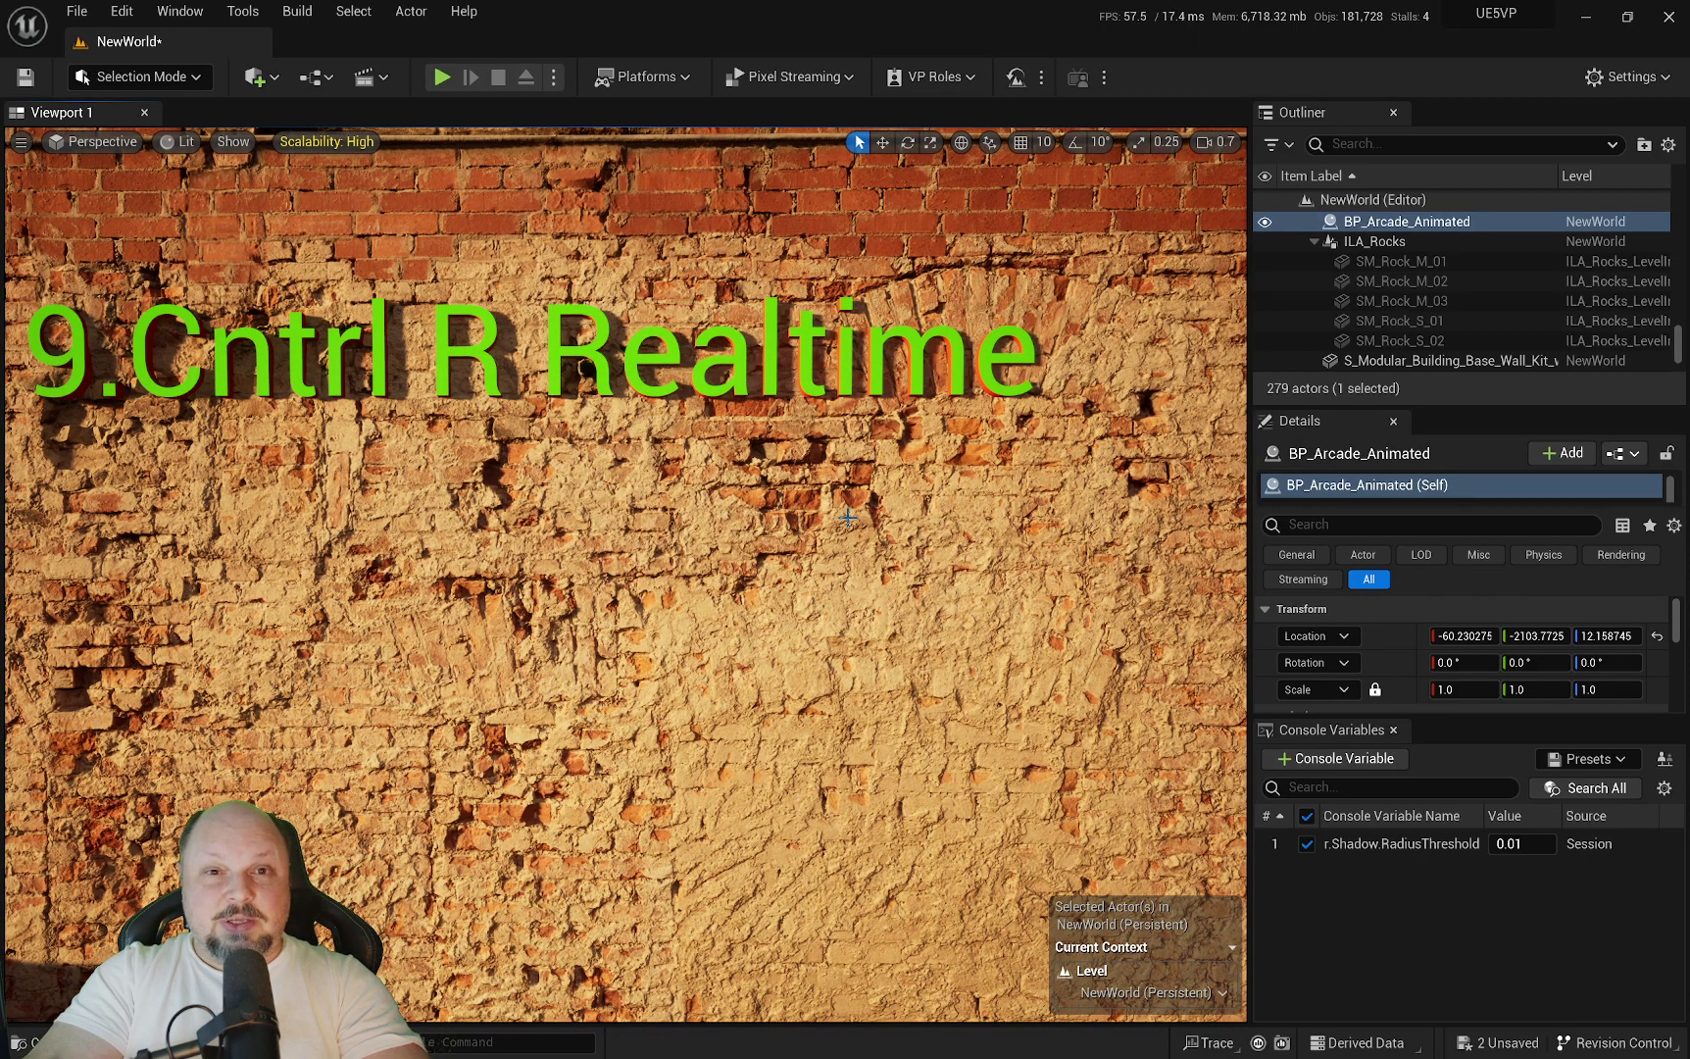
key(s)
mouse_move(848, 568)
right_down()
mouse_move(851, 658)
mouse_move(815, 575)
right_up()
key(w)
key(s)
key(w)
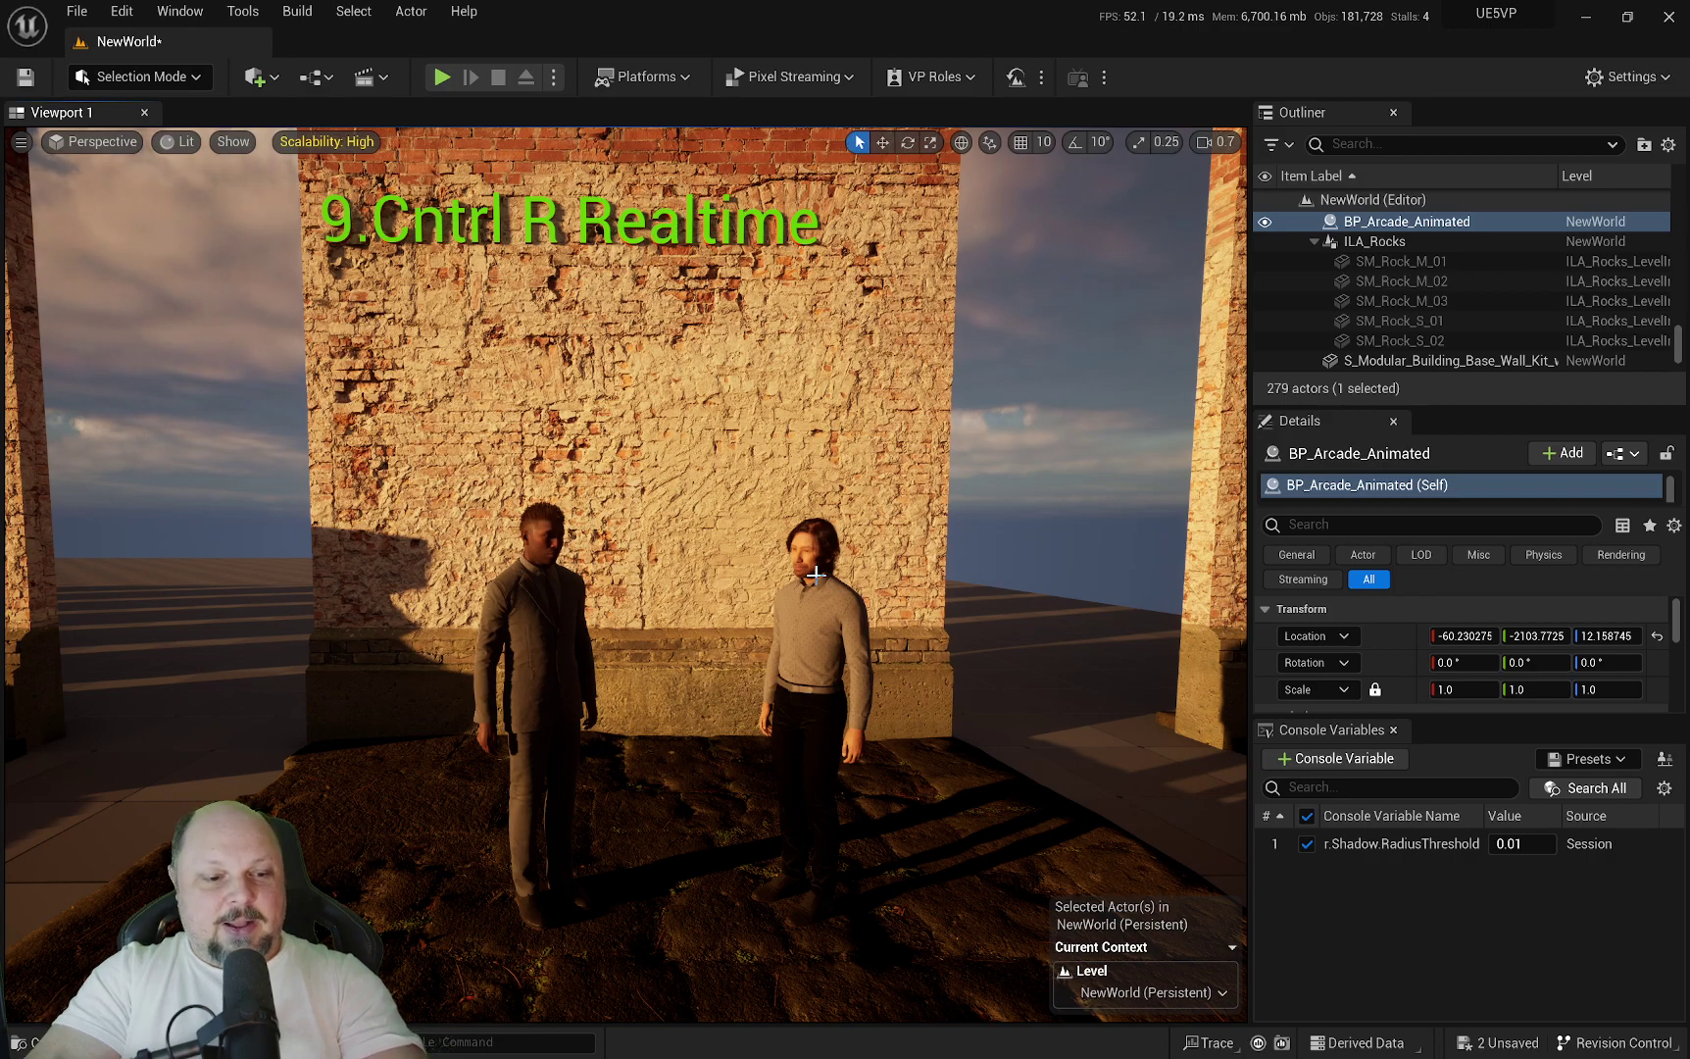
key(ctrl+r)
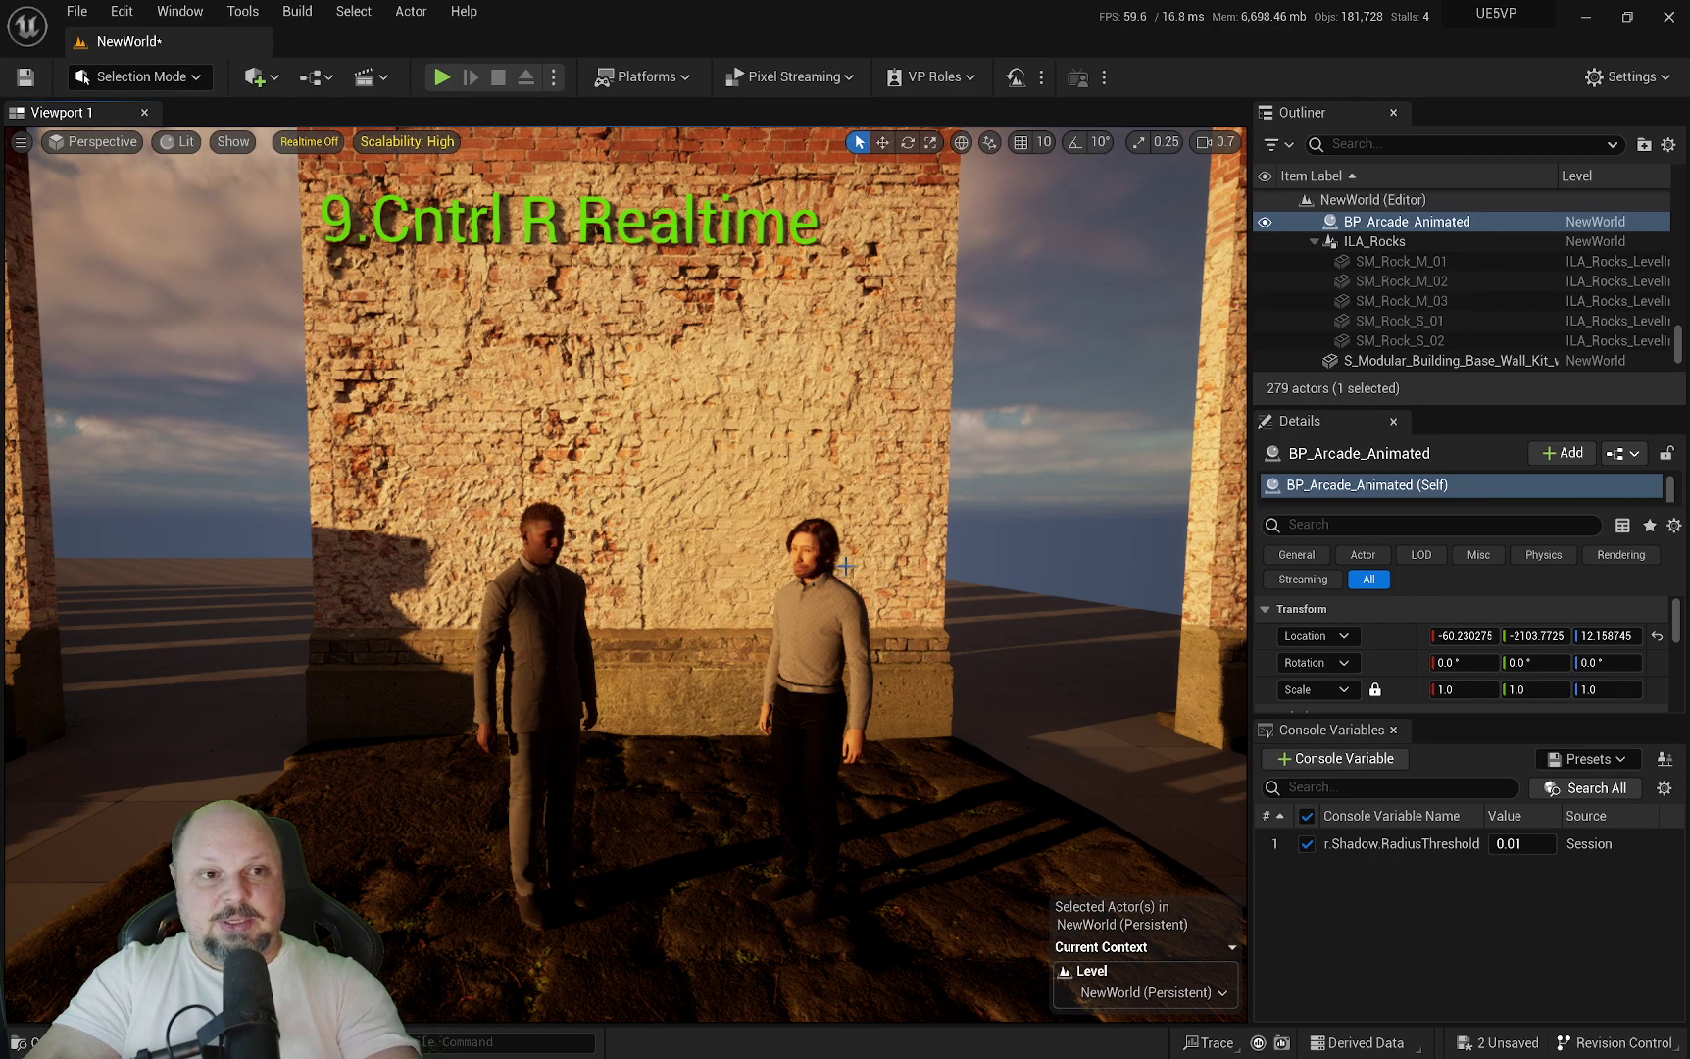
Examine the two characters and the wall behind them from several distances while realtime is off.
mouse_move(746, 519)
right_down()
mouse_move(743, 481)
mouse_move(741, 500)
right_up()
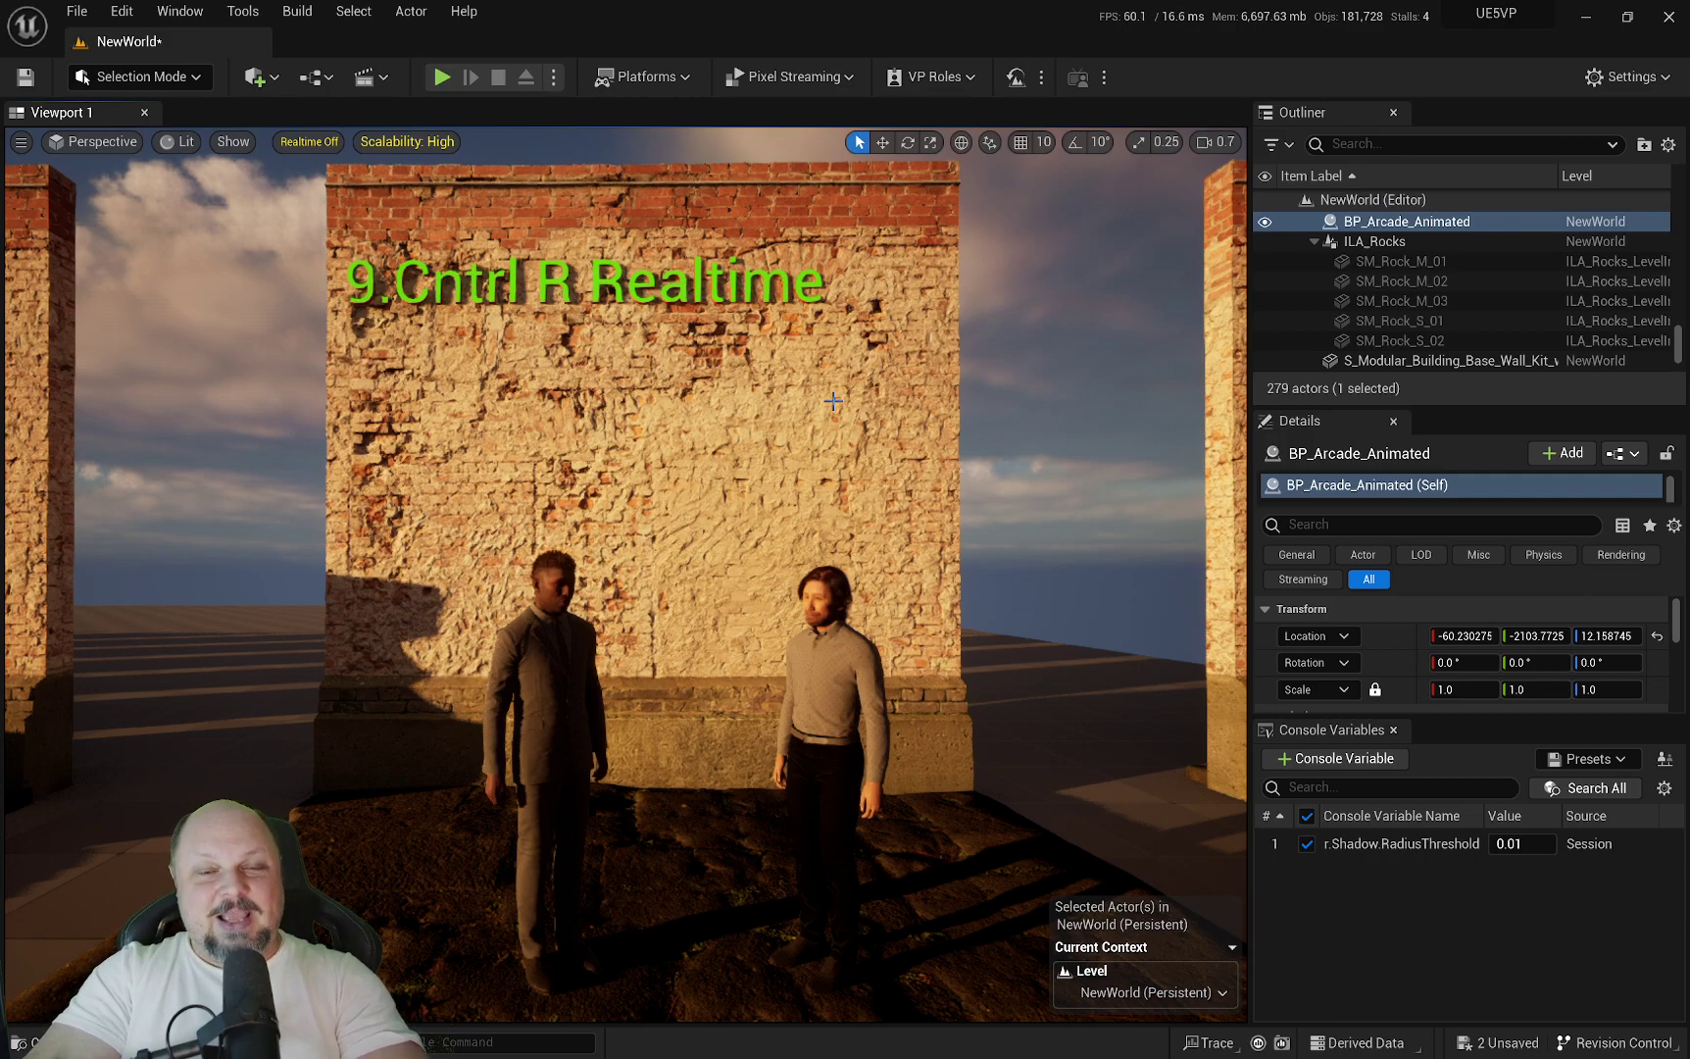
right_drag(828, 401, 808, 366)
key(e)
key(w)
key(s)
scroll(811, 388, down, 5)
scroll(808, 366, up, 2)
key(s)
scroll(807, 365, up, 2)
key(w)
right_drag(683, 465, 692, 503)
key(w)
key(s)
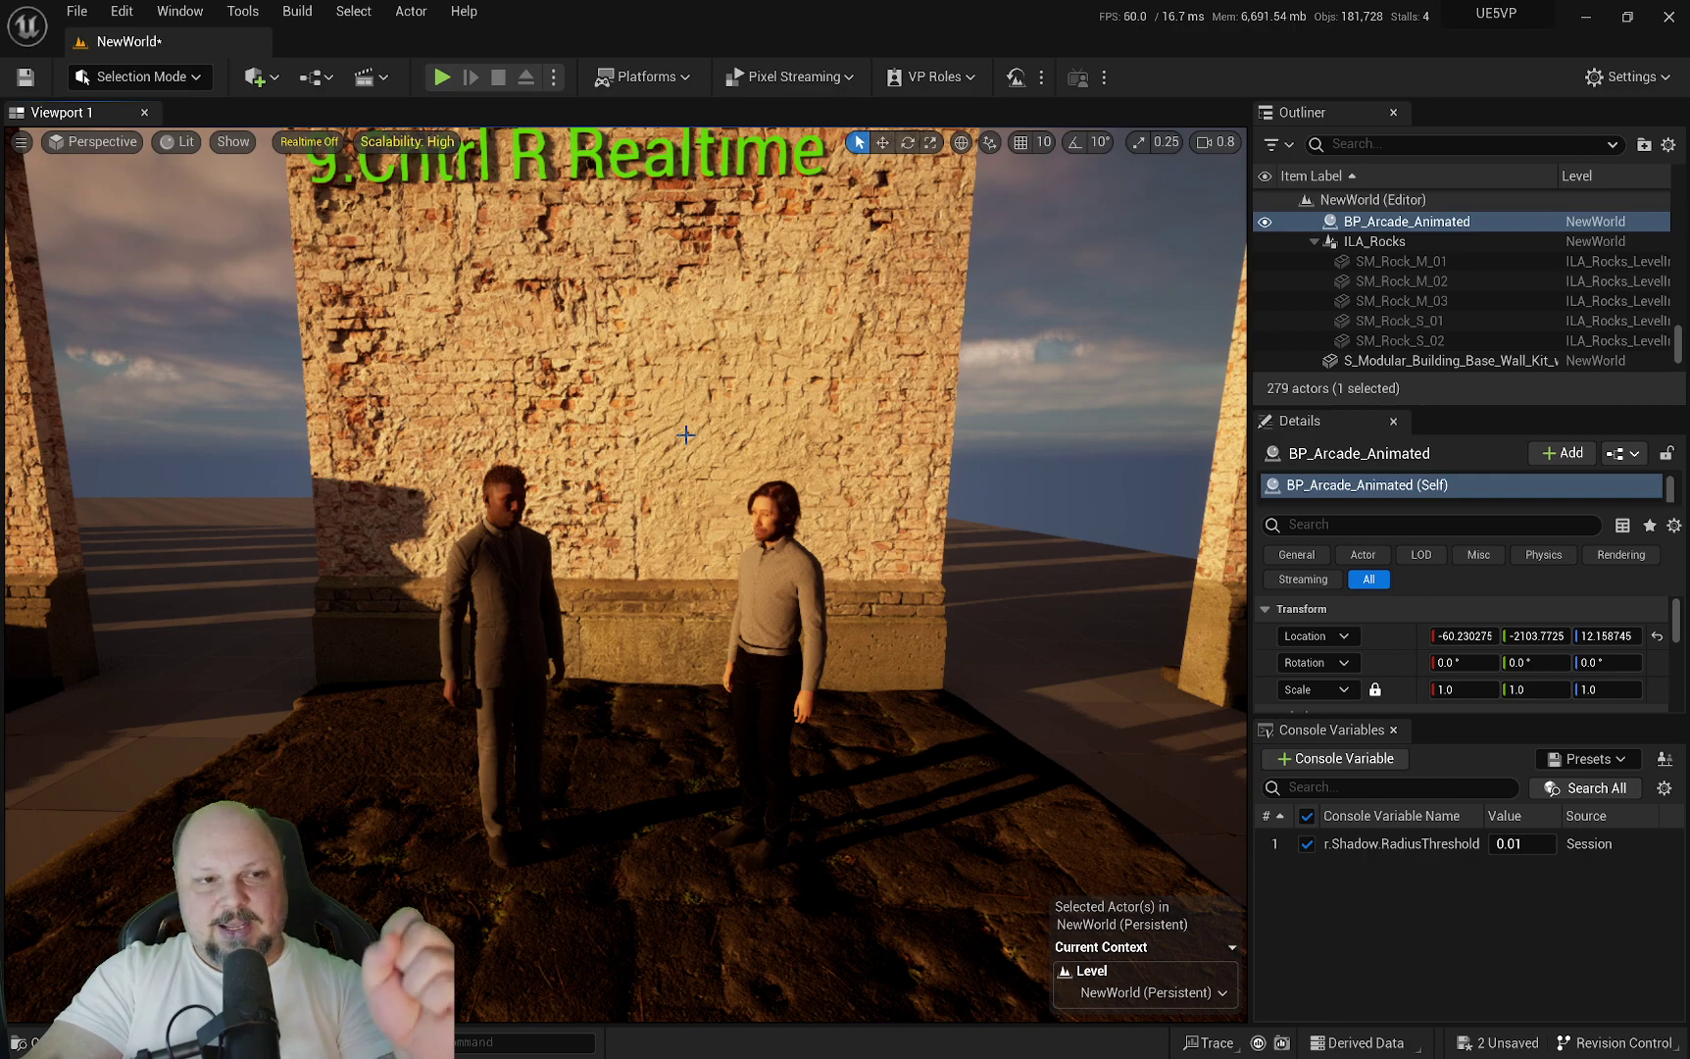
key(w)
mouse_move(720, 477)
right_down()
mouse_move(733, 512)
mouse_move(725, 478)
right_up()
key(s)
scroll(721, 477, down, 2)
Turn realtime rendering back on for a close view of the two characters and switch it off again.
key(ctrl+r)
key(q)
key(w)
scroll(725, 490, down, 2)
key(e)
key(s)
key(q)
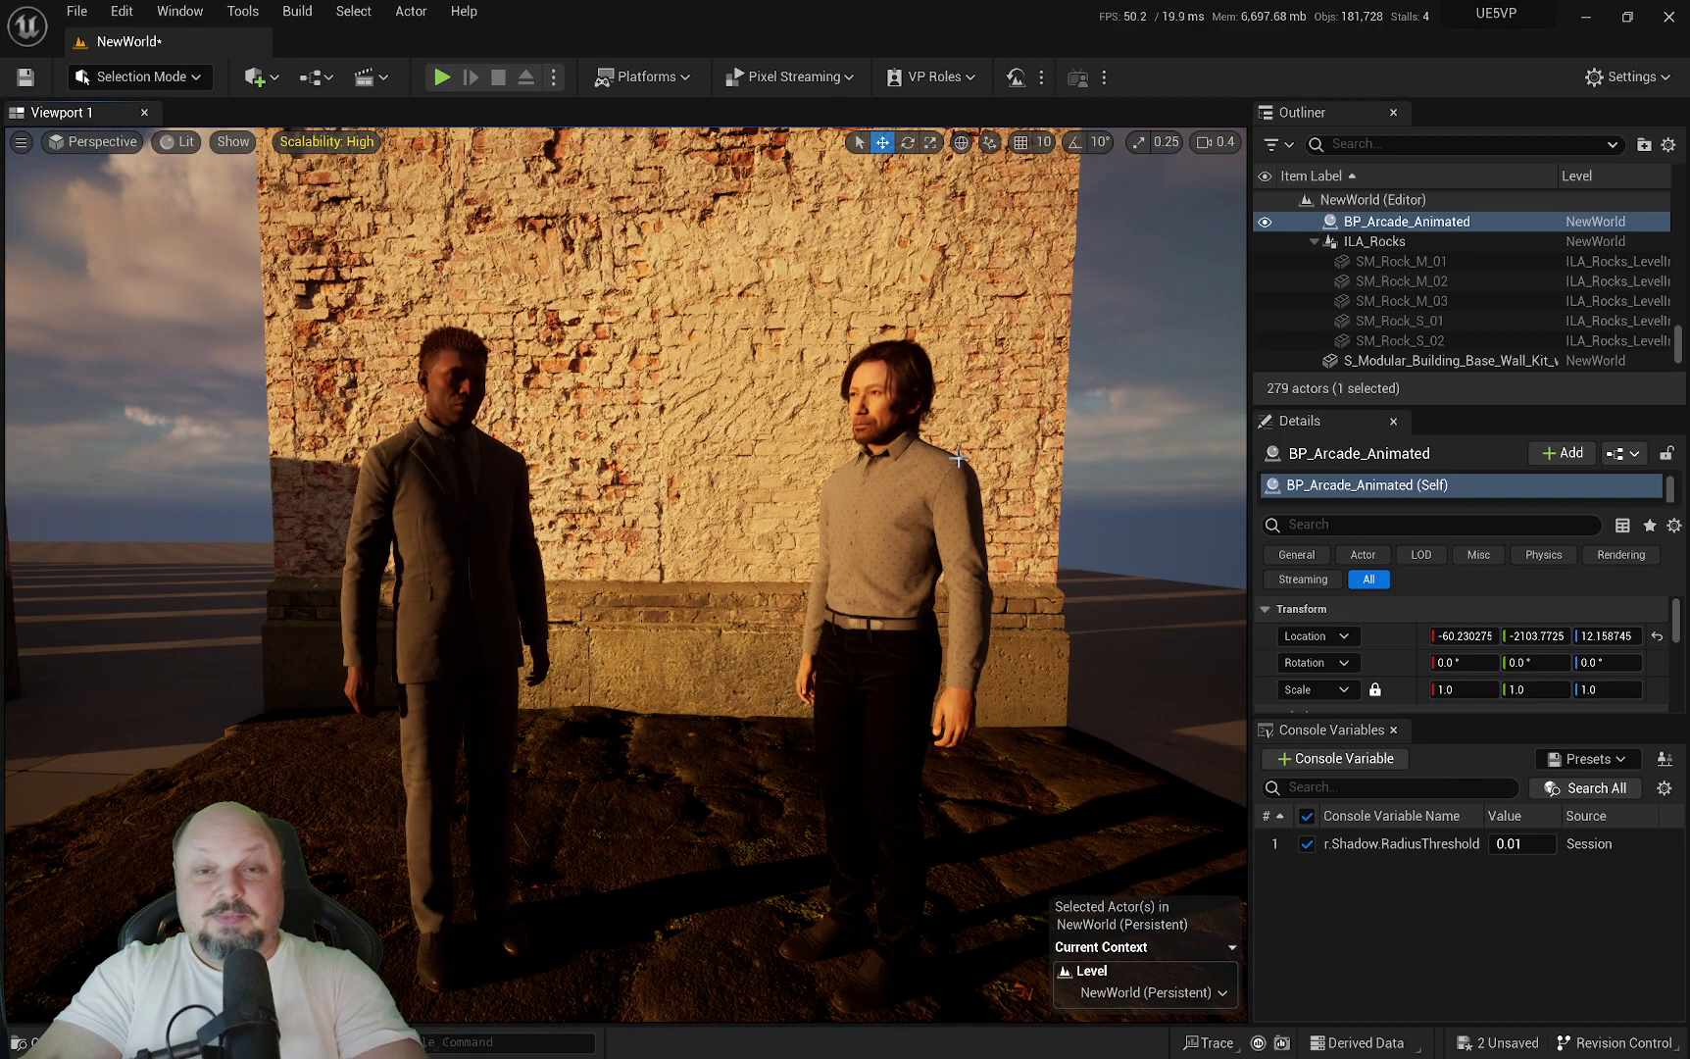
key(ctrl+r)
key(ctrl+r)
key(ctrl+r)
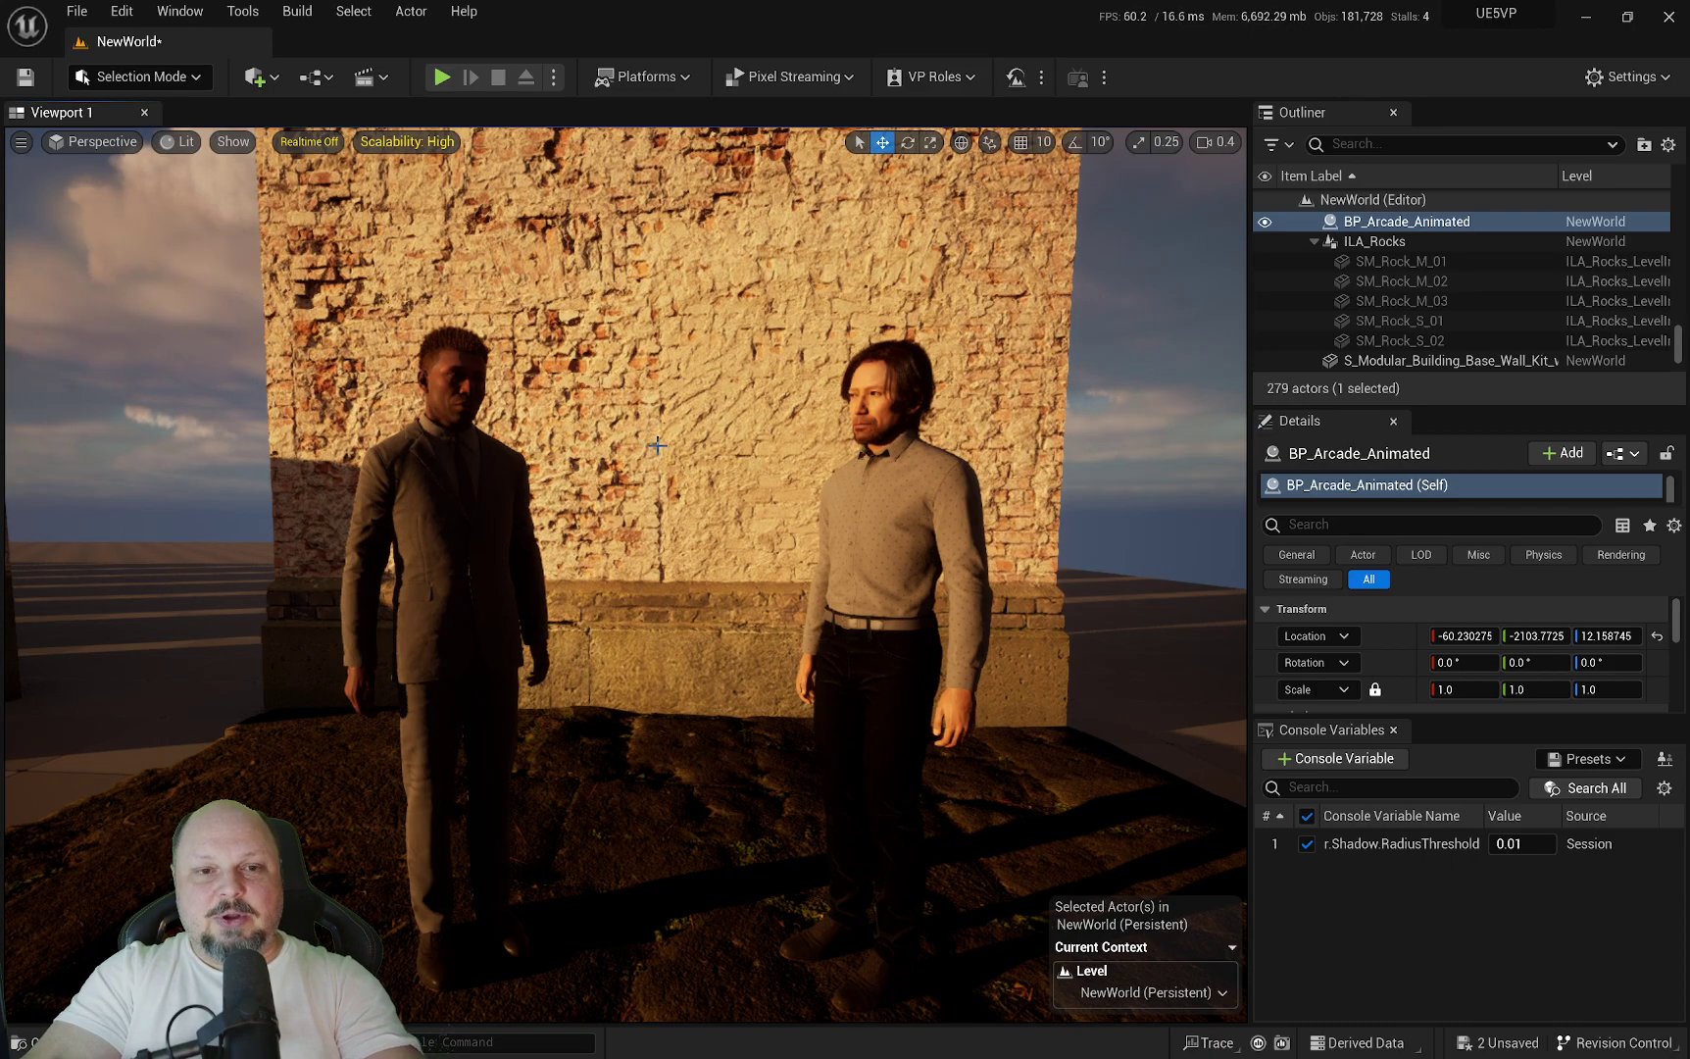
View the two characters from slightly different angles and heights with realtime disabled.
key(s)
right_drag(665, 456, 666, 472)
key(e)
scroll(657, 453, up, 1)
key(w)
key(s)
key(w)
scroll(656, 445, down, 1)
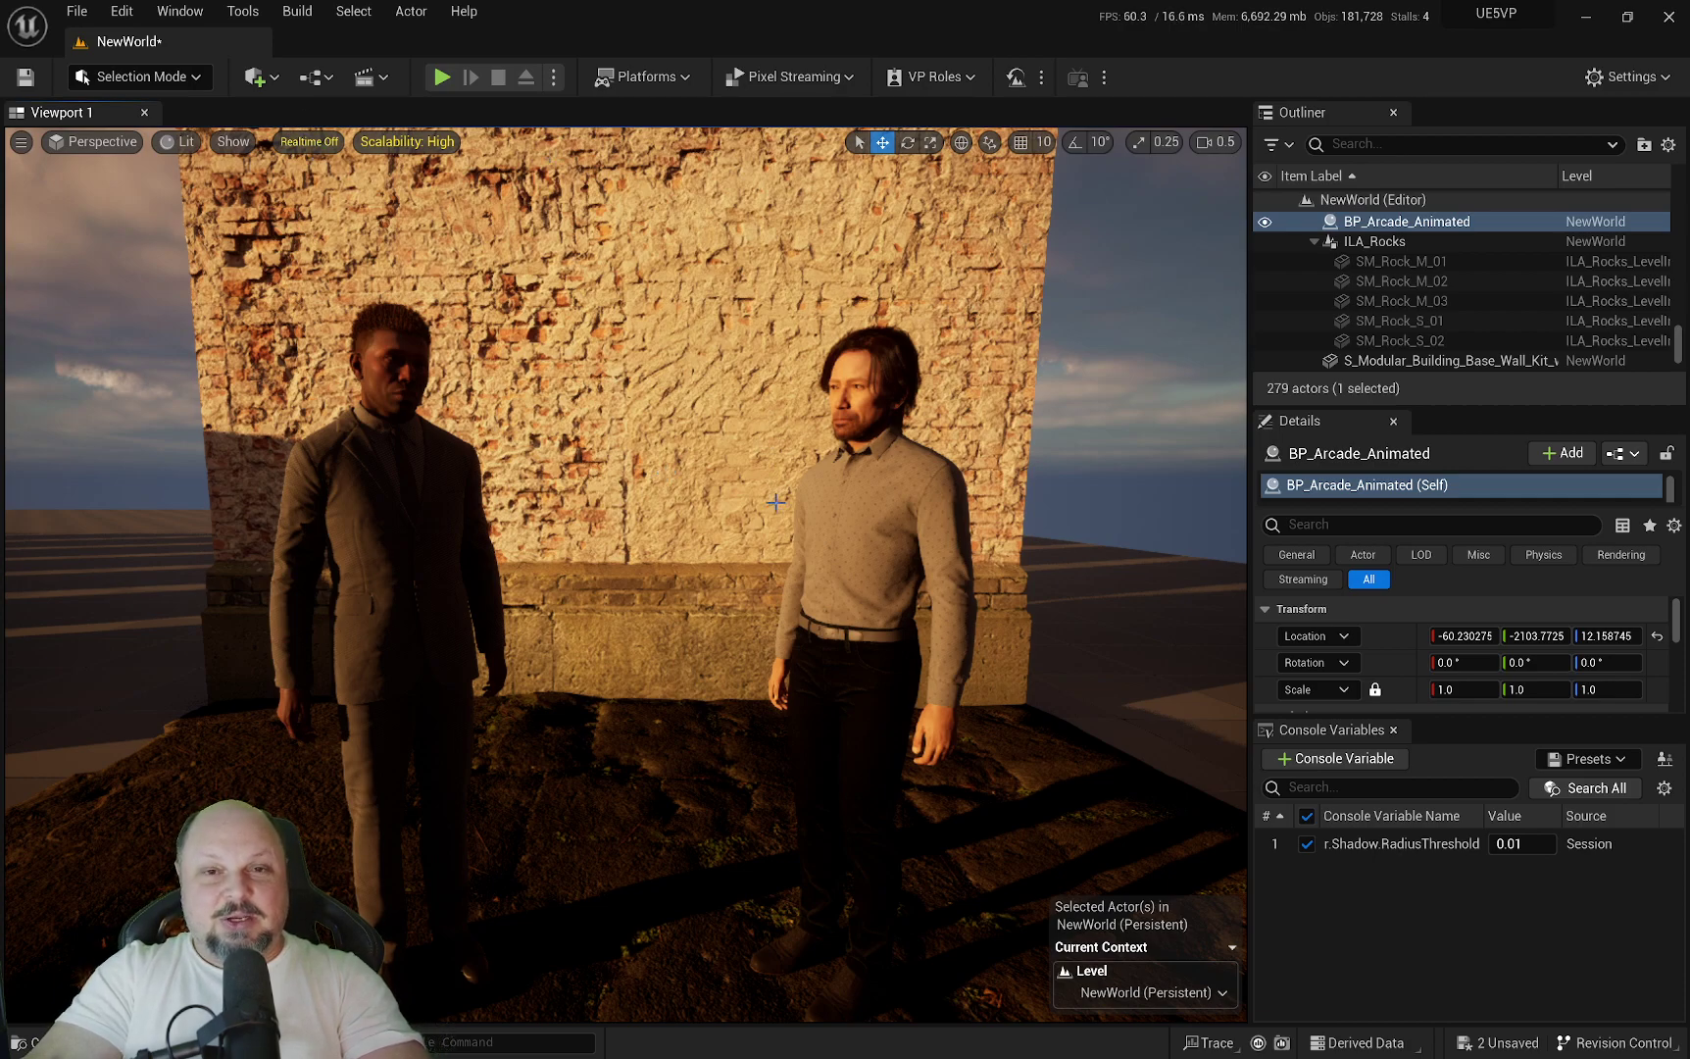
scroll(778, 505, down, 2)
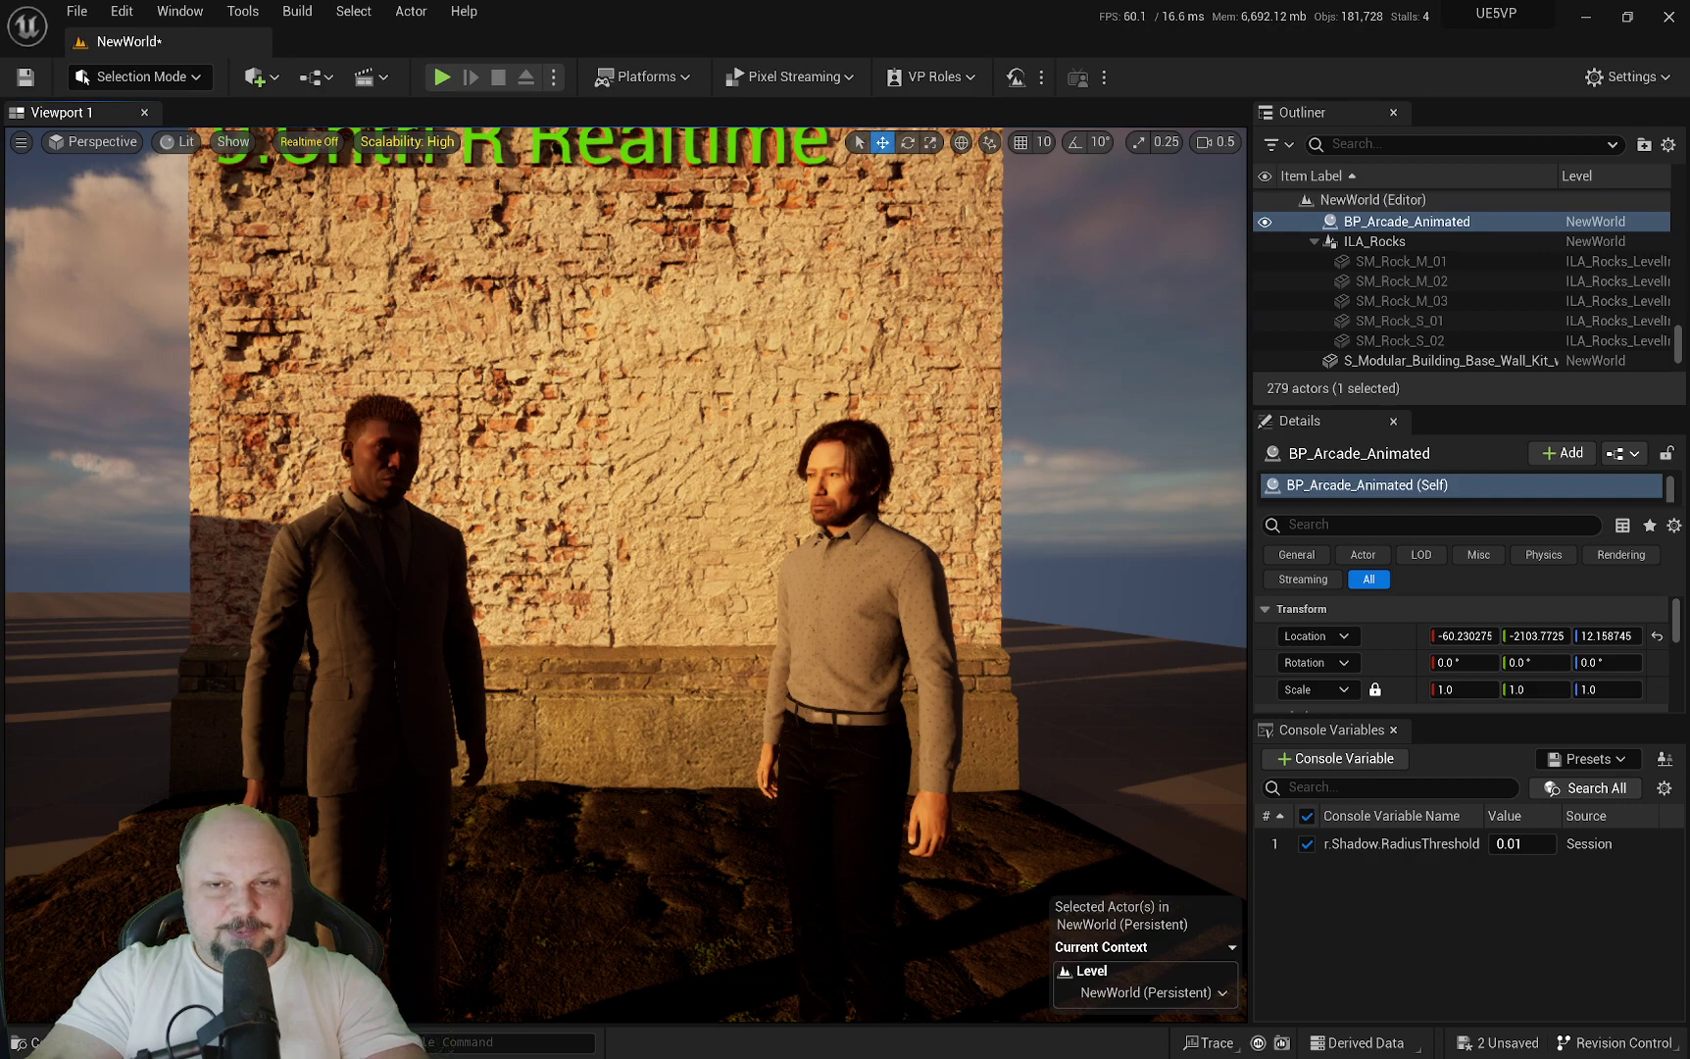
Hide the viewport toolbar at the tenth wall and show it again.
right_drag(777, 504, 748, 446)
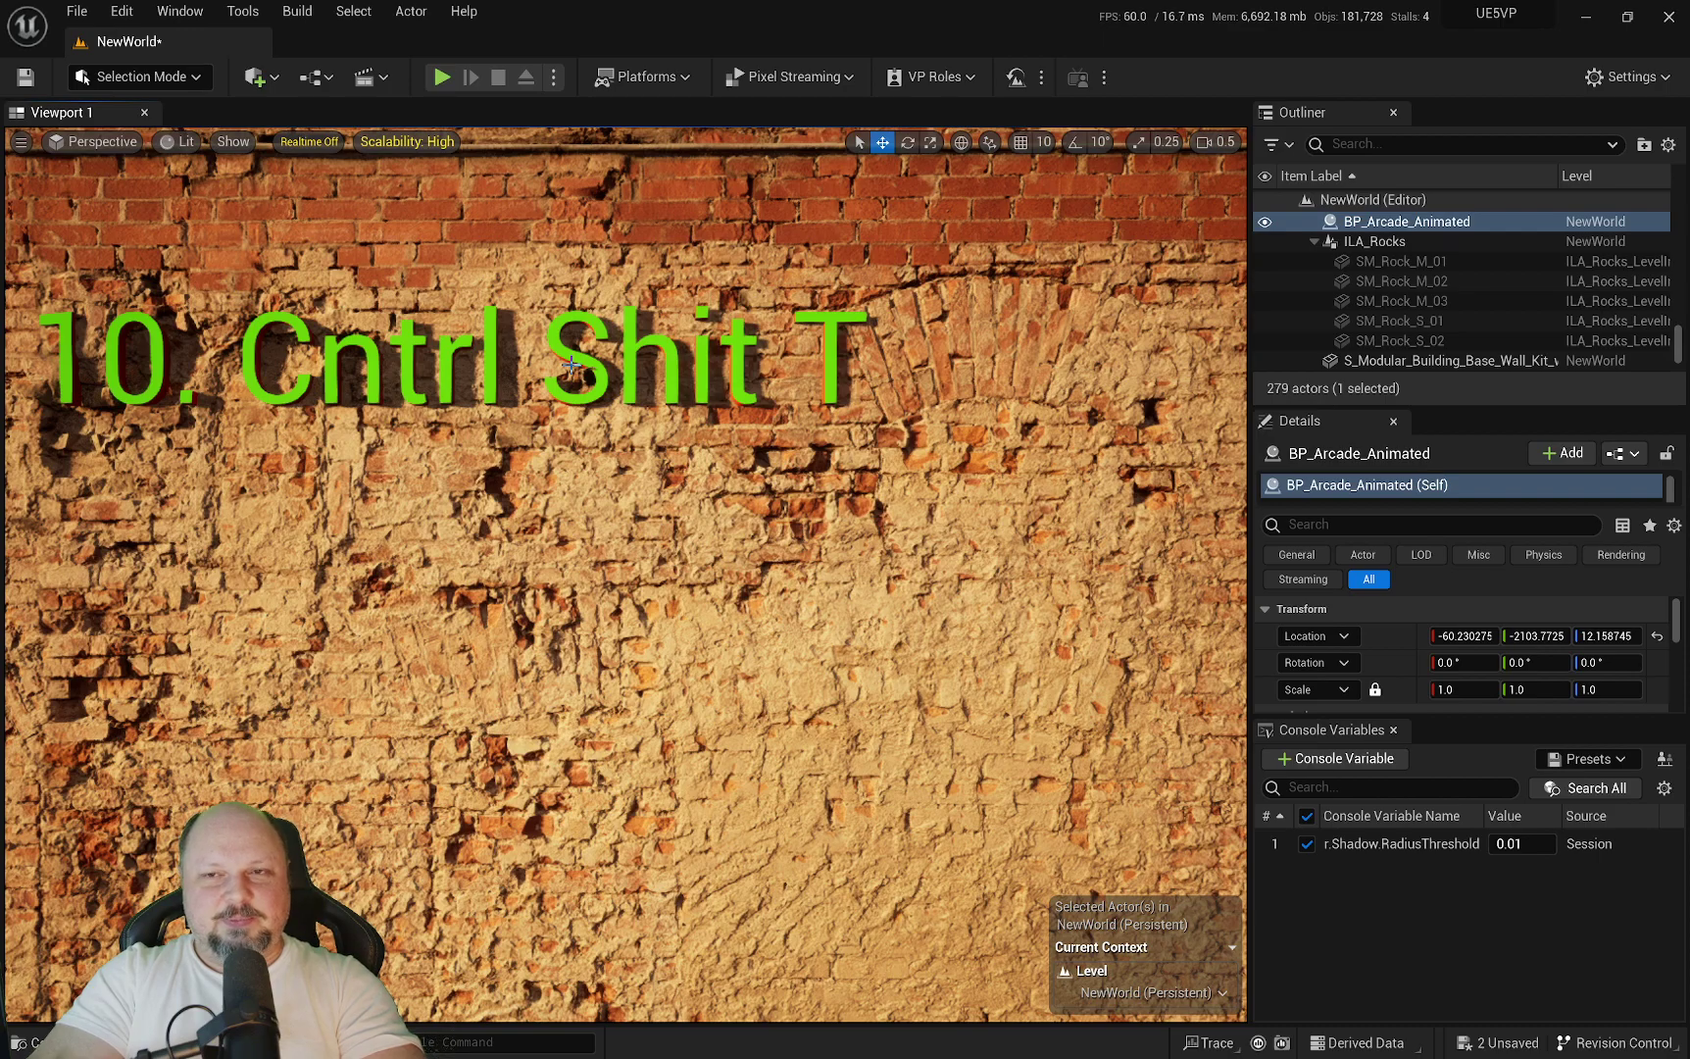
mouse_move(708, 448)
right_down()
mouse_move(711, 417)
mouse_move(687, 468)
right_up()
key(s)
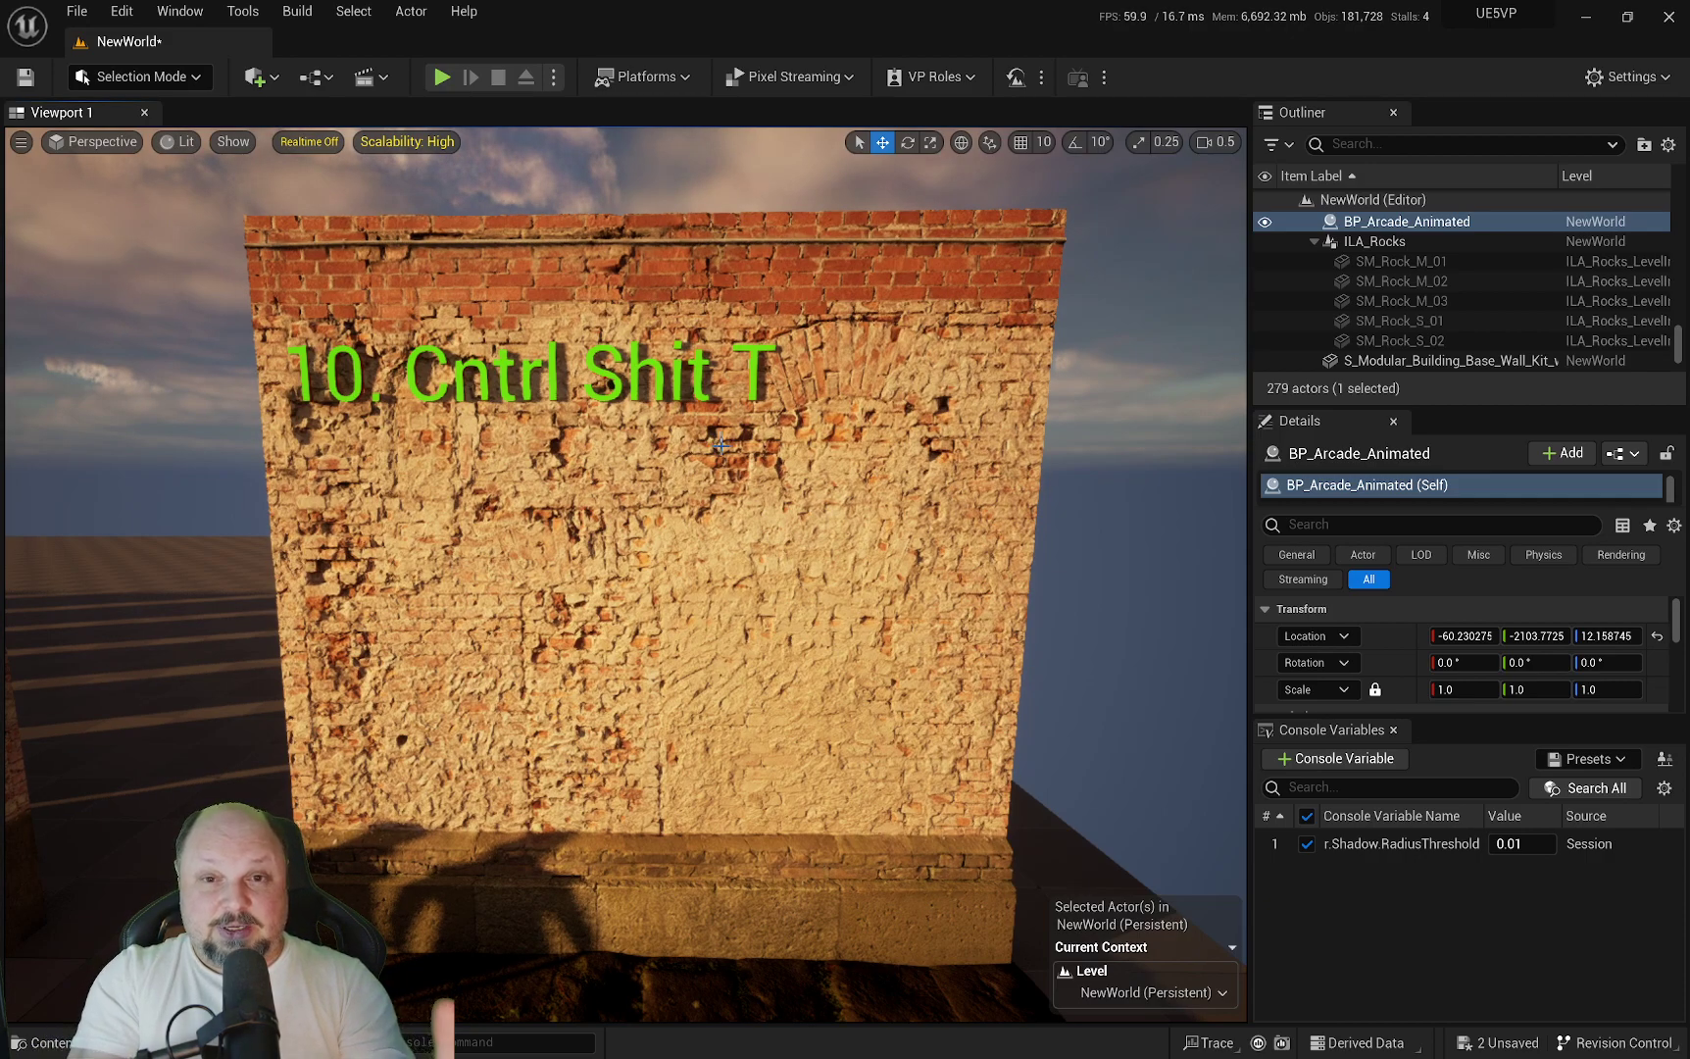
right_drag(537, 477, 598, 497)
key(ctrl+shift+t)
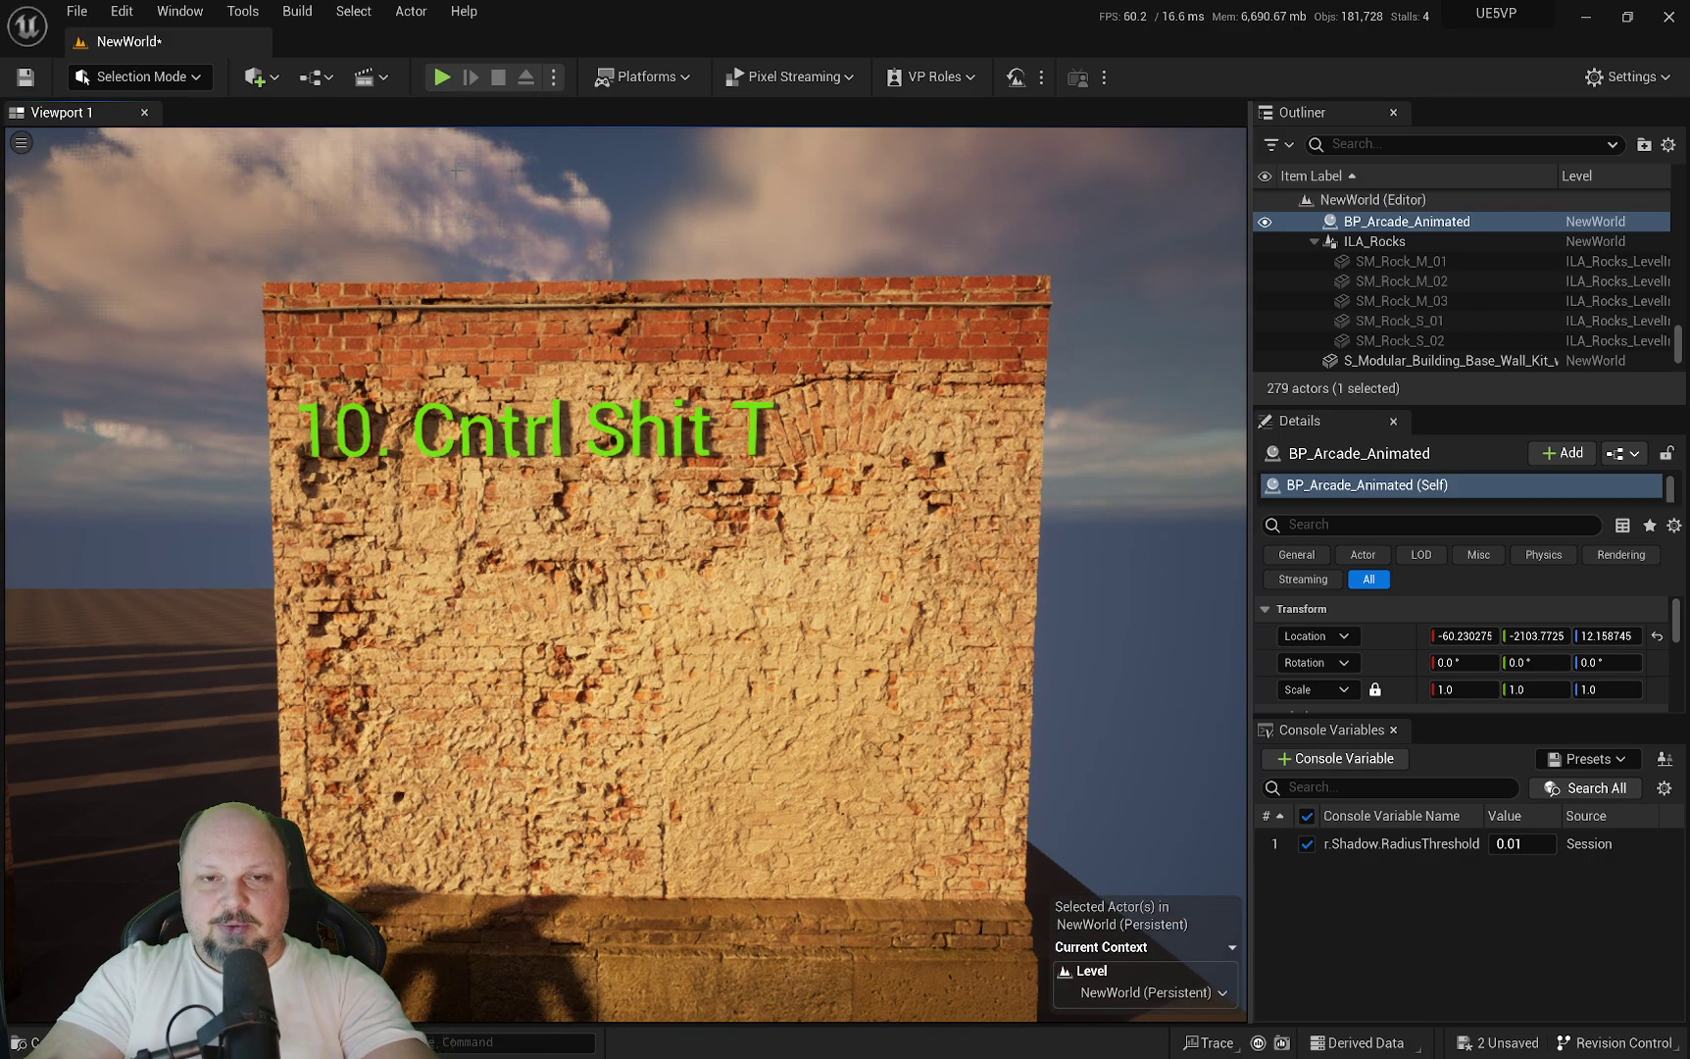
key(ctrl+shift+t)
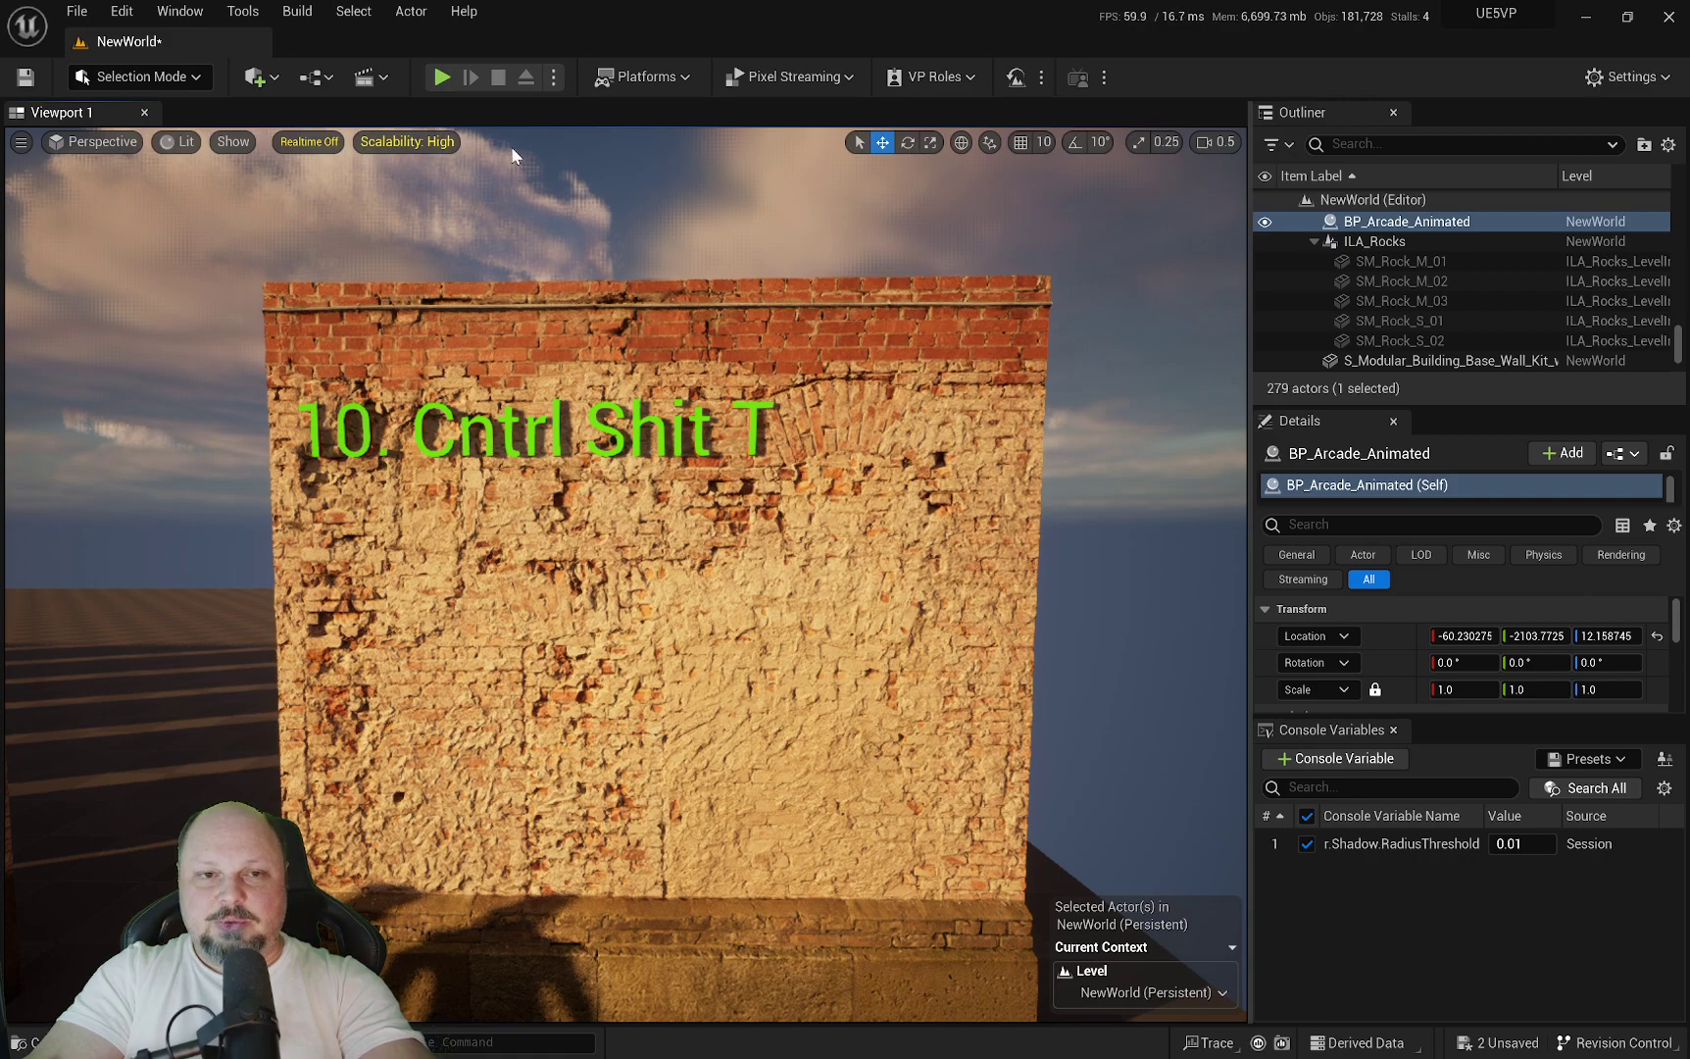
Disable Show Toolbar in the viewport options and hide the Viewport 1 tab.
click(21, 144)
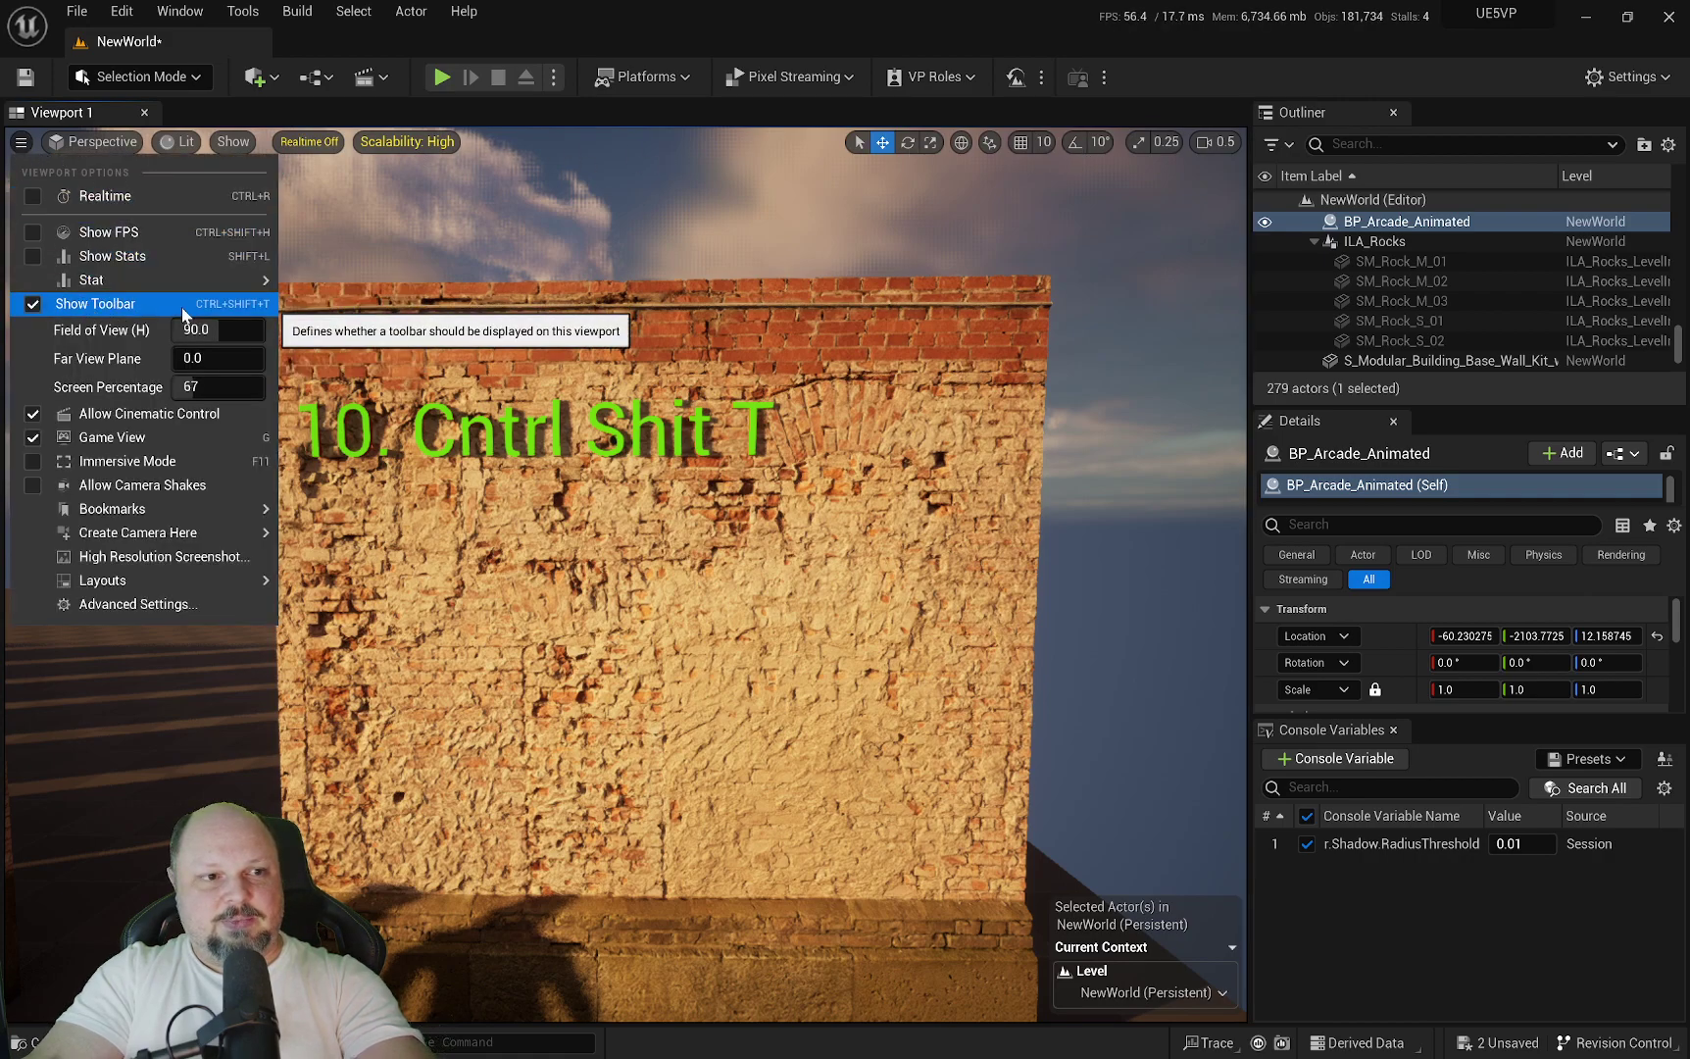
click(93, 305)
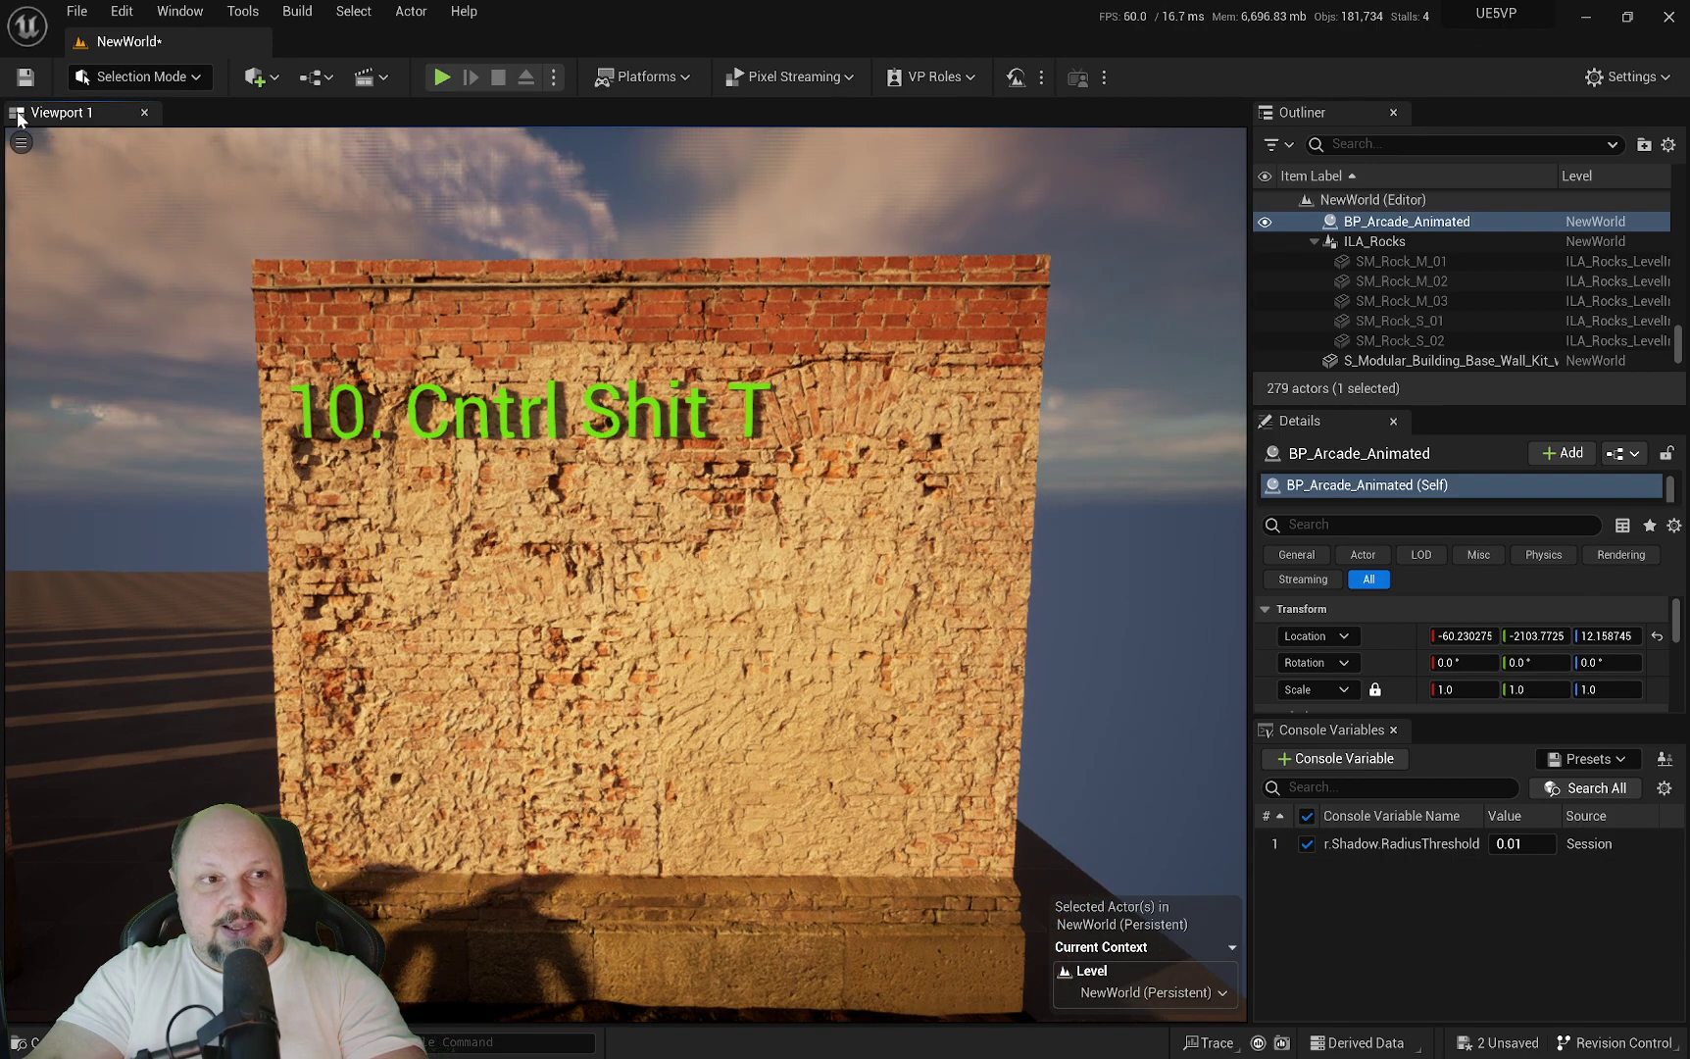
right_click(86, 118)
click(137, 154)
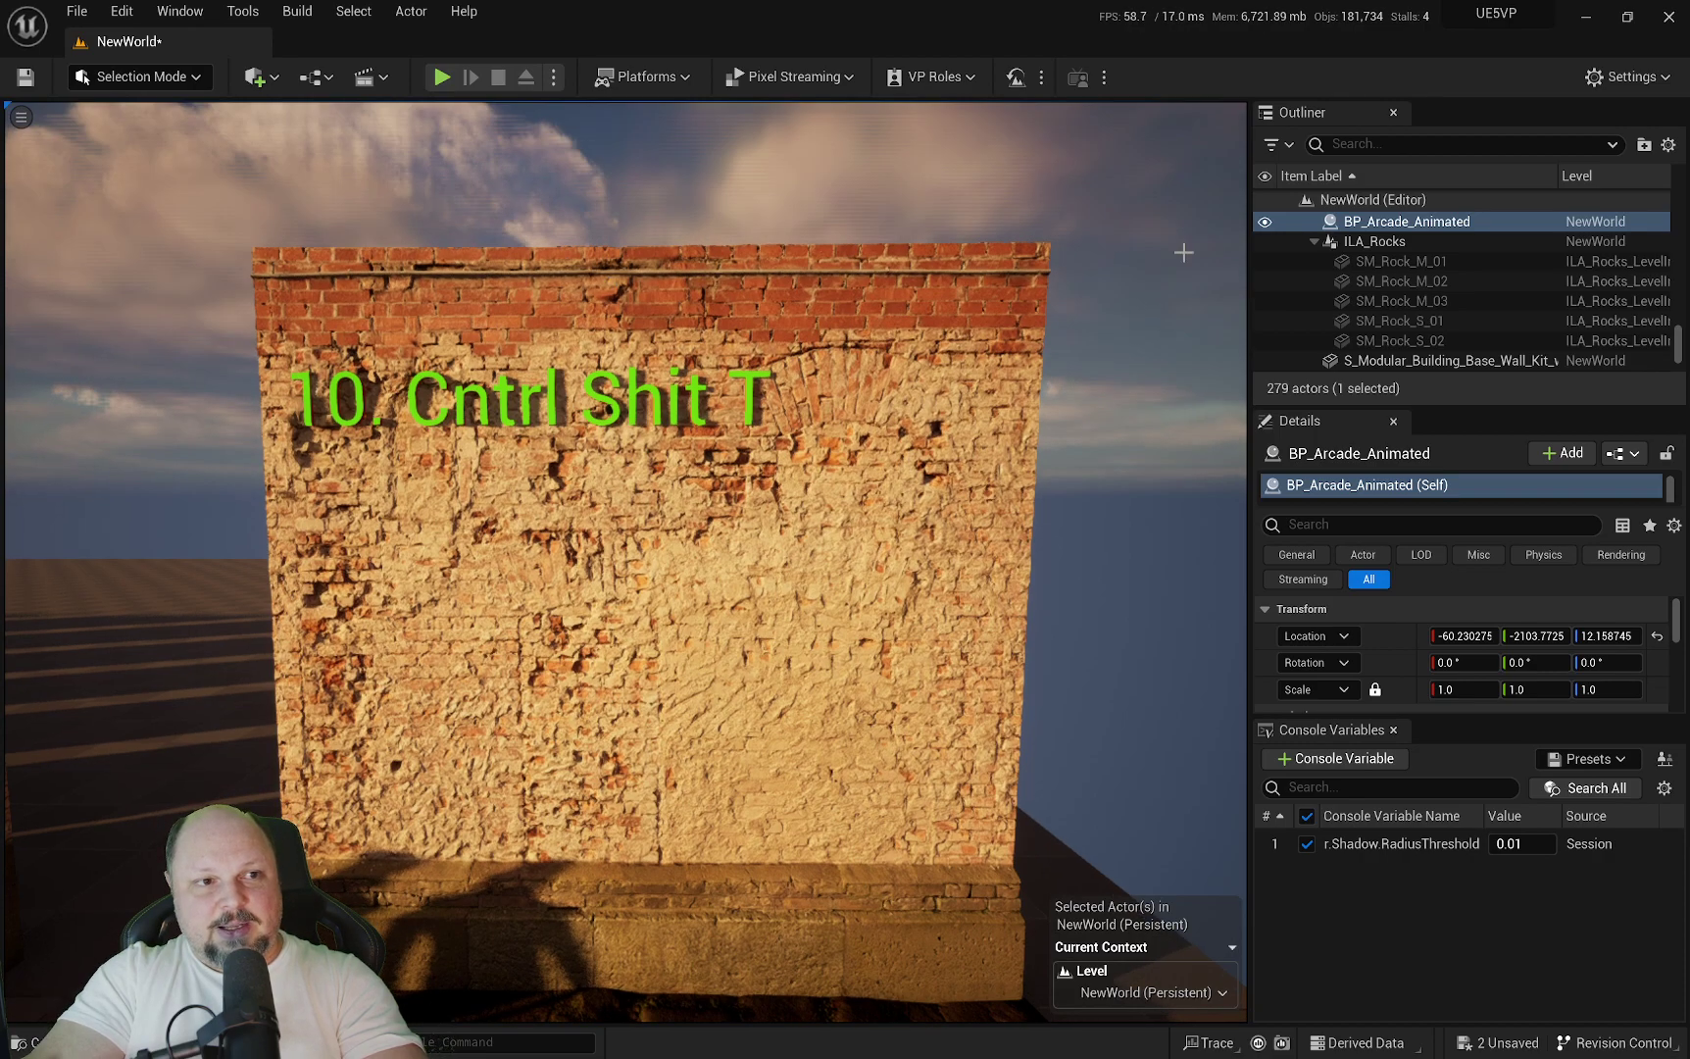
Hide the tabs of the Outliner, Details and Console Variables panels.
right_click(1353, 116)
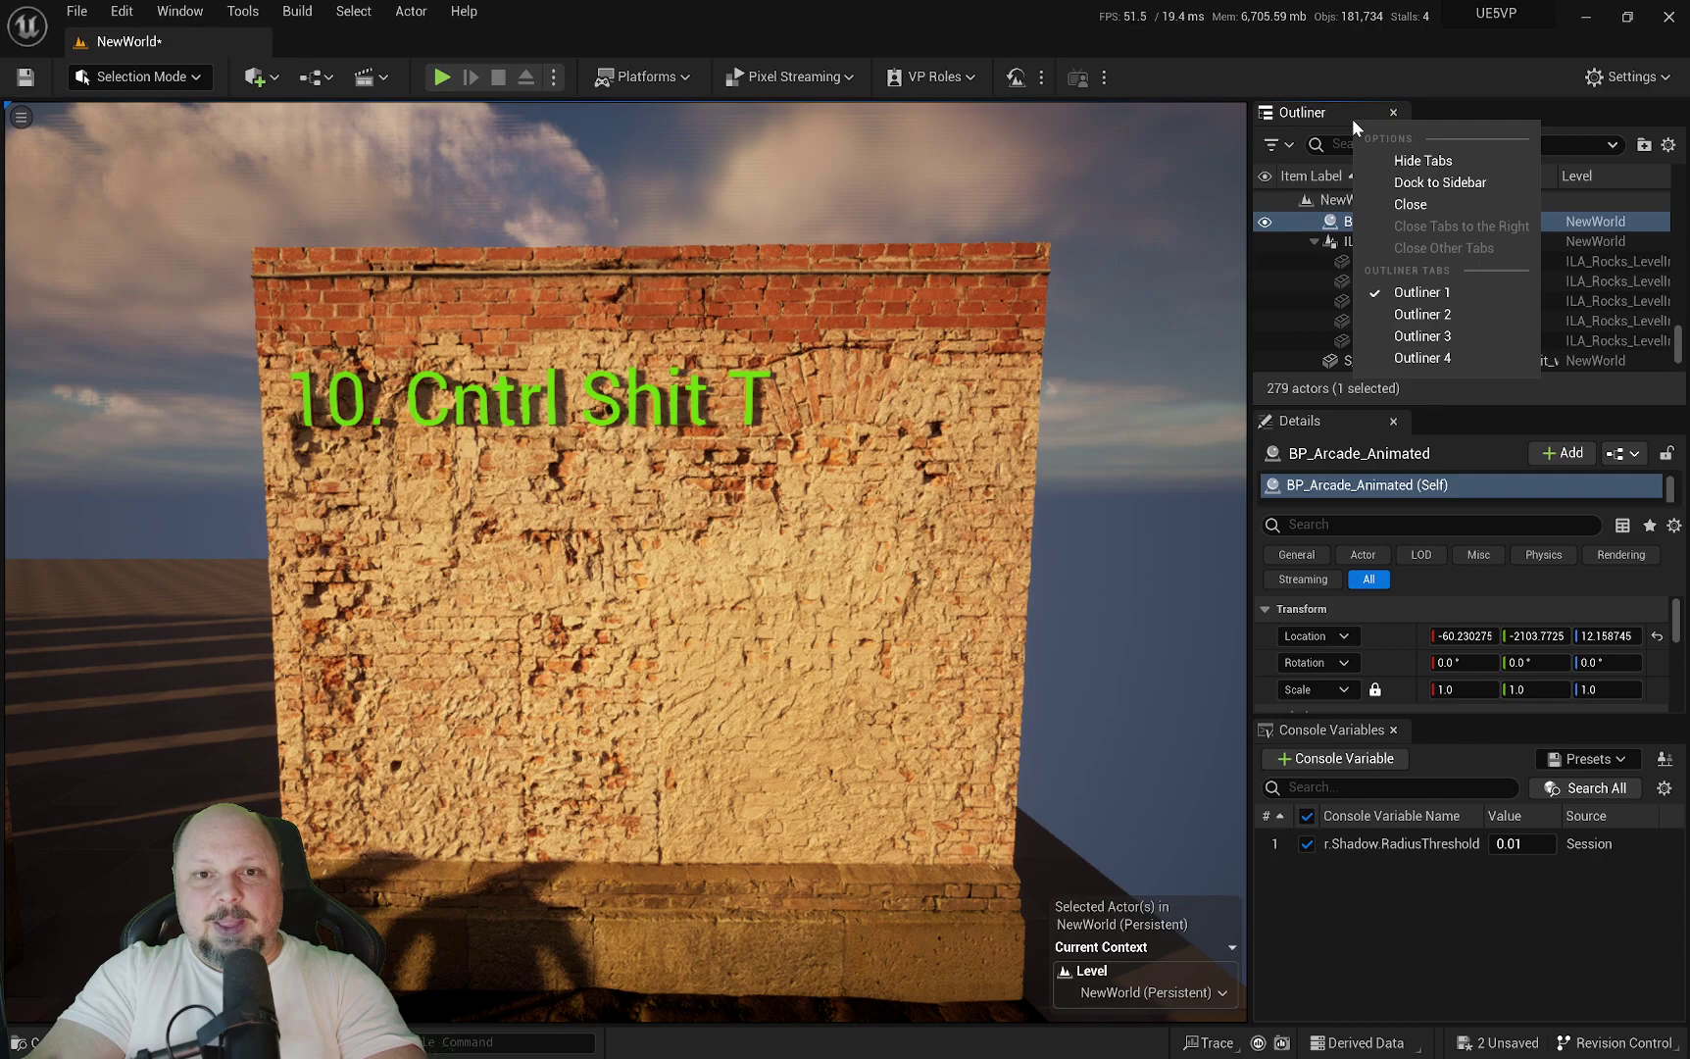
click(1406, 163)
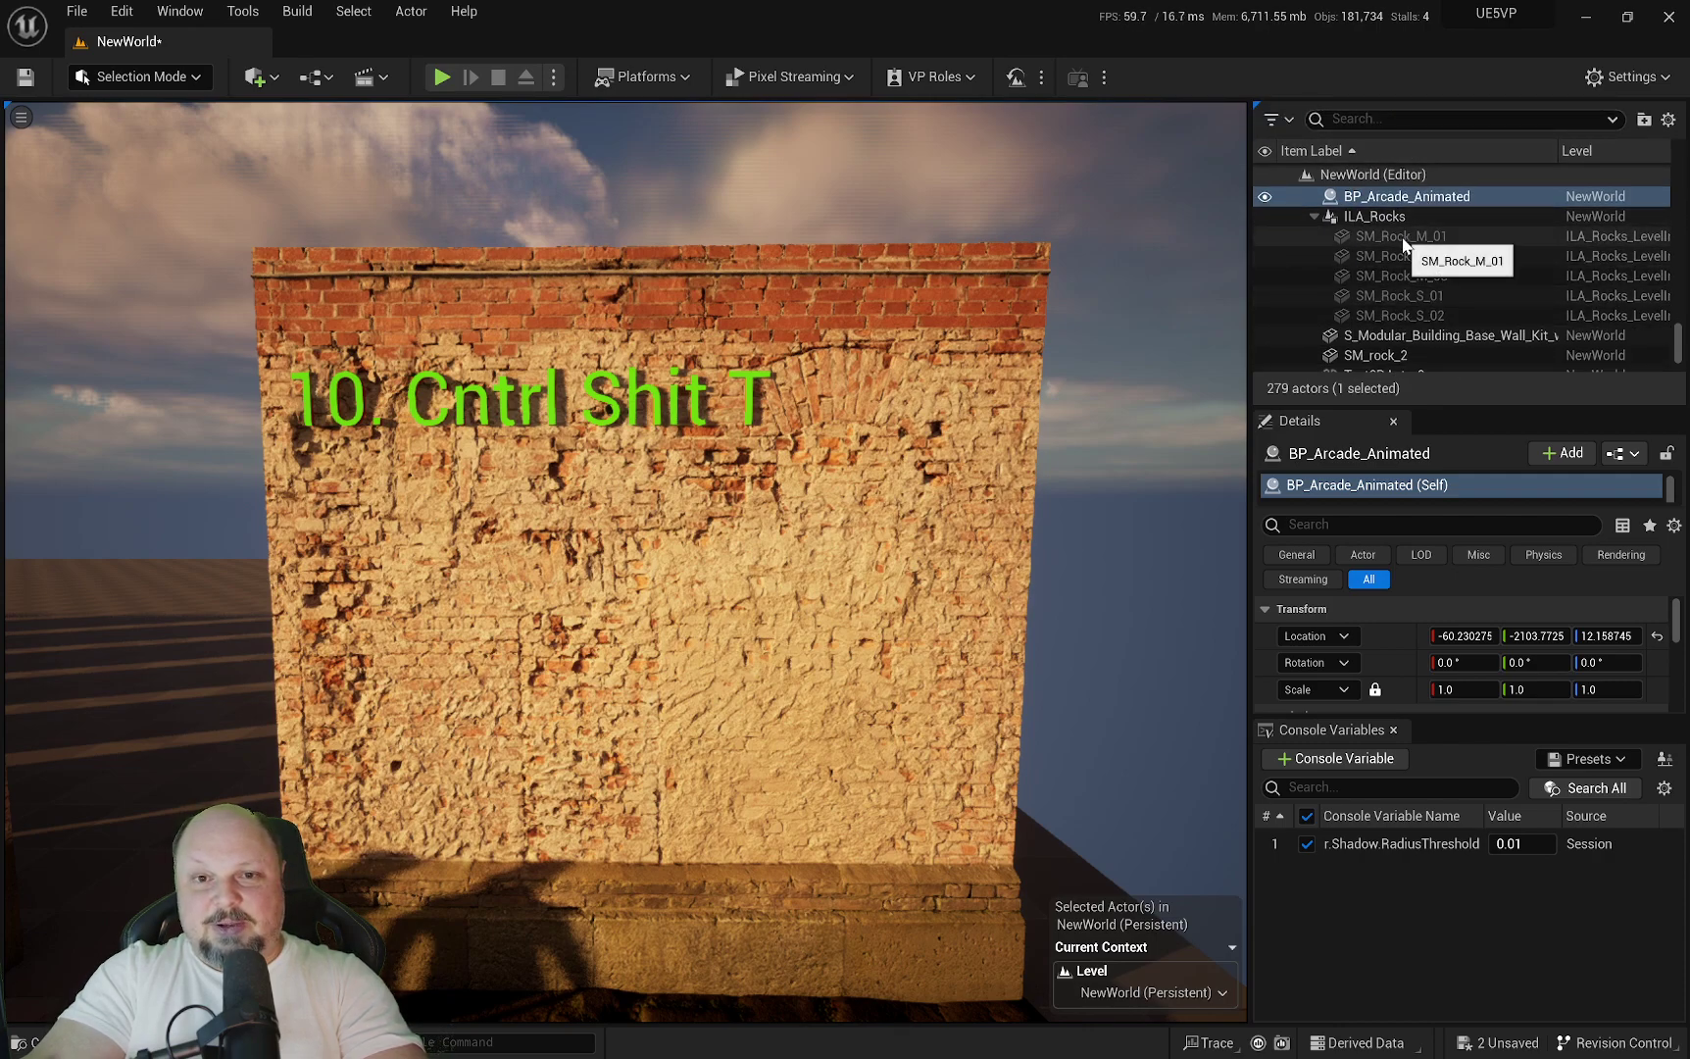
right_click(1329, 424)
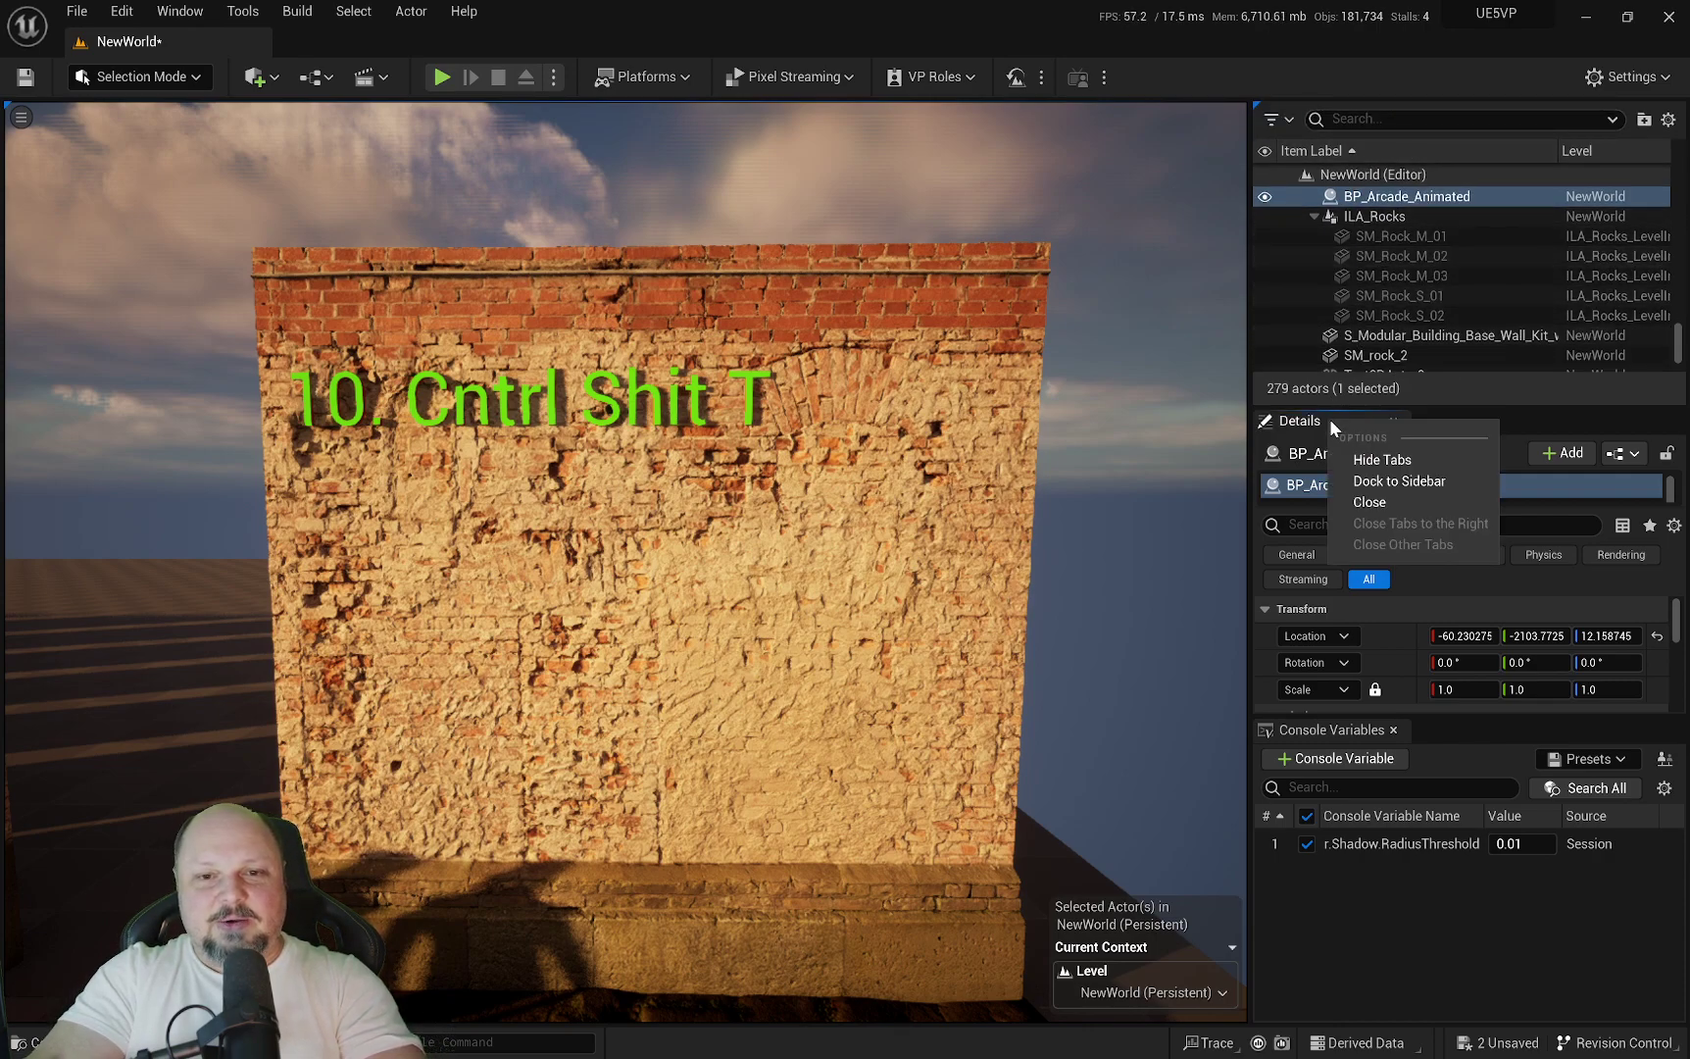
click(1375, 459)
right_click(1354, 727)
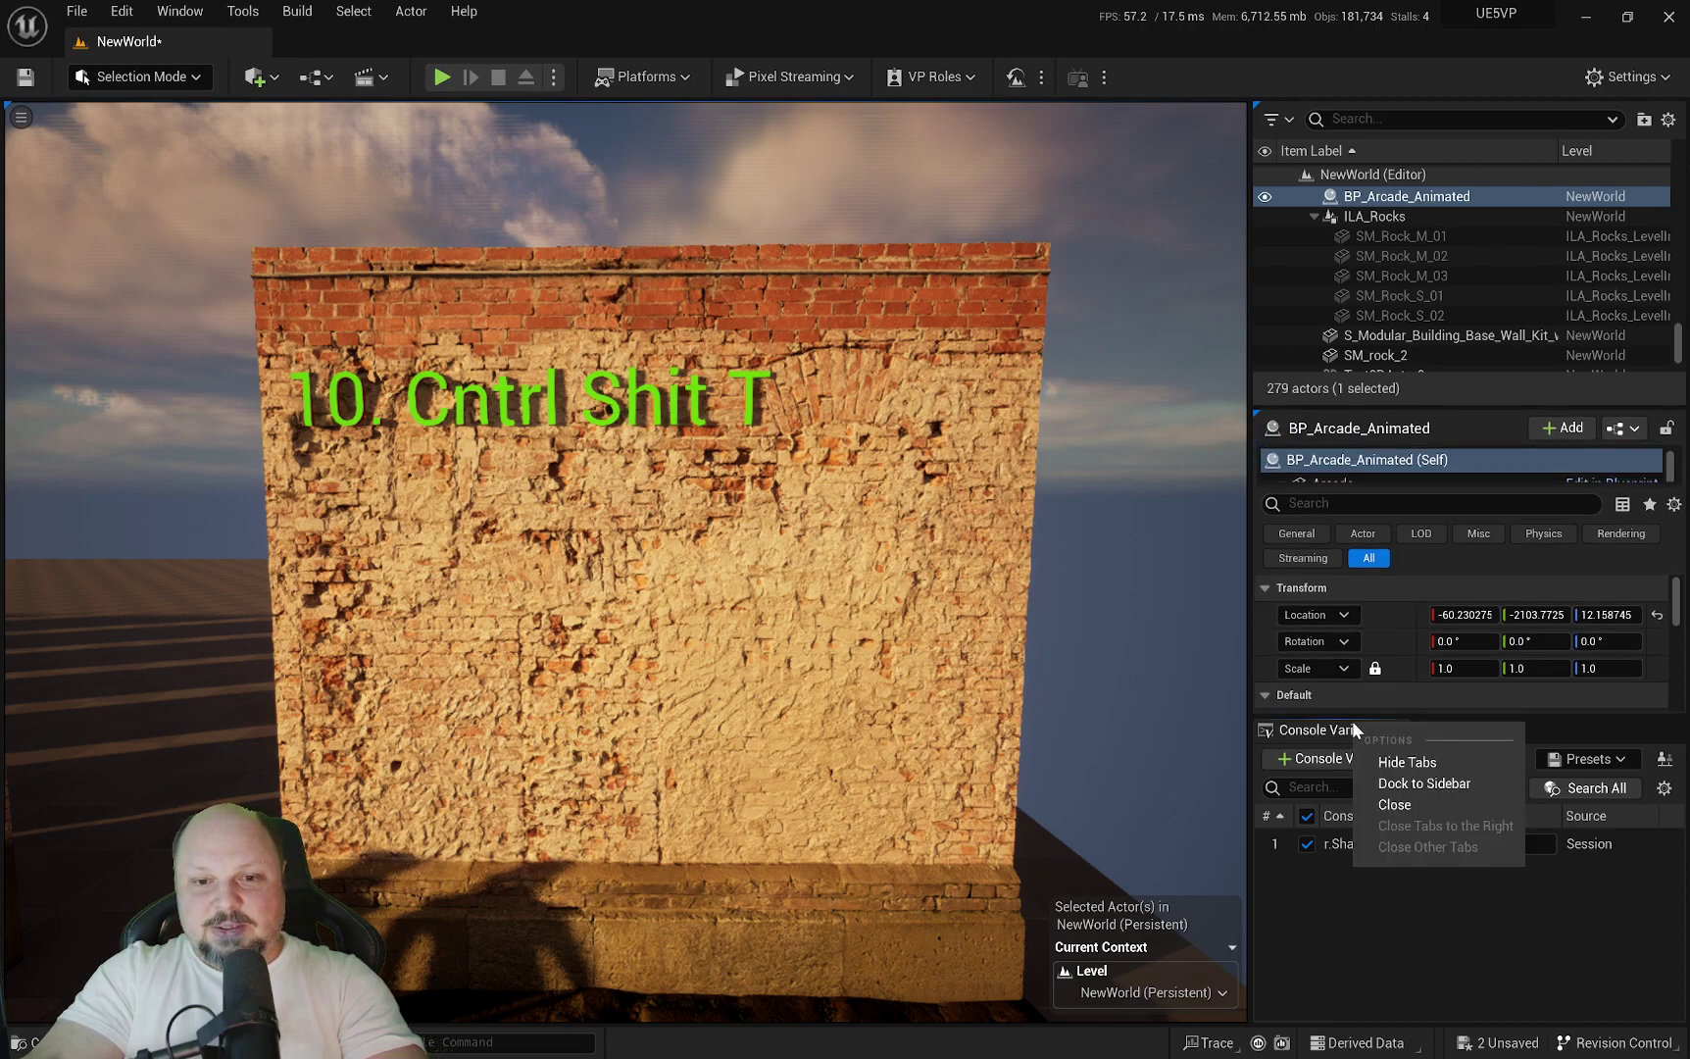
click(1402, 761)
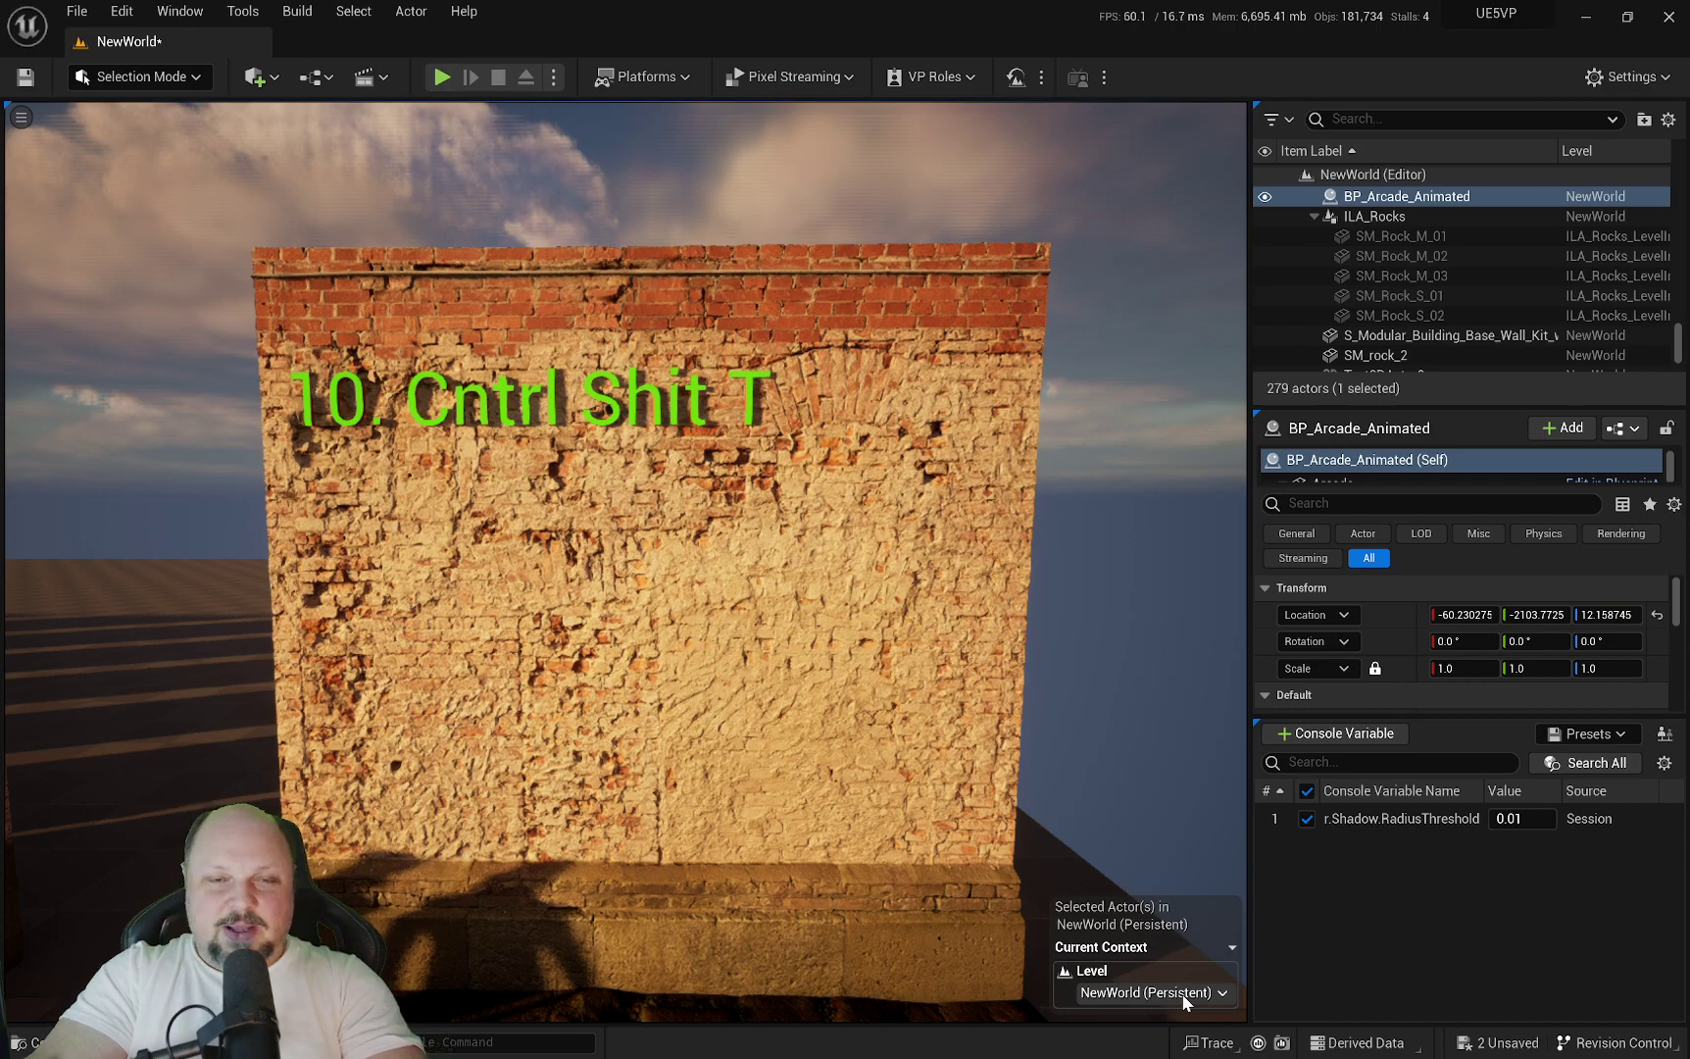
Search the advanced viewport preferences for "contex", disable Show Actor Editor Context, and close the preferences.
click(20, 117)
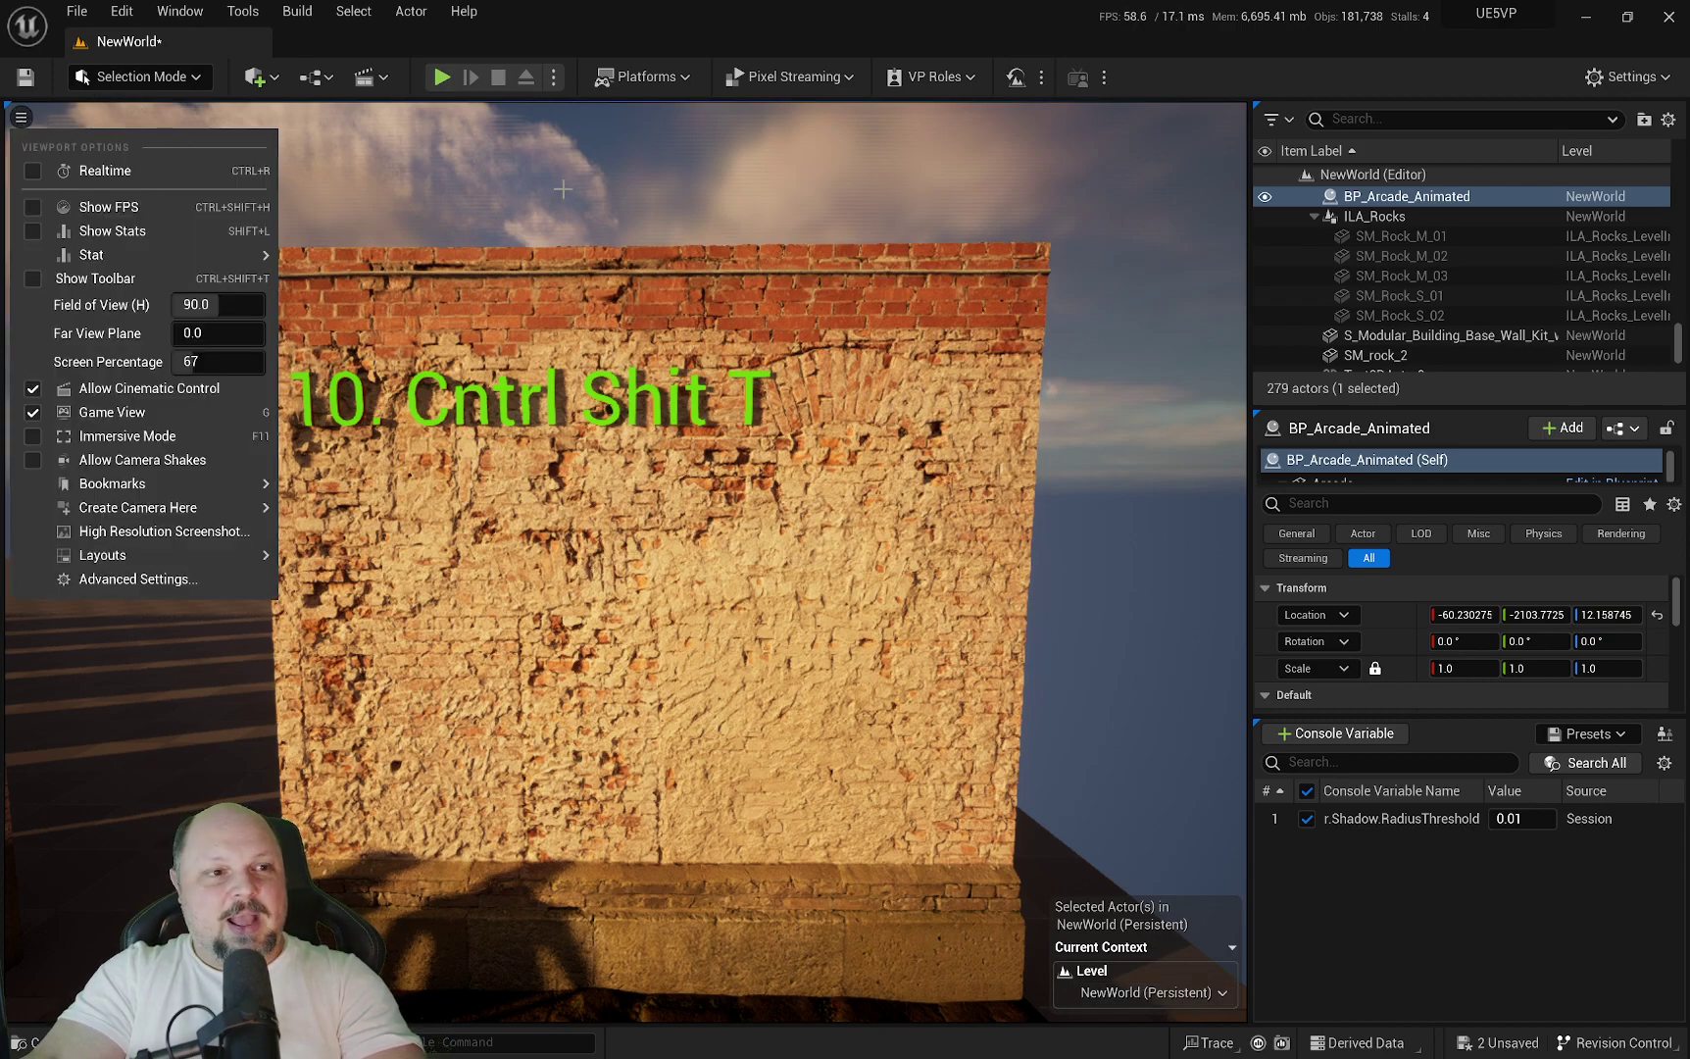
click(119, 582)
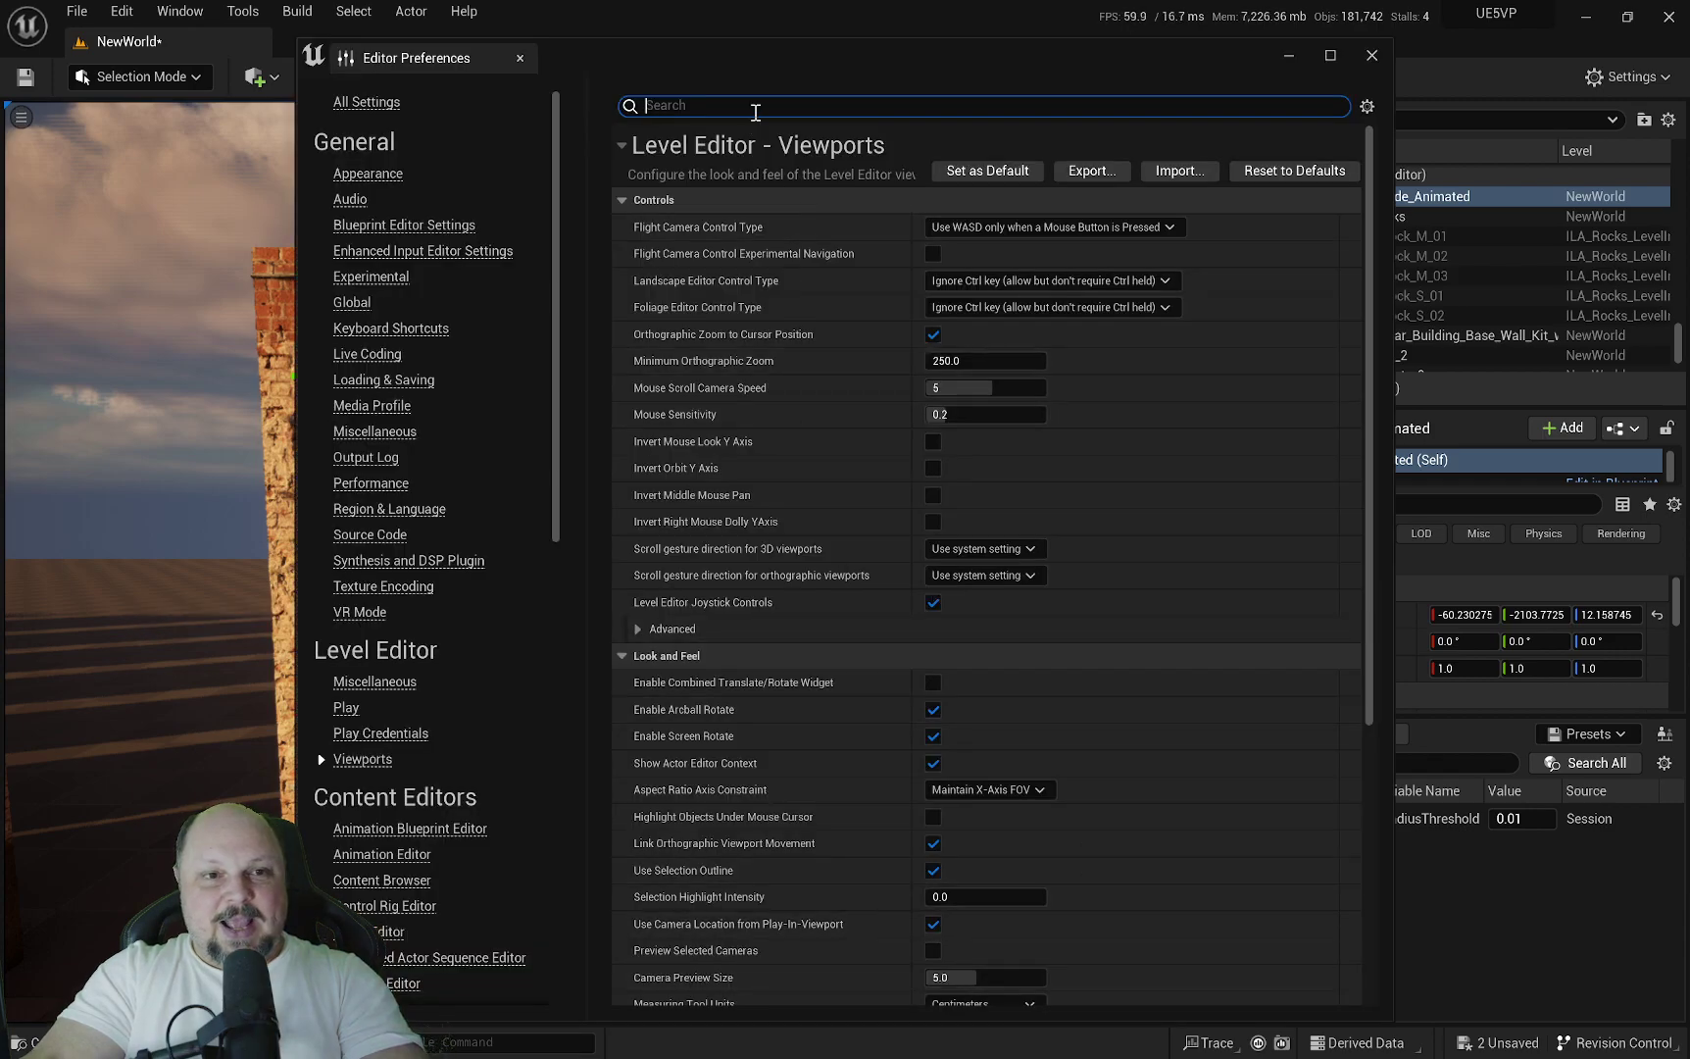
text(contex)
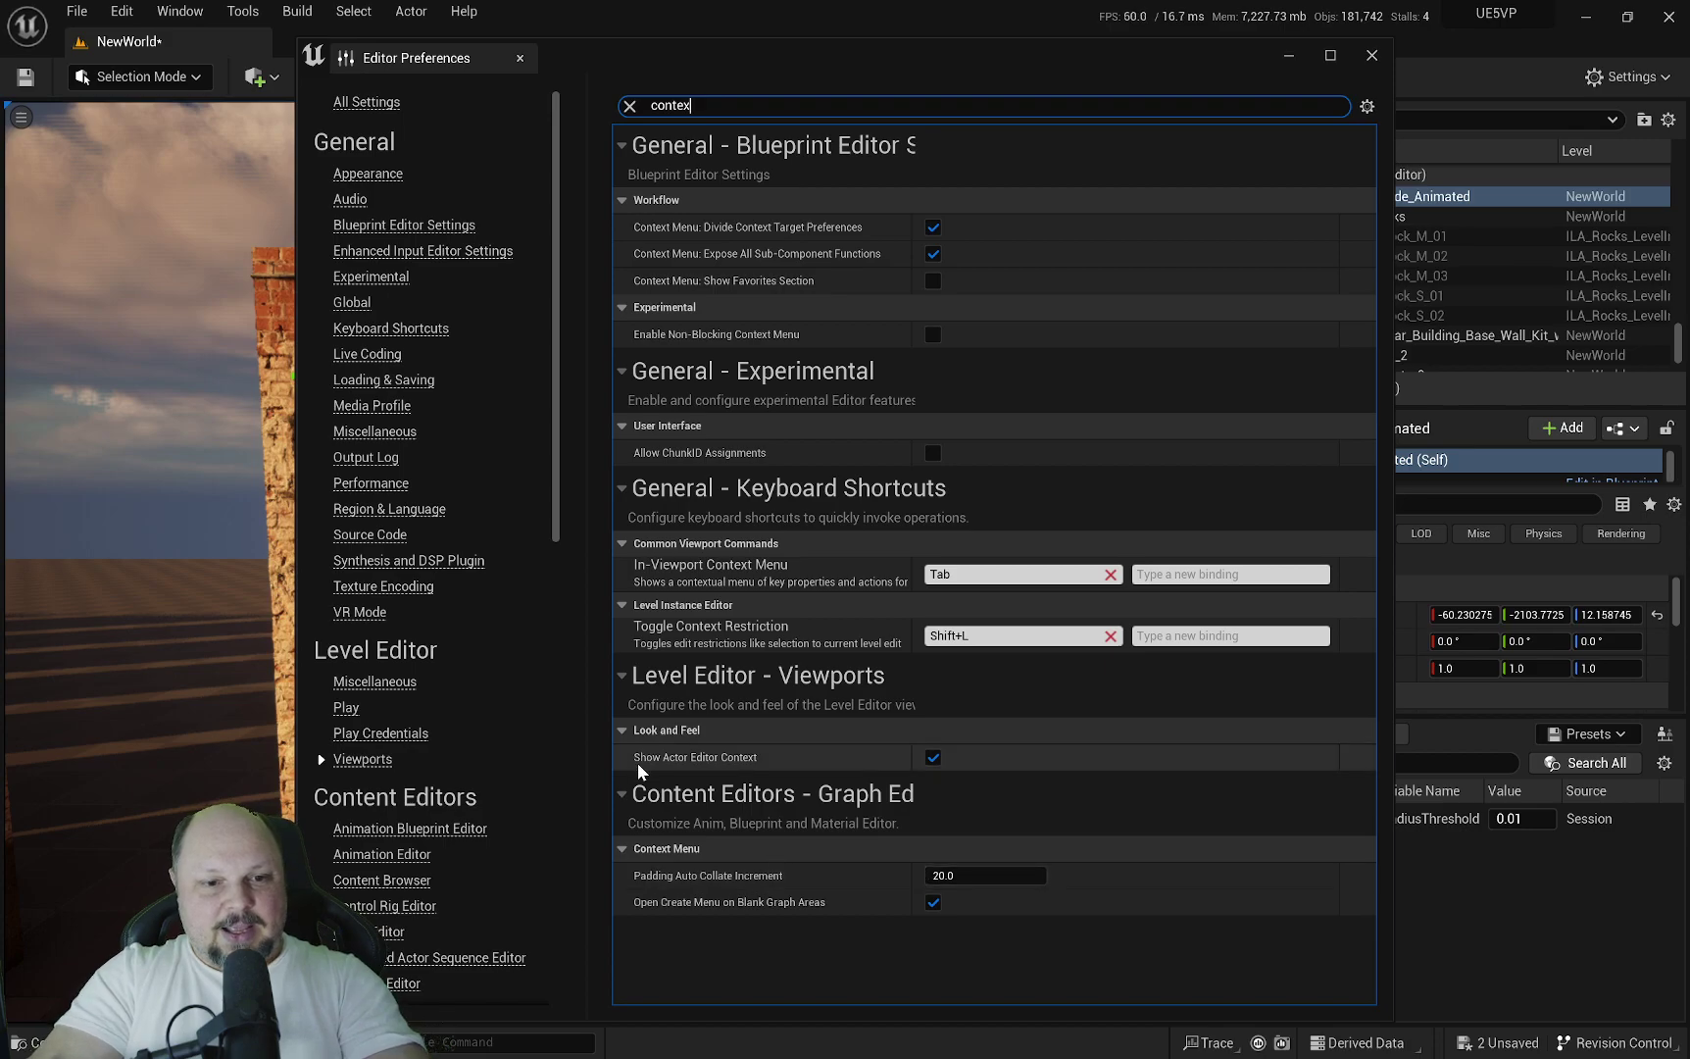
drag(1094, 65, 733, 47)
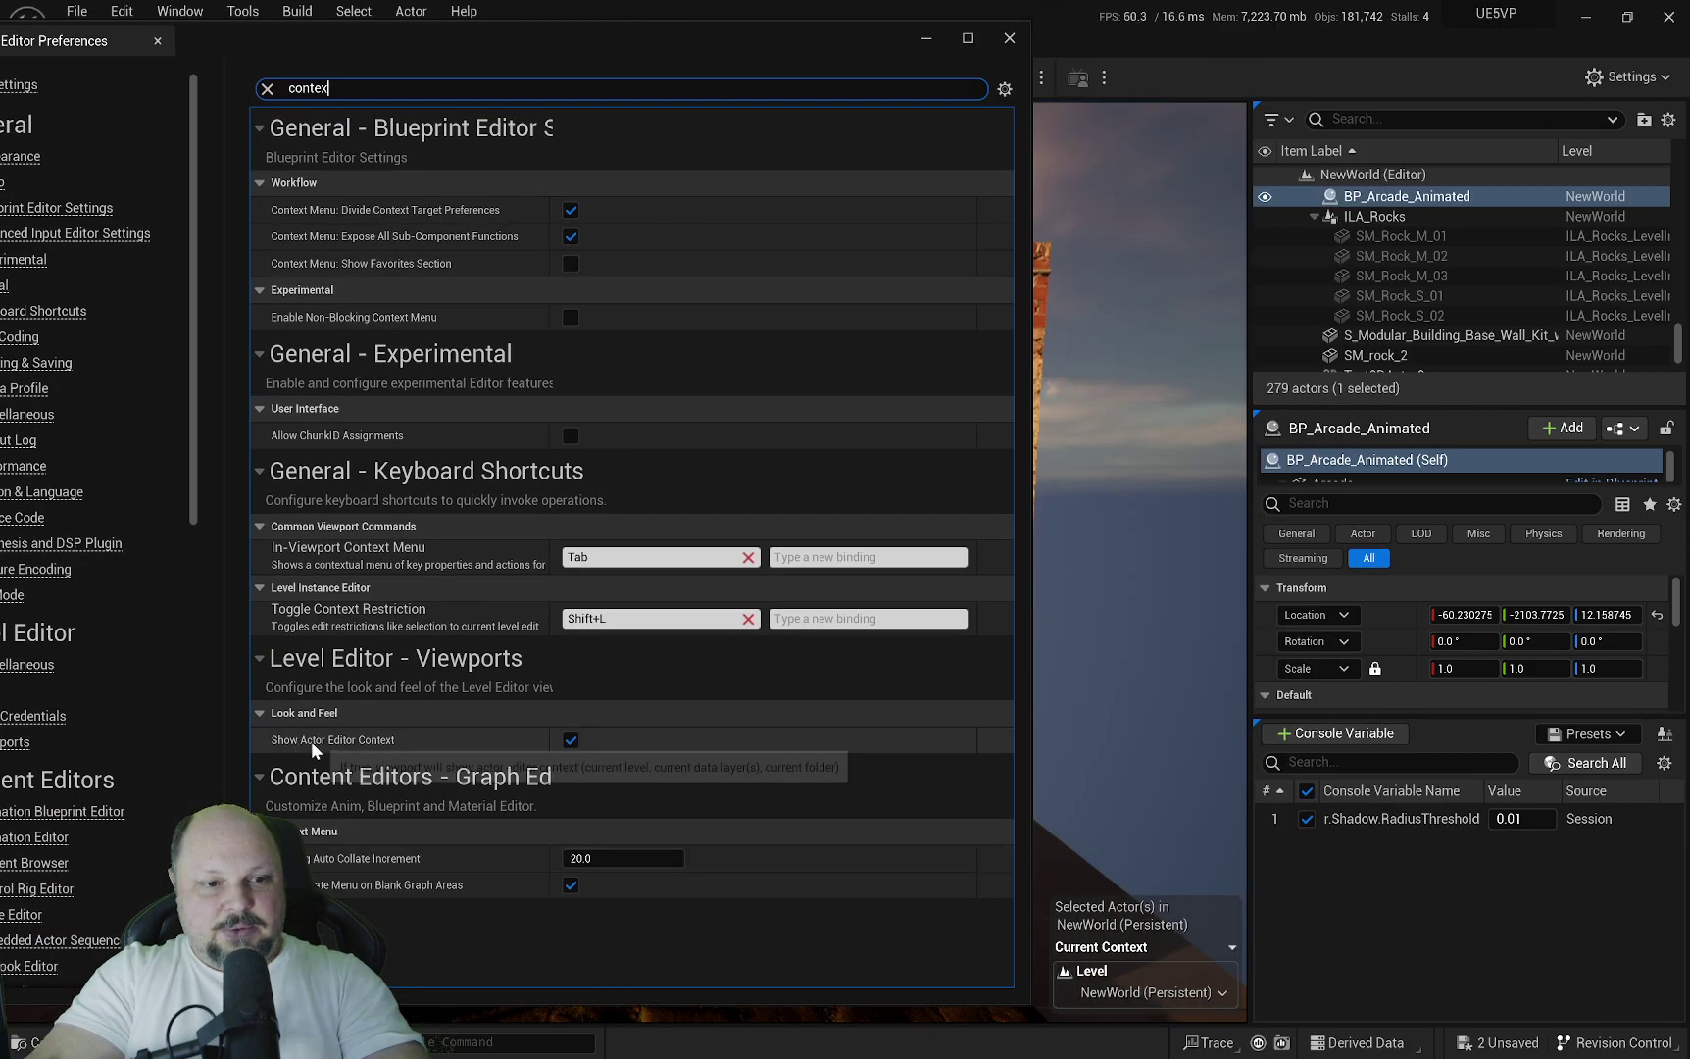
click(571, 740)
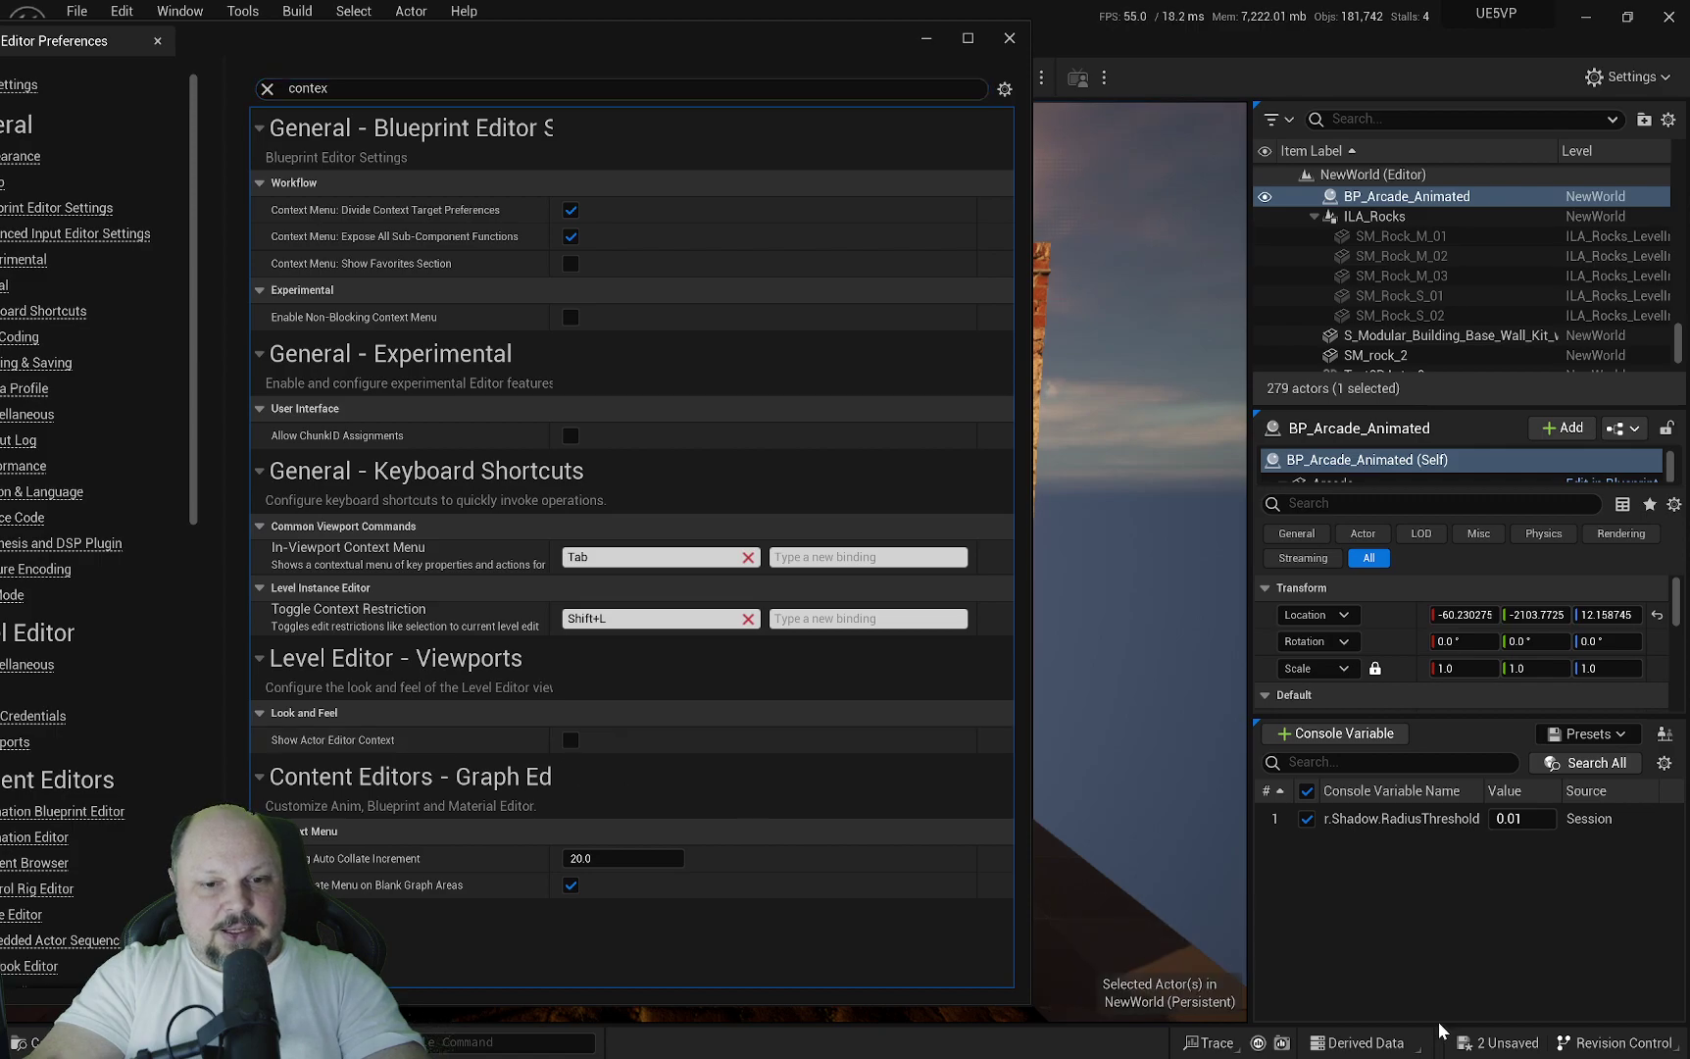
click(1010, 38)
Clear the selection, select the tenth brick wall to check the viewport's selection overlay, and deselect it.
right_drag(920, 758, 853, 844)
click(921, 758)
click(1196, 996)
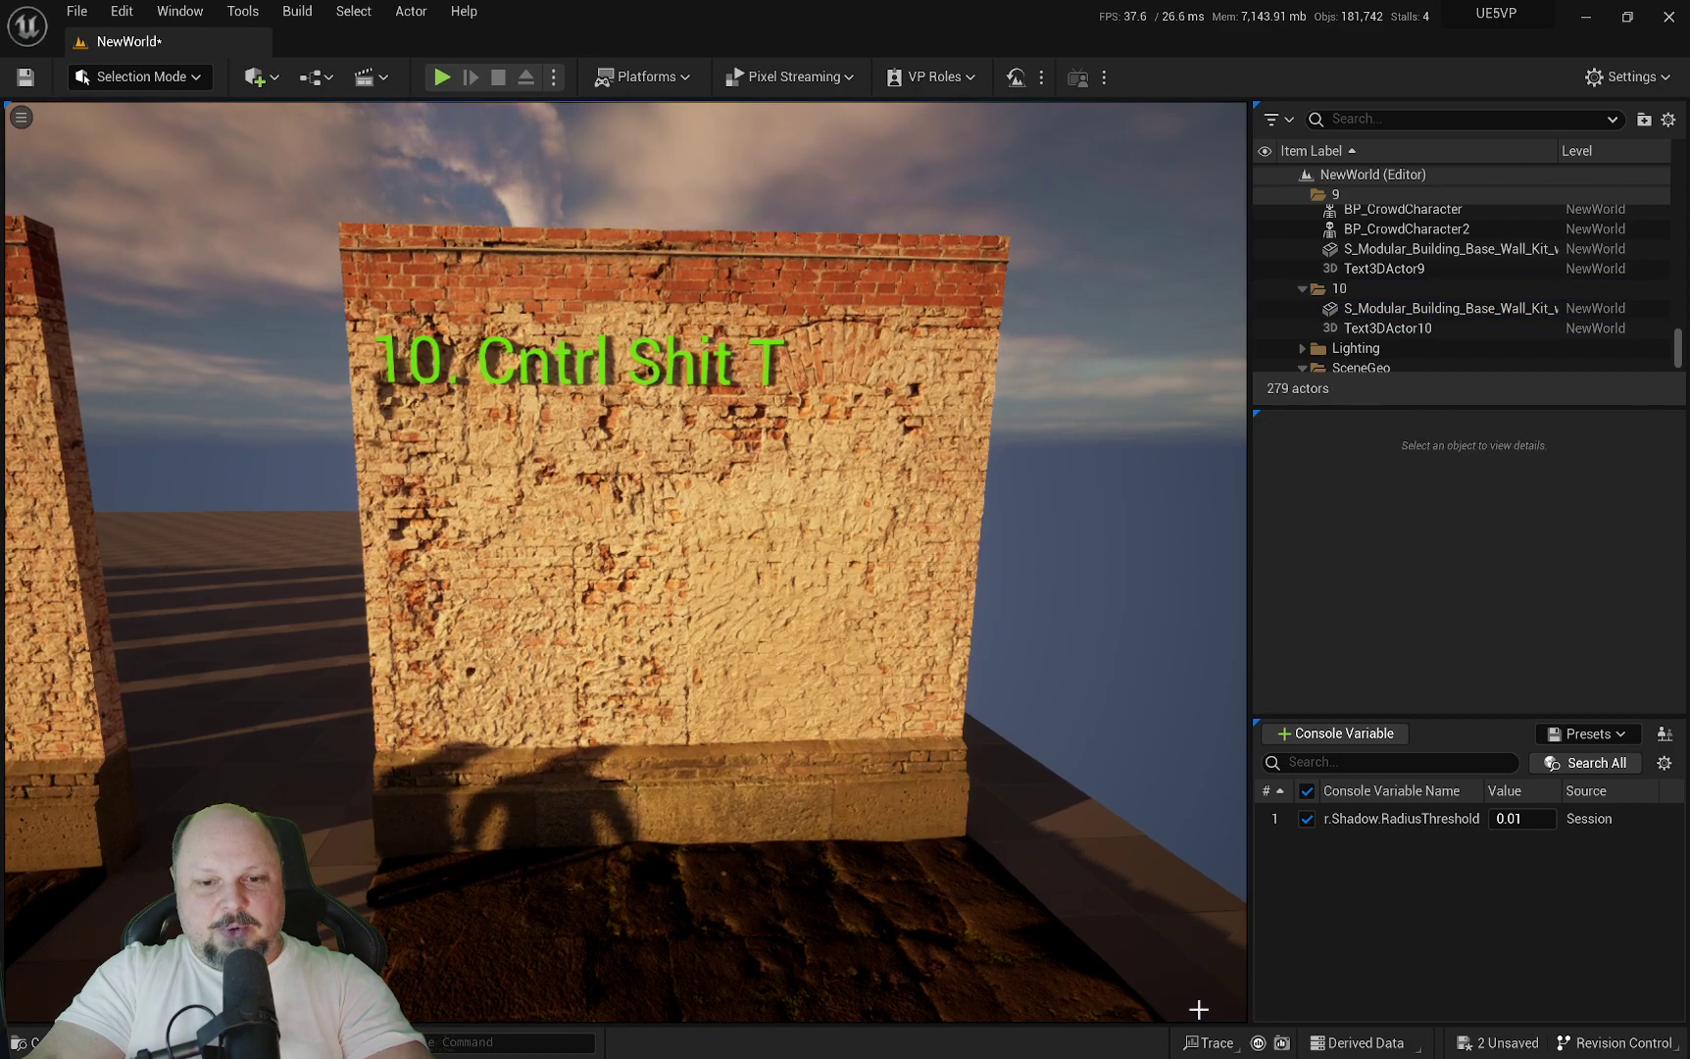
click(808, 574)
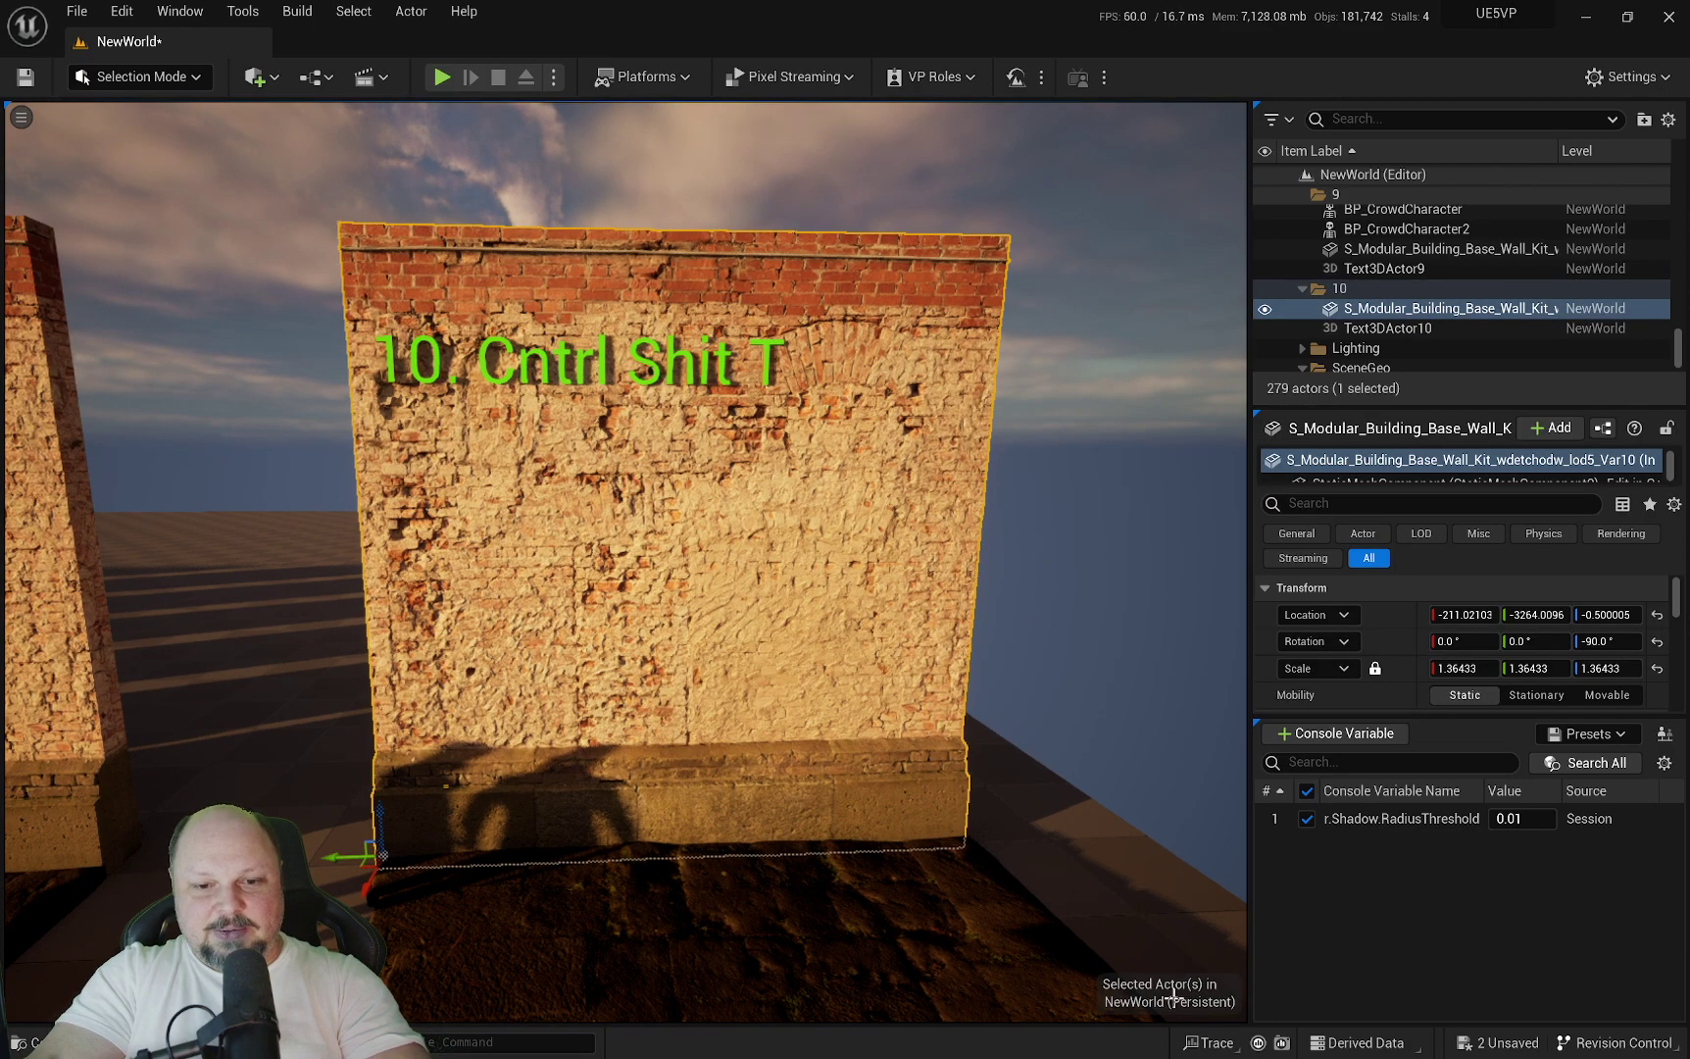
click(998, 674)
right_drag(921, 631, 907, 669)
key(s)
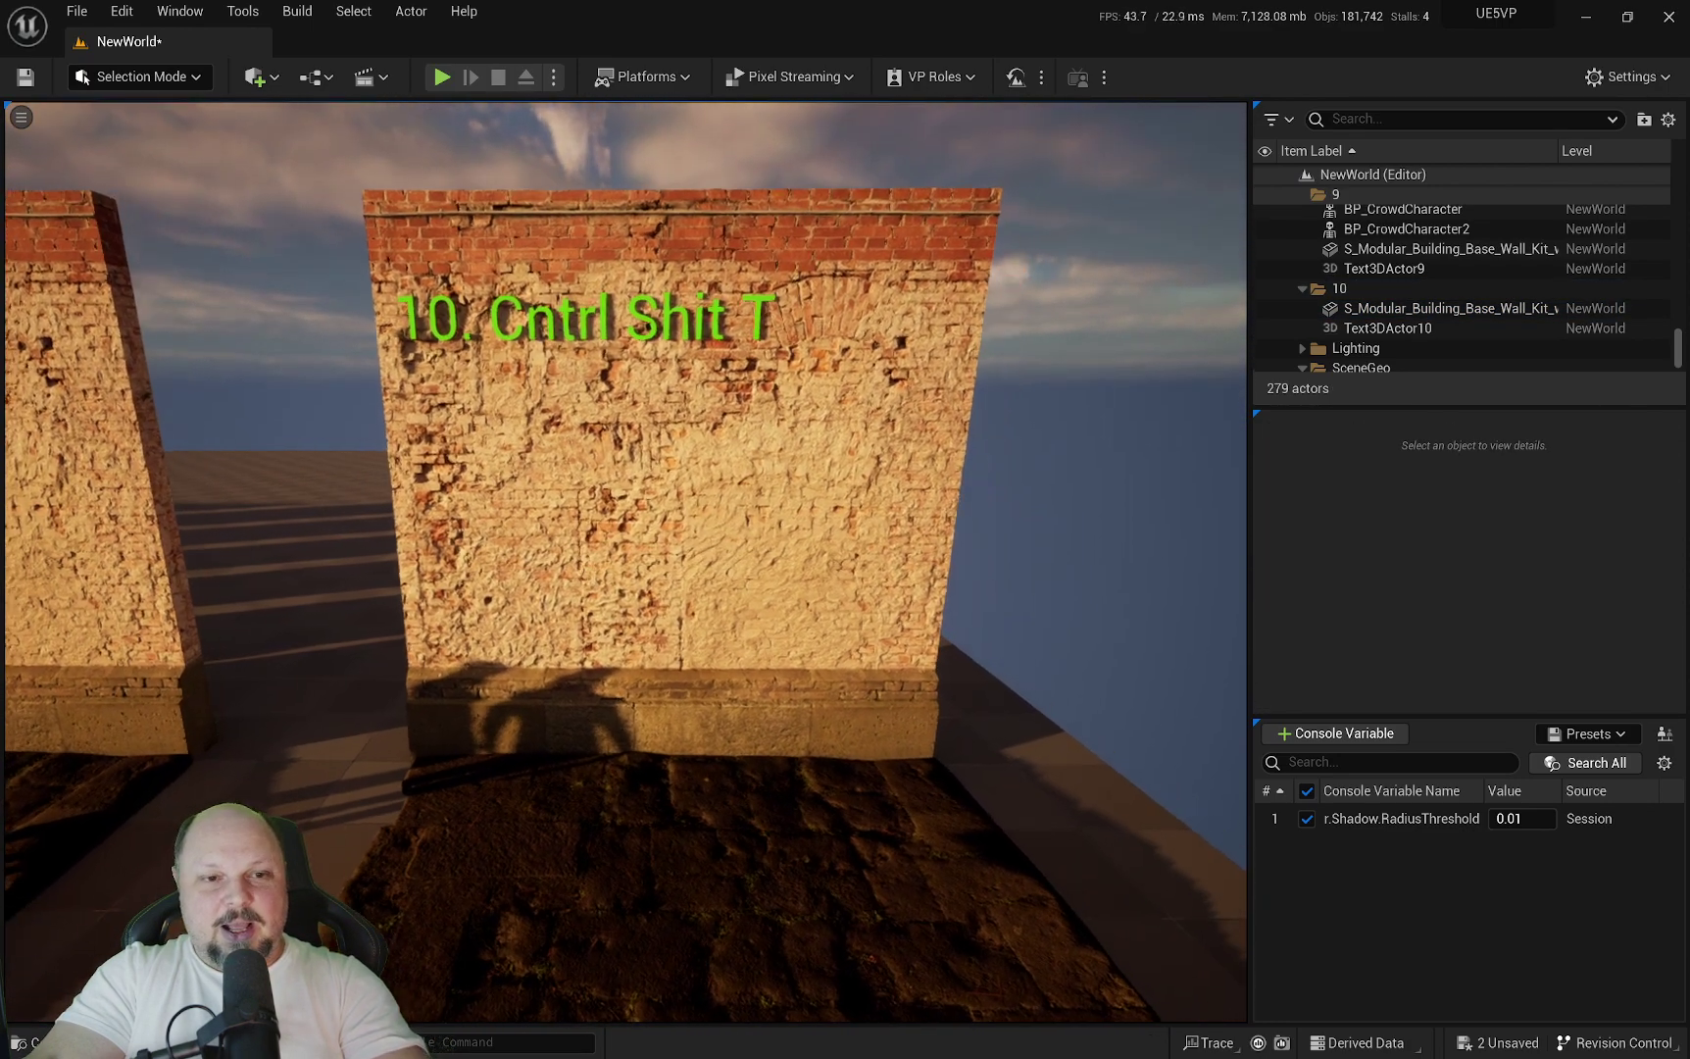
right_drag(555, 486, 565, 447)
mouse_move(729, 479)
right_down()
mouse_move(753, 392)
mouse_move(710, 490)
right_up()
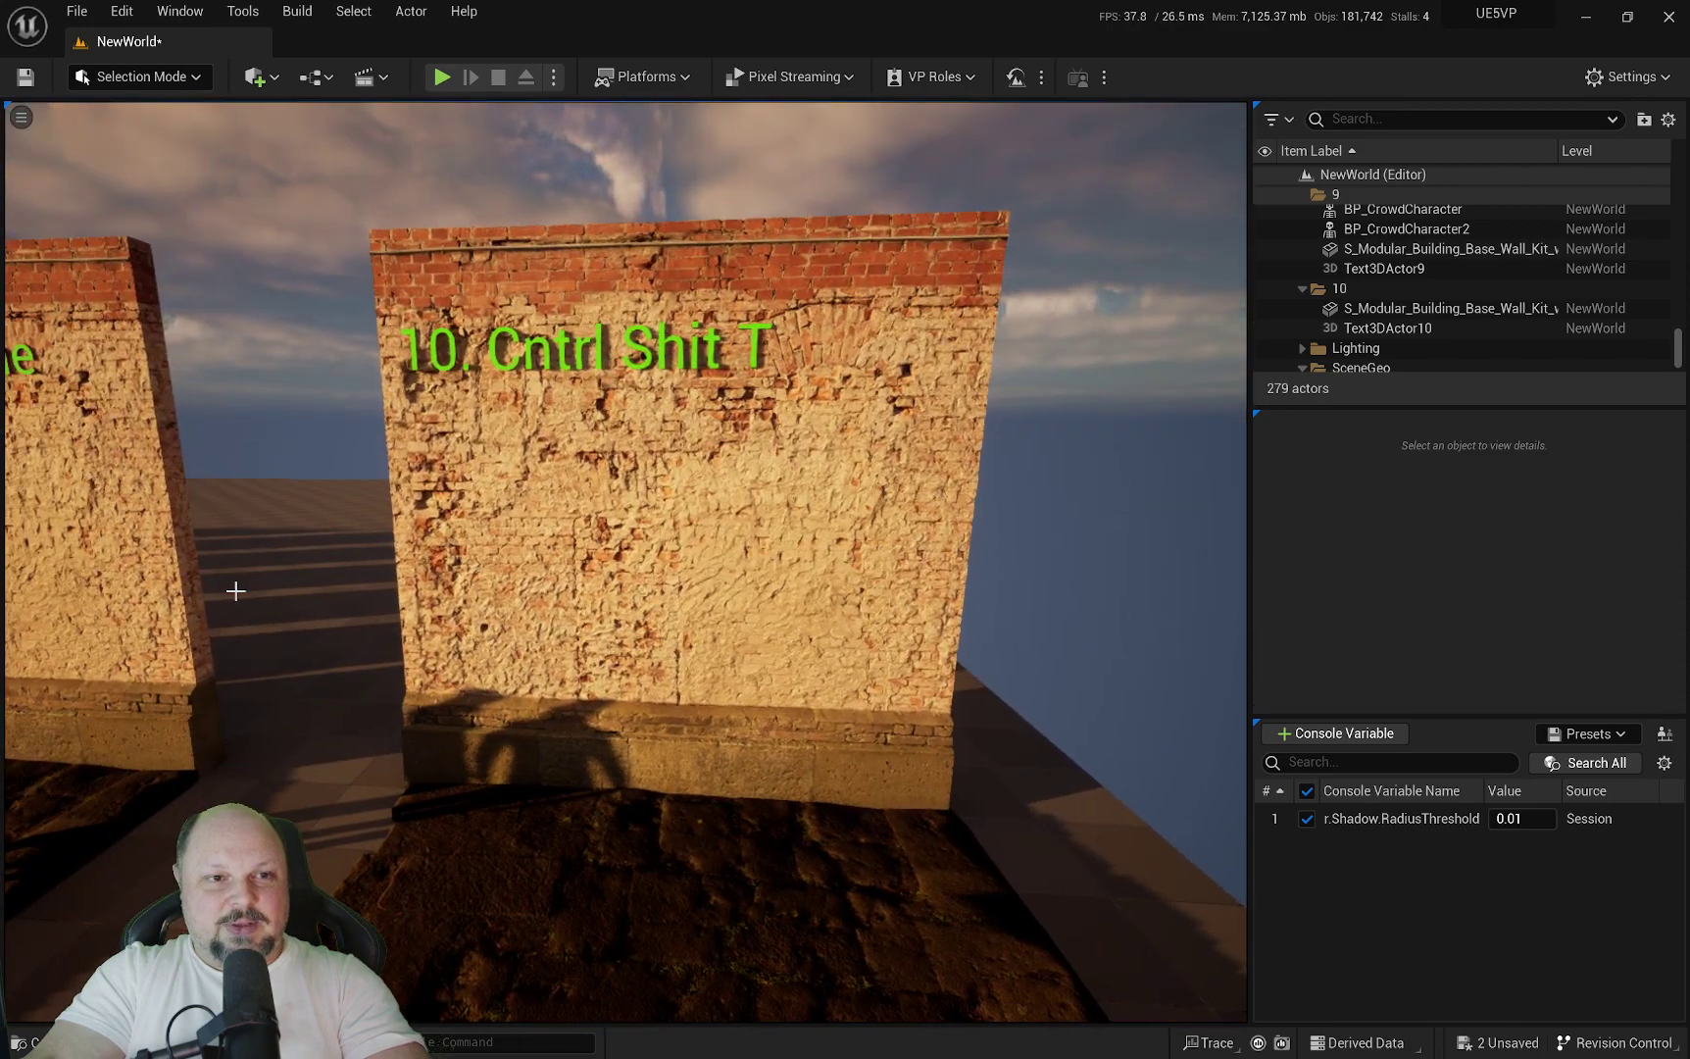
Frame the tenth brick wall and toggle the viewport's immersive fullscreen mode on and off repeatedly, ending in the normal editor layout.
right_drag(1146, 658, 1220, 549)
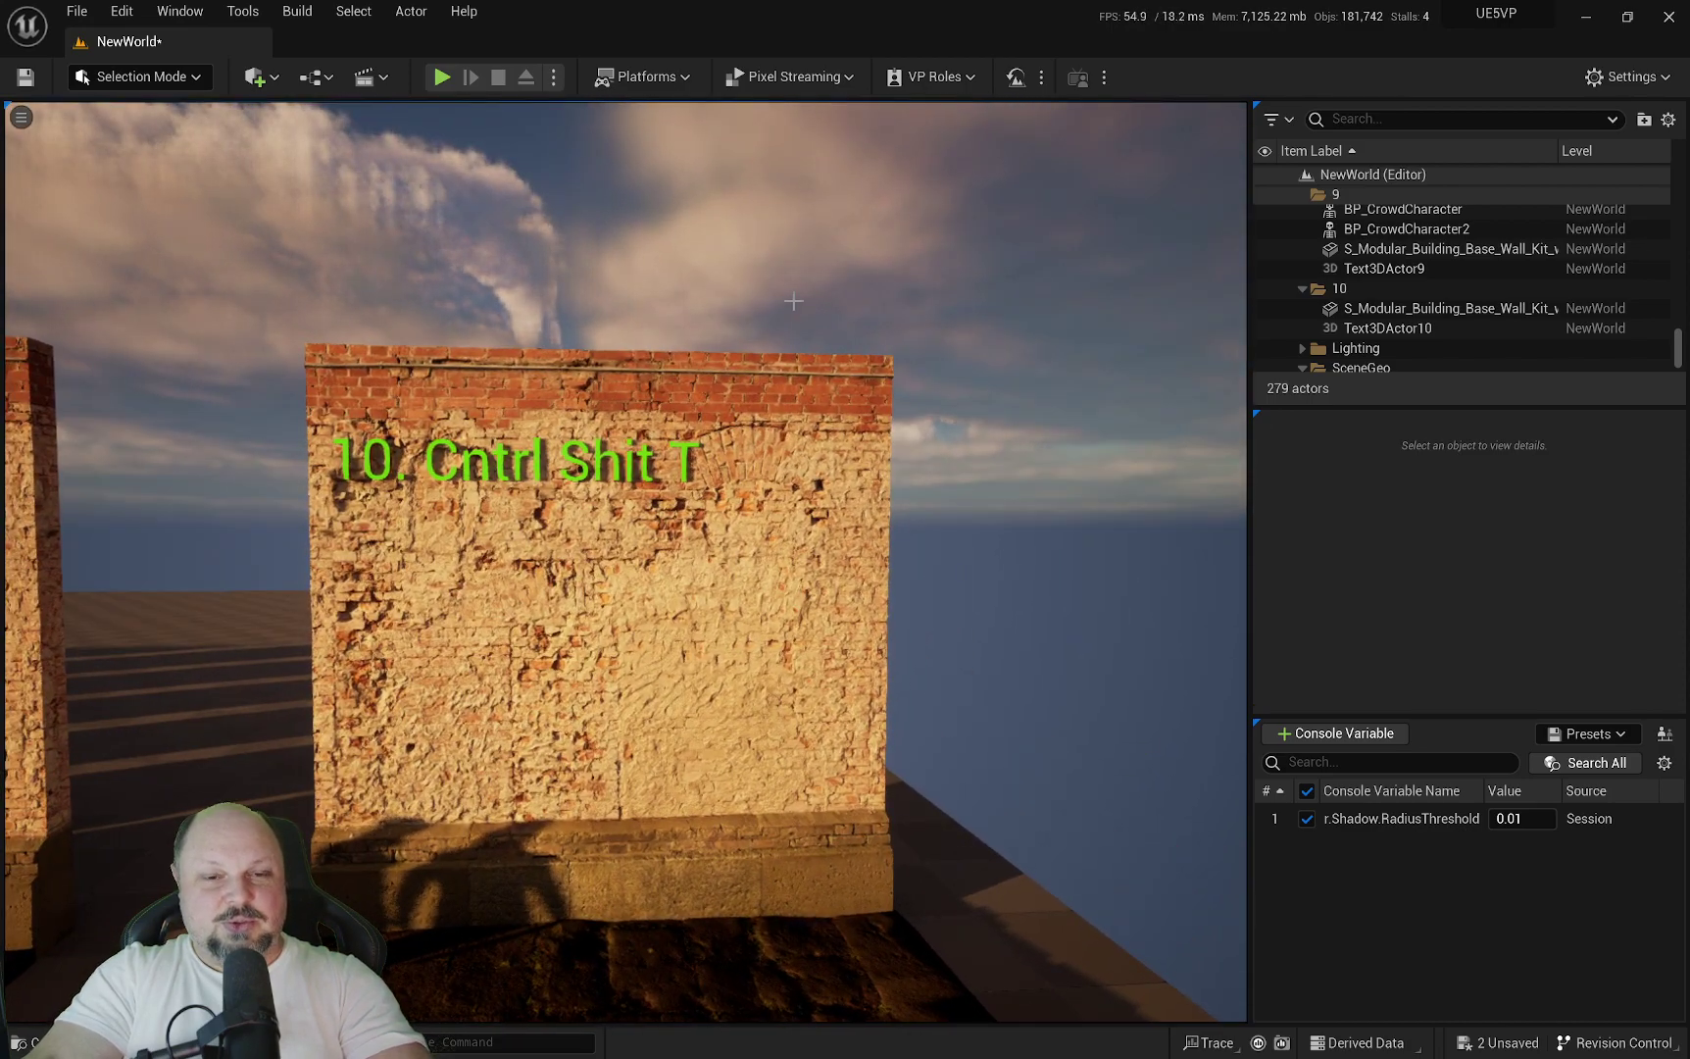
right_drag(853, 496, 774, 557)
key(w)
key(q)
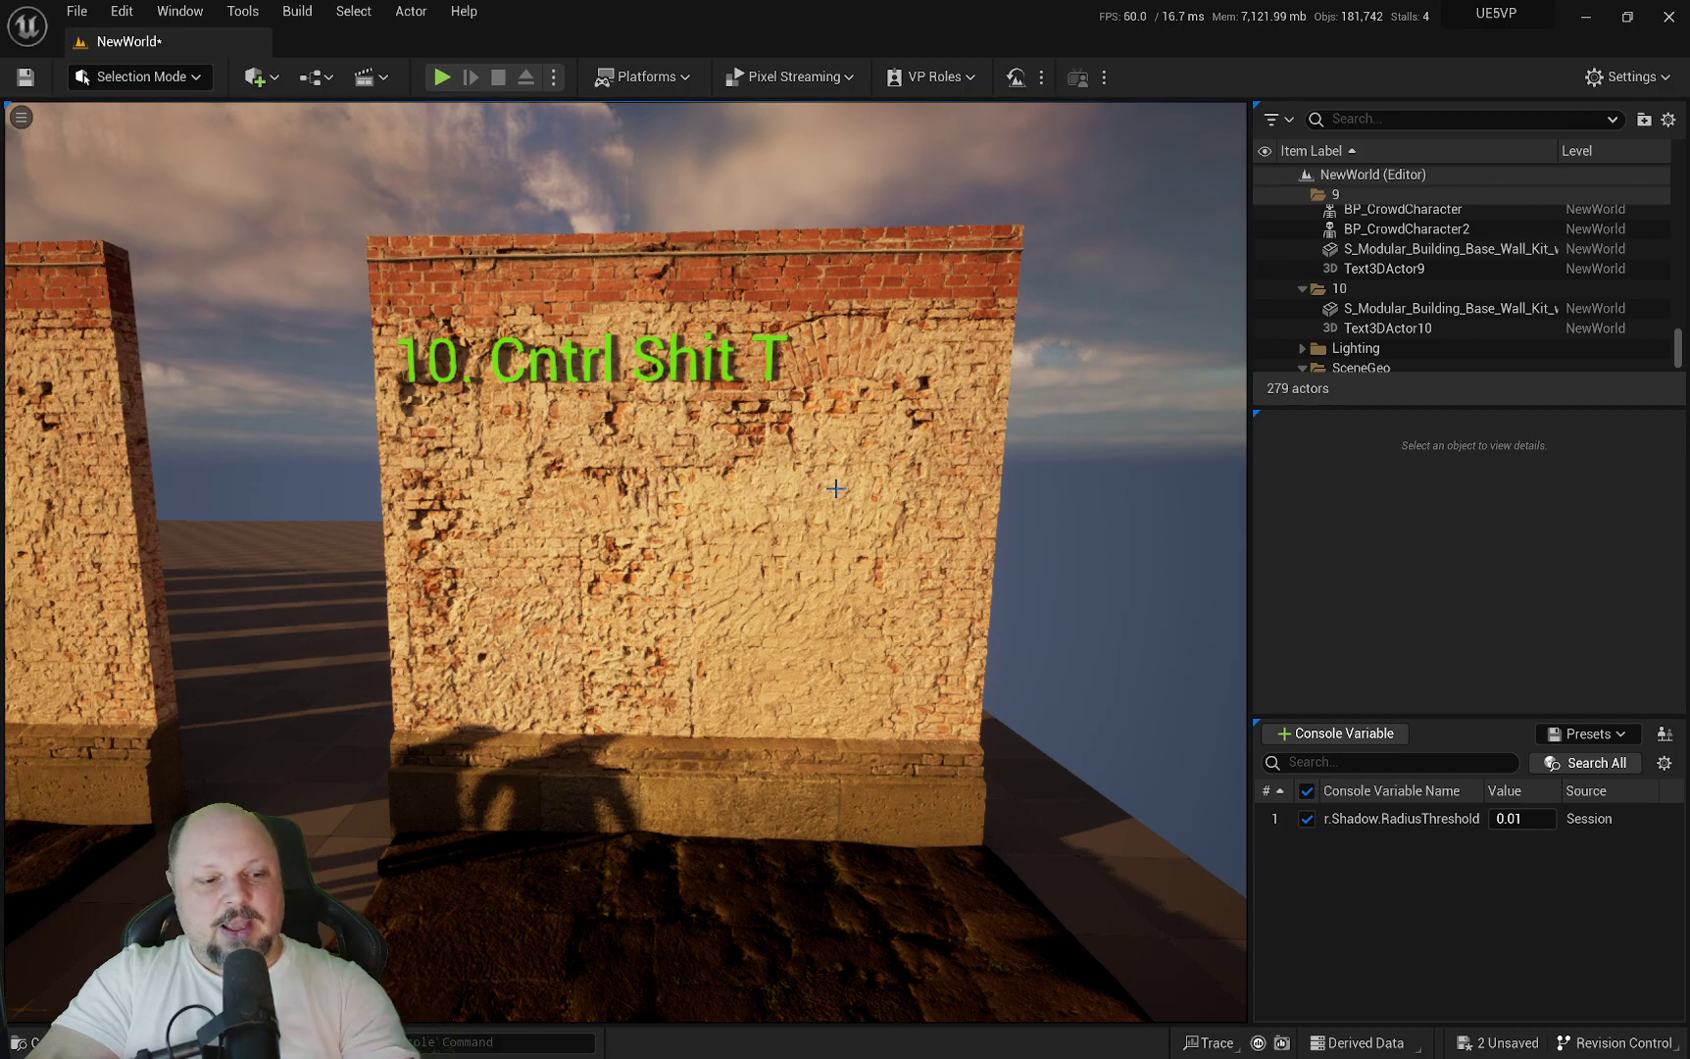
key(F11)
key(F11)
key(F11)
key(F11)
key(F11)
key(F11)
key(F11)
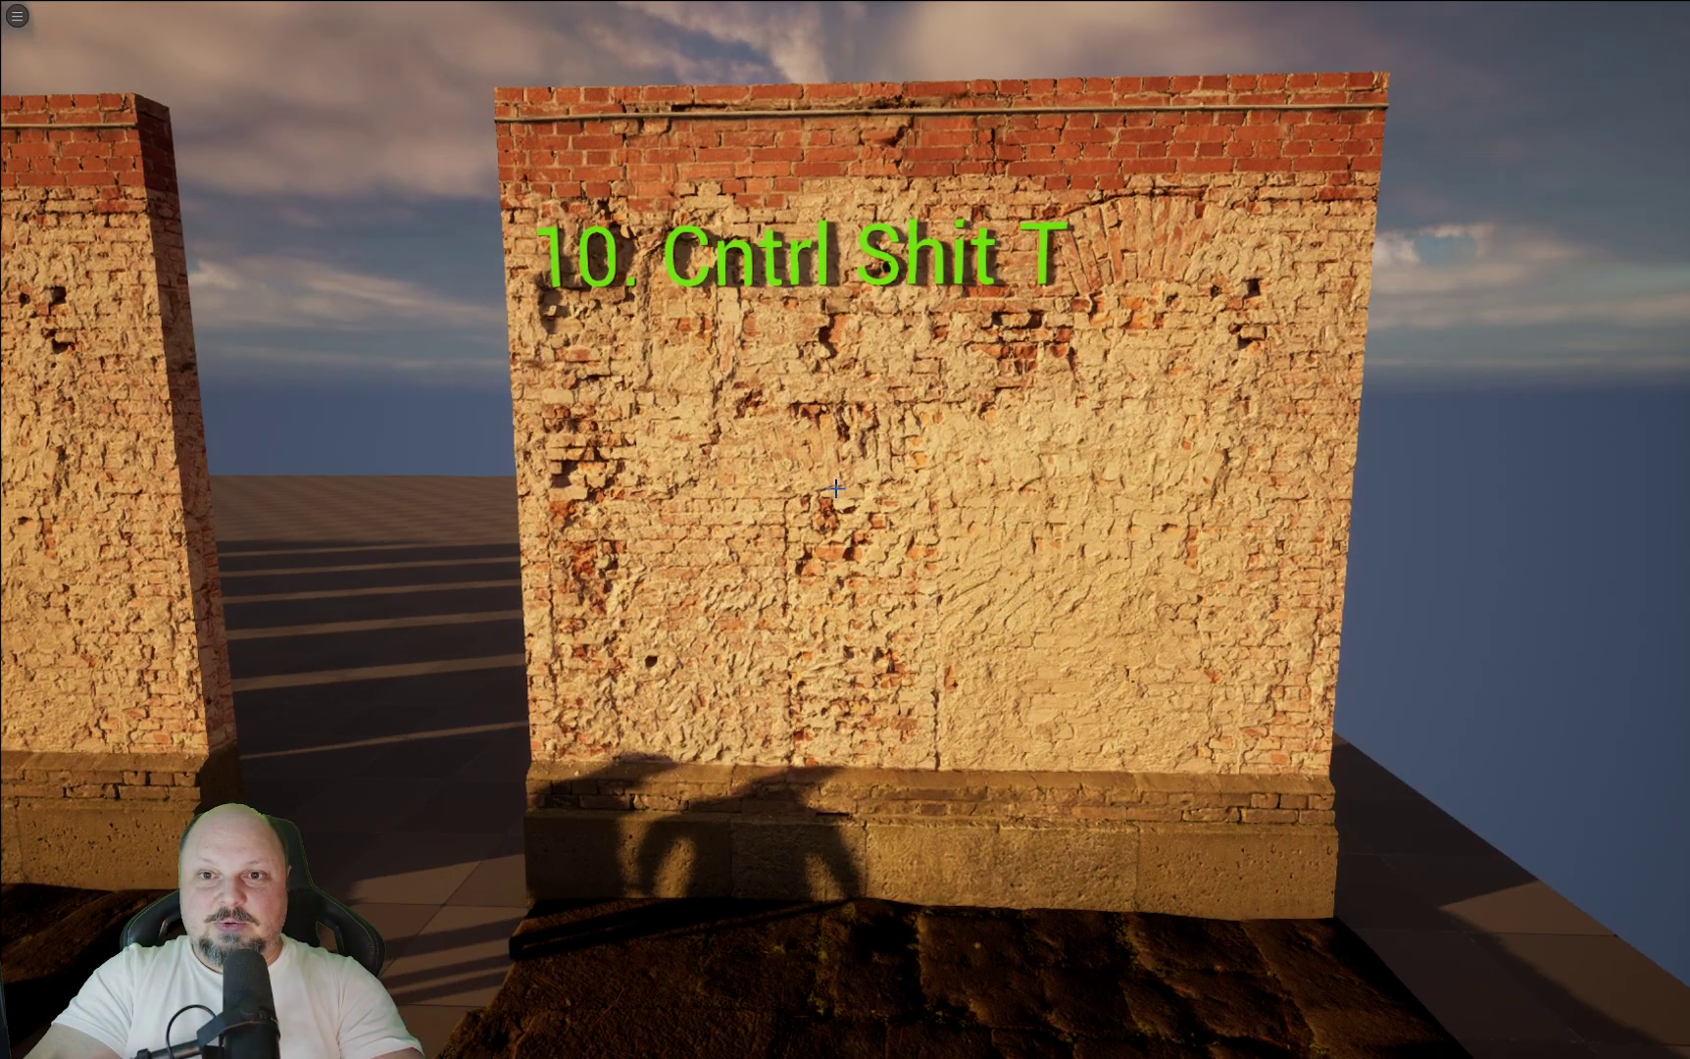
key(F11)
Open and close the Content Drawer repeatedly over the viewport, leaving it closed.
key(ctrl+space)
key(ctrl+space)
key(ctrl+space)
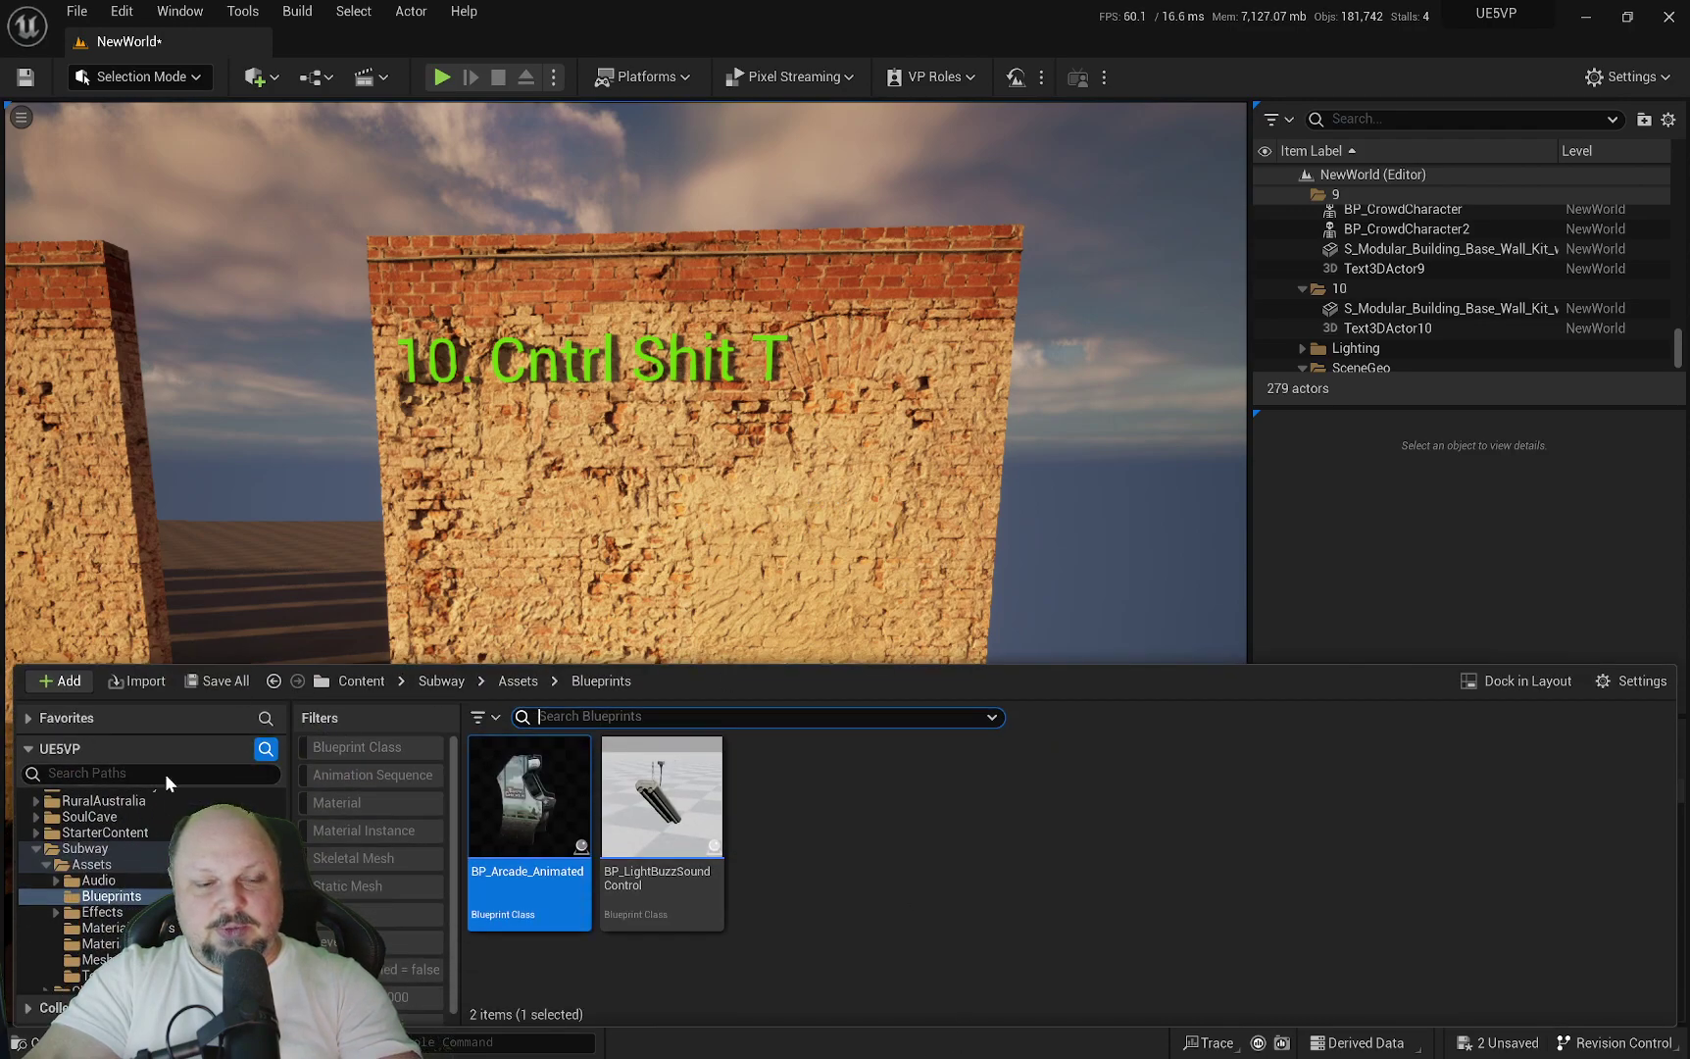
key(ctrl+space)
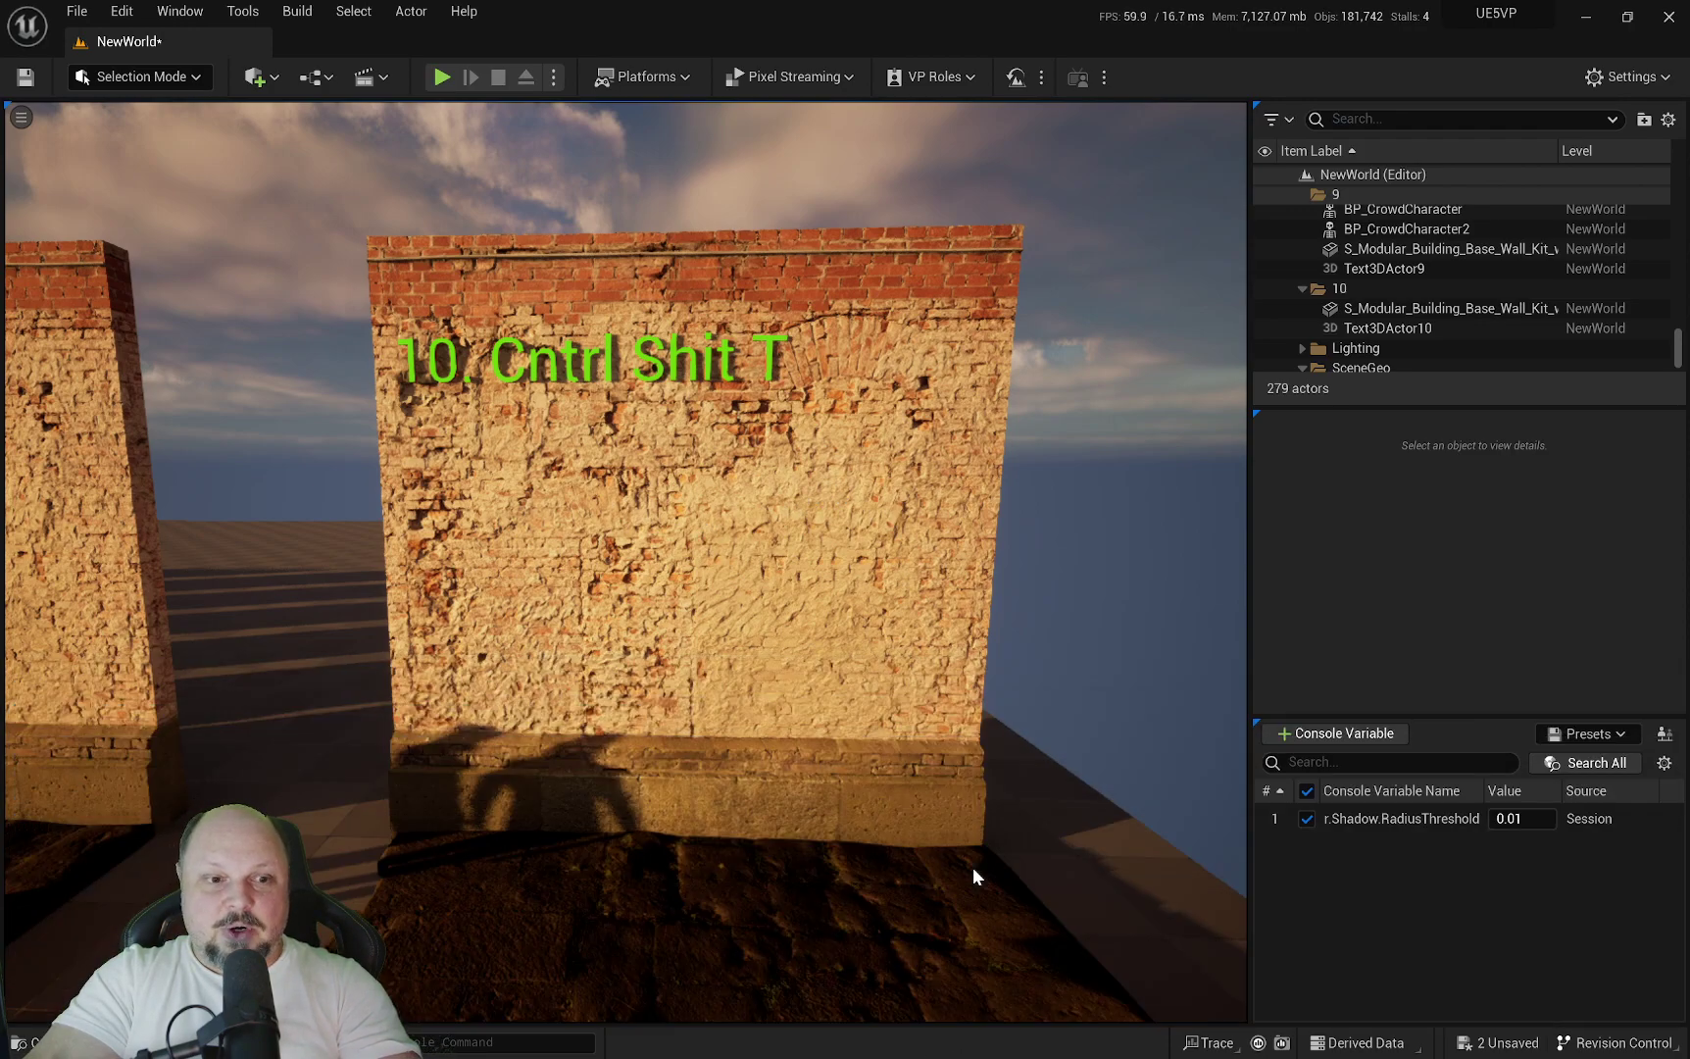
Switch the viewport to immersive fullscreen, look around the tenth wall and its stone floor, and return to the normal layout.
right_drag(880, 723, 792, 672)
key(F11)
key(F11)
key(F11)
key(F11)
key(F11)
key(F11)
key(F11)
right_drag(778, 707, 753, 630)
key(s)
key(w)
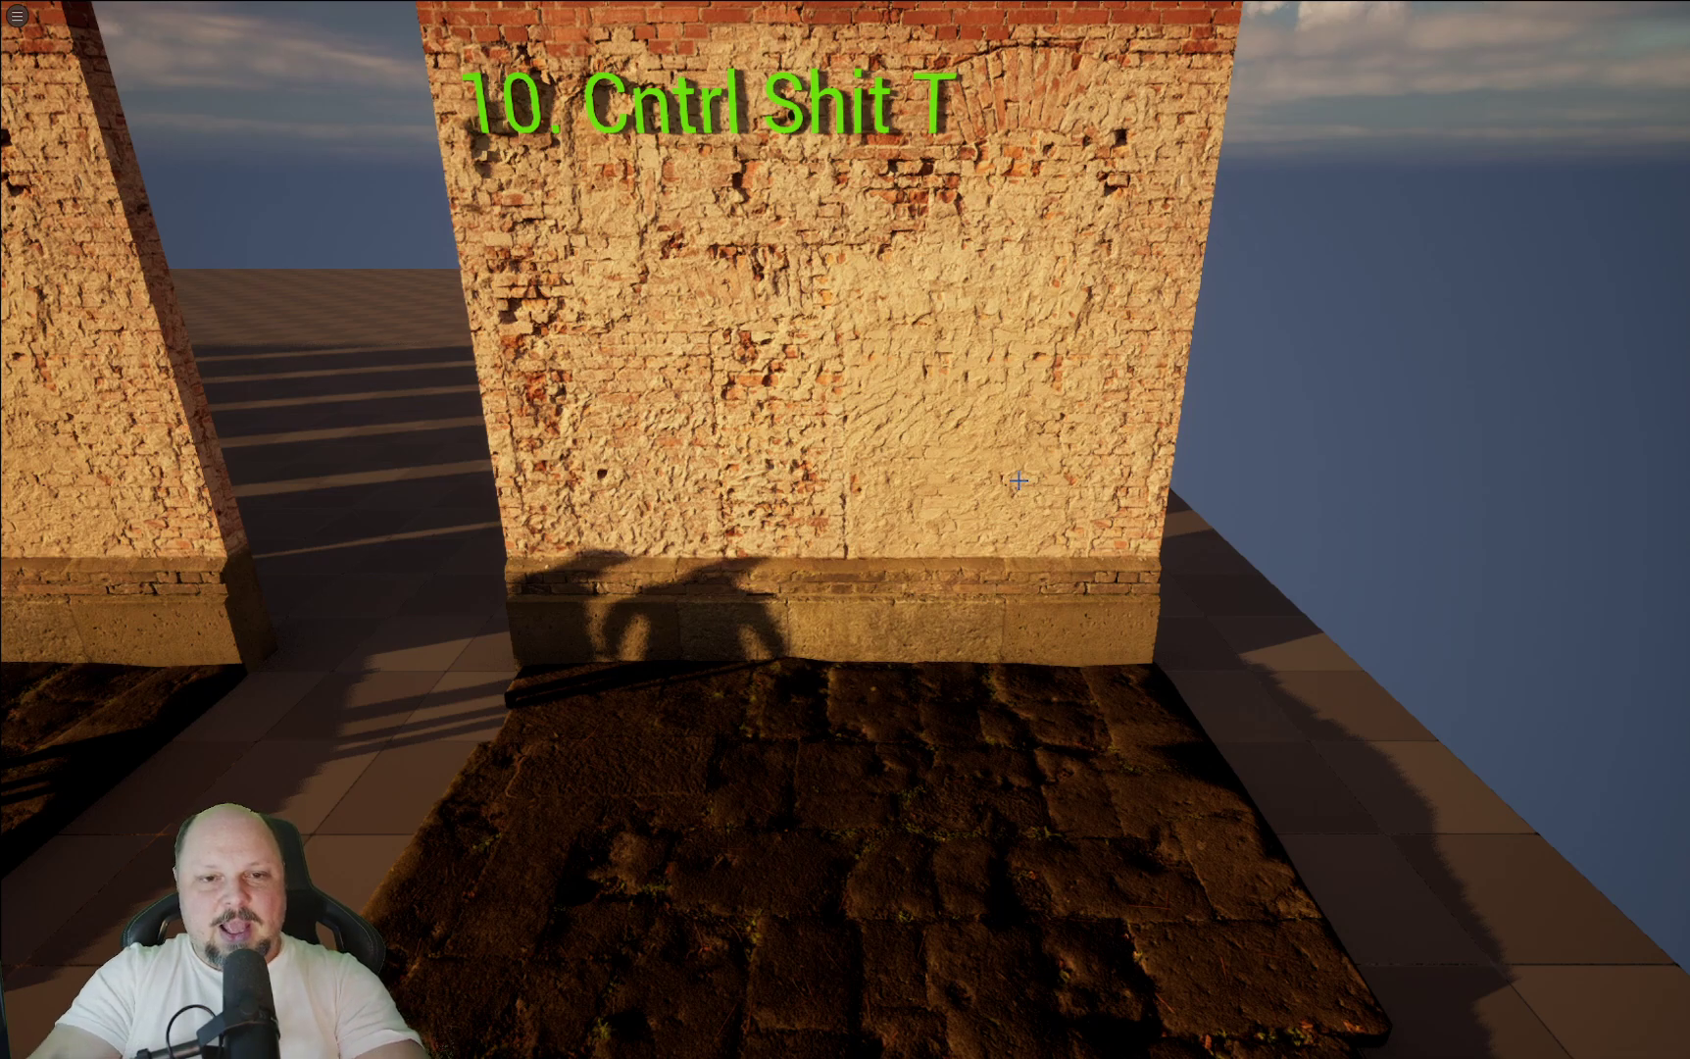
key(F11)
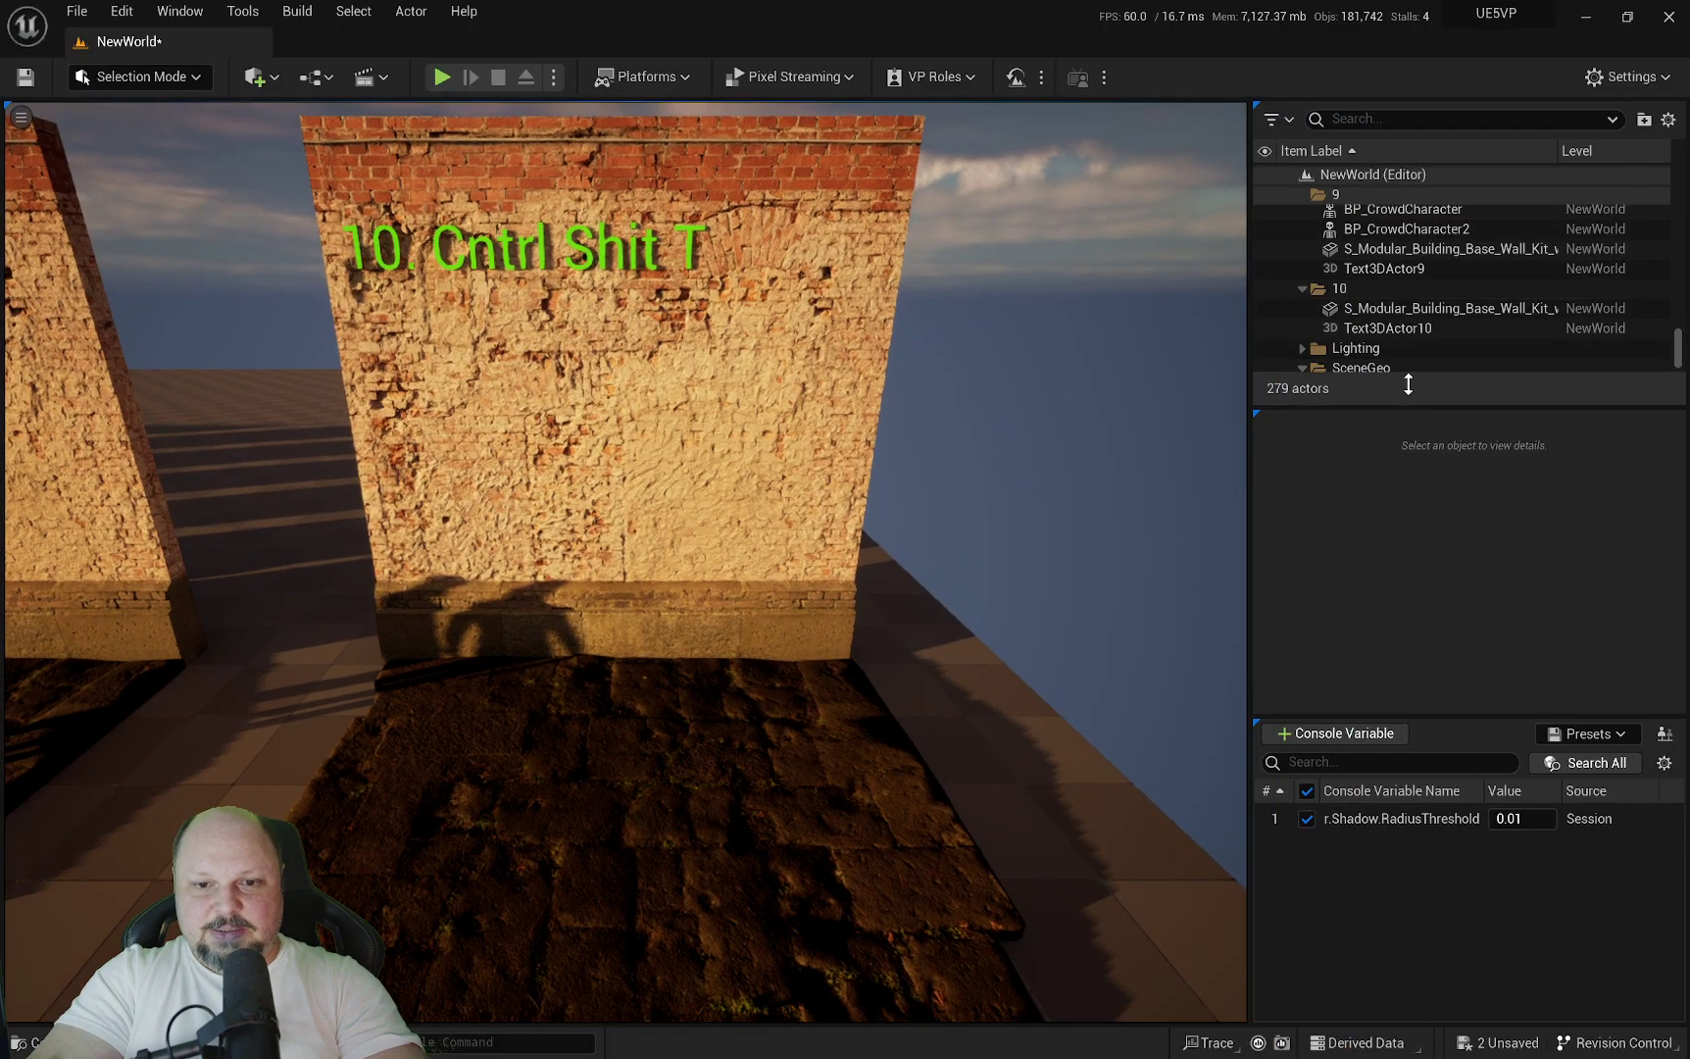
Select the modular brick wall actor in the Outliner's folder 10 and frame it in the viewport.
click(1412, 308)
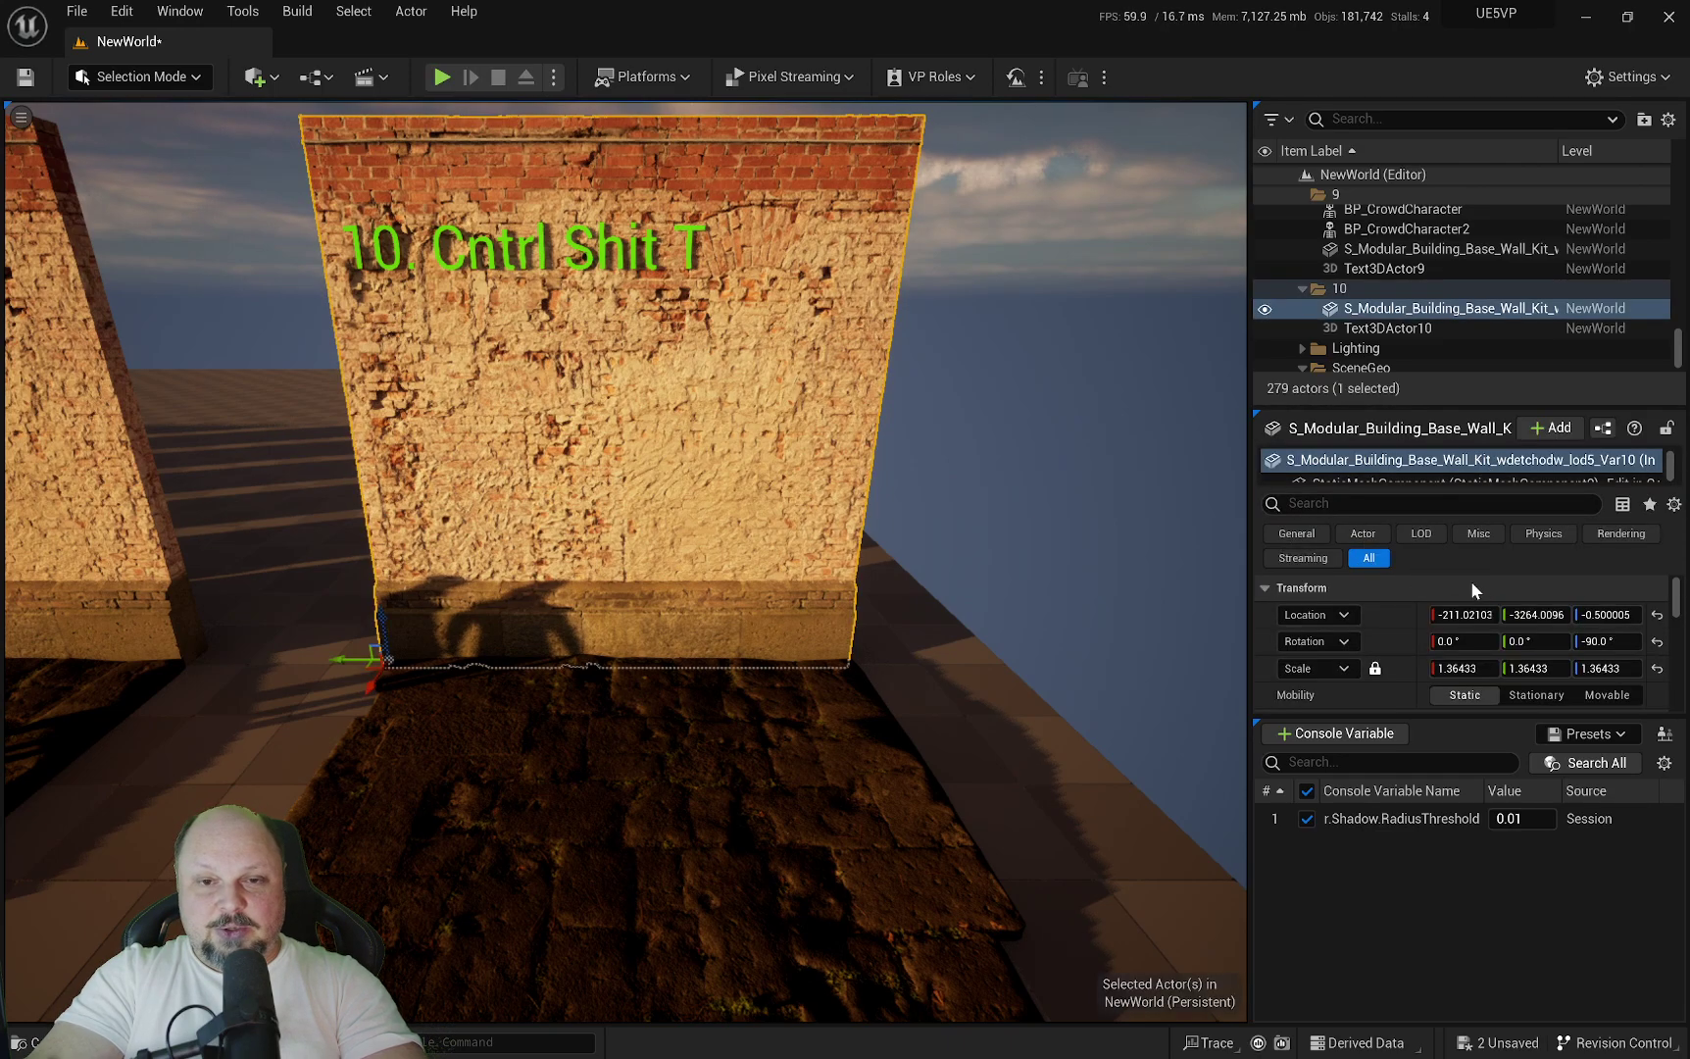
right_drag(858, 538, 848, 500)
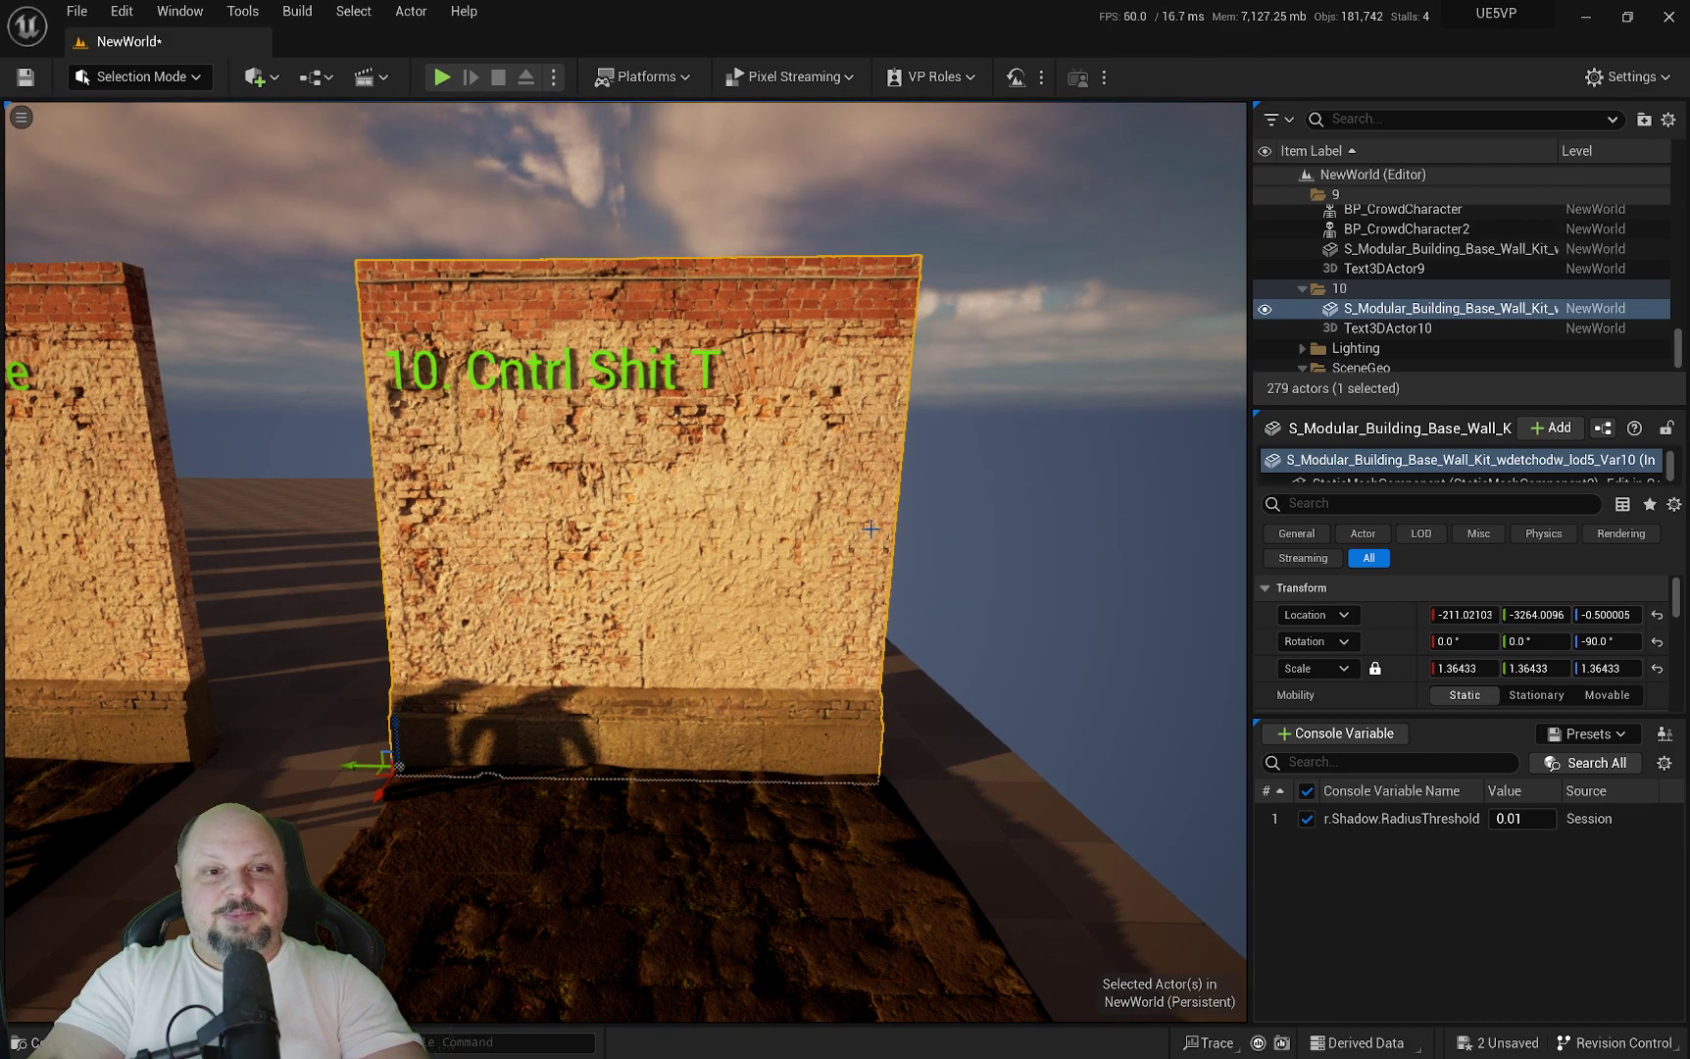